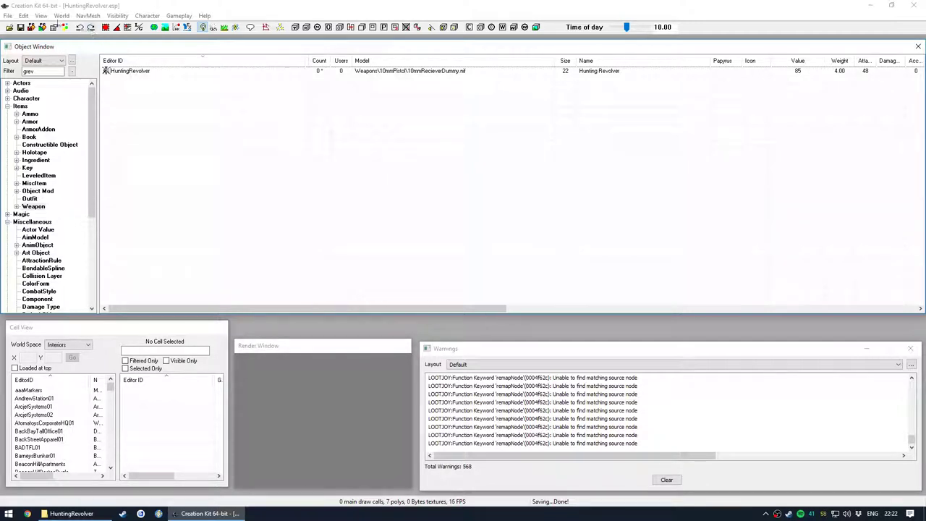
# Look through the available plugin and master files in the data file list and close it without loading anything
pyautogui.click(7, 15)
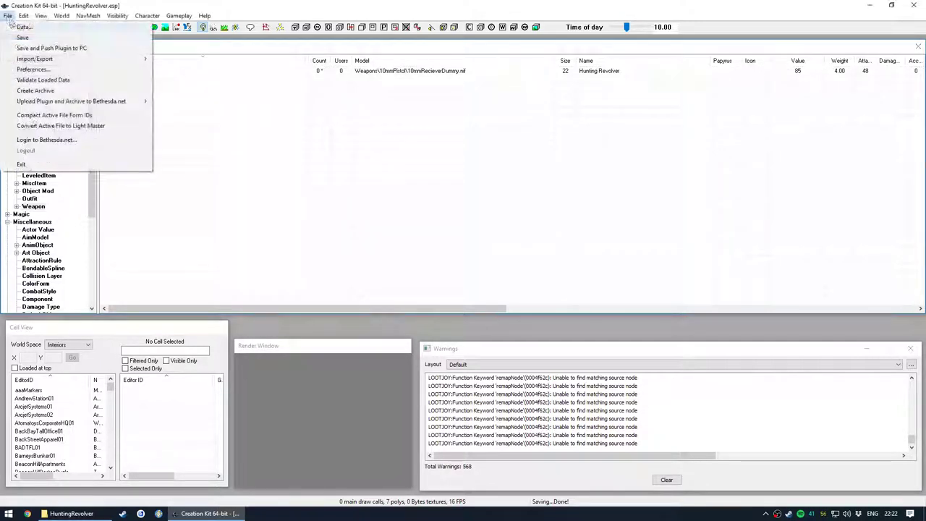
pyautogui.click(21, 26)
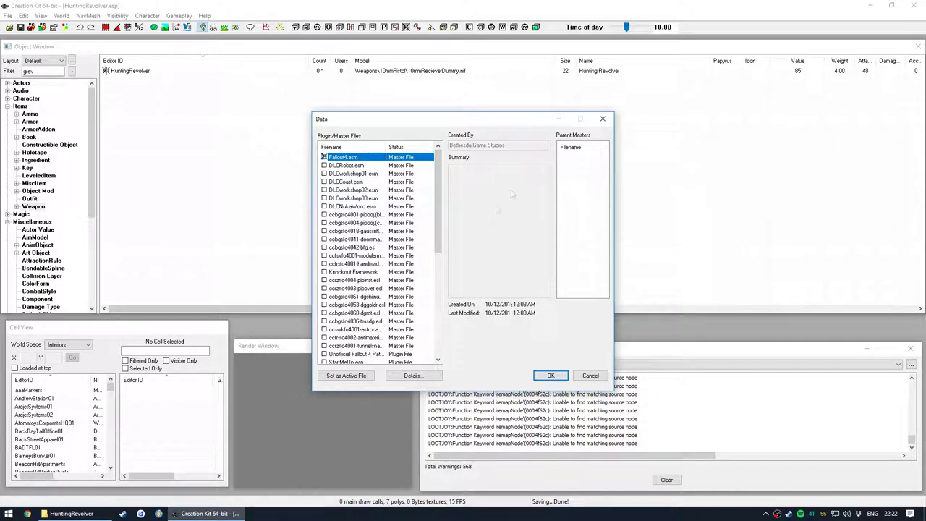
pyautogui.click(587, 377)
# Filter the weapon records by 44 and show the actions available for the 44 weapon, such as Duplicate
pyautogui.click(32, 206)
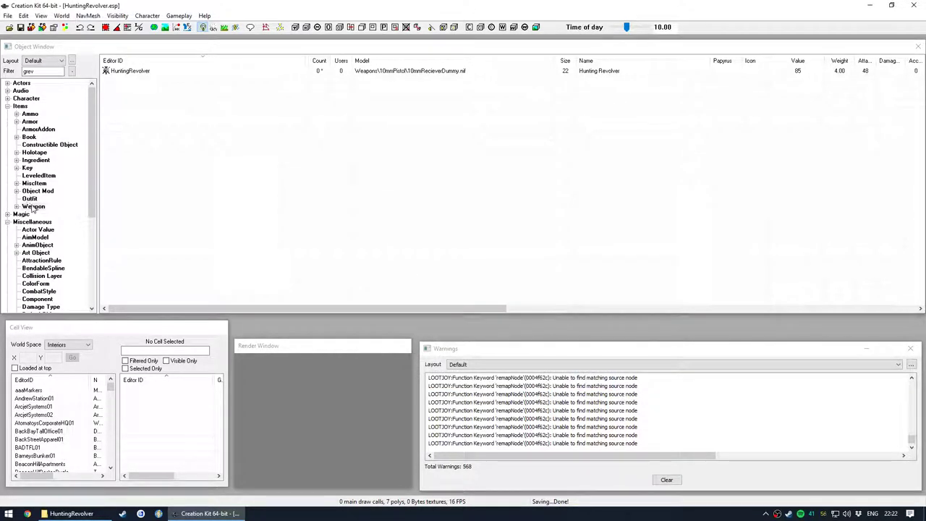
pyautogui.doubleClick(40, 71)
pyautogui.write('44')
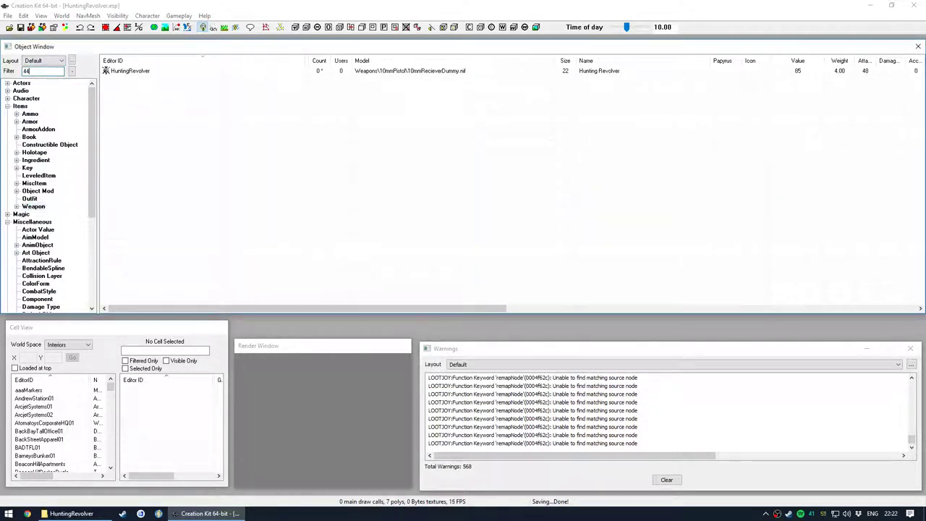
pyautogui.rightClick(118, 145)
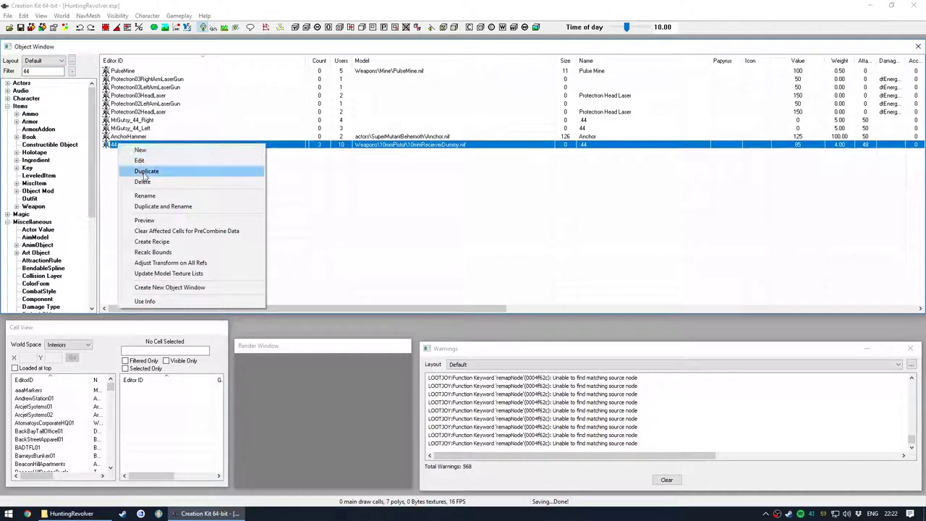
pyautogui.click(112, 170)
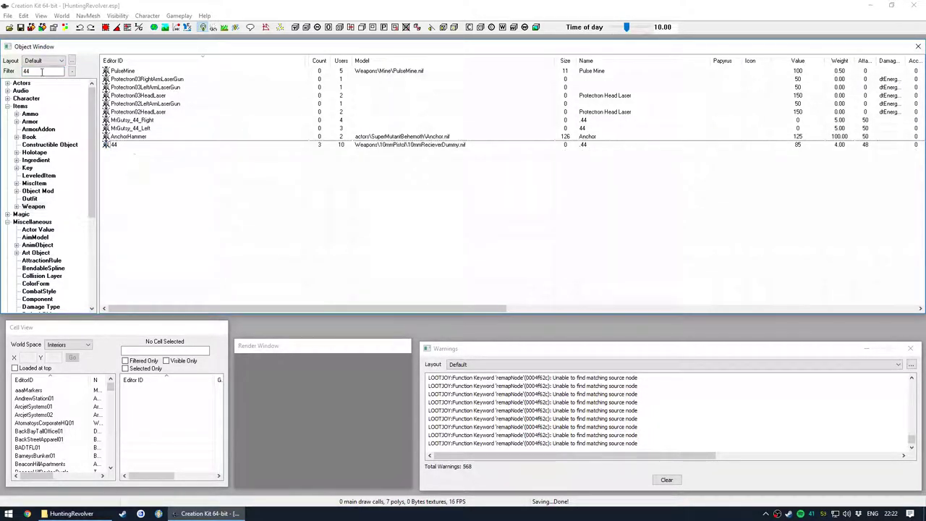
# Filter the weapons by grev, review the HuntingRevolver record's ID and name, and close it without changes
pyautogui.doubleClick(42, 72)
pyautogui.write('grev')
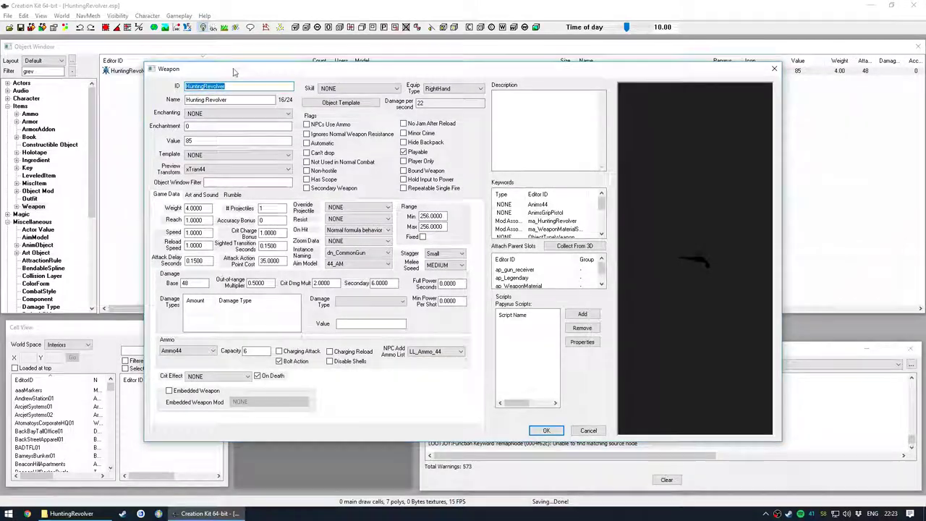
pyautogui.moveTo(234, 71); pyautogui.dragTo(243, 94)
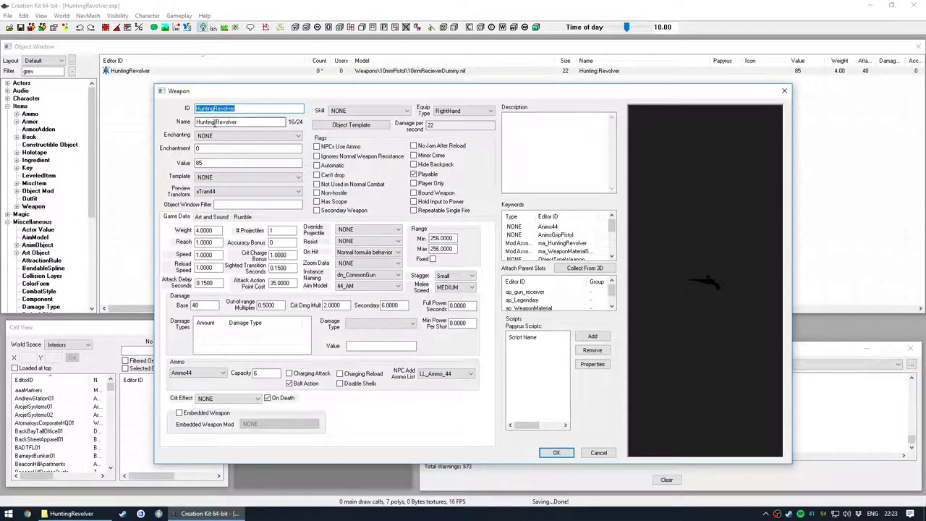
pyautogui.click(215, 122)
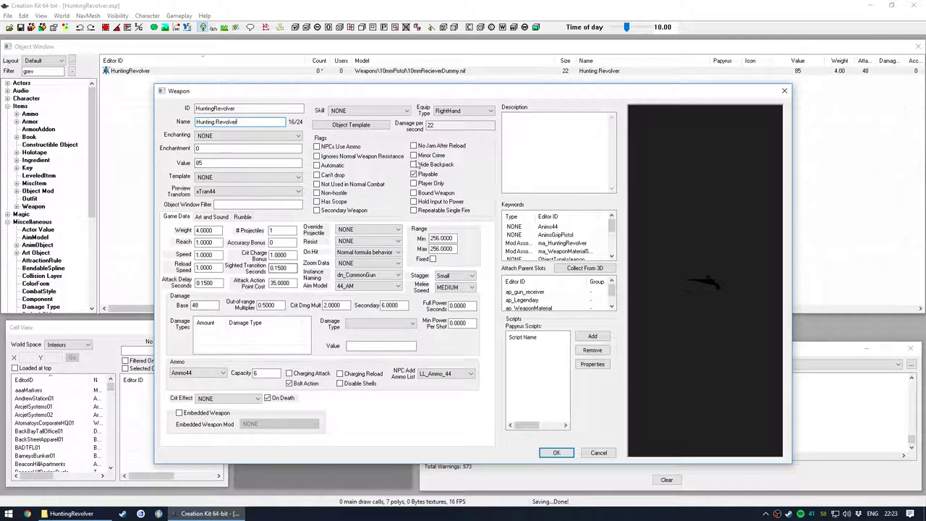
pyautogui.moveTo(428, 92)
pyautogui.mouseDown()
pyautogui.moveTo(418, 85)
pyautogui.moveTo(431, 90)
pyautogui.mouseUp()
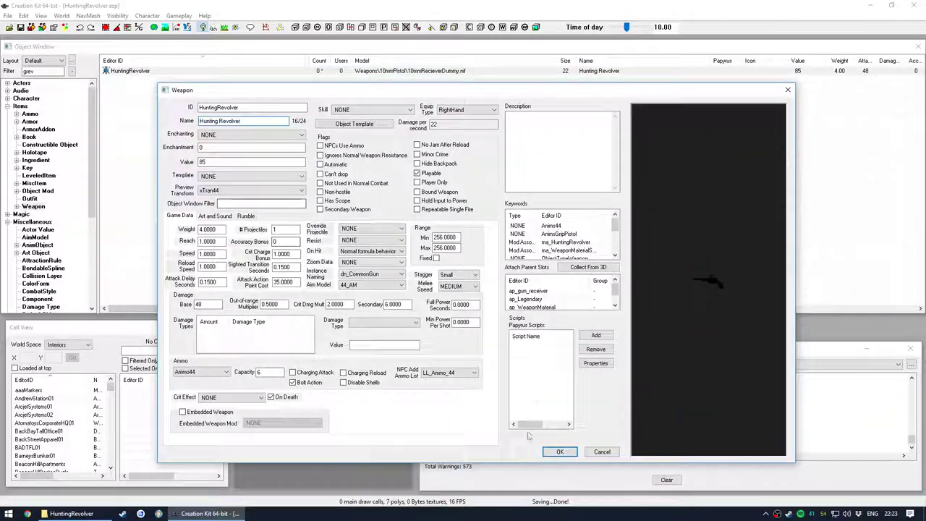
pyautogui.click(603, 452)
# Compare the object mods matching grev with those matching 44, and return the filter to grev
pyautogui.click(34, 193)
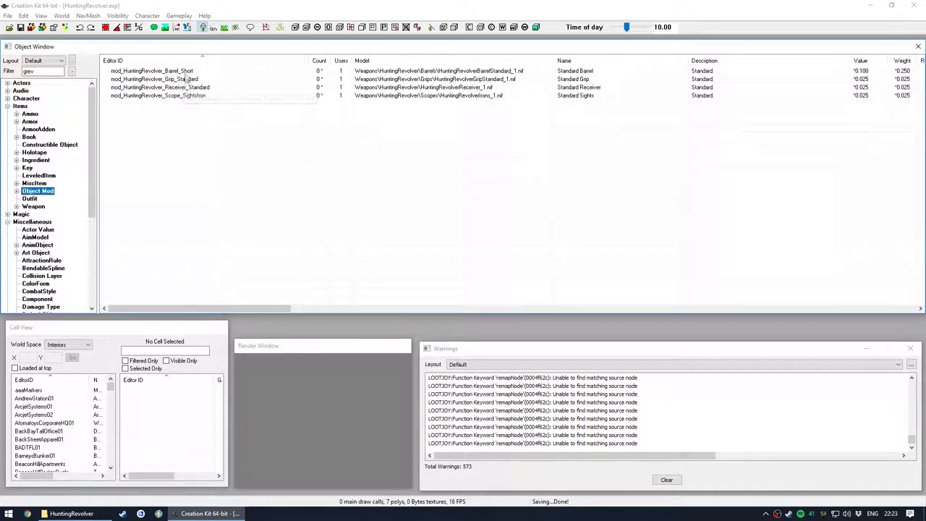
pyautogui.doubleClick(33, 71)
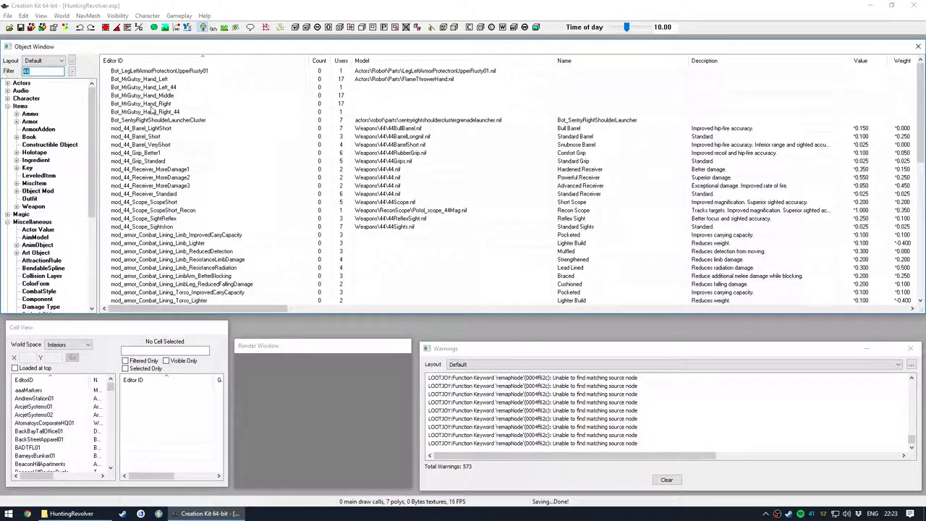
pyautogui.write('grev')
# Open the ma_HuntingRevolver keyword, check its Type setting, and close it without changes
pyautogui.scroll(-3, 28, 238)
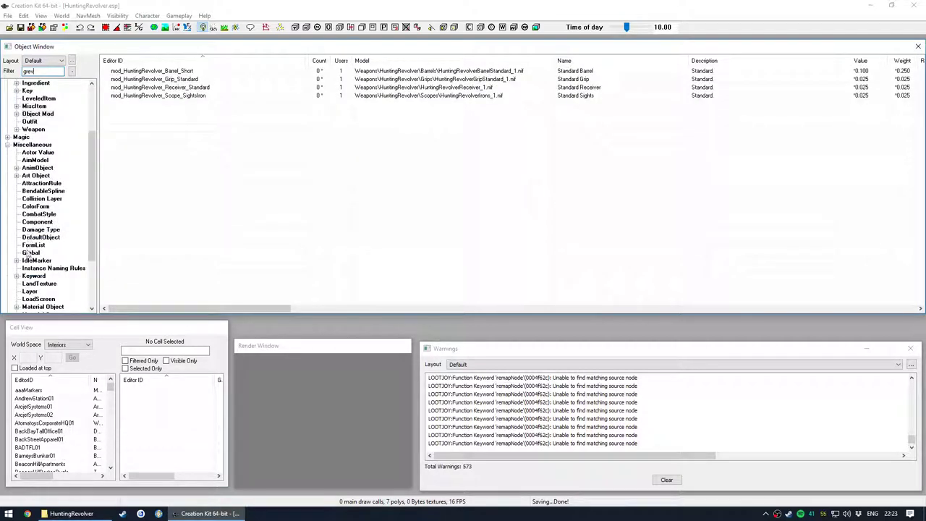
pyautogui.scroll(-2, 27, 253)
pyautogui.click(32, 238)
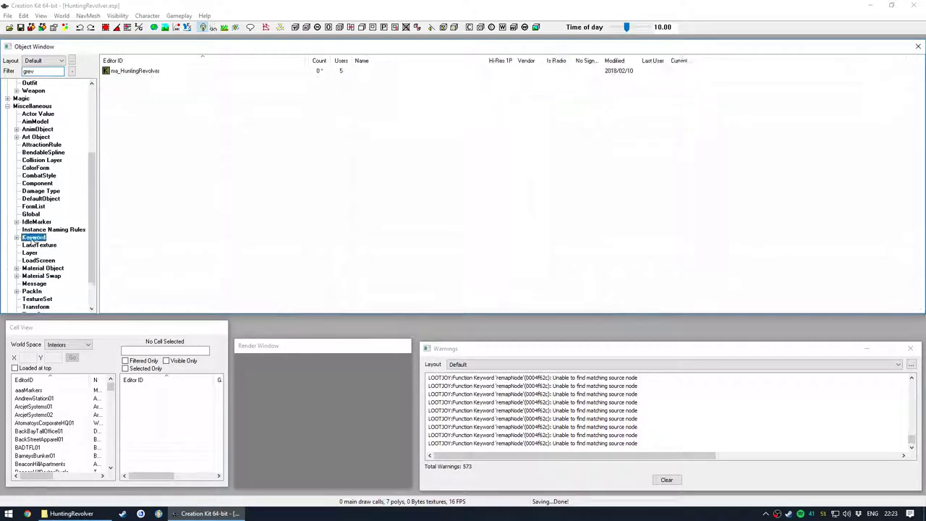
pyautogui.doubleClick(128, 72)
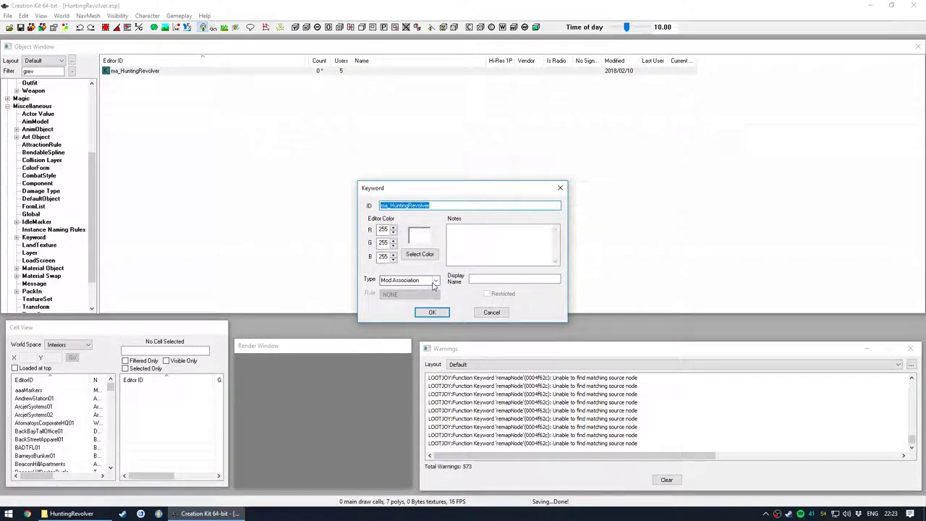
pyautogui.click(435, 282)
pyautogui.click(435, 284)
pyautogui.click(492, 312)
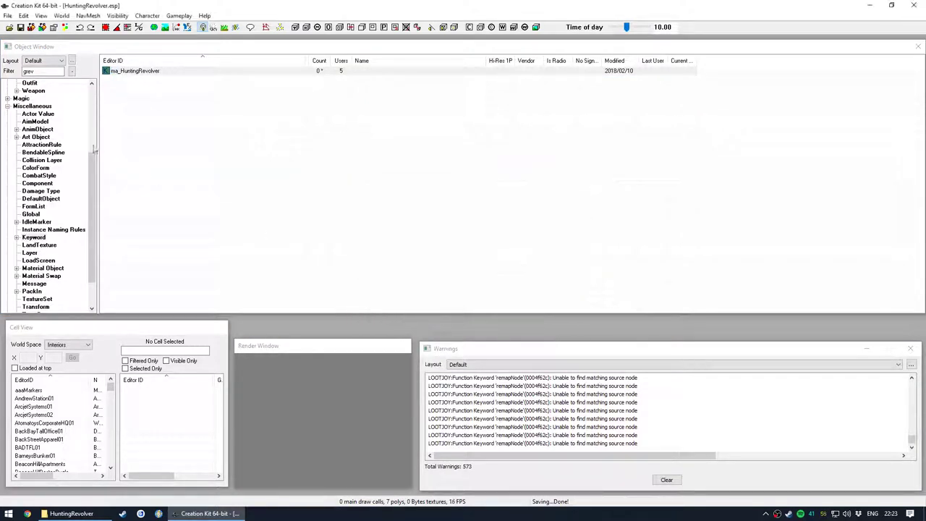
# Find the ma_HuntingRevolver keyword in the HuntingRevolver weapon's keyword list and close the record without changes
pyautogui.scroll(3, 45, 169)
pyautogui.click(45, 169)
pyautogui.doubleClick(151, 73)
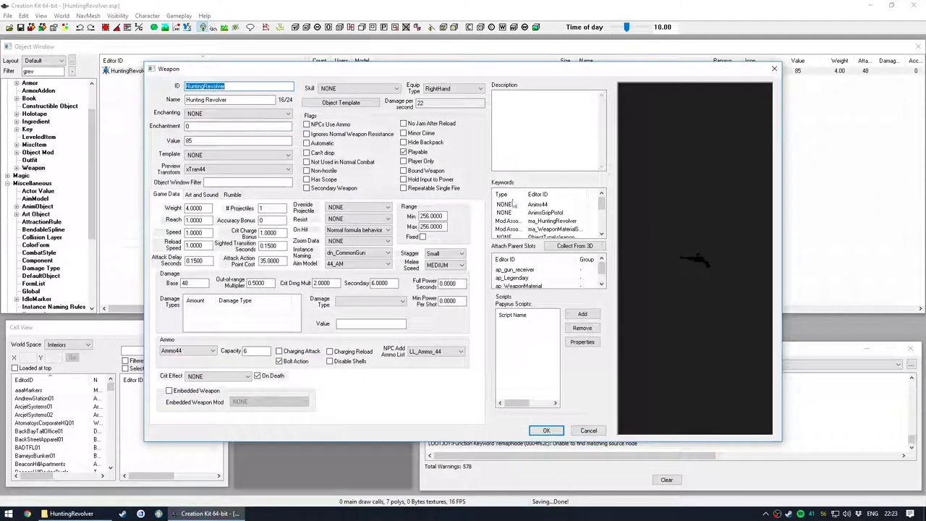
pyautogui.click(551, 221)
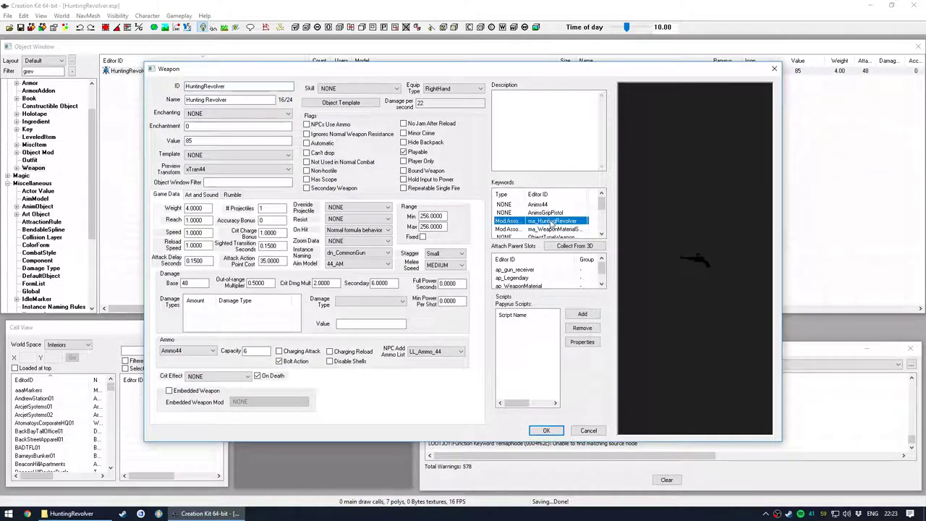
pyautogui.click(588, 431)
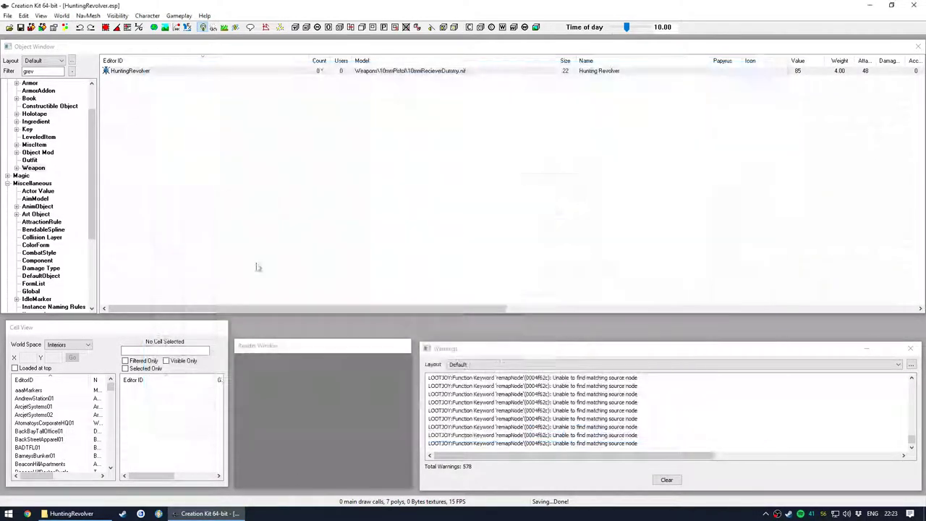
# Check the target mod association keyword of the mod_HuntingRevolver_Barrel_Short object mod and close it without changes
pyautogui.click(38, 152)
pyautogui.doubleClick(175, 72)
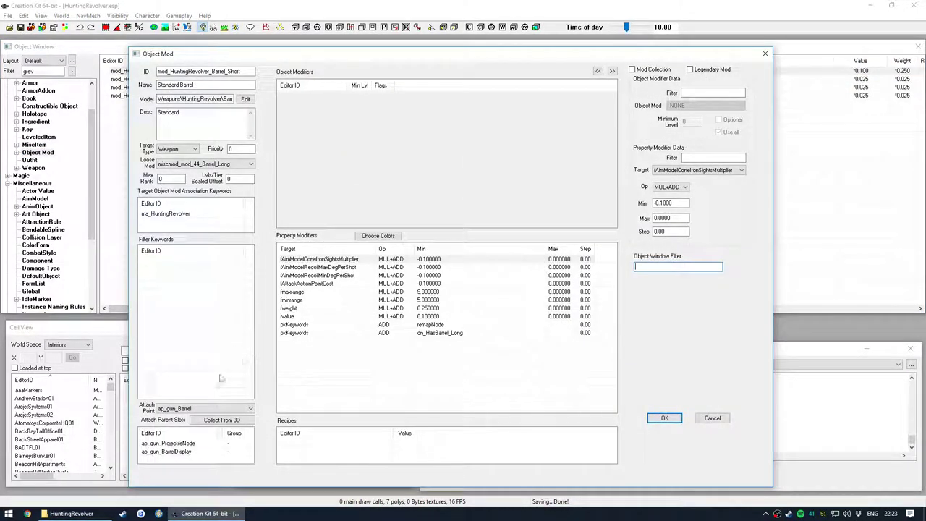
pyautogui.click(171, 214)
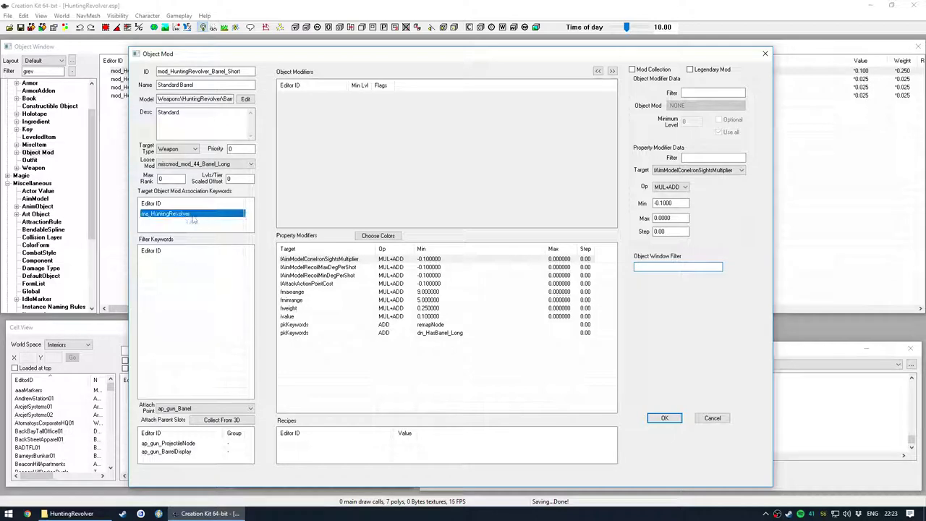
pyautogui.moveTo(293, 57); pyautogui.dragTo(295, 46)
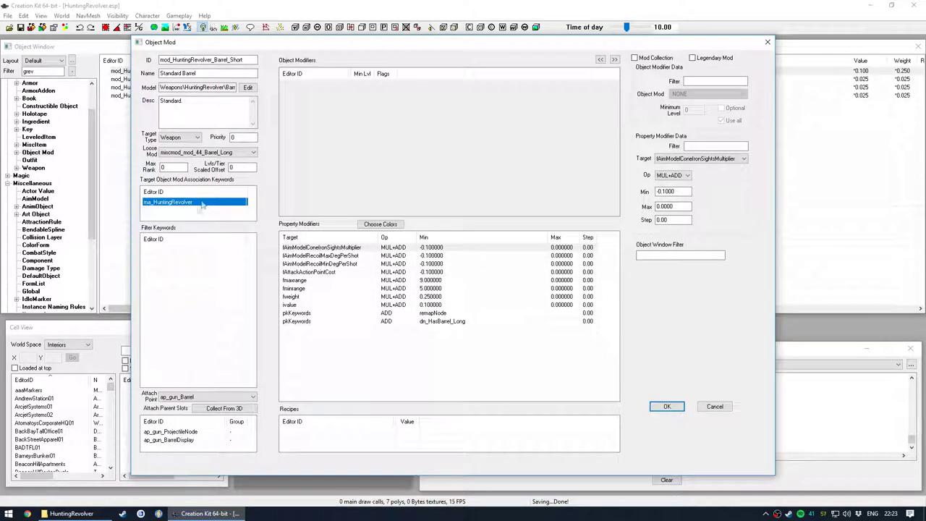
pyautogui.click(713, 406)
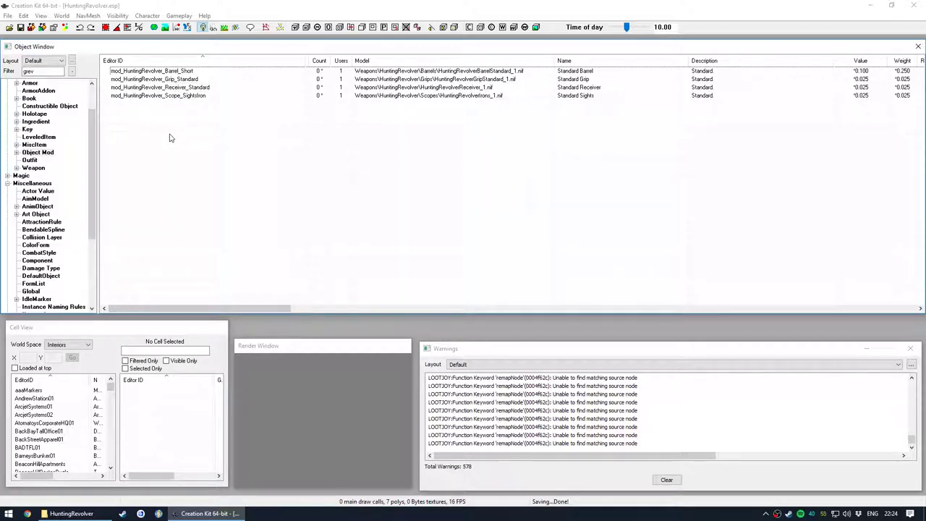
# List the constructible objects and filter them by 44
pyautogui.click(50, 107)
pyautogui.doubleClick(27, 72)
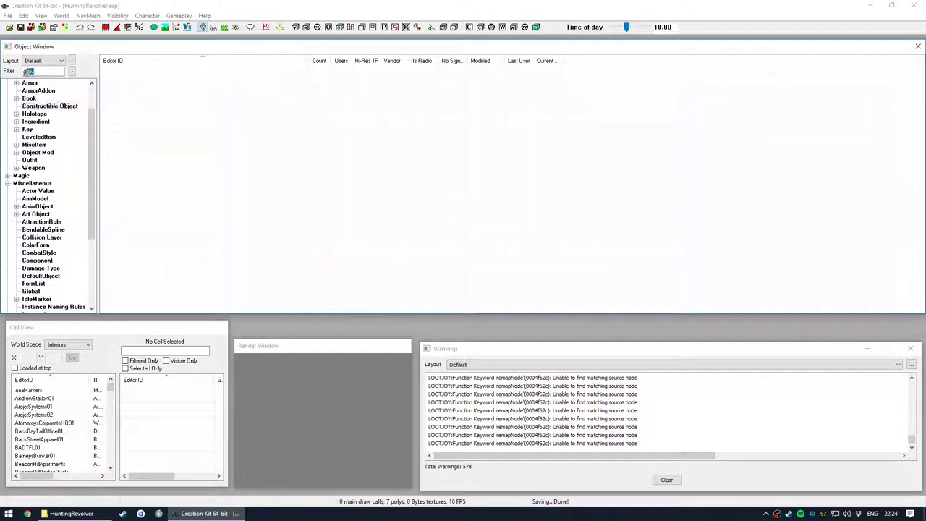
pyautogui.write('44')
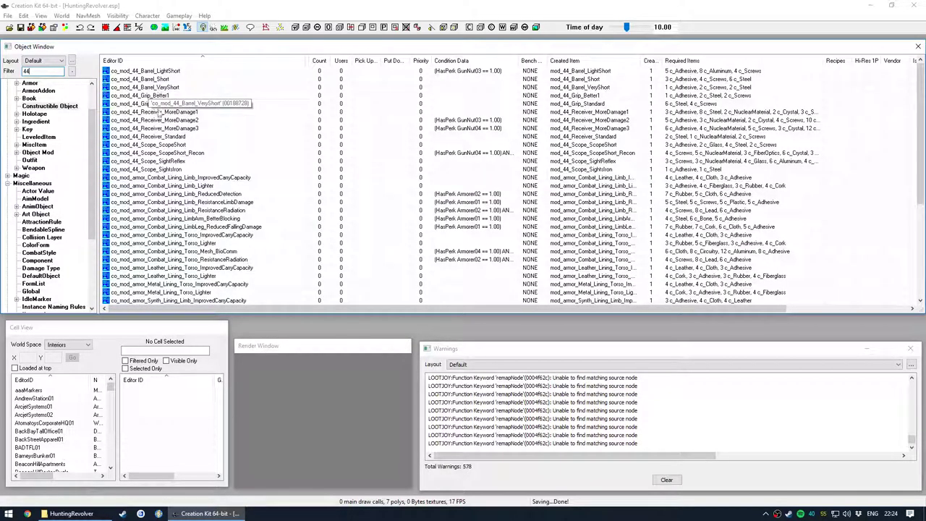
# Open the co_mod_44_Scope_ScopeShort recipe and review its ID, created object and each required component
pyautogui.click(162, 145)
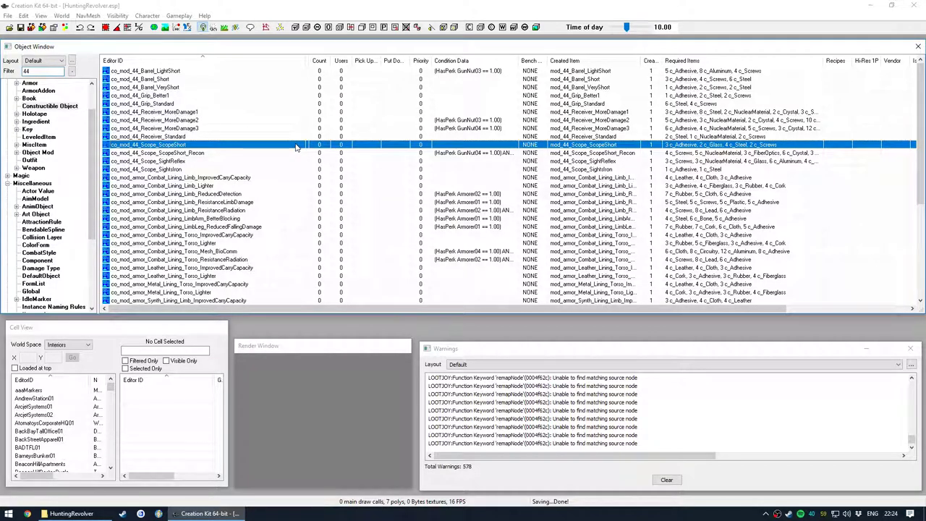
pyautogui.doubleClick(295, 145)
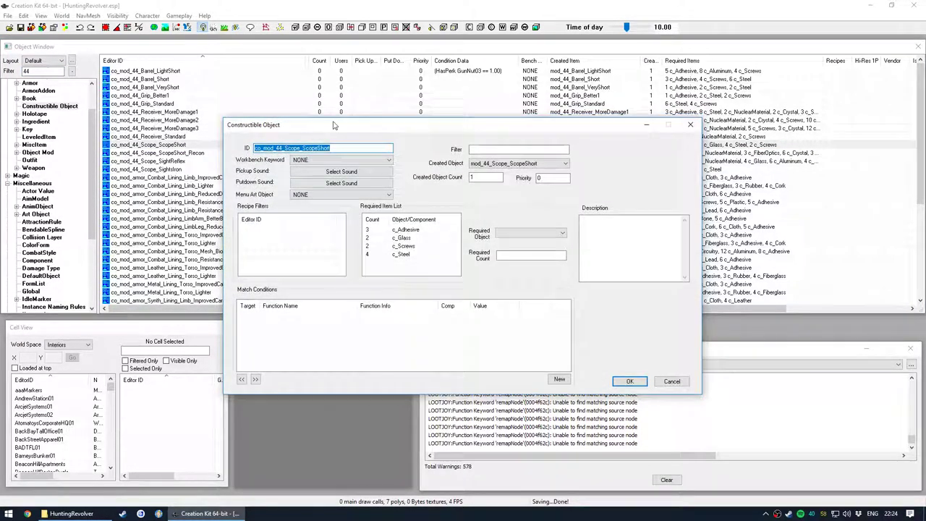
pyautogui.moveTo(334, 125)
pyautogui.mouseDown()
pyautogui.moveTo(319, 108)
pyautogui.moveTo(351, 123)
pyautogui.mouseUp()
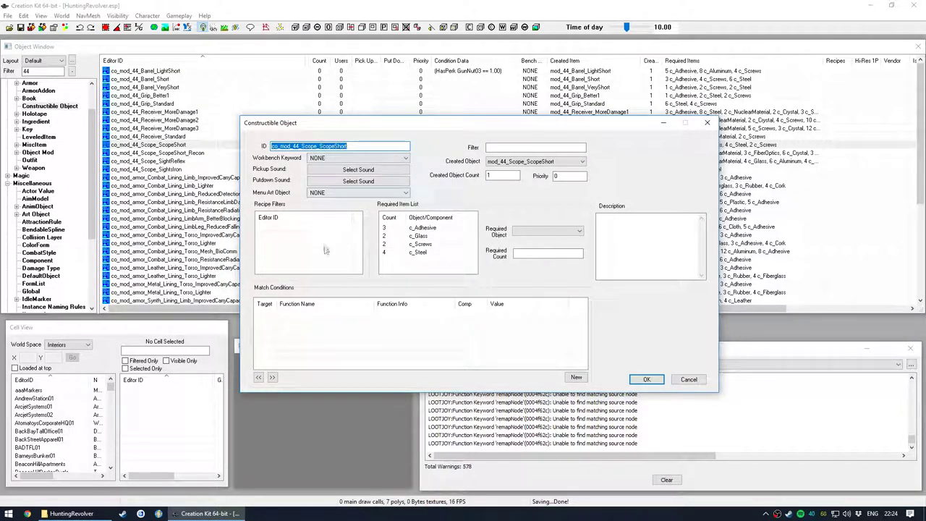
pyautogui.click(354, 148)
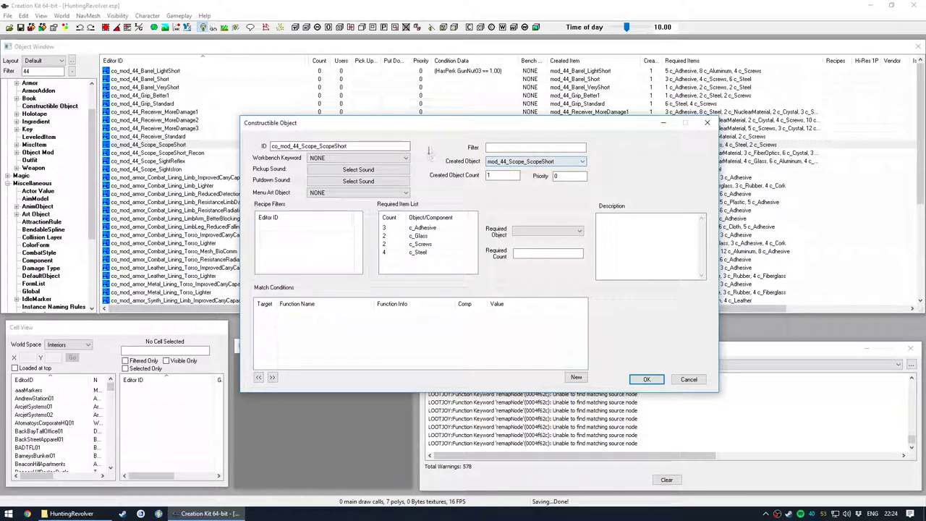
pyautogui.press('Tab')
pyautogui.hotkey('shift', 'Tab')
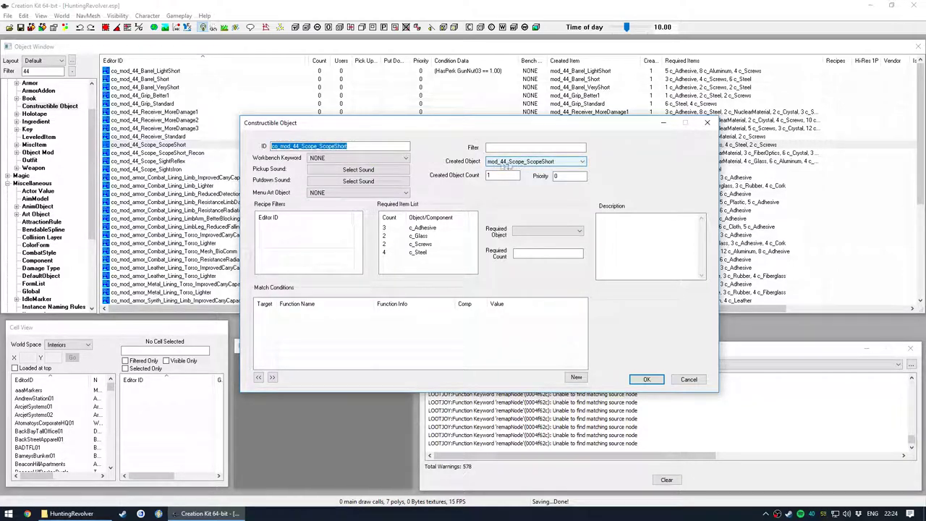
pyautogui.click(422, 228)
pyautogui.click(422, 237)
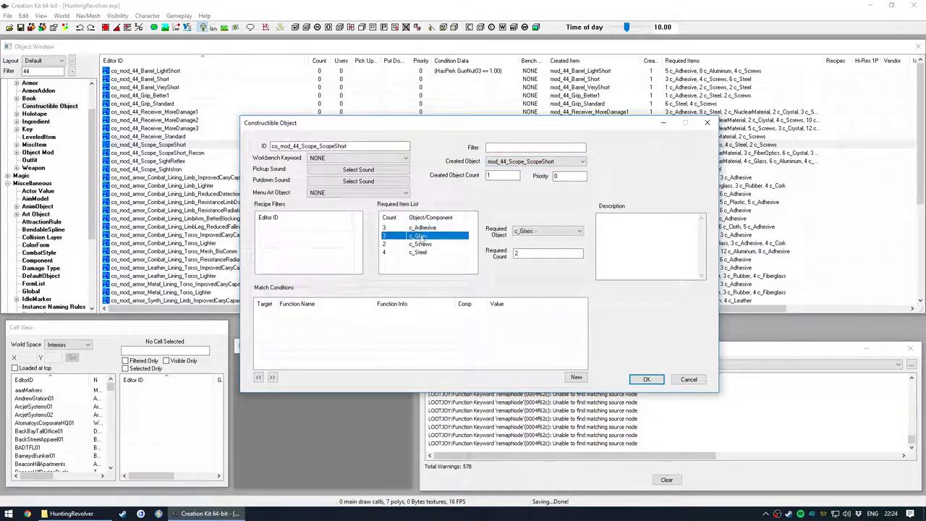
pyautogui.click(421, 244)
pyautogui.click(419, 252)
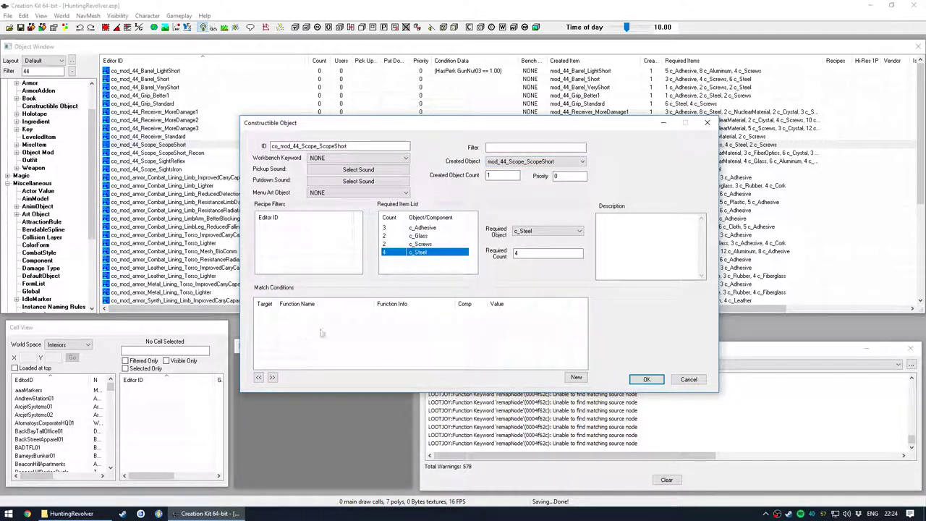
# Open the co_mod_44_Scope_ScopeShort_Recon recipe and examine its HasPerk match conditions
pyautogui.click(168, 154)
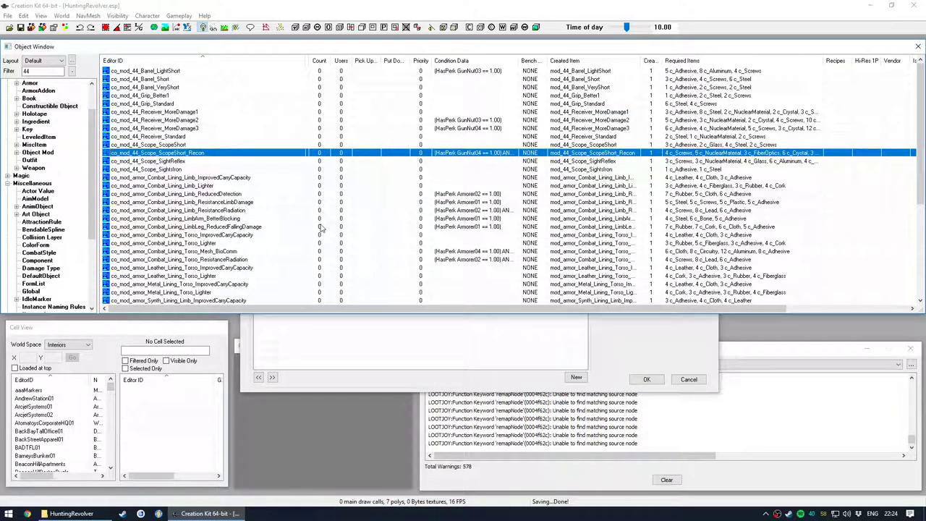
pyautogui.press('Return')
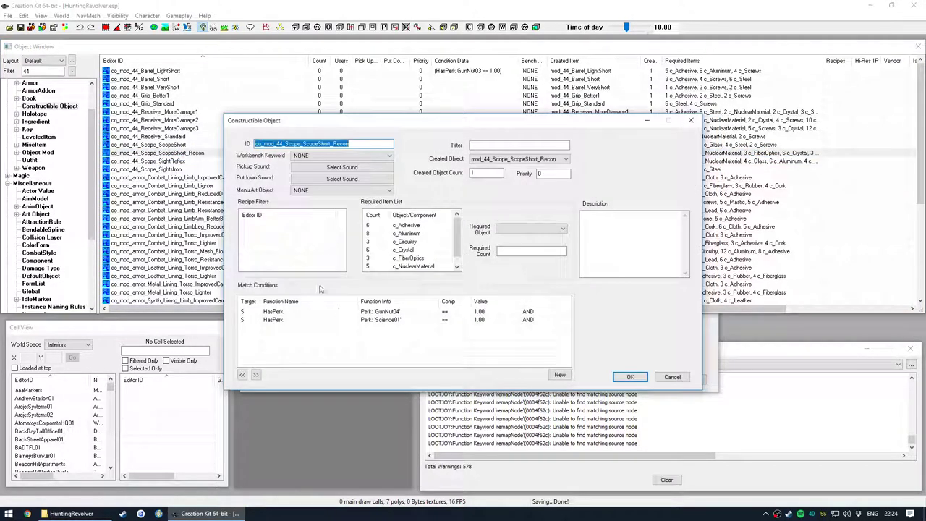
pyautogui.click(384, 319)
pyautogui.click(385, 312)
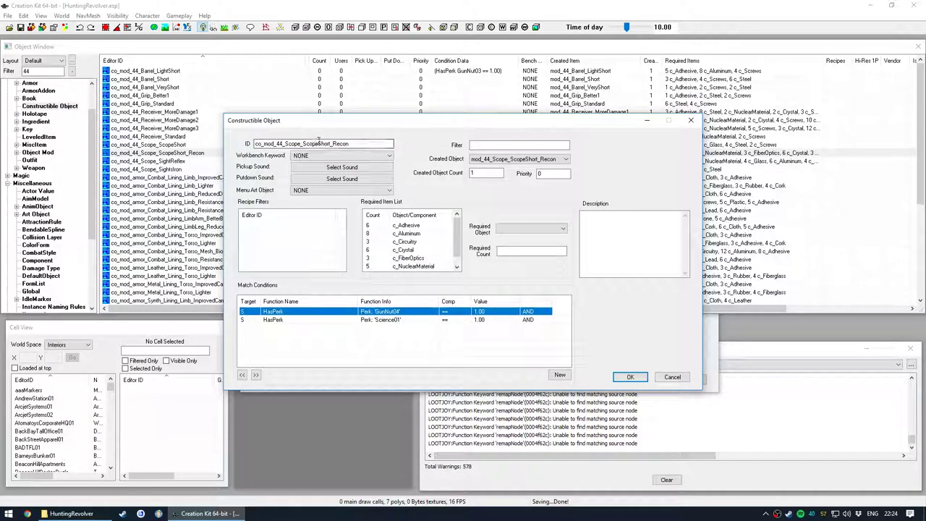
# Review the full required item list of the co_mod_44_Scope_ScopeShort_Recon recipe and close both open recipes without changes
pyautogui.moveTo(391, 125); pyautogui.dragTo(350, 77)
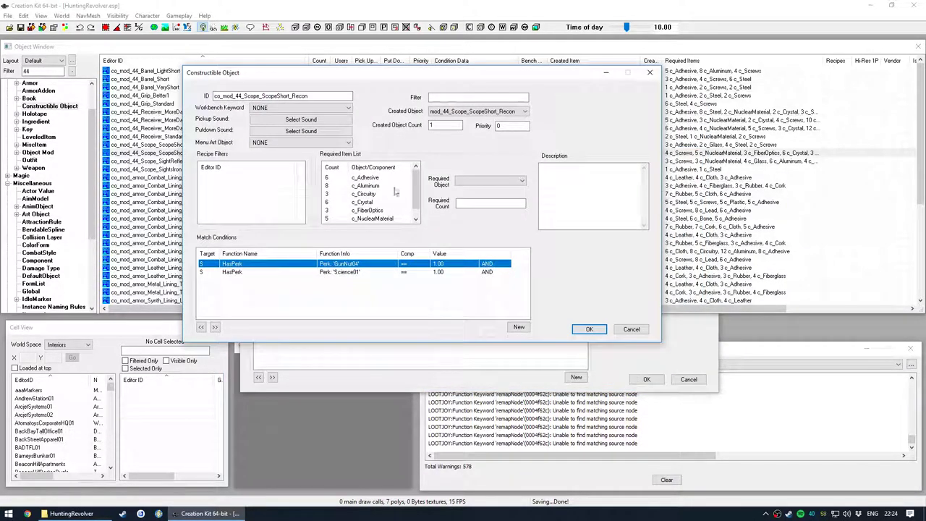
pyautogui.scroll(-1, 365, 219)
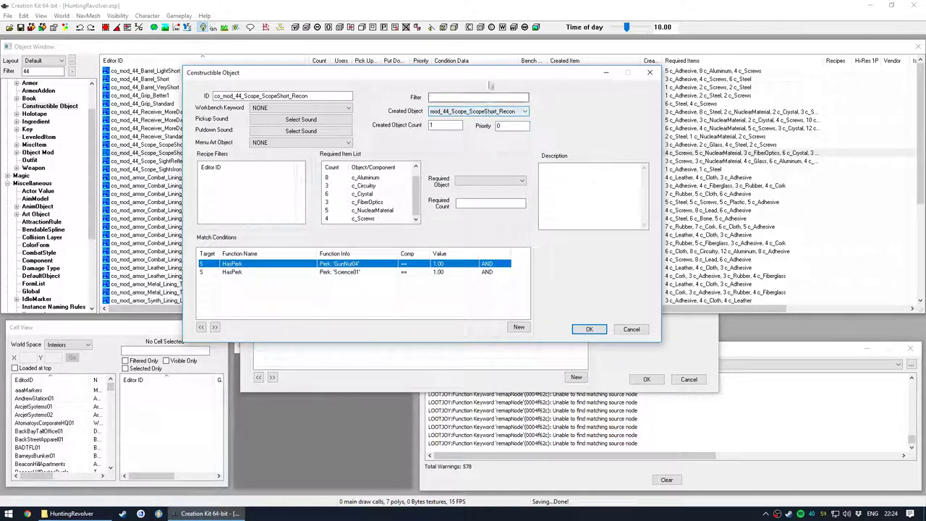
pyautogui.moveTo(490, 77); pyautogui.dragTo(453, 81)
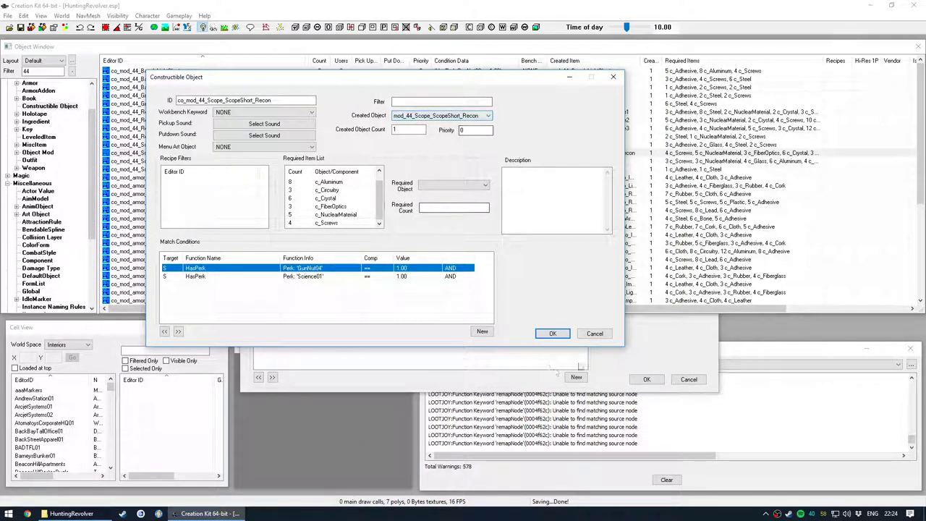
pyautogui.click(592, 336)
pyautogui.moveTo(411, 123)
pyautogui.mouseDown()
pyautogui.moveTo(398, 118)
pyautogui.moveTo(417, 120)
pyautogui.mouseUp()
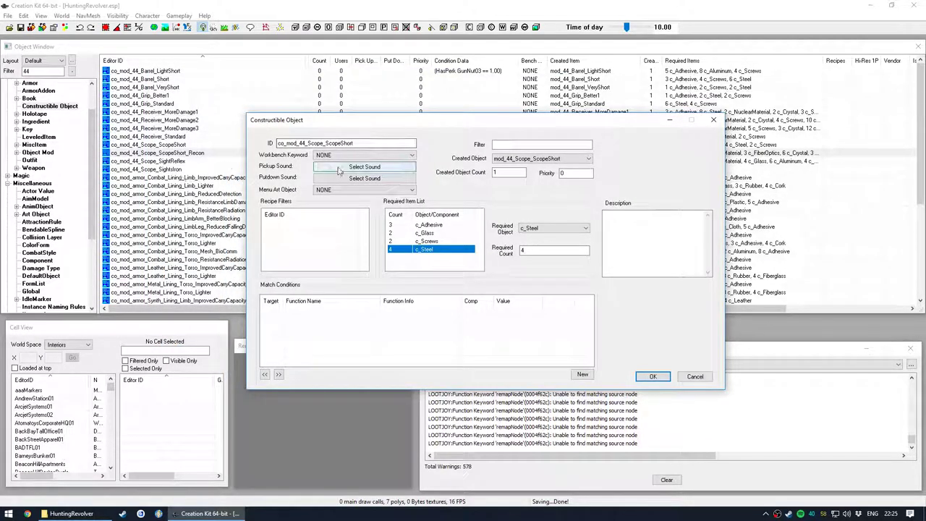
pyautogui.click(694, 377)
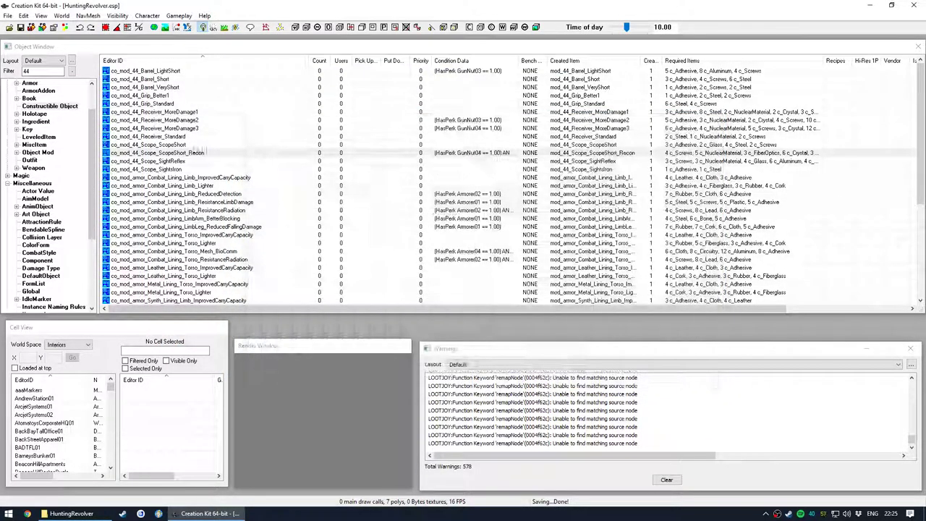
# Duplicate the co_mod_44_Scope_ScopeShort recipe and open the copy for editing
pyautogui.click(185, 146)
pyautogui.rightClick(187, 145)
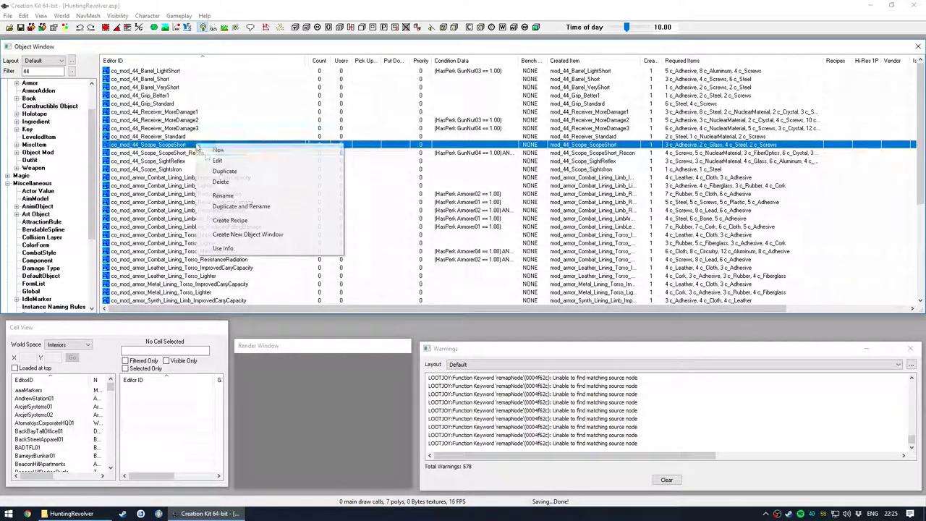
pyautogui.click(225, 171)
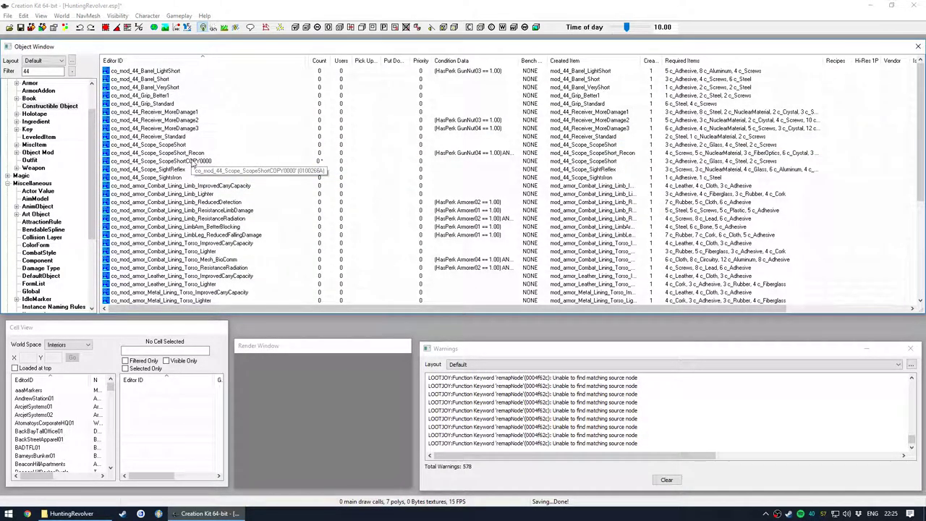
pyautogui.rightClick(202, 161)
pyautogui.click(208, 177)
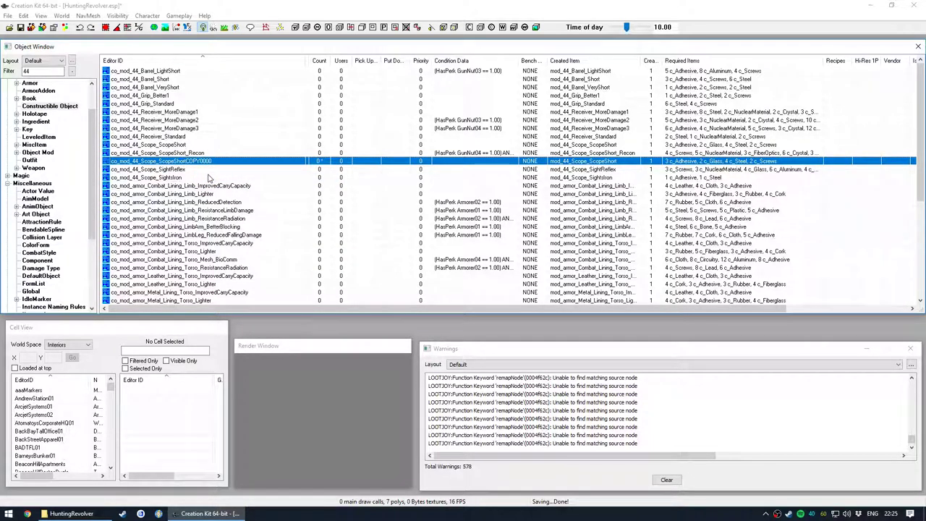
# Change the copied recipe's ID to co_mod_HuntingRevolver_Scope
pyautogui.moveTo(355, 143); pyautogui.dragTo(318, 153)
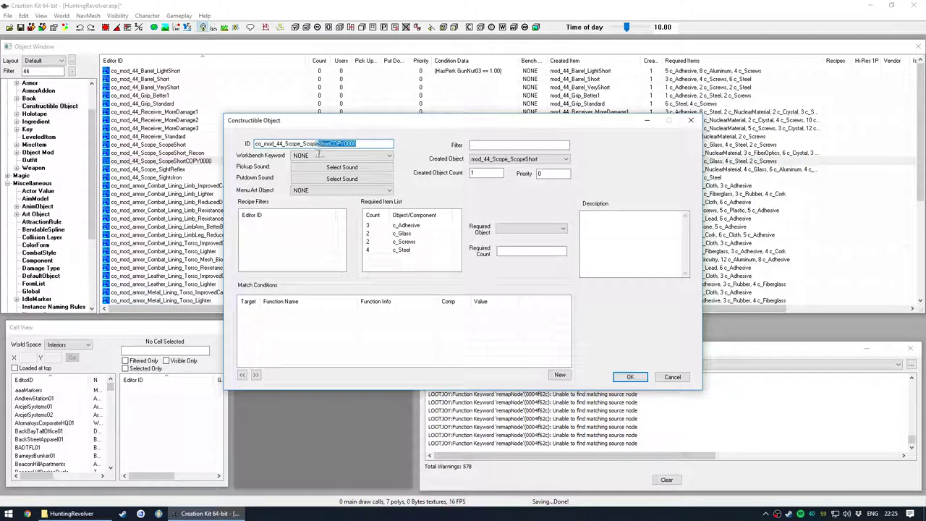
pyautogui.press('BackSpace')
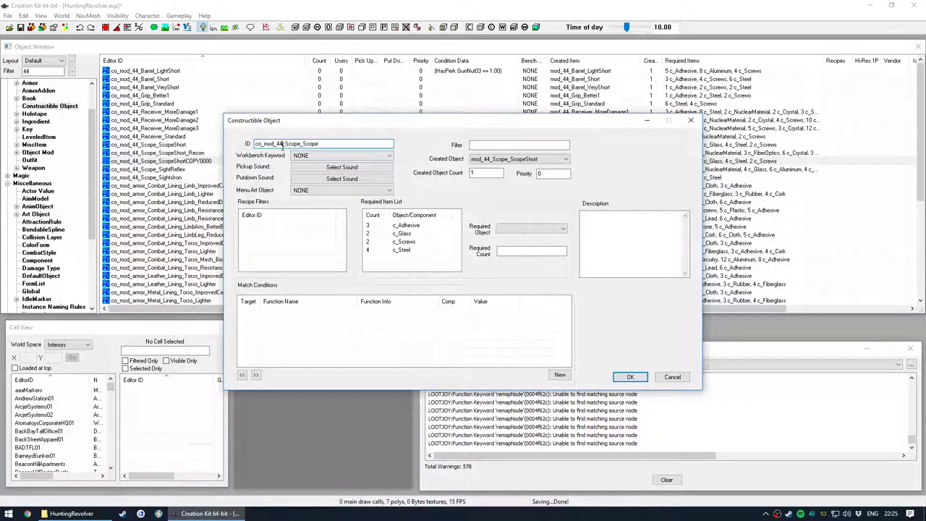
pyautogui.press('BackSpace')
pyautogui.press('BackSpace')
pyautogui.write('HuntingRevolver')
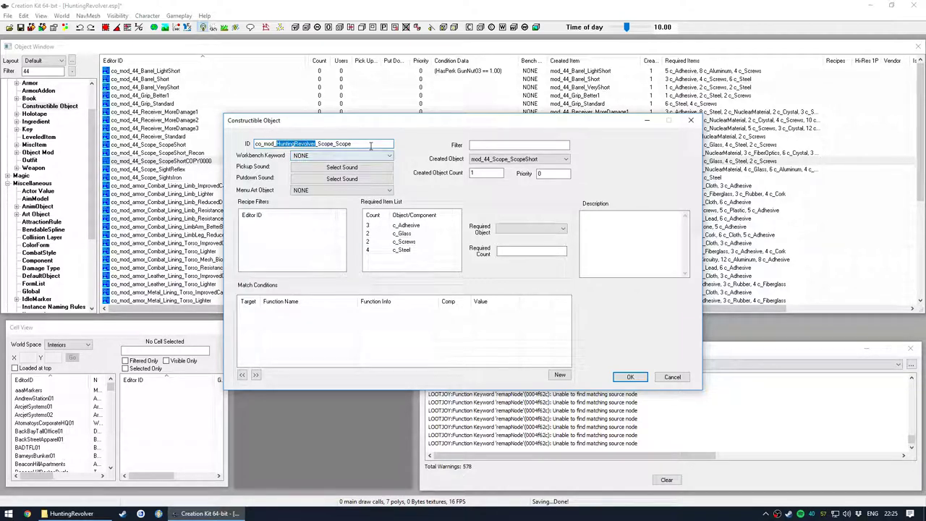
pyautogui.moveTo(371, 143); pyautogui.dragTo(340, 149)
pyautogui.press('BackSpace')
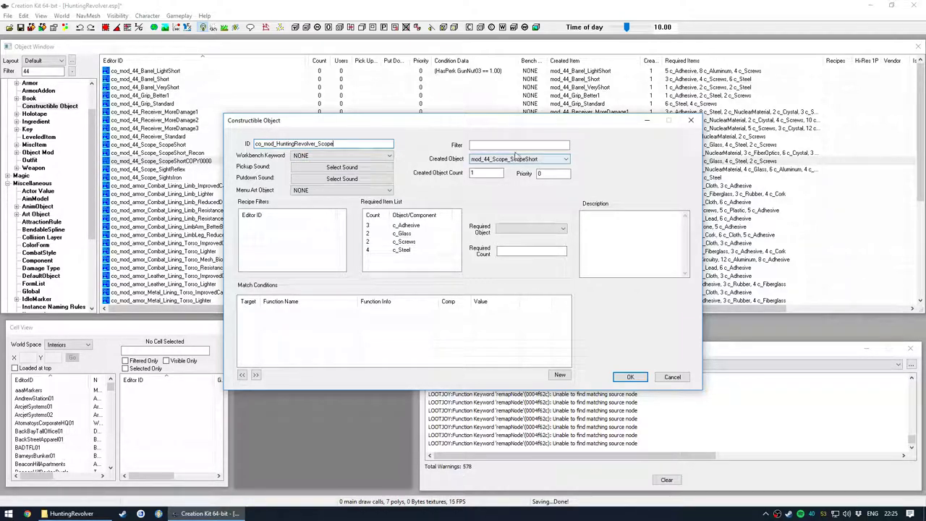
# Filter the created objects by HuntingRevolver, change the recipe ID to co_mod_HuntingRevolver_Irons and choose mod_HuntingRevolver_Scope_SightsIron as the created object
pyautogui.click(514, 146)
pyautogui.write('HuntingRevolver')
pyautogui.click(518, 159)
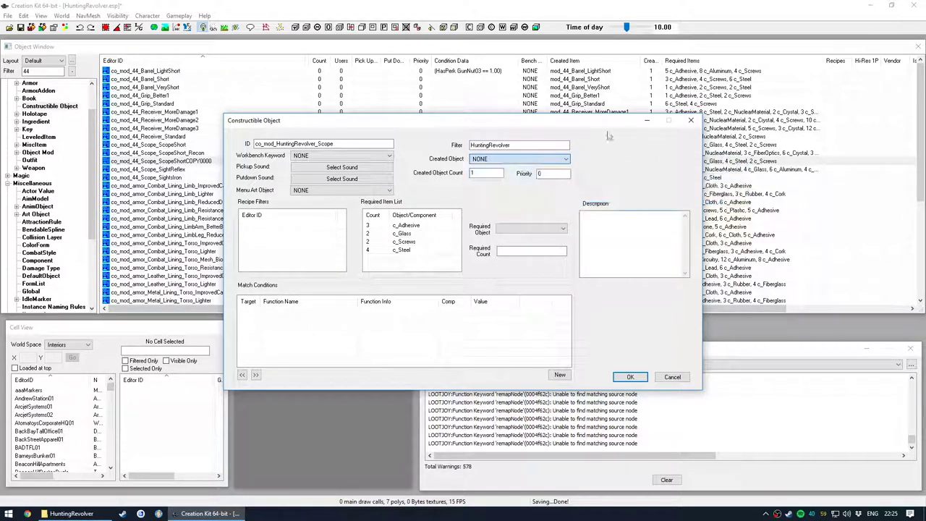
pyautogui.moveTo(359, 124); pyautogui.dragTo(332, 116)
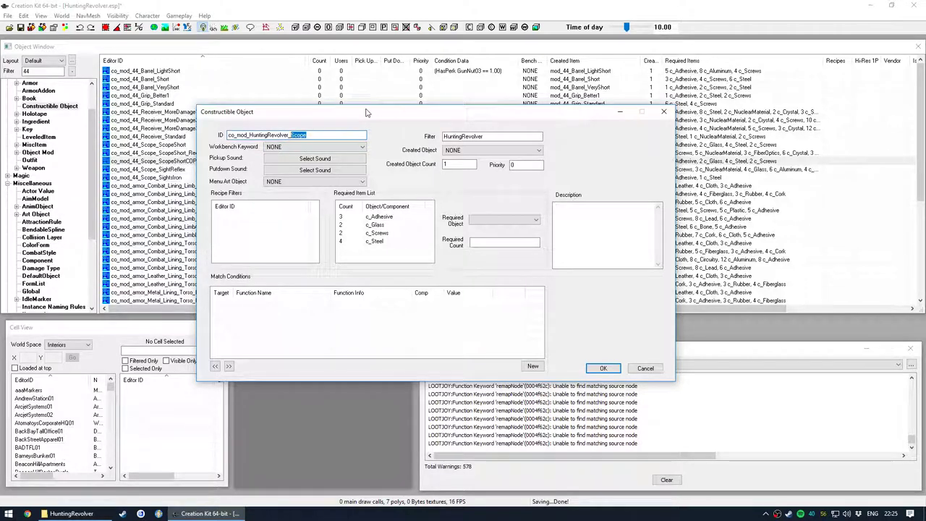
pyautogui.press('BackSpace')
pyautogui.click(492, 150)
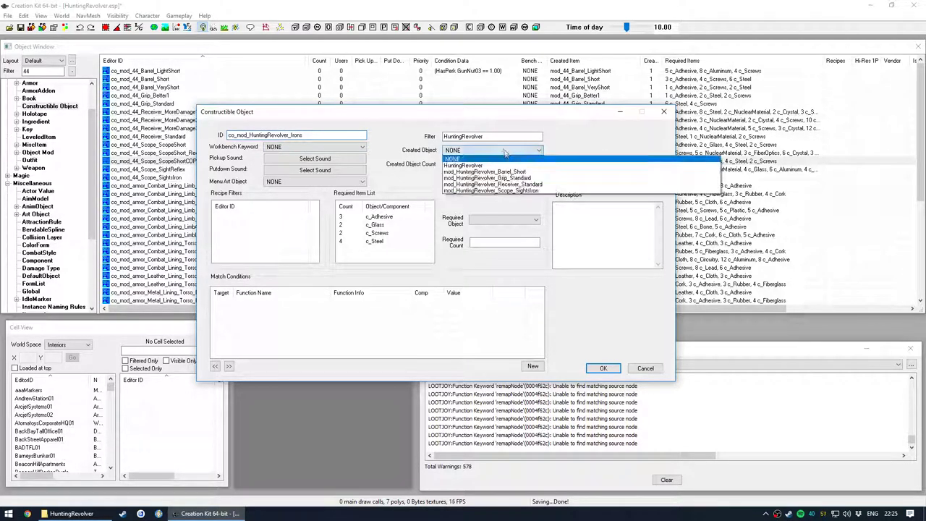
pyautogui.click(492, 190)
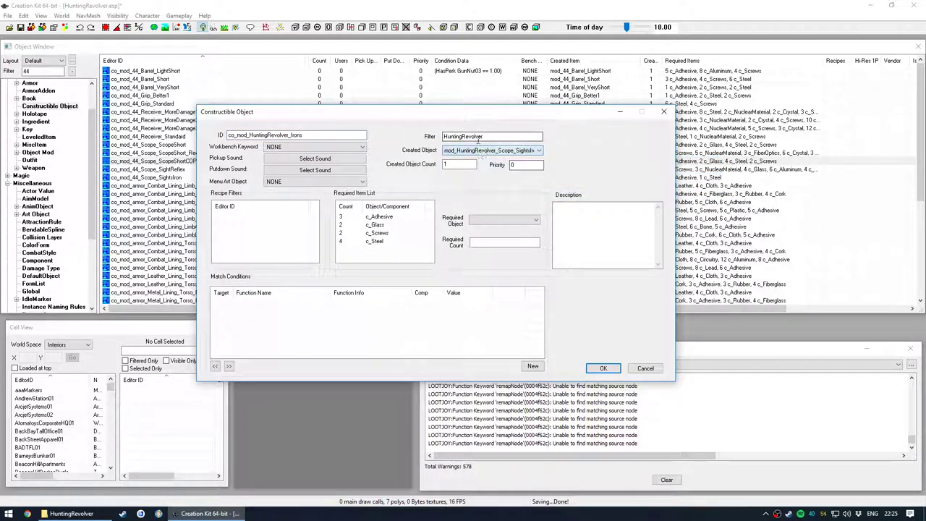
# Delete all the components, from c_Adhesive to c_Steel, from the recipe's required item list
pyautogui.click(374, 217)
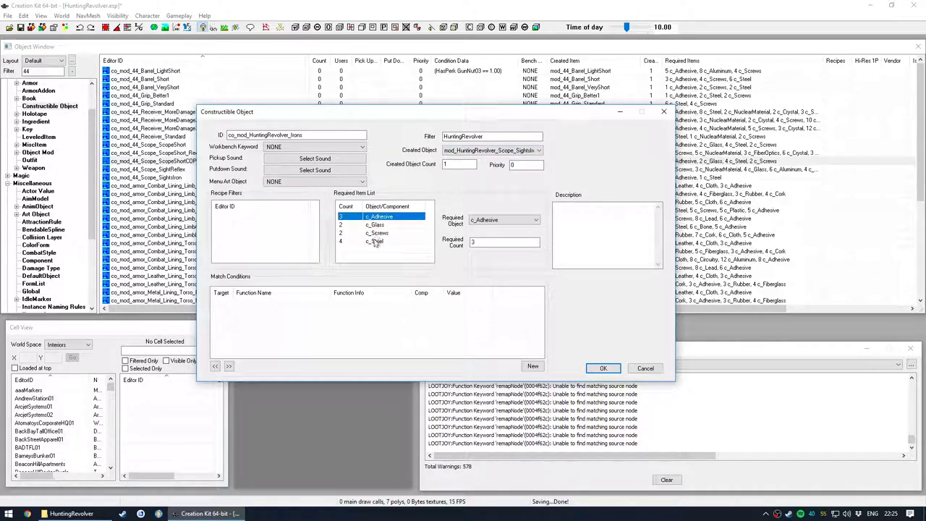
pyautogui.keyDown('shift'); pyautogui.click(376, 240); pyautogui.keyUp('shift')
pyautogui.rightClick(381, 233)
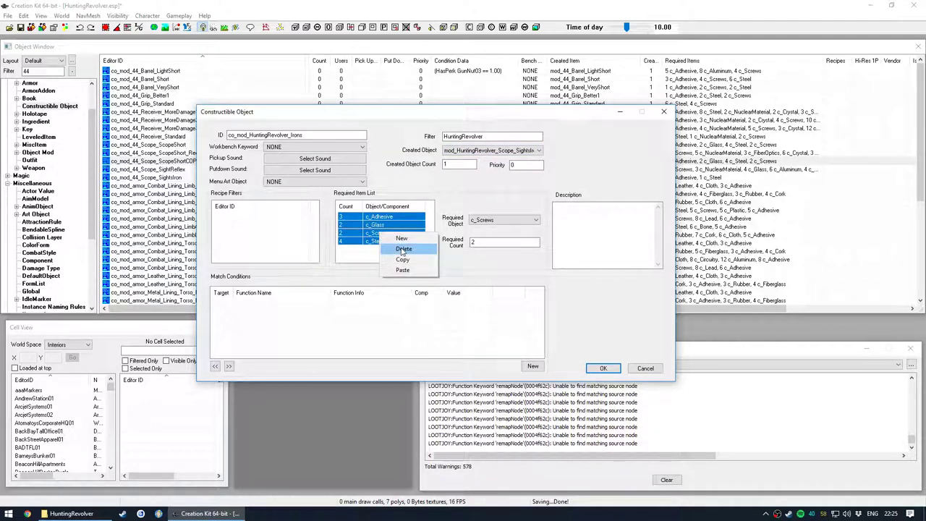
pyautogui.click(403, 250)
# Try to add a new entry to the recipe's required item list and choose its required object
pyautogui.rightClick(389, 229)
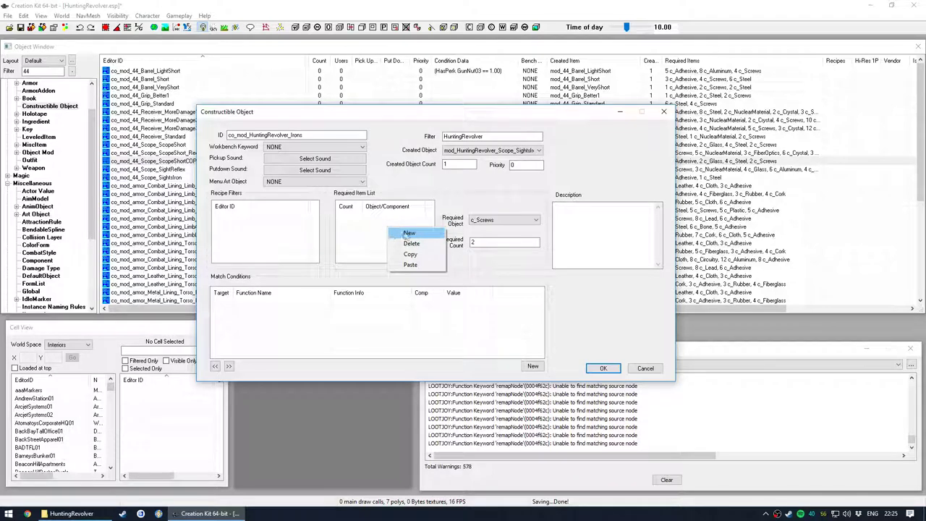
pyautogui.click(408, 233)
pyautogui.click(485, 219)
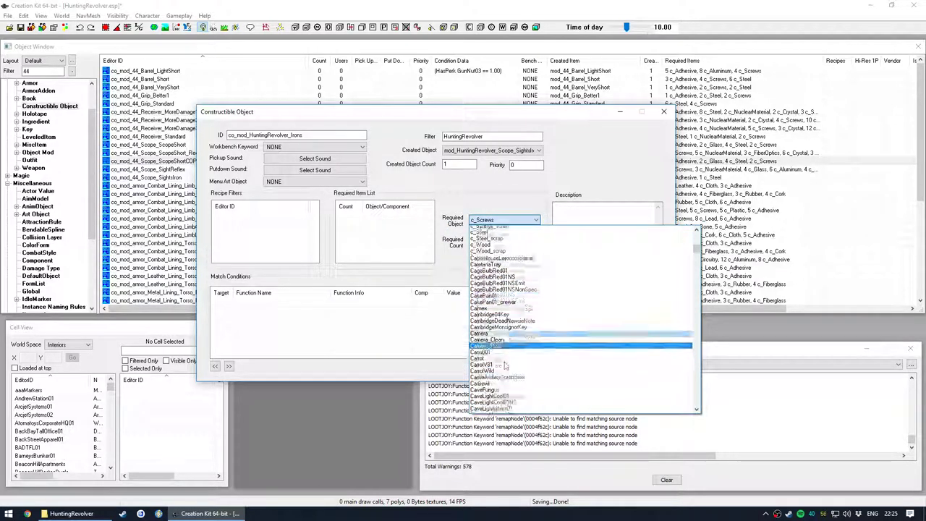
pyautogui.scroll(-2, 505, 363)
pyautogui.click(488, 220)
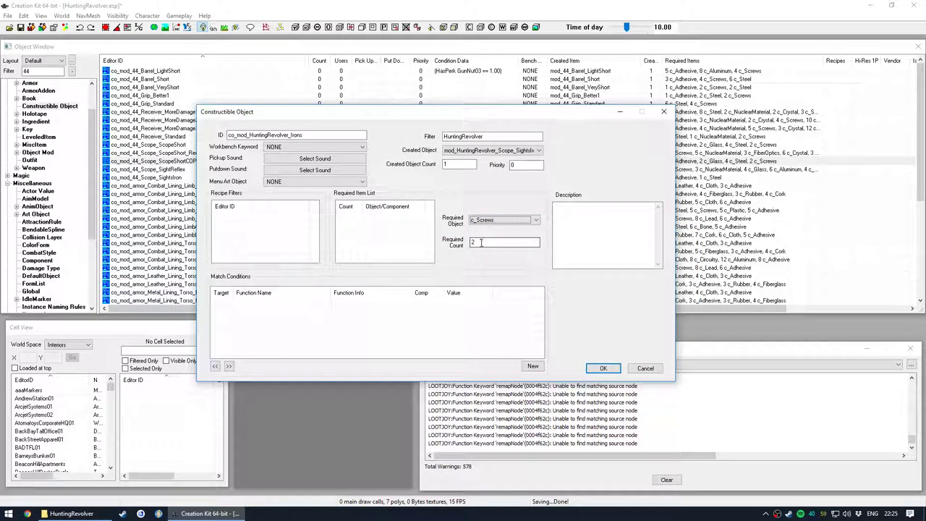
pyautogui.moveTo(481, 242); pyautogui.dragTo(423, 237)
pyautogui.click(309, 135)
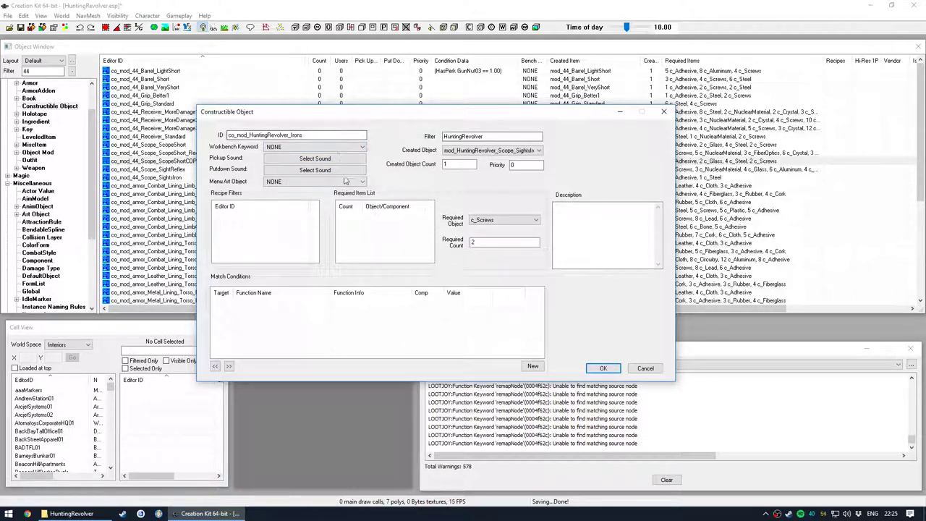
# Save the co_mod_HuntingRevolver_Irons recipe and answer the confirmation prompts
pyautogui.click(602, 368)
pyautogui.click(494, 300)
pyautogui.click(499, 298)
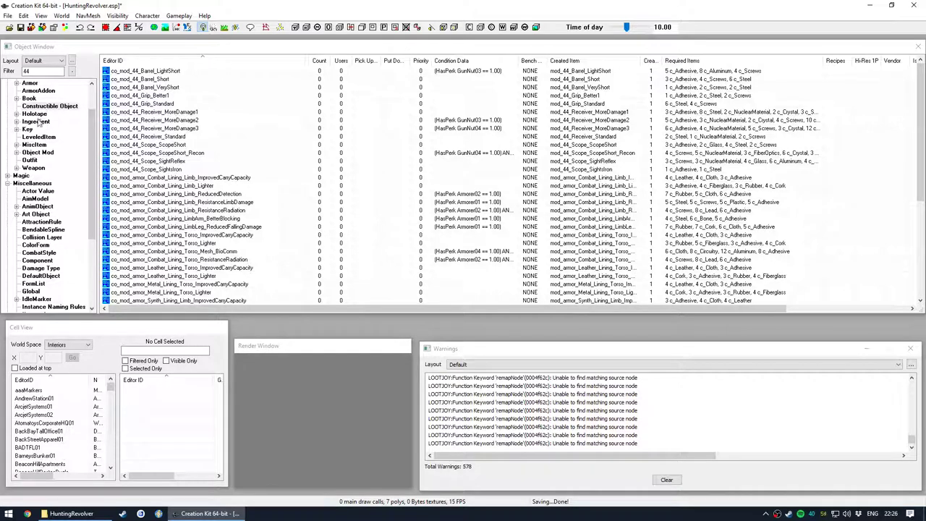
# List the misc items, duplicate miscmod_mod_44_Scope_SightsIron and open the copy for editing
pyautogui.click(34, 144)
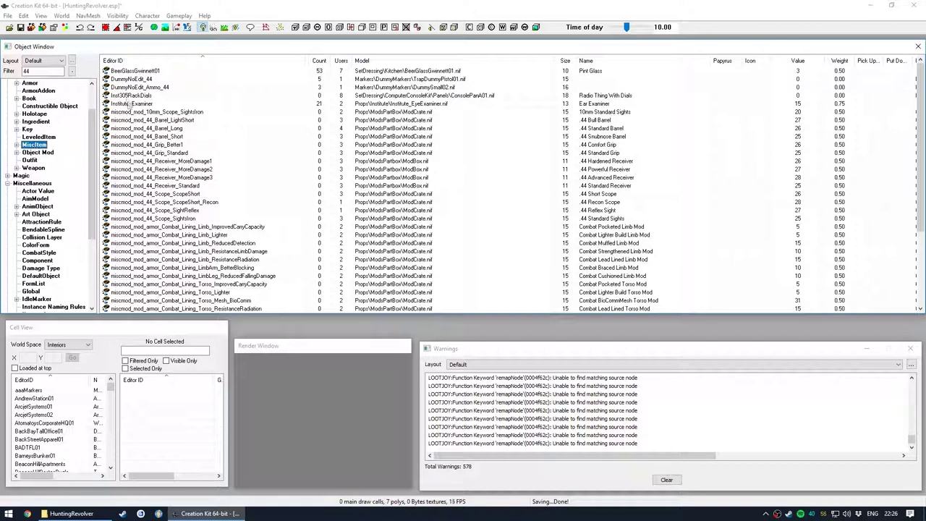
pyautogui.click(169, 218)
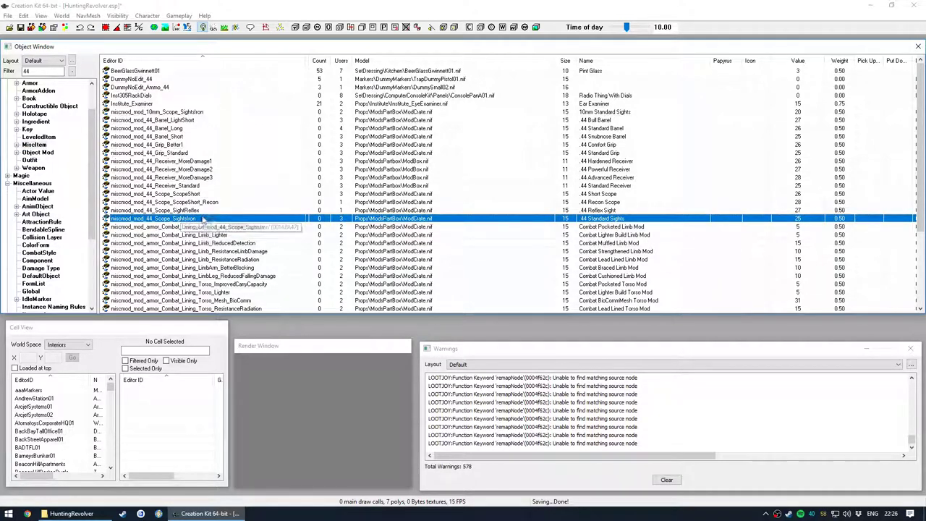
pyautogui.rightClick(202, 216)
pyautogui.click(238, 251)
pyautogui.rightClick(206, 227)
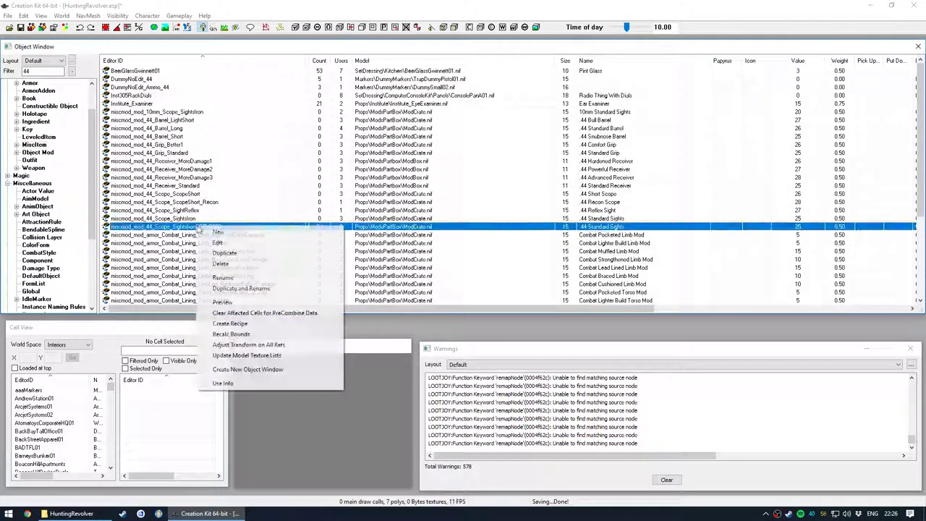
pyautogui.click(224, 241)
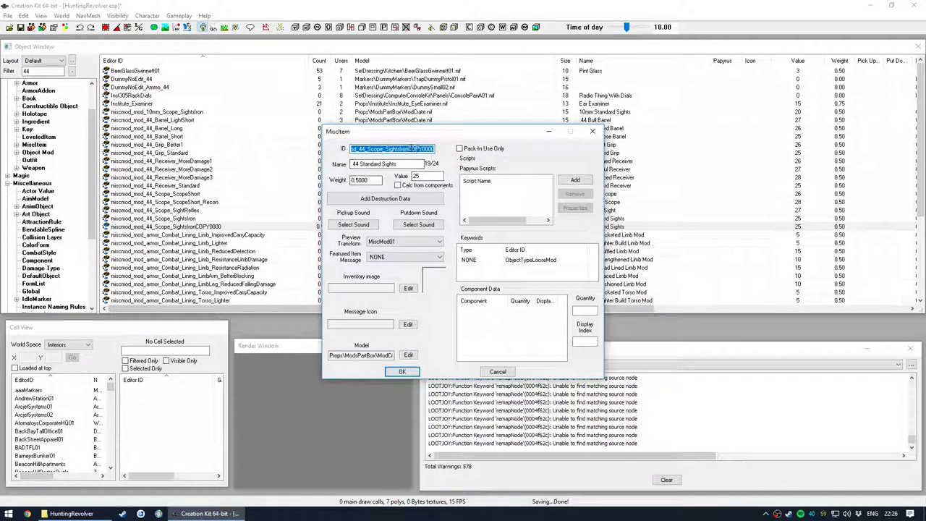
# Replace 44 with HuntingRevolver in the copied misc item's ID, remove the COPY0000 suffix, and name it HuntingRevolver Standard Sights
pyautogui.moveTo(434, 149); pyautogui.dragTo(407, 149)
pyautogui.press('BackSpace')
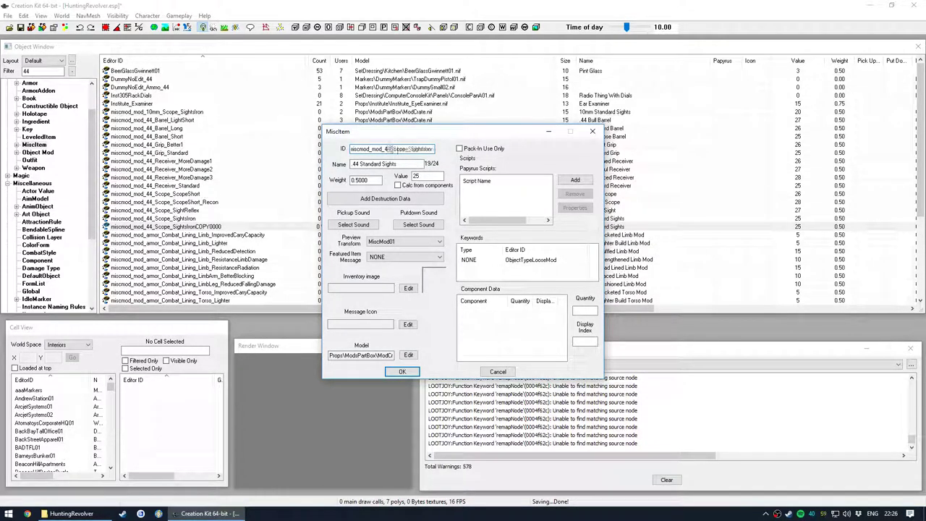
pyautogui.press('BackSpace')
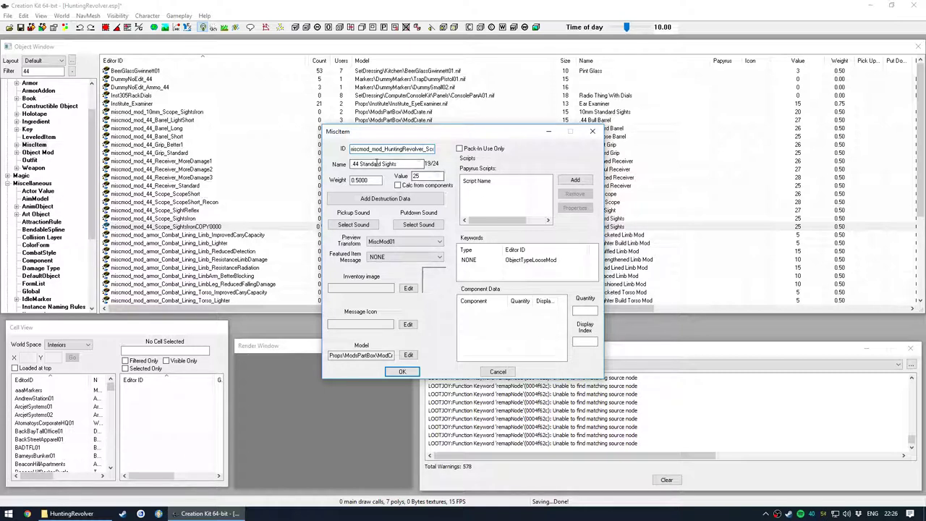
pyautogui.moveTo(360, 164); pyautogui.dragTo(347, 165)
pyautogui.write('HuntingRevolver')
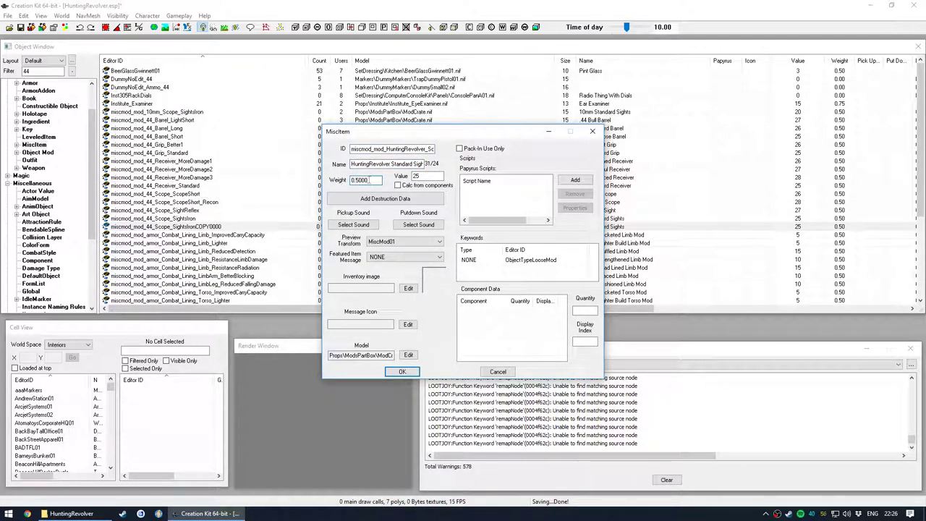
# Review the weight and value settings of the HuntingRevolver Standard Sights misc item
pyautogui.moveTo(402, 135); pyautogui.dragTo(393, 142)
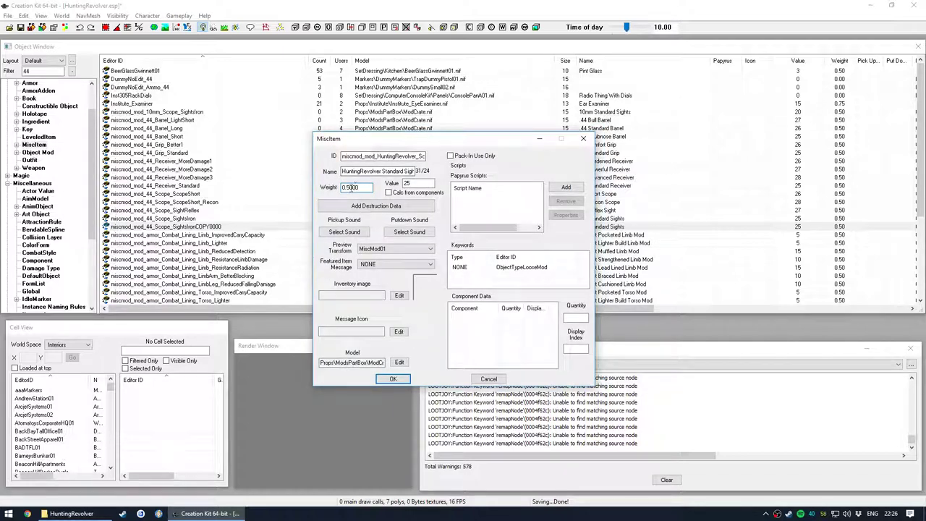
pyautogui.moveTo(461, 142); pyautogui.dragTo(444, 177)
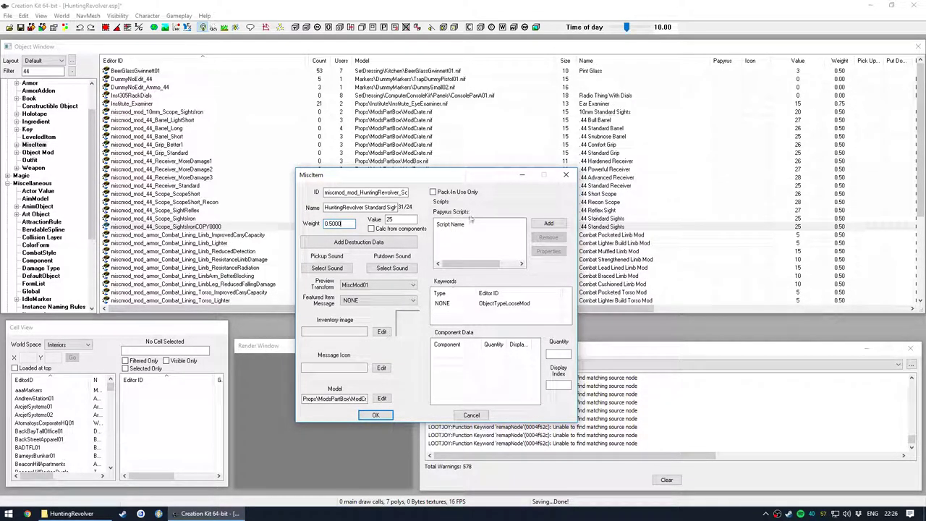
pyautogui.moveTo(404, 181); pyautogui.dragTo(412, 138)
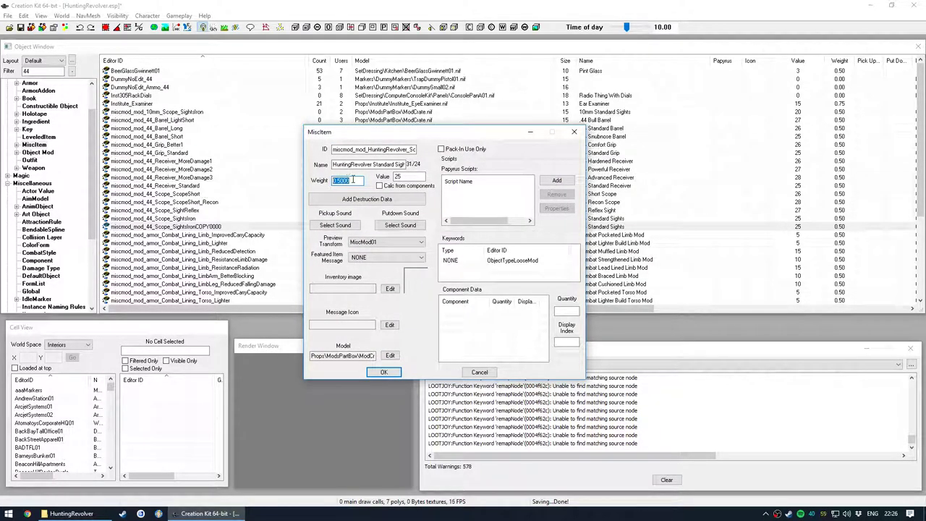
pyautogui.click(345, 181)
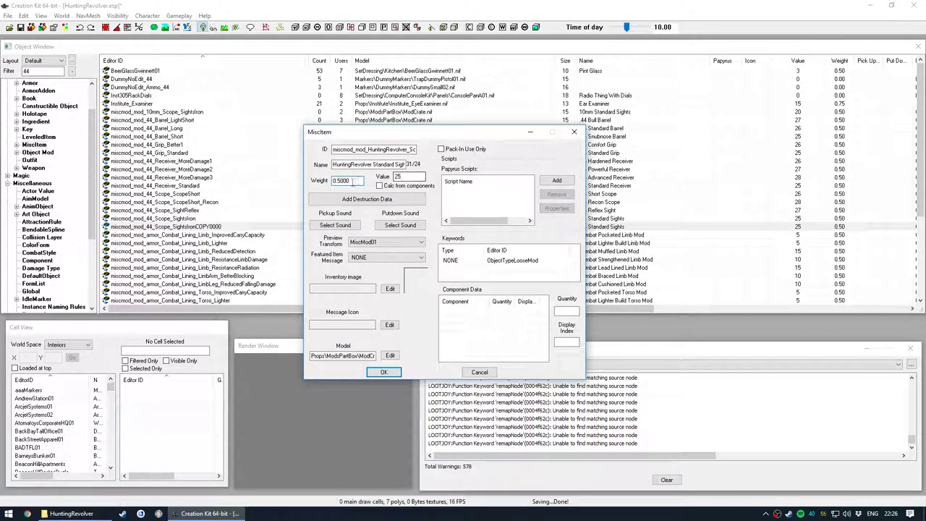
pyautogui.doubleClick(345, 181)
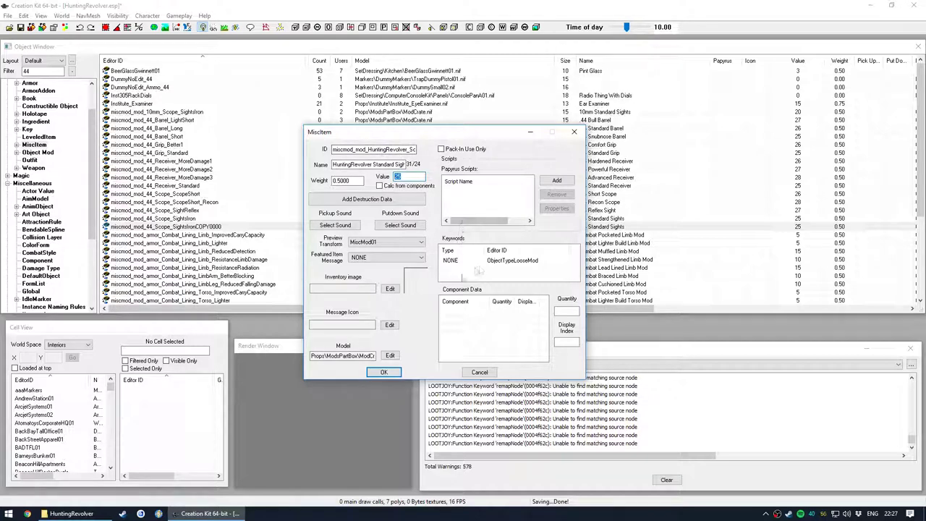
# Save the HuntingRevolver Standard Sights misc item and answer the confirmation prompts for its new ID
pyautogui.click(386, 372)
pyautogui.click(536, 301)
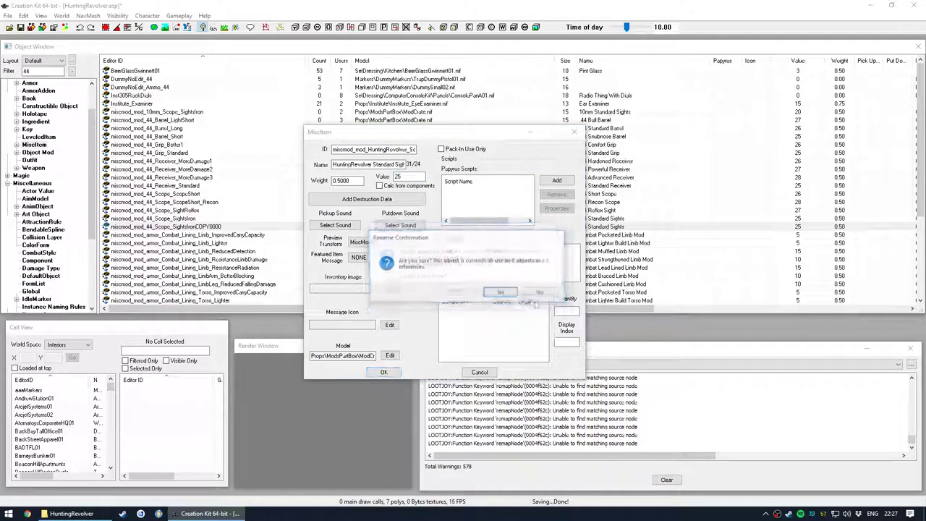
pyautogui.click(499, 291)
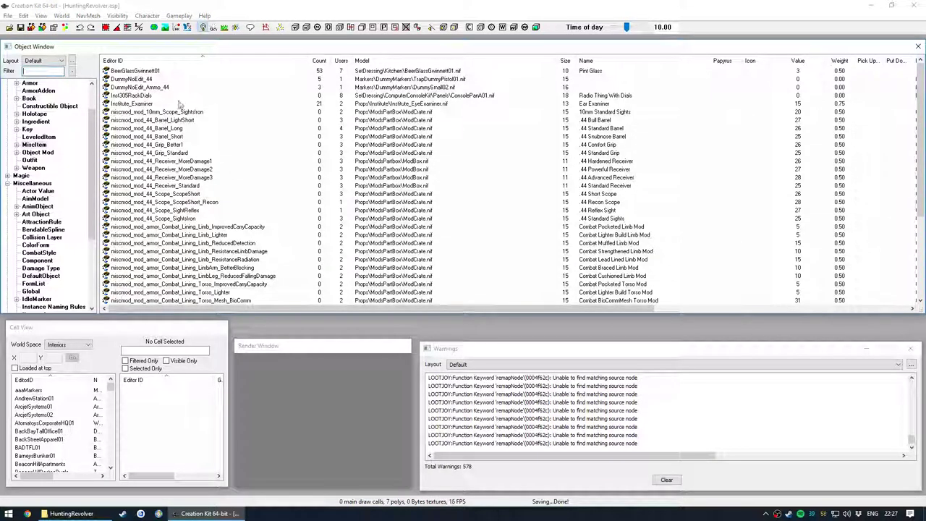
# Clear the 44 filter, look through the full misc item list and view the BobbyPin model preview
pyautogui.press('BackSpace')
pyautogui.press('BackSpace')
pyautogui.click(221, 105)
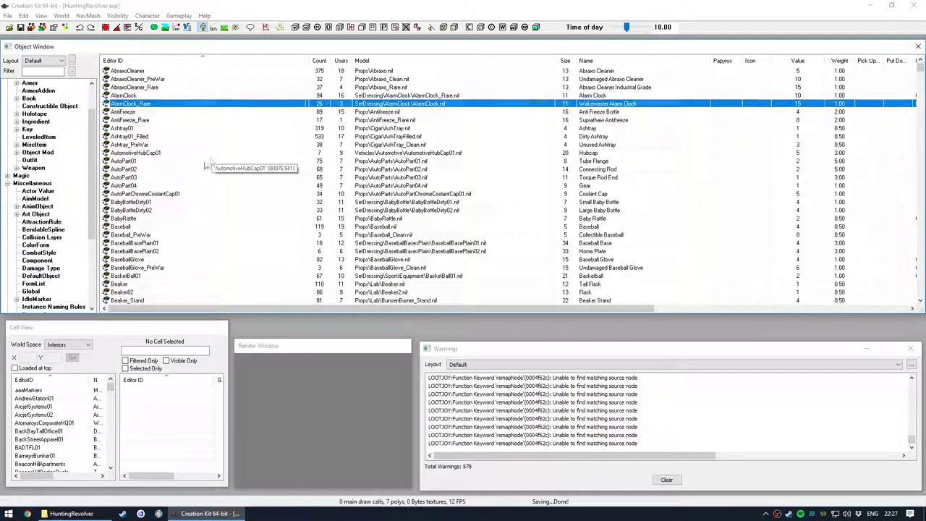
pyautogui.scroll(-7, 210, 163)
pyautogui.scroll(-4, 200, 169)
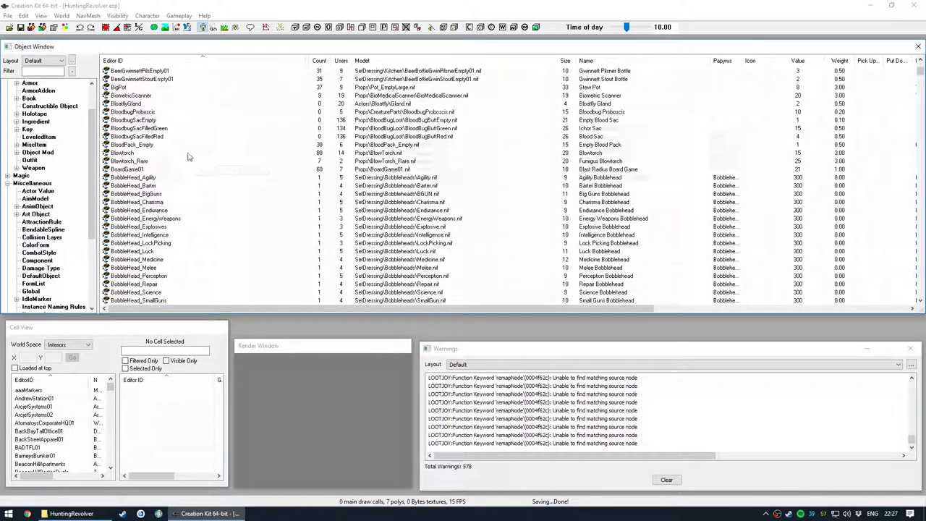
pyautogui.scroll(-8, 187, 156)
pyautogui.scroll(-3, 187, 159)
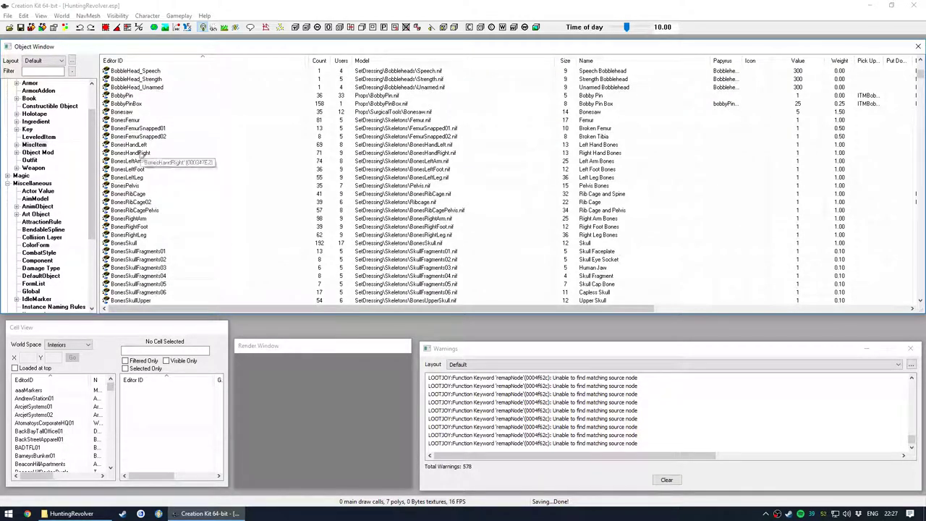
pyautogui.scroll(3, 145, 217)
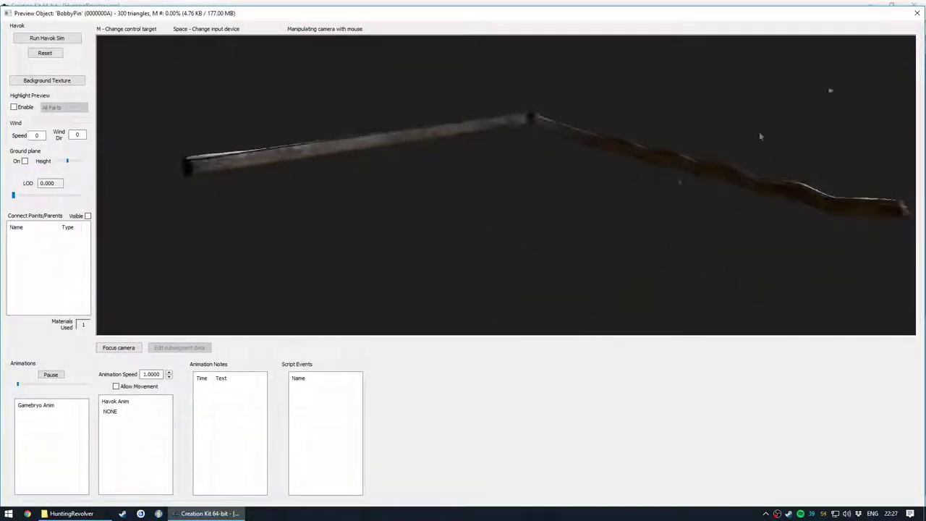
pyautogui.click(917, 13)
# Browse the misc items from the component scrap entries through to the armor and weapon mod items
pyautogui.scroll(-6, 186, 119)
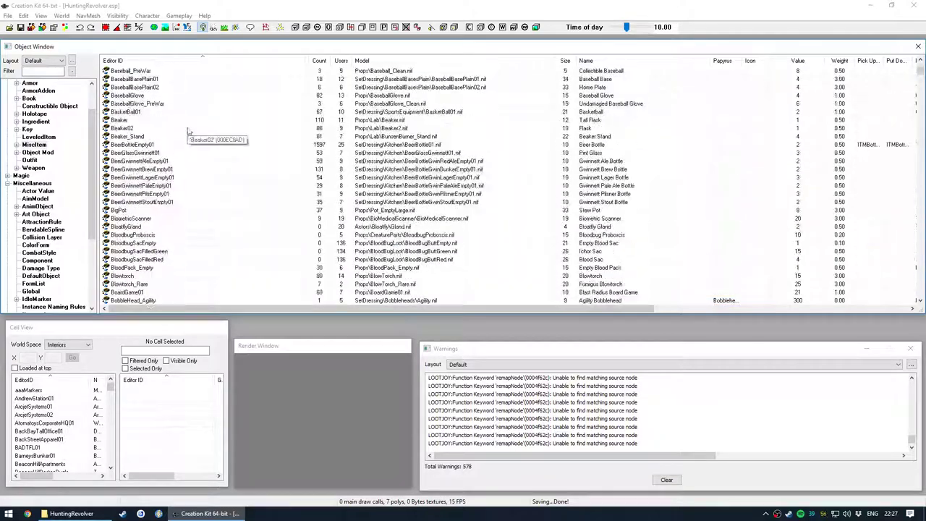
pyautogui.scroll(-15, 188, 141)
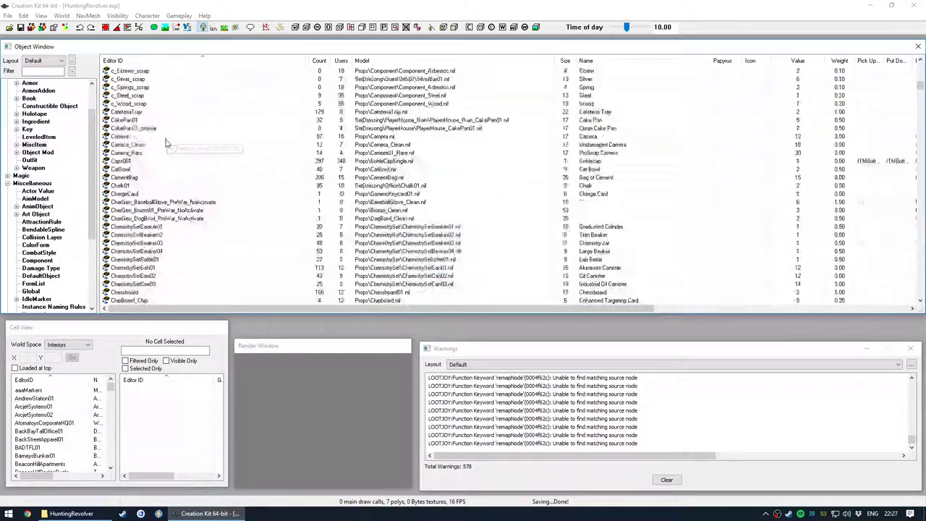
pyautogui.scroll(6, 166, 144)
pyautogui.scroll(-3, 145, 148)
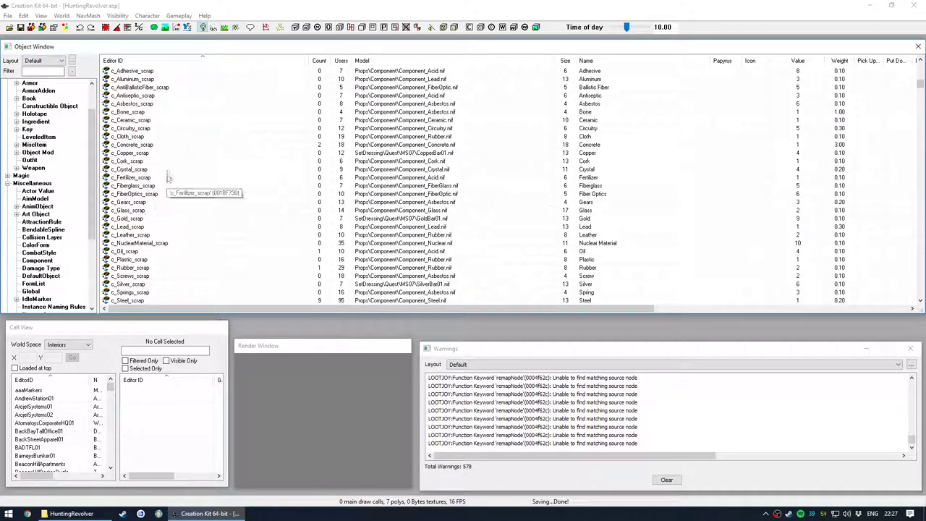
pyautogui.scroll(10, 162, 119)
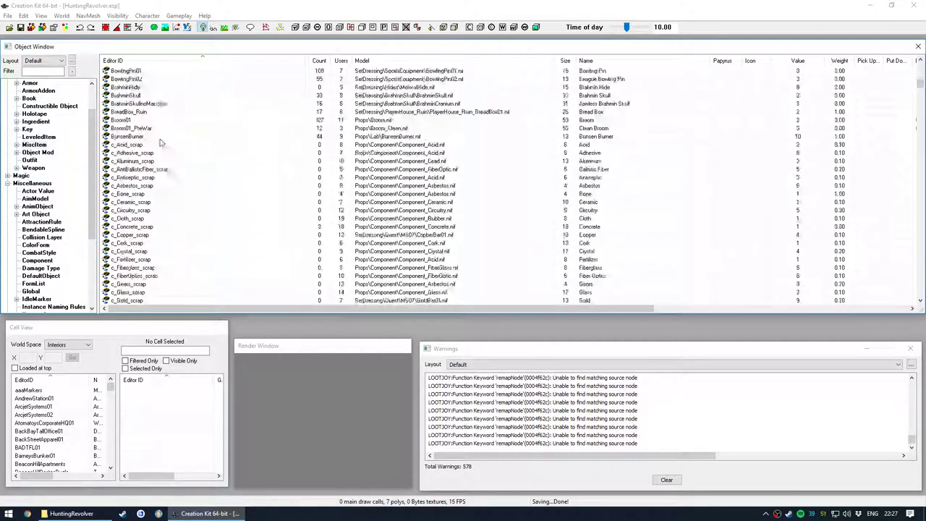
pyautogui.scroll(-8, 162, 144)
pyautogui.scroll(-15, 162, 166)
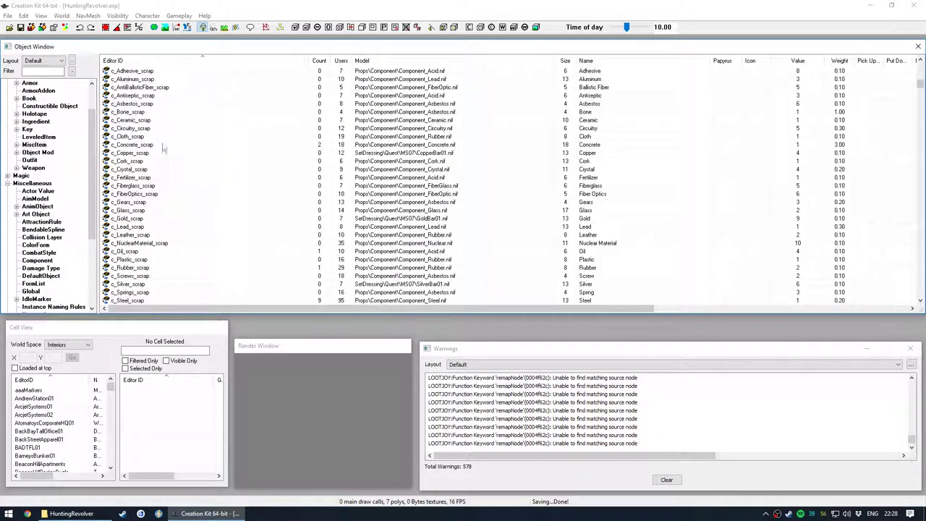
pyautogui.scroll(-20, 155, 150)
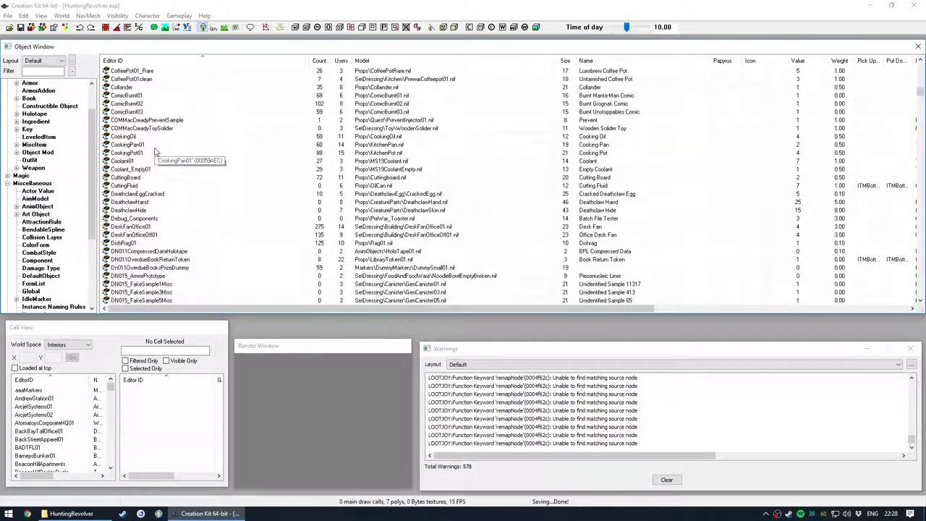
pyautogui.scroll(-20, 155, 150)
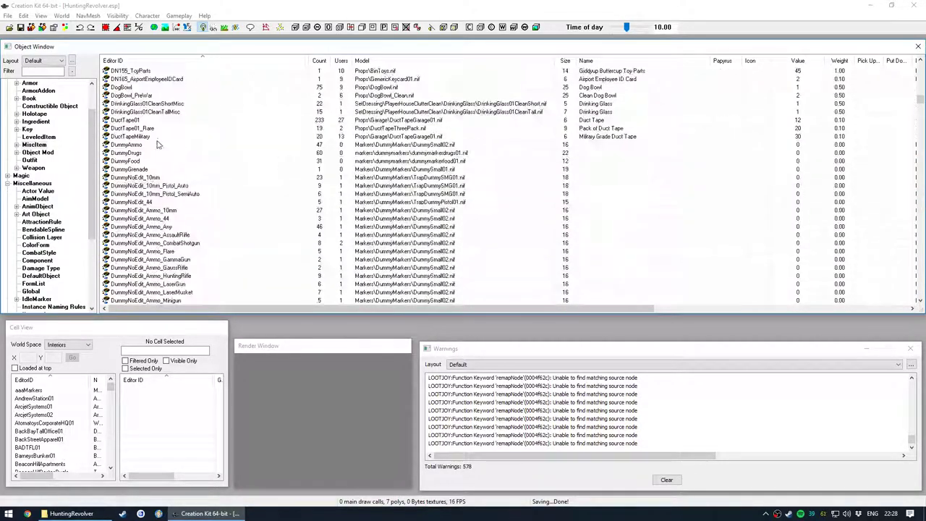
pyautogui.scroll(-20, 188, 149)
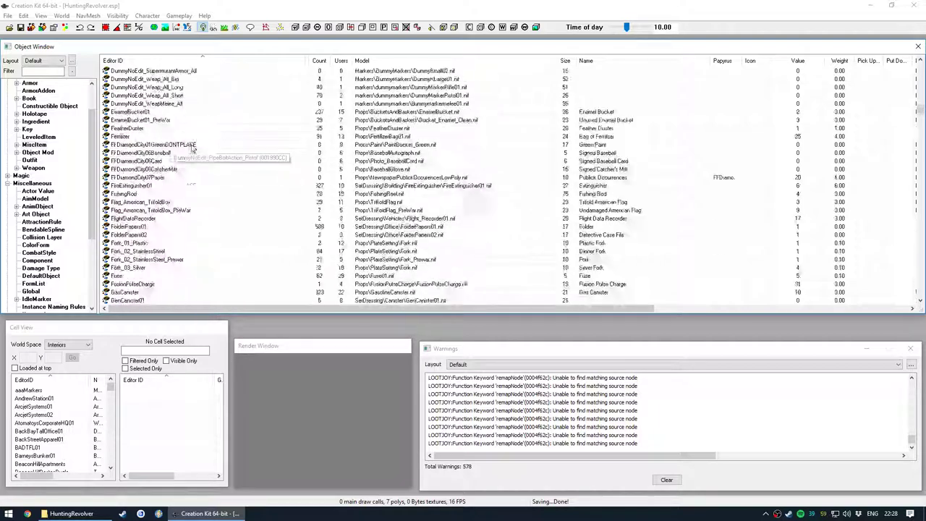
pyautogui.scroll(-15, 188, 149)
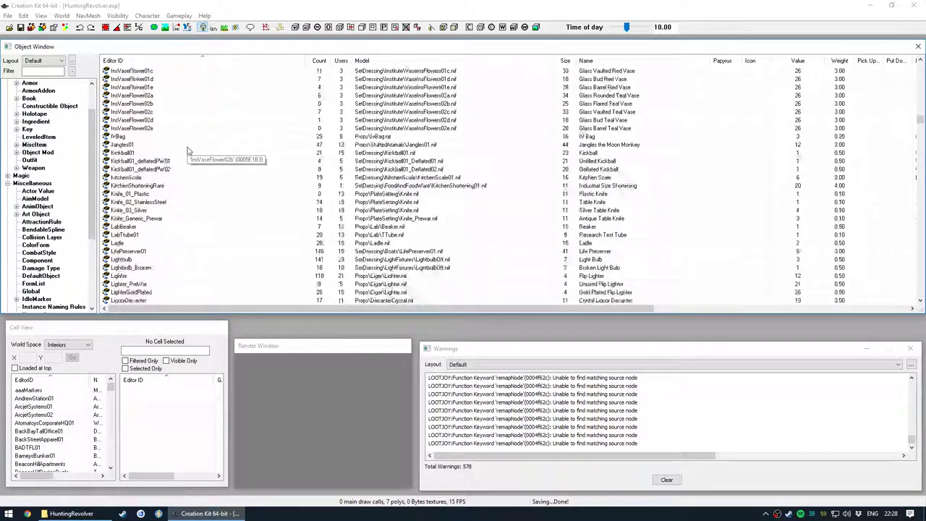
pyautogui.scroll(-20, 187, 152)
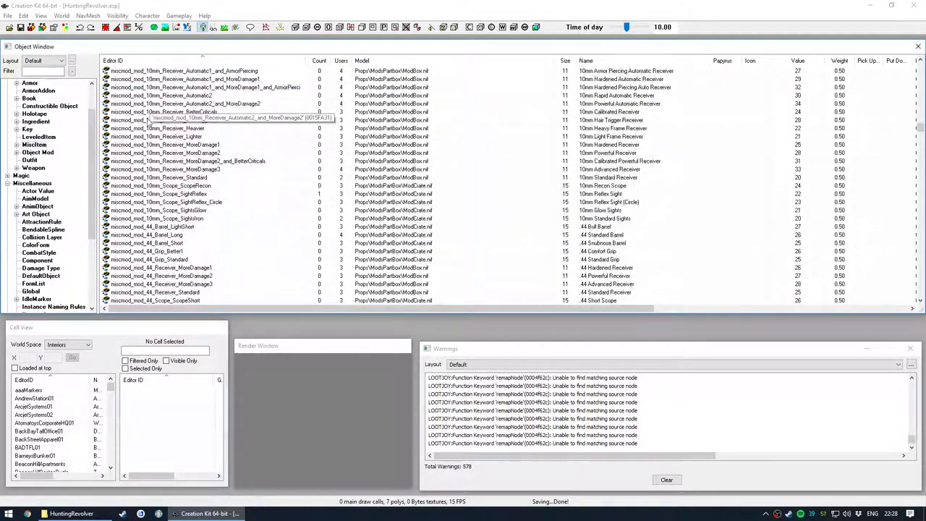
pyautogui.scroll(-20, 144, 181)
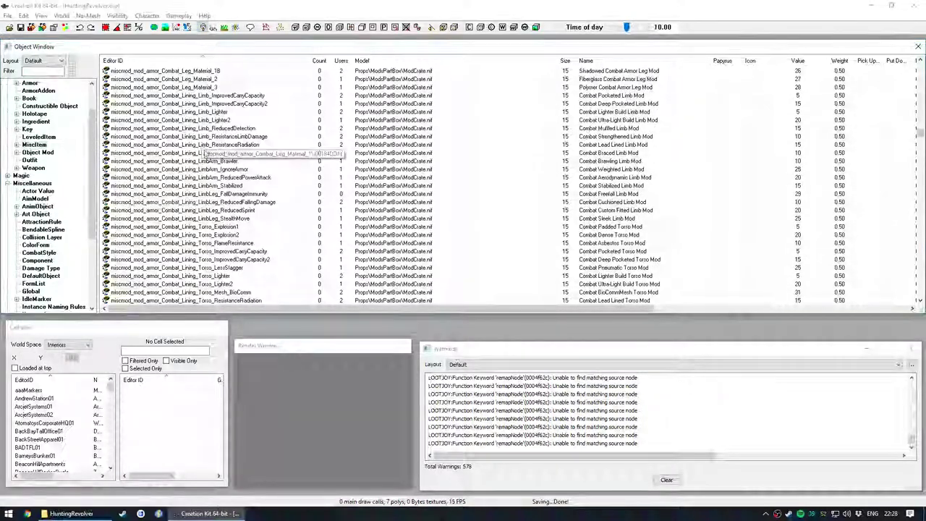
pyautogui.scroll(-20, 171, 167)
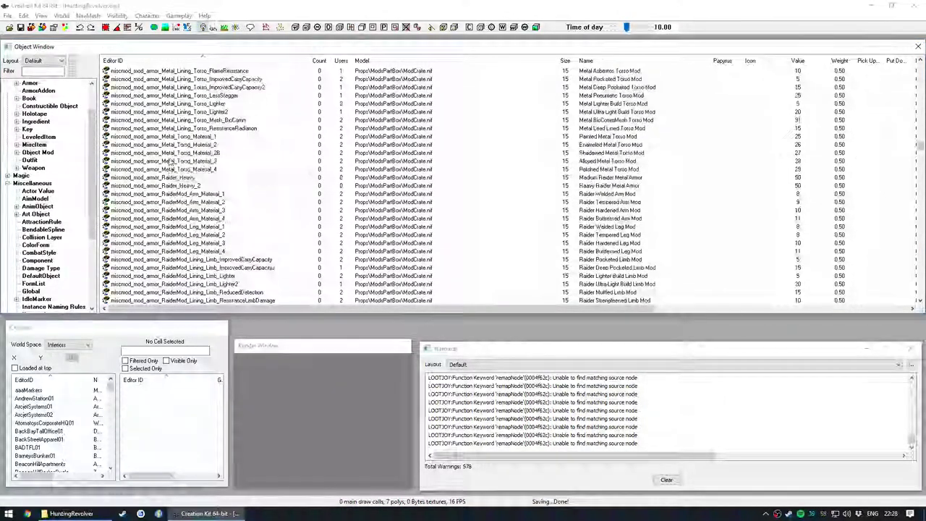
pyautogui.scroll(-20, 159, 159)
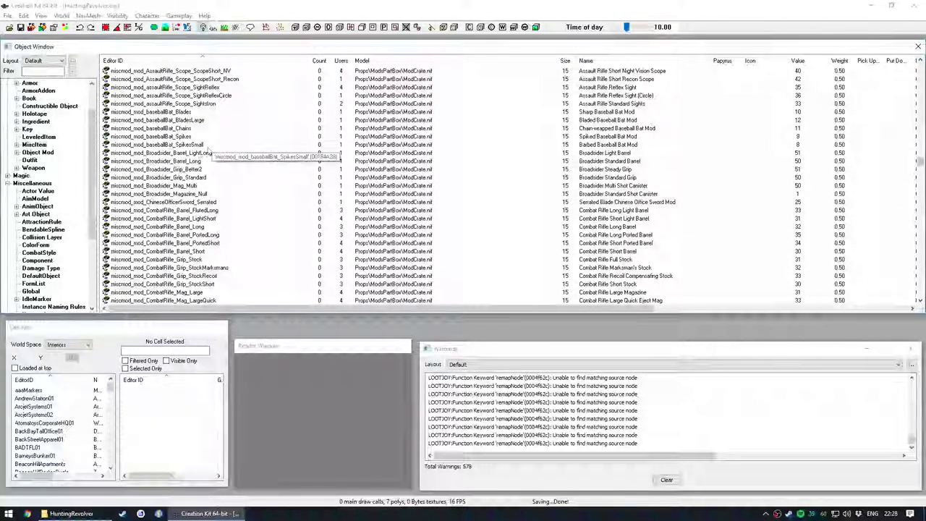
pyautogui.scroll(-12, 198, 167)
pyautogui.scroll(-15, 198, 169)
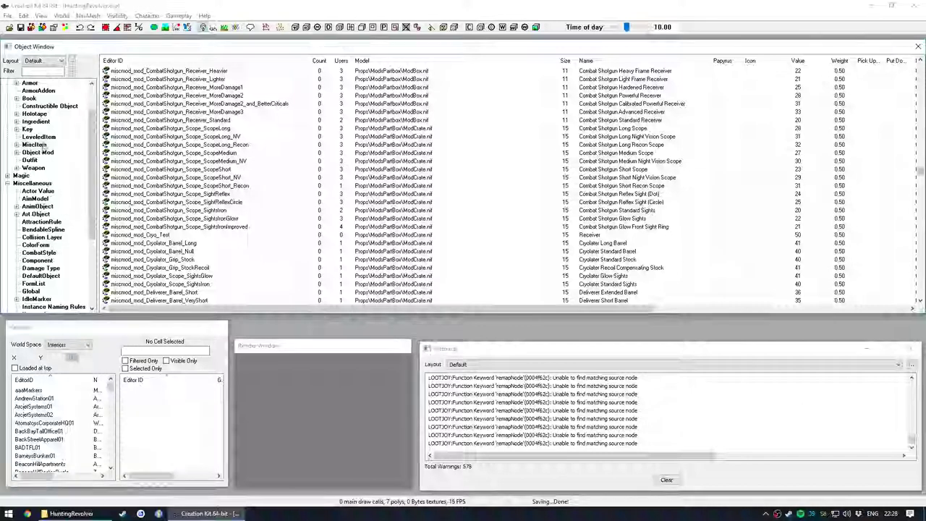
# List the object mods filtered by grev and open mod_HuntingRevolver_Scope_SightsIron for editing
pyautogui.click(46, 145)
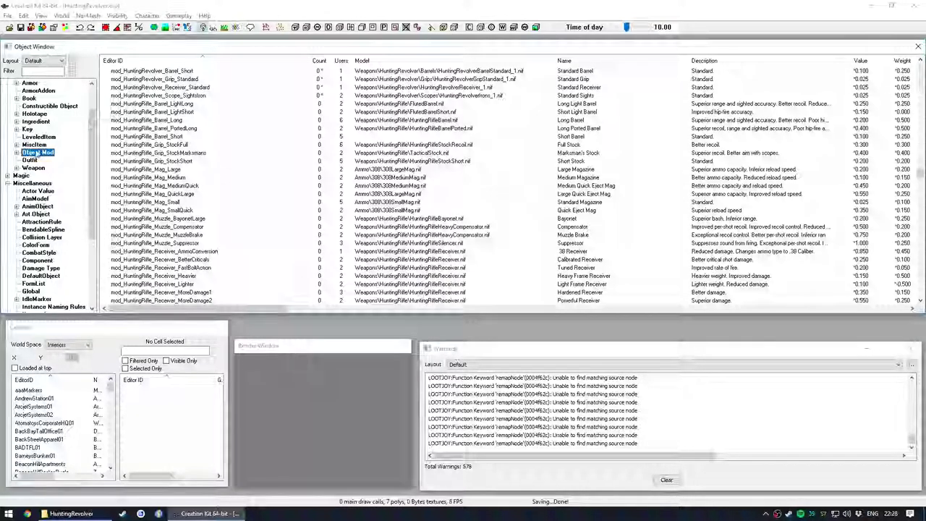
pyautogui.click(42, 71)
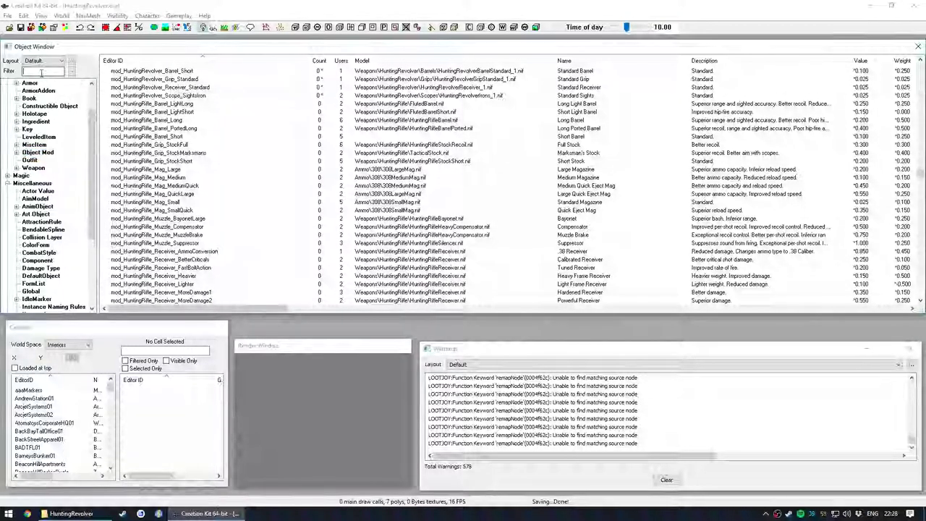
pyautogui.write('grev')
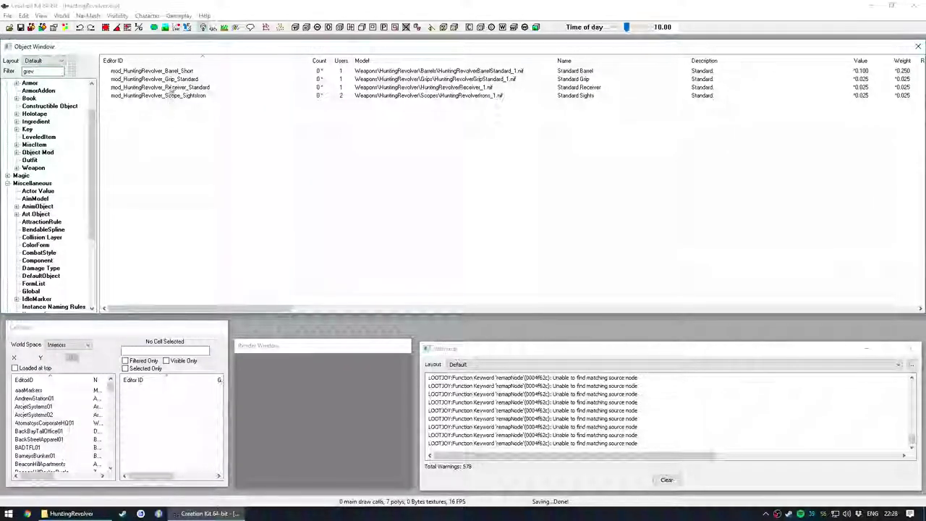
pyautogui.click(174, 97)
pyautogui.doubleClick(173, 97)
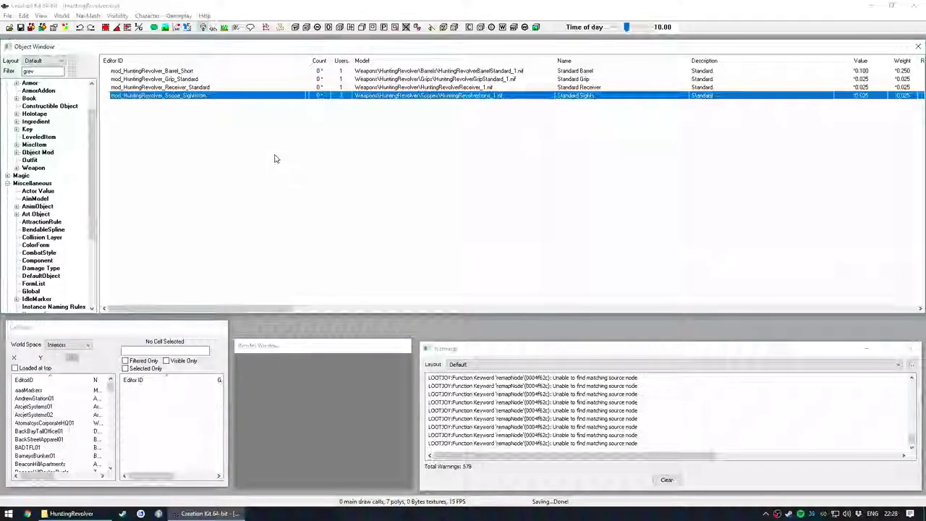
# Set the loose mod of the Standard Sights object mod to miscmod_mod_HuntingRevolver_Scope_SightsIron
pyautogui.click(214, 165)
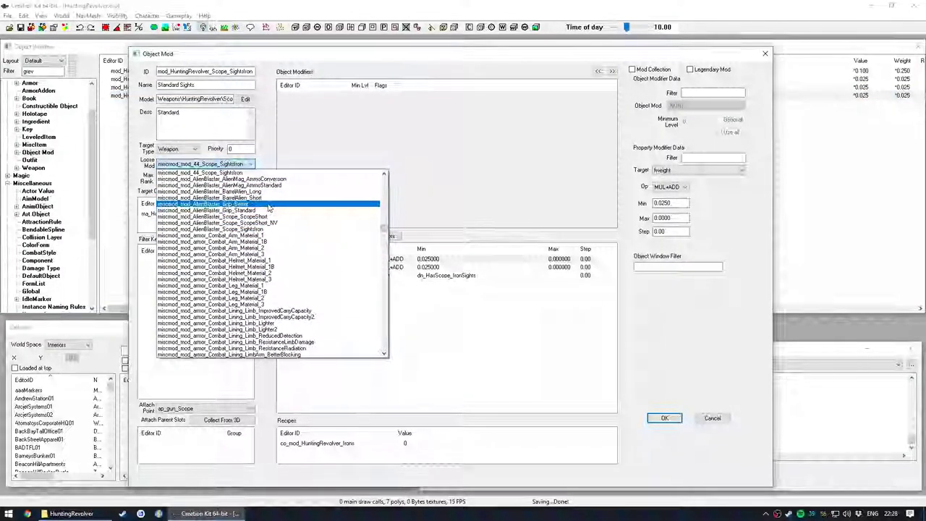
pyautogui.scroll(1, 268, 209)
pyautogui.scroll(15, 268, 209)
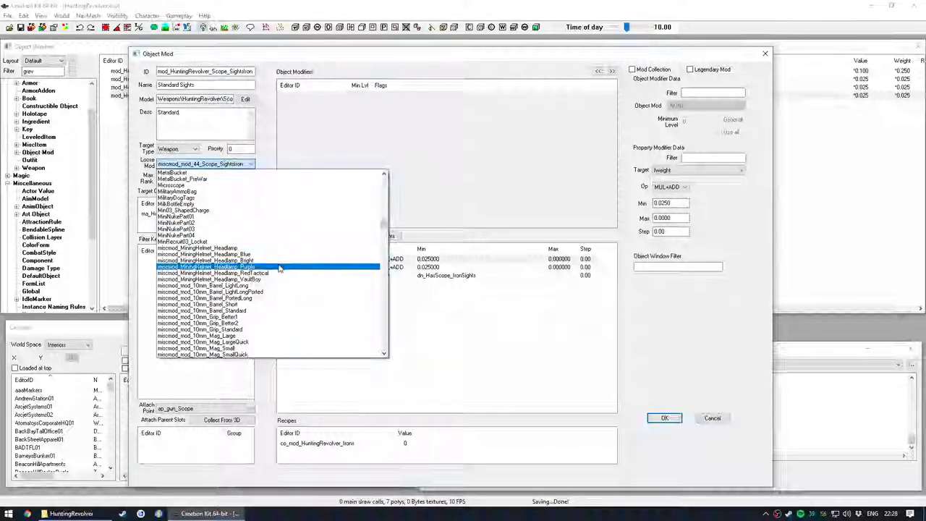
pyautogui.scroll(-12, 284, 268)
pyautogui.scroll(-15, 284, 269)
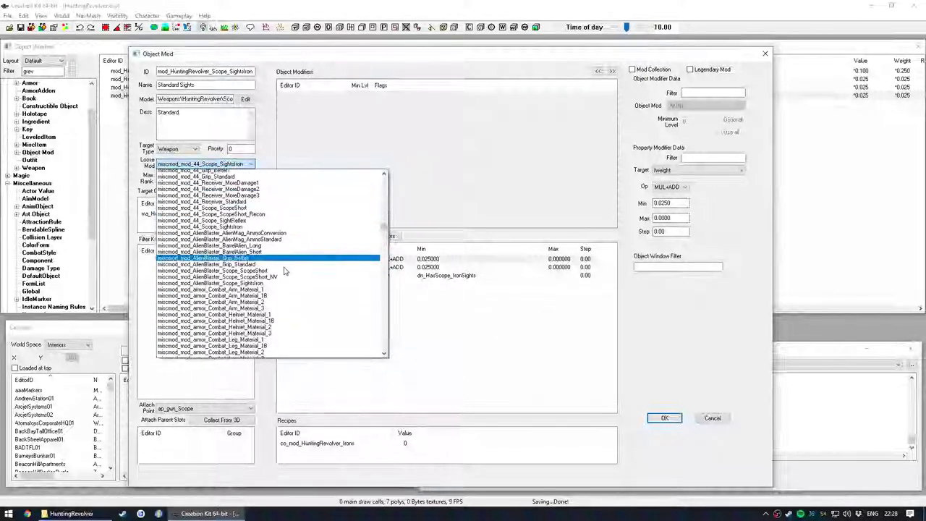
pyautogui.scroll(-10, 284, 266)
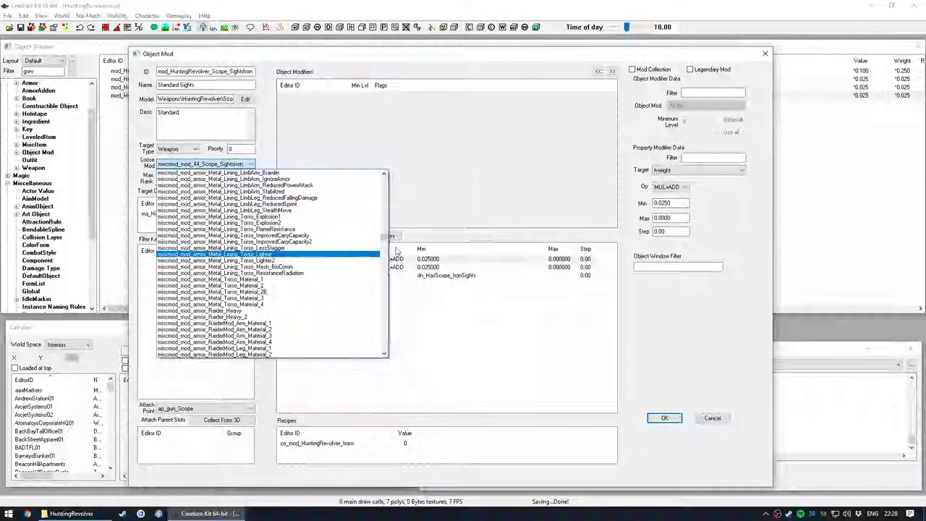
pyautogui.moveTo(384, 239); pyautogui.dragTo(383, 270)
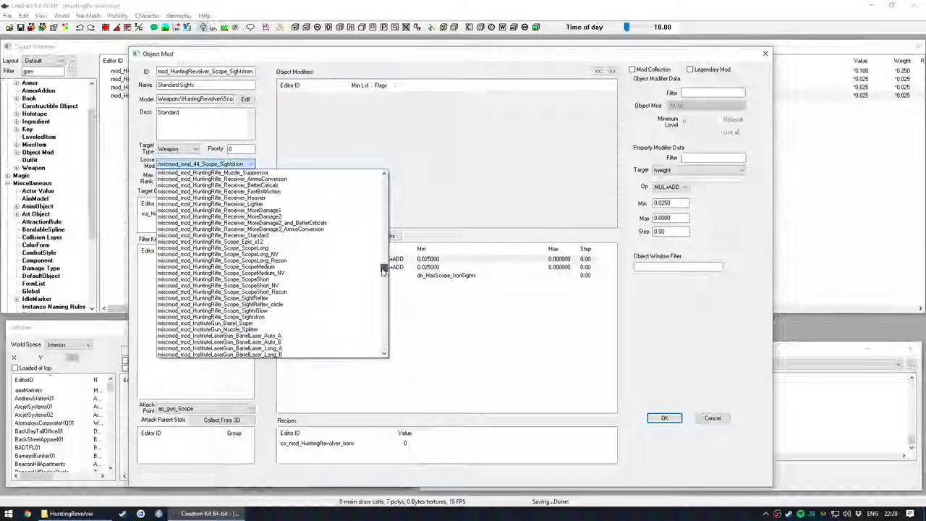
pyautogui.scroll(5, 289, 275)
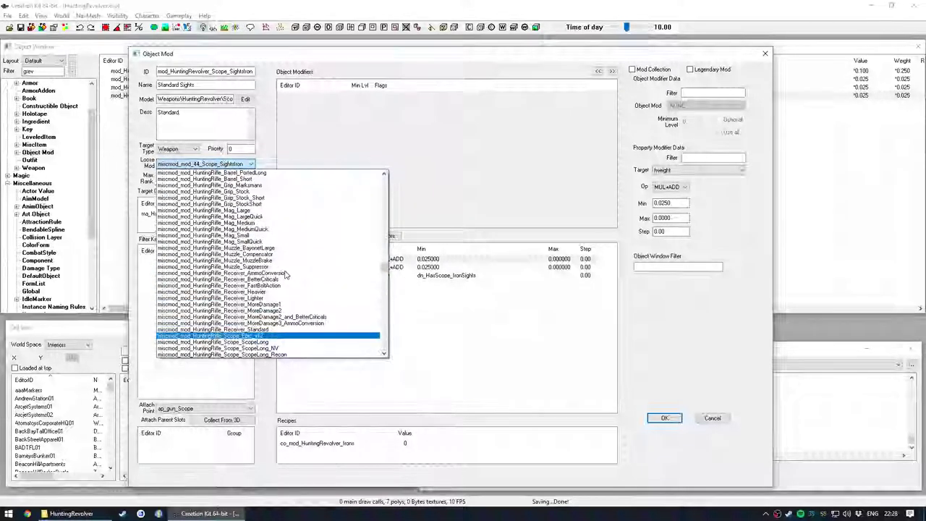
pyautogui.scroll(7, 285, 273)
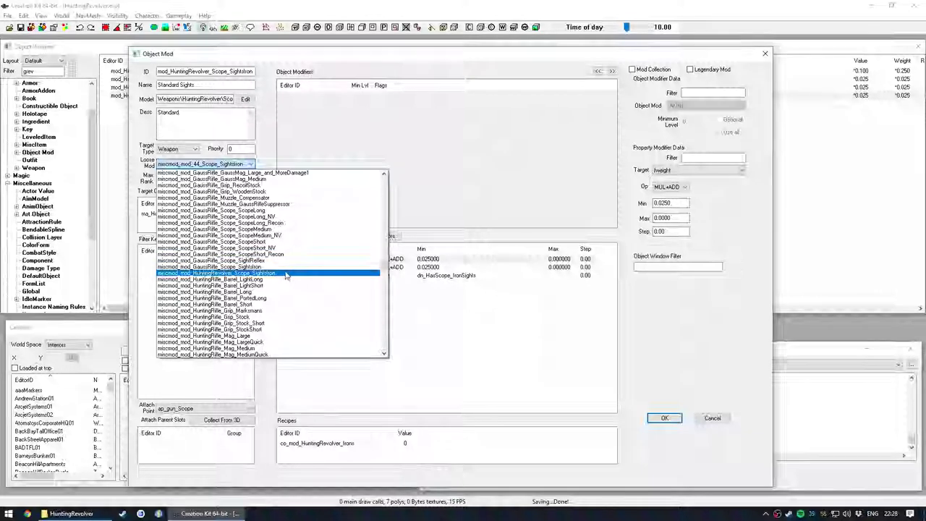
pyautogui.click(286, 273)
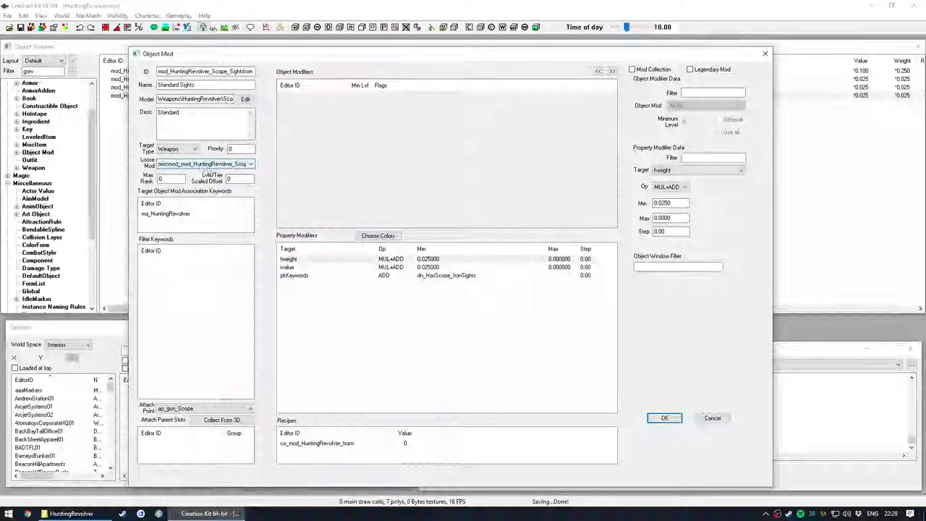
# Compare the Standard Sights object mod's ID with the ID of its assigned loose mod
pyautogui.doubleClick(205, 71)
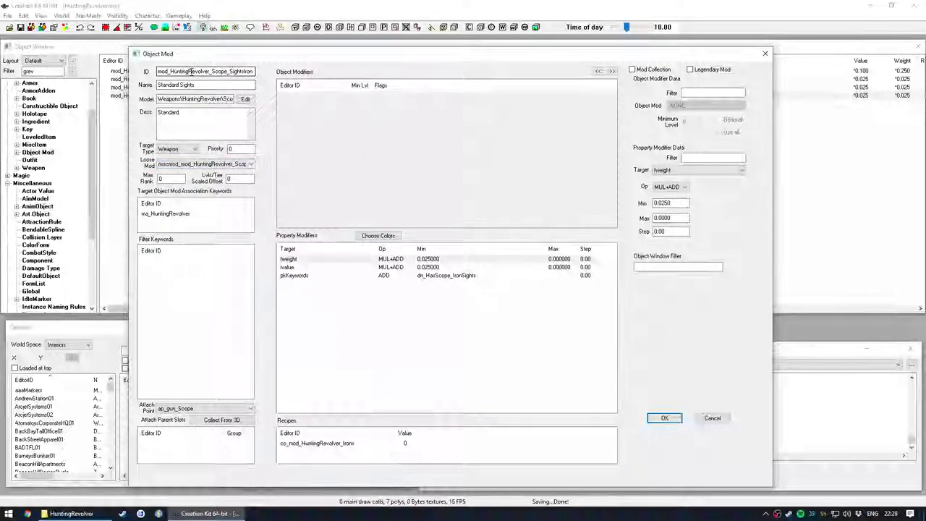
pyautogui.click(195, 71)
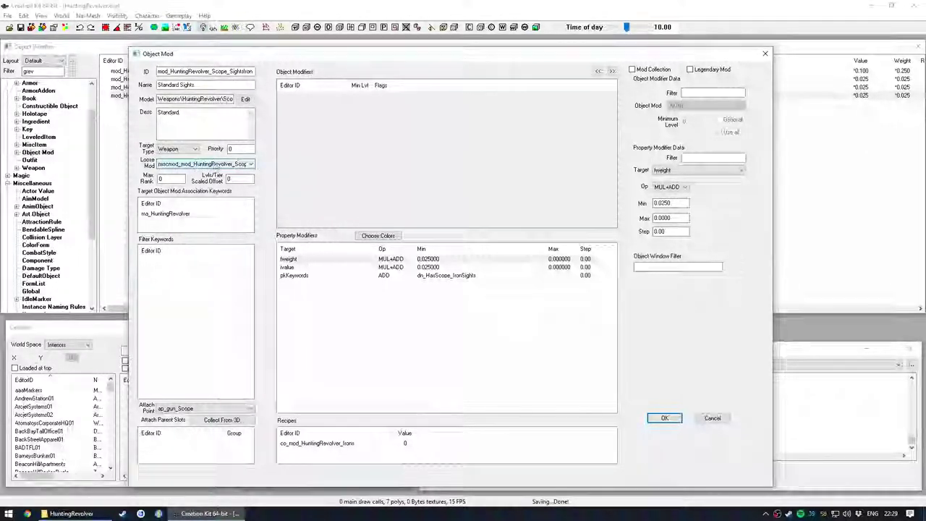
pyautogui.click(224, 165)
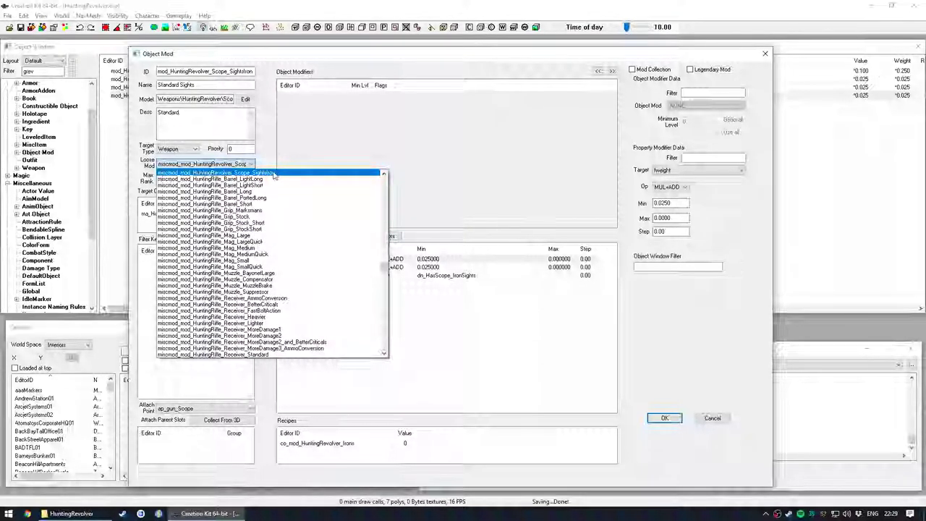
# Keep miscmod_mod_HuntingRevolver_Scope_SightsIron as the Standard Sights loose mod and save the object mod
pyautogui.click(273, 174)
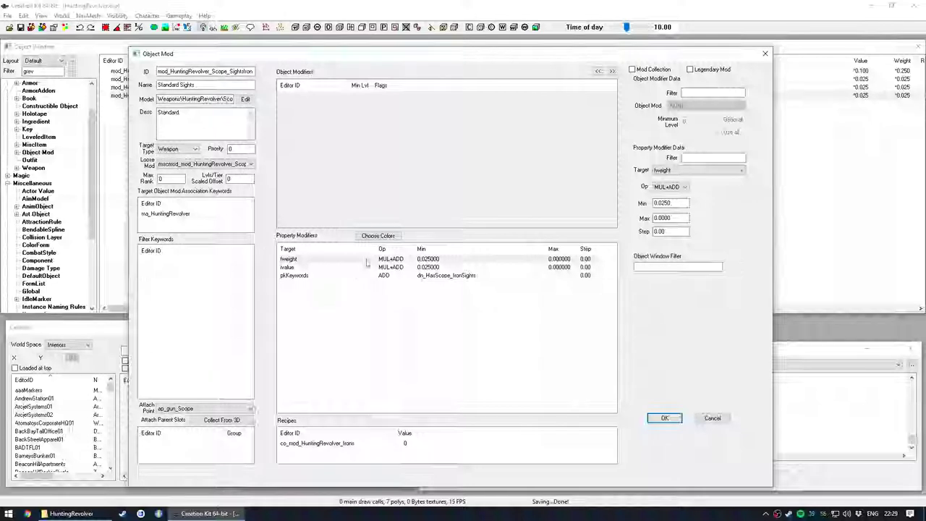
pyautogui.click(664, 419)
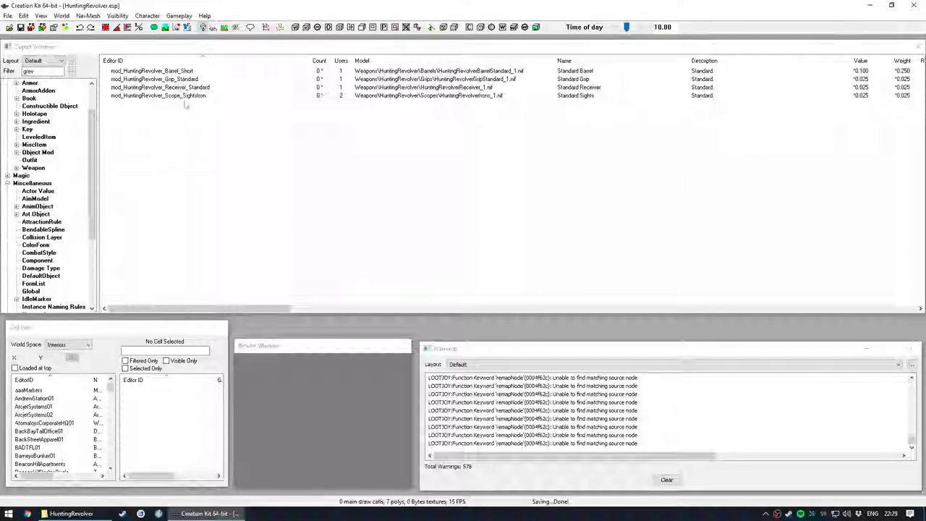
# Filter the object mods by 44, duplicate mod_44_Scope_ScopeShort and open the copy for editing
pyautogui.doubleClick(52, 70)
pyautogui.write('44')
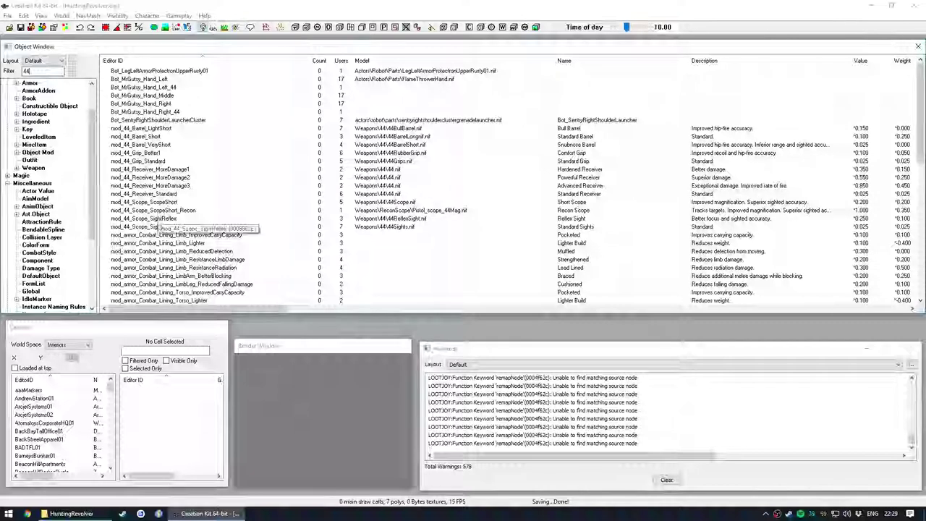
pyautogui.click(174, 203)
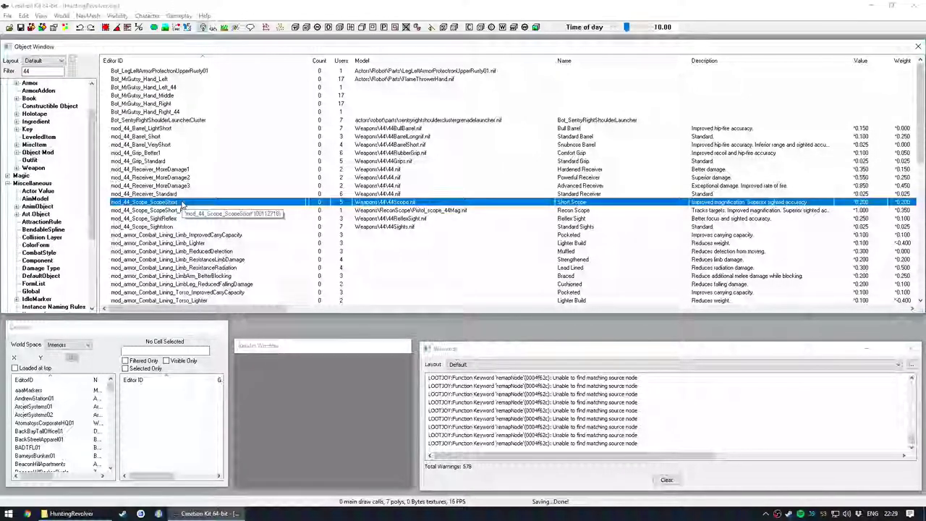
pyautogui.rightClick(195, 204)
pyautogui.click(209, 230)
pyautogui.rightClick(187, 218)
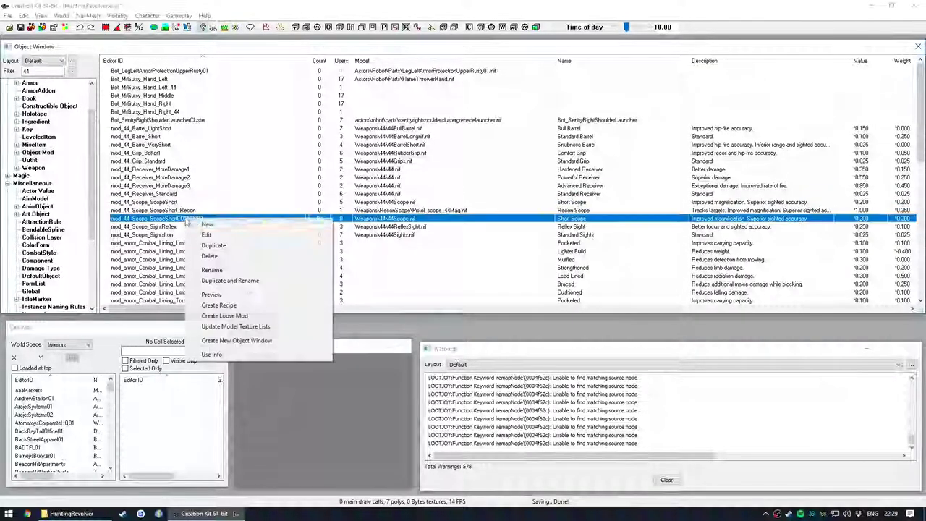
pyautogui.click(203, 233)
# Change the duplicated Short Scope object mod's ID to mod_HuntingRevolver_Scope
pyautogui.doubleClick(214, 217)
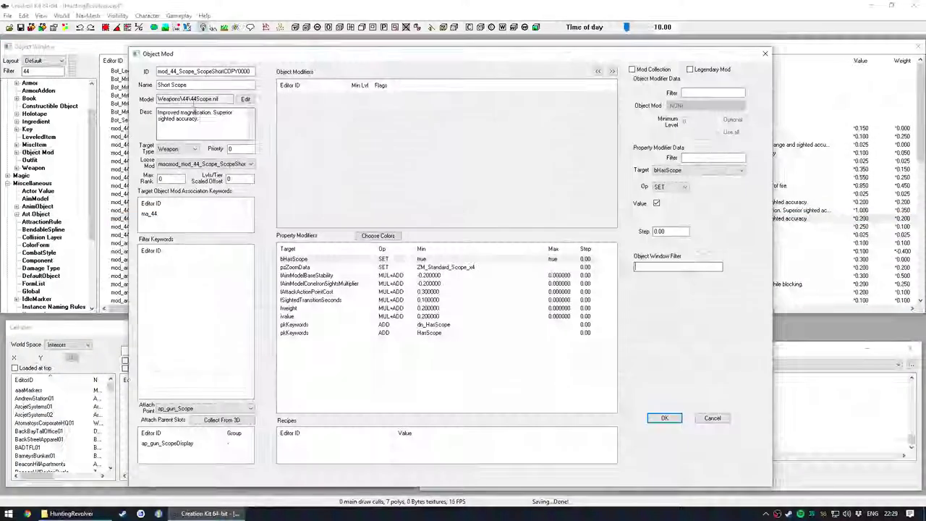
pyautogui.write('HuntingRevolver')
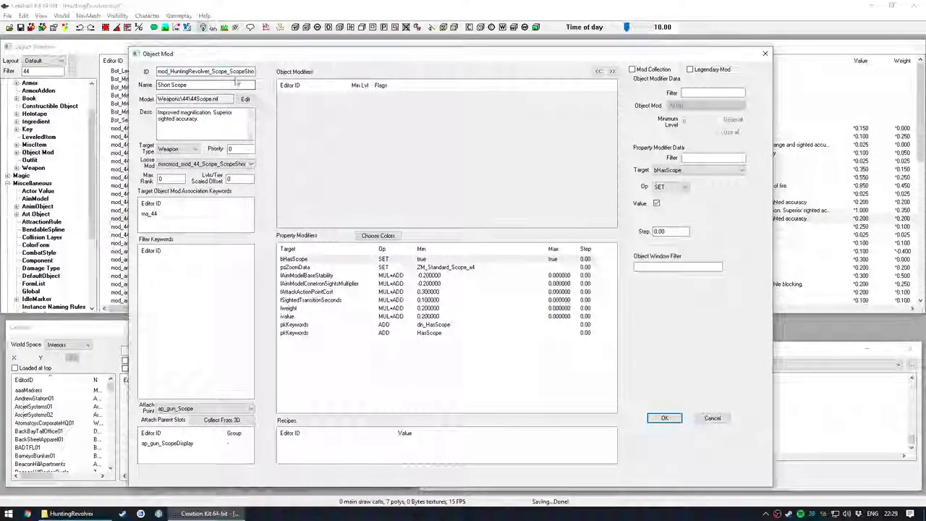
pyautogui.moveTo(246, 72); pyautogui.dragTo(293, 72)
pyautogui.press('BackSpace')
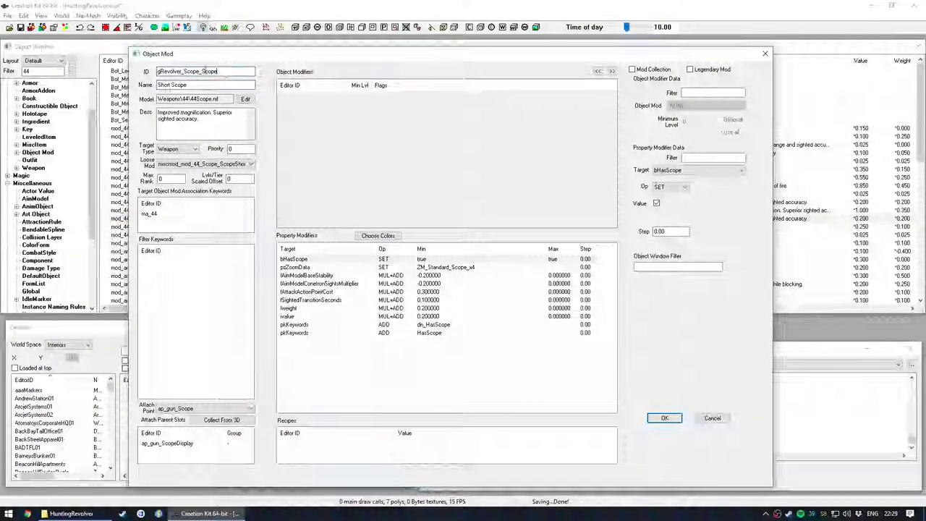
pyautogui.moveTo(218, 71); pyautogui.dragTo(198, 72)
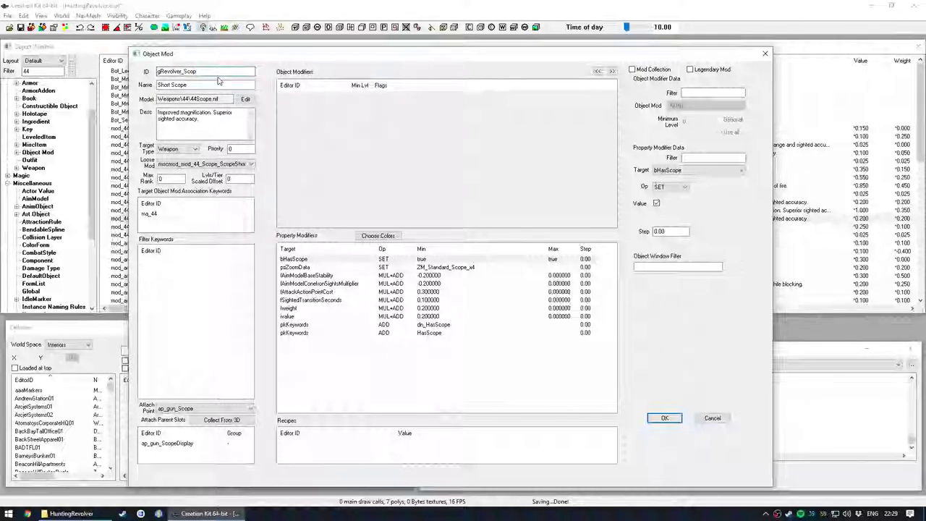
pyautogui.write('e')
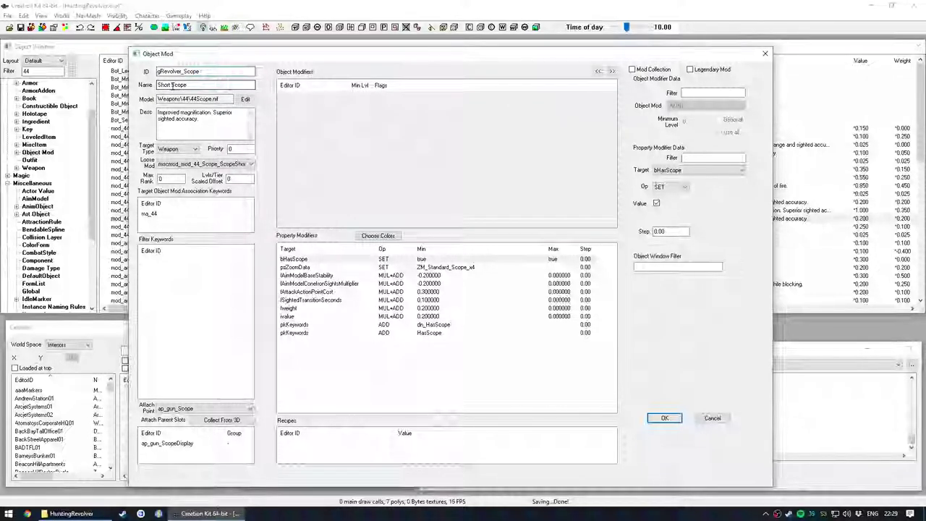
# Set the Short Scope's model to HuntingRevolverScope_1.nif from the Scopes folder and check its preview
pyautogui.click(244, 102)
pyautogui.click(245, 99)
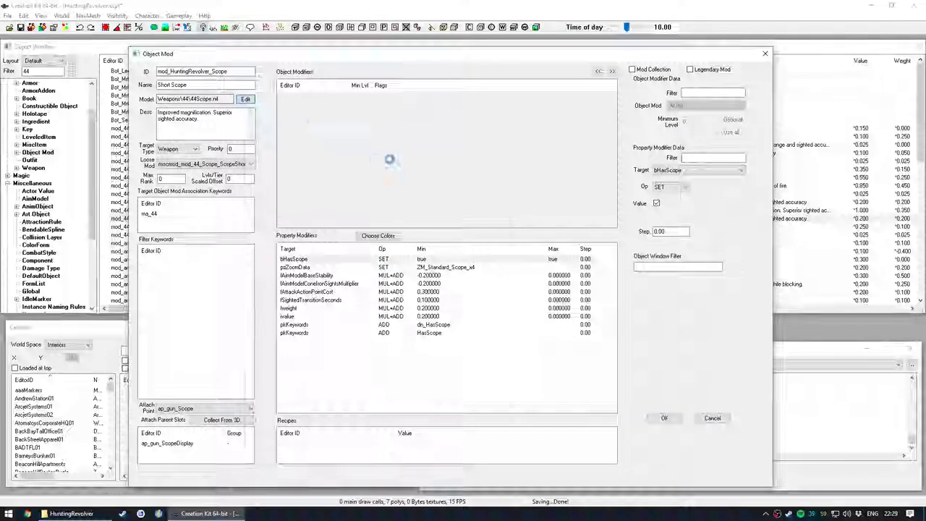
pyautogui.click(424, 75)
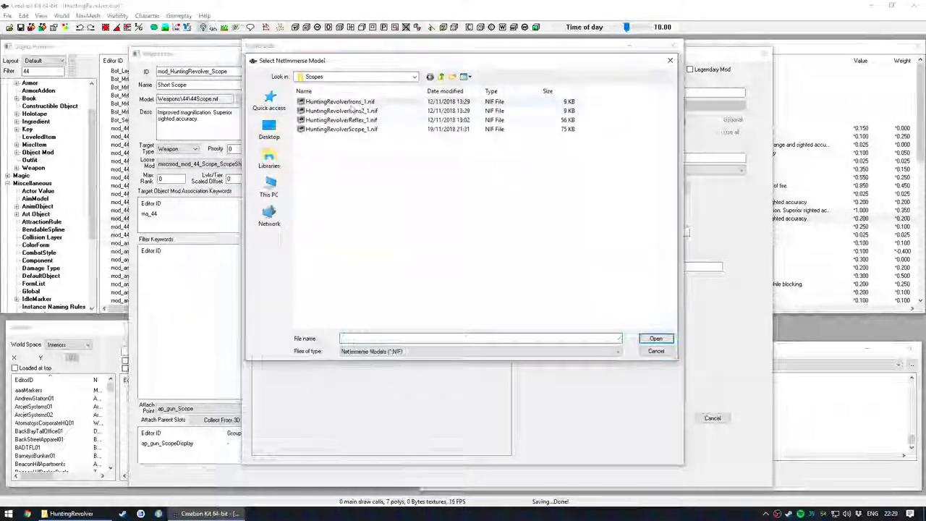
pyautogui.doubleClick(357, 129)
pyautogui.moveTo(631, 173); pyautogui.dragTo(583, 152)
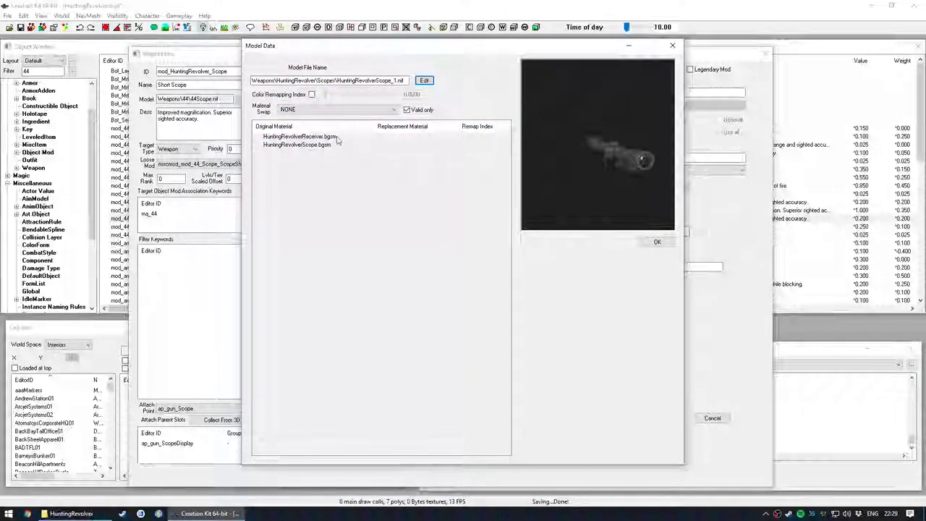
pyautogui.click(648, 244)
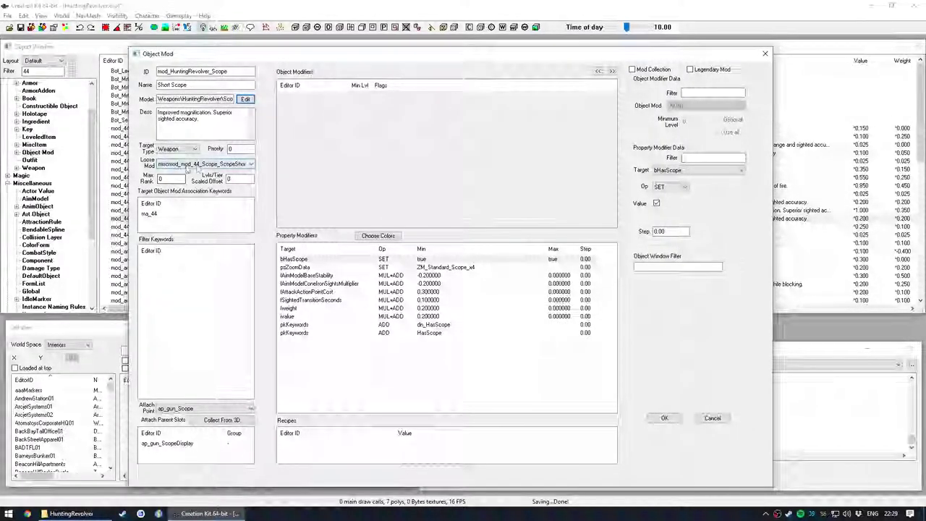
# Replace the Short Scope's target association keyword ma_44 with ma_HuntingRevolver
pyautogui.rightClick(164, 212)
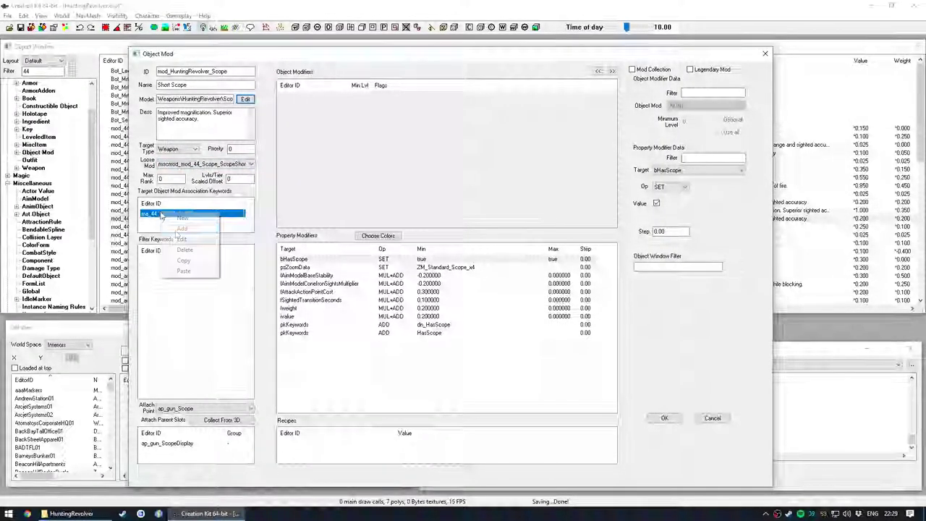
pyautogui.click(185, 248)
pyautogui.rightClick(172, 220)
pyautogui.click(185, 234)
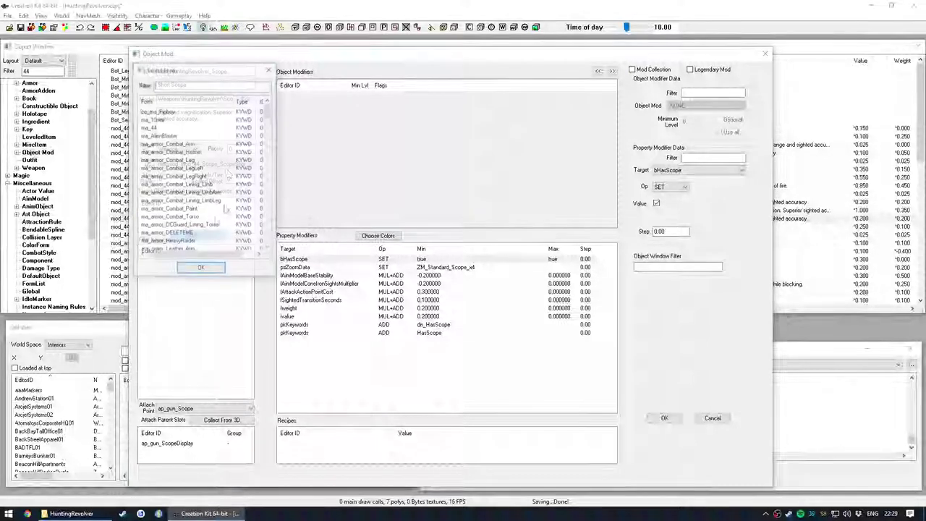
pyautogui.write('HuntingRevolver')
pyautogui.click(178, 110)
pyautogui.doubleClick(179, 110)
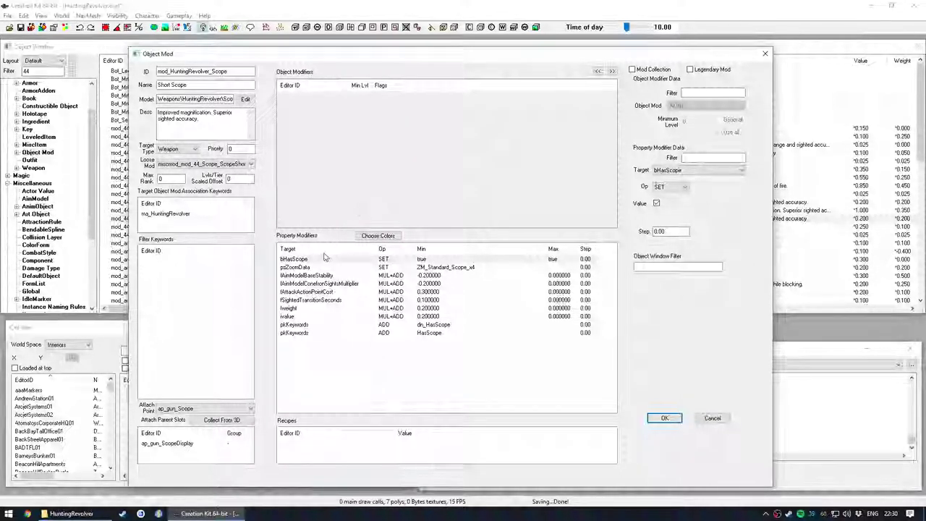
# Examine the Short Scope's property modifiers one by one, from bHasScope and zoom data through aim, action point, transition, weight and value
pyautogui.click(417, 259)
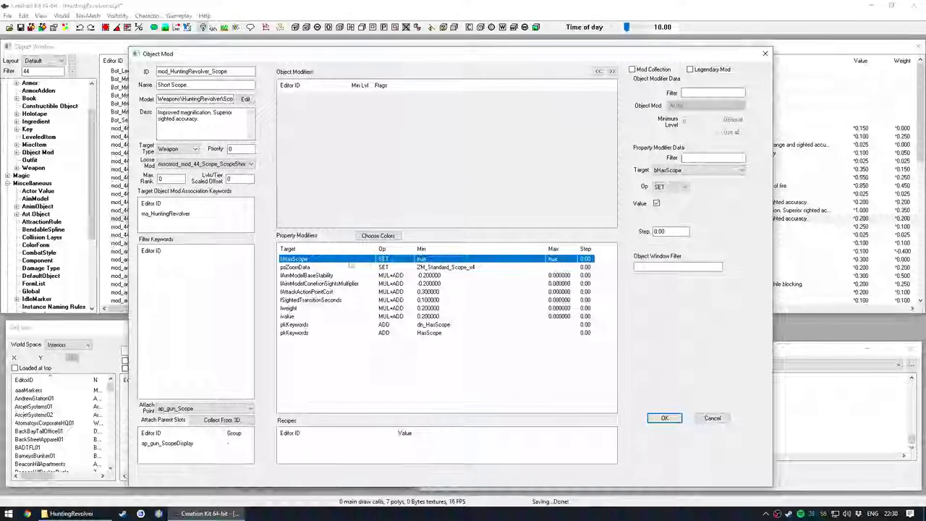
pyautogui.click(311, 268)
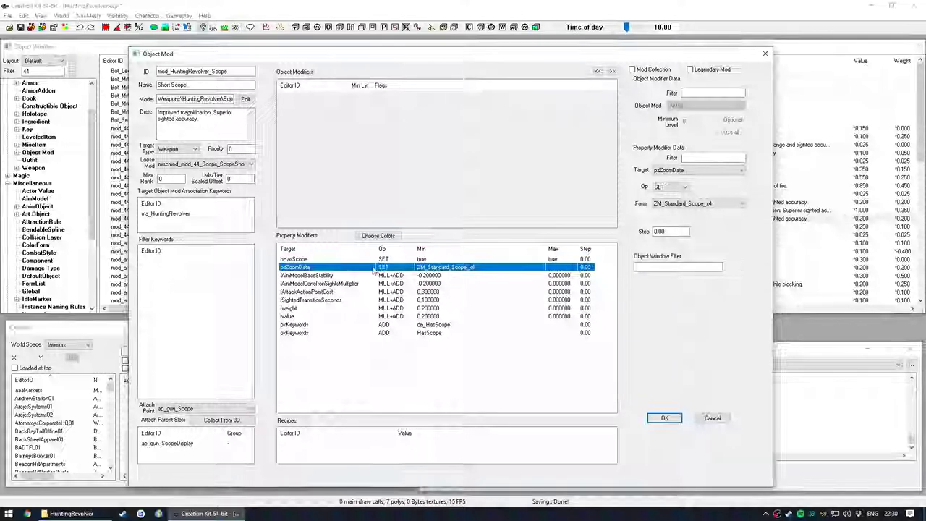
pyautogui.click(333, 275)
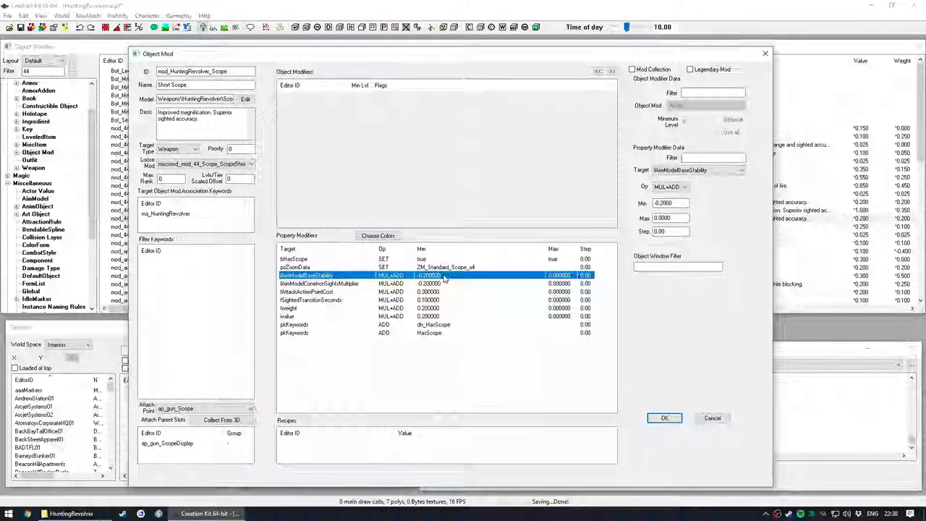
pyautogui.click(323, 284)
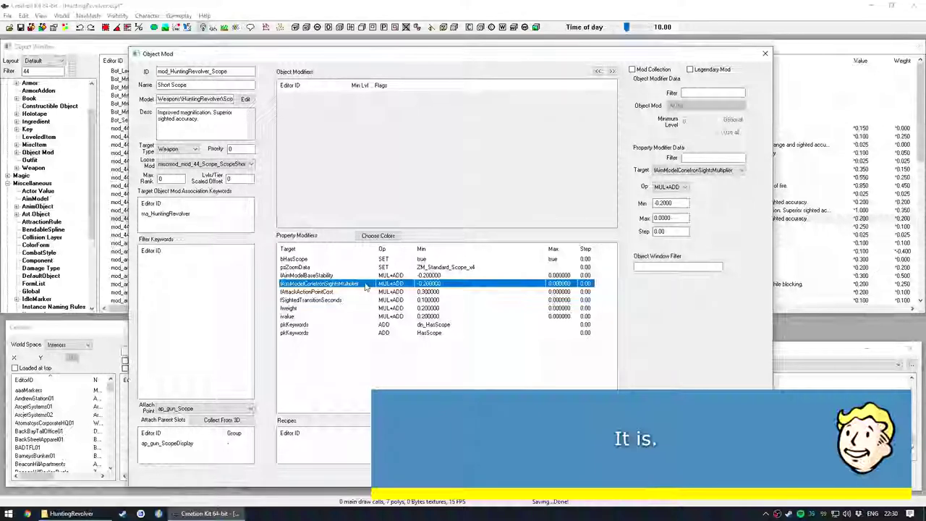
pyautogui.click(318, 292)
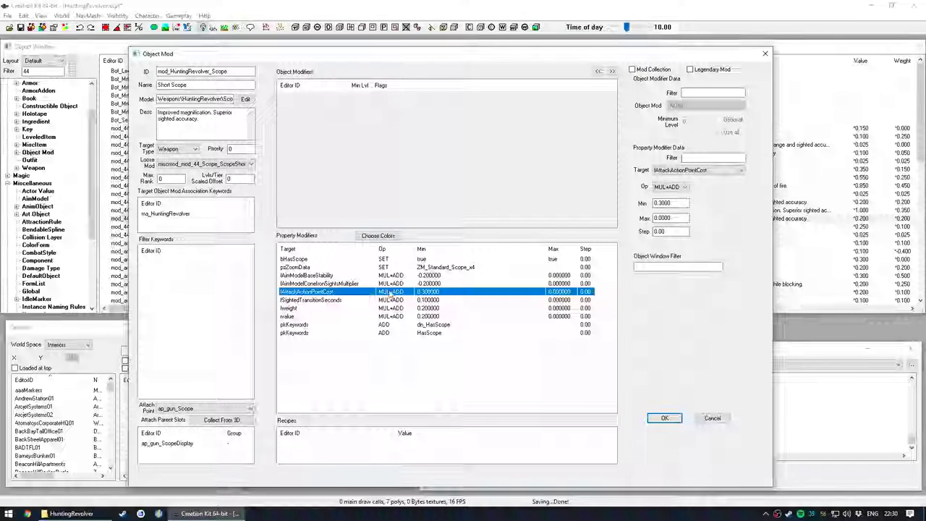
pyautogui.click(434, 299)
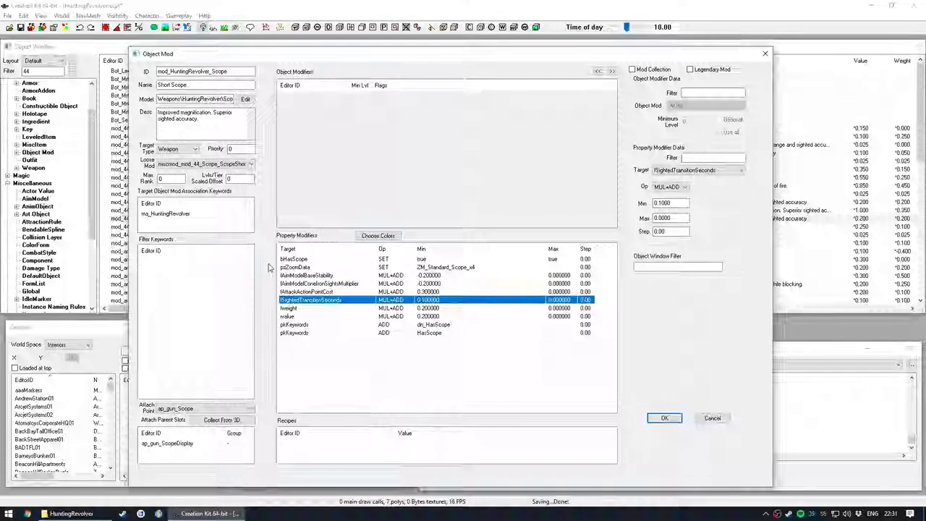
pyautogui.click(403, 309)
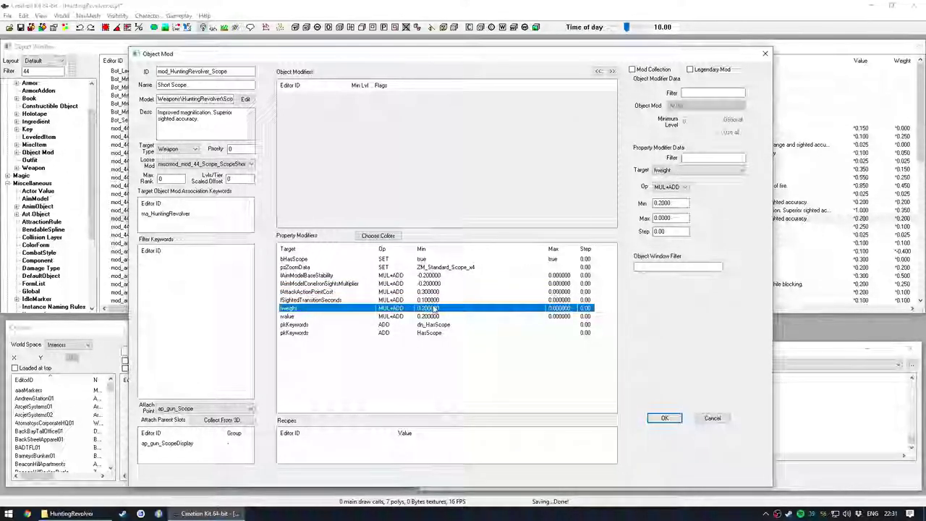
pyautogui.click(361, 316)
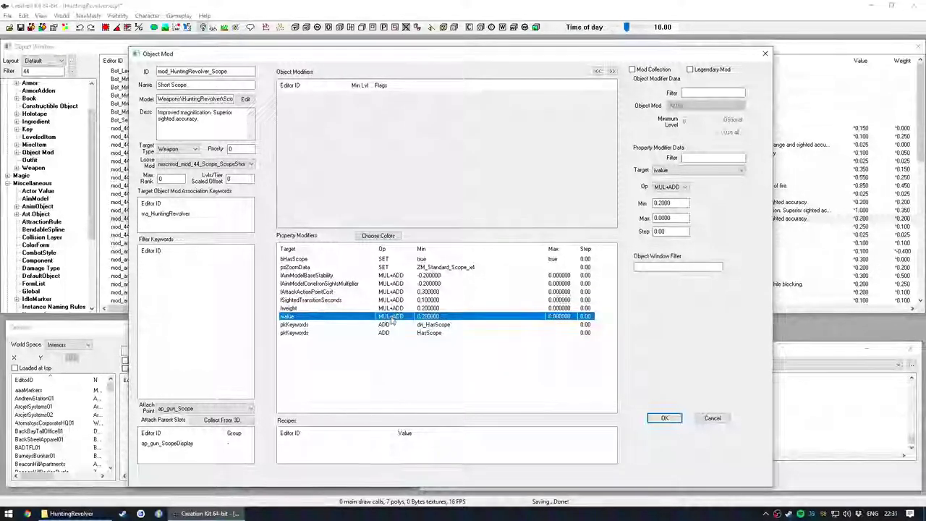
# Compare how the bHasScope and zoom data modifiers operate with how the weight and value modifiers operate
pyautogui.click(394, 259)
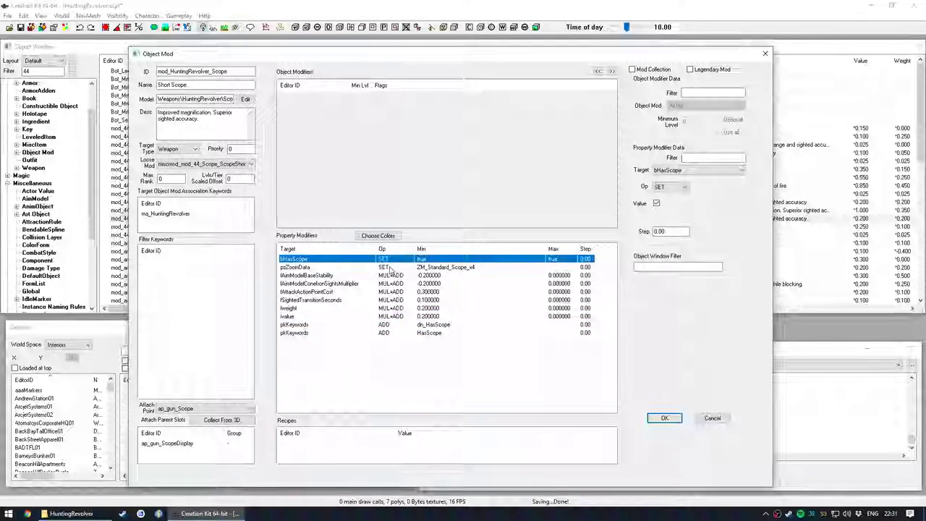
pyautogui.click(390, 267)
pyautogui.click(418, 259)
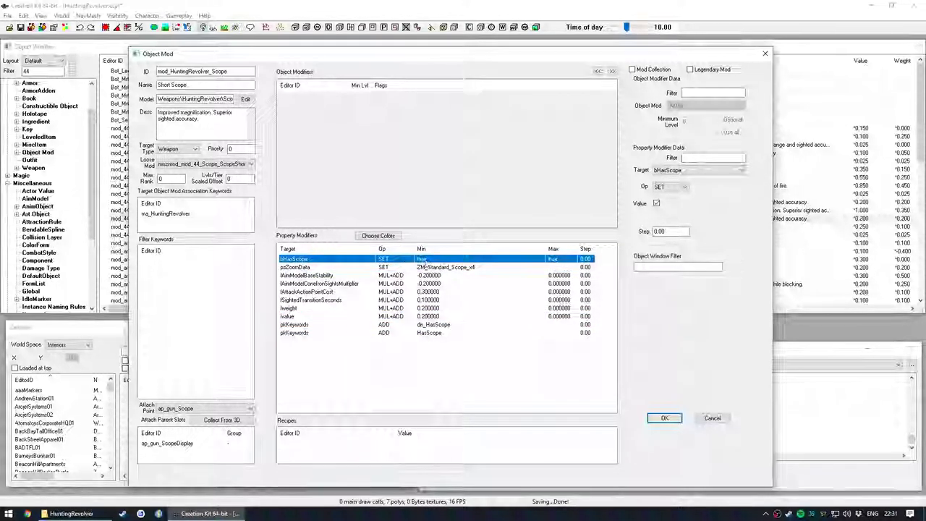
pyautogui.click(444, 268)
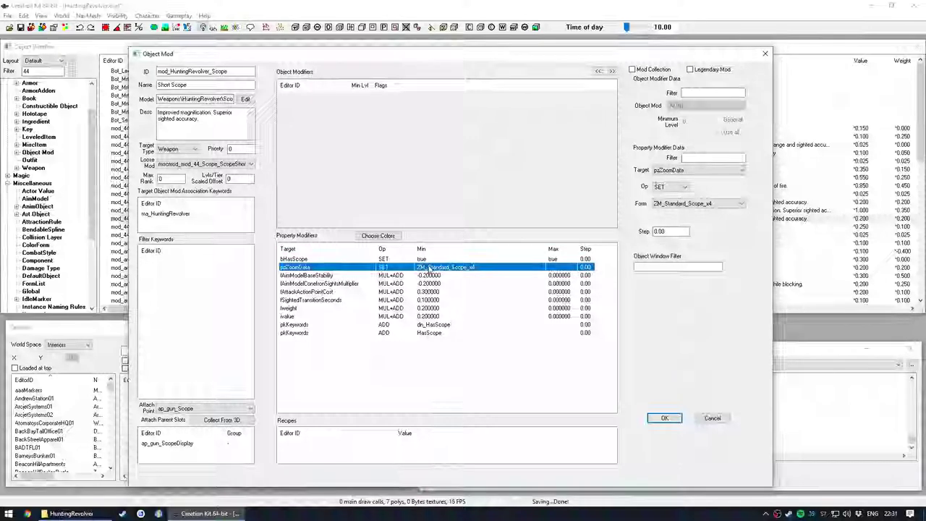
pyautogui.click(394, 260)
pyautogui.click(396, 267)
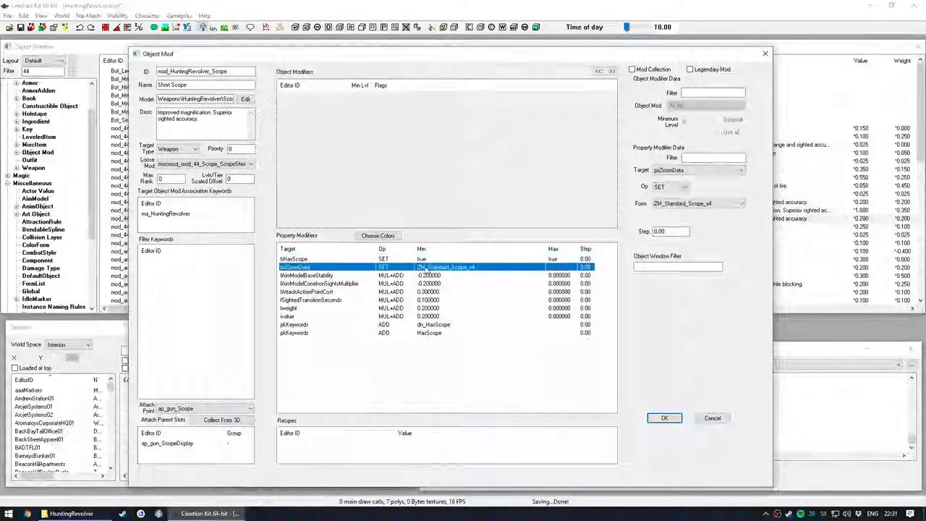
pyautogui.click(390, 308)
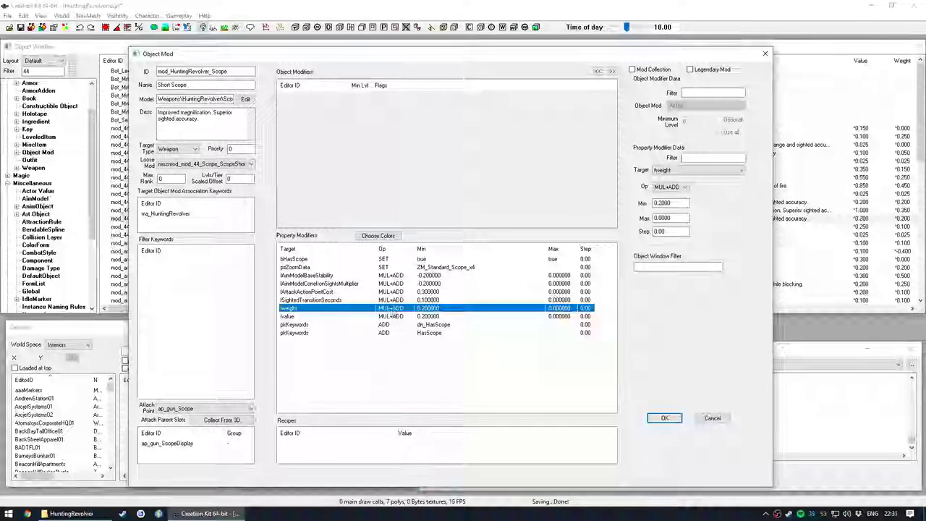
pyautogui.click(395, 316)
pyautogui.click(395, 309)
pyautogui.click(396, 316)
pyautogui.click(395, 309)
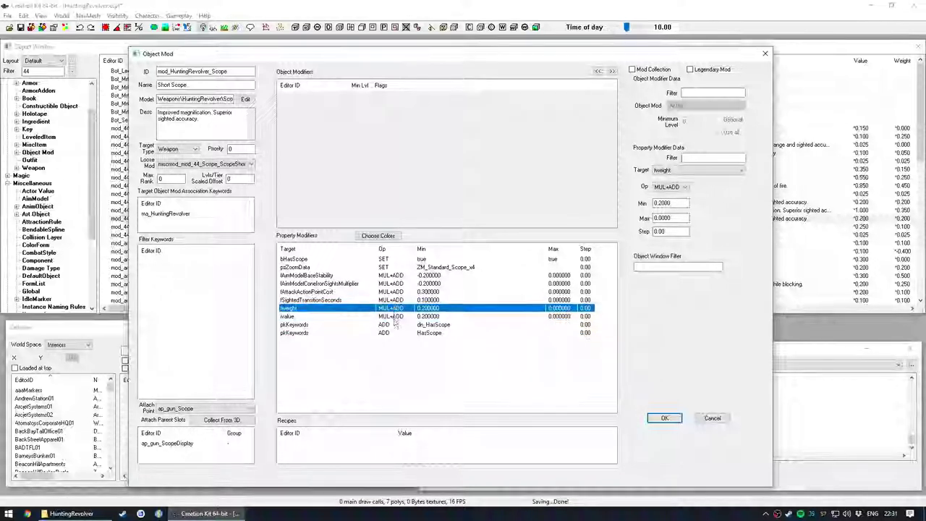
# Examine the dn_HasScope and HasScope keyword modifiers of the Short Scope and browse the keywords available for dn_HasScope
pyautogui.click(396, 326)
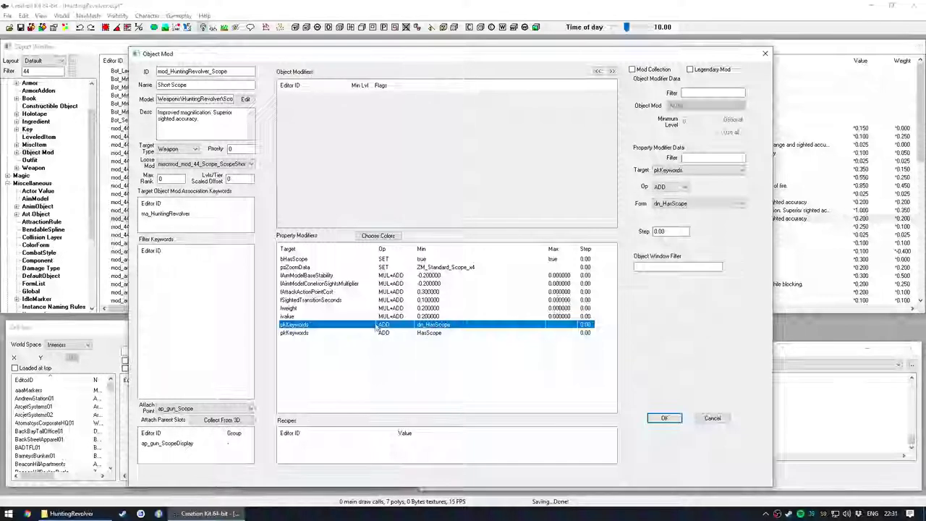
pyautogui.click(437, 334)
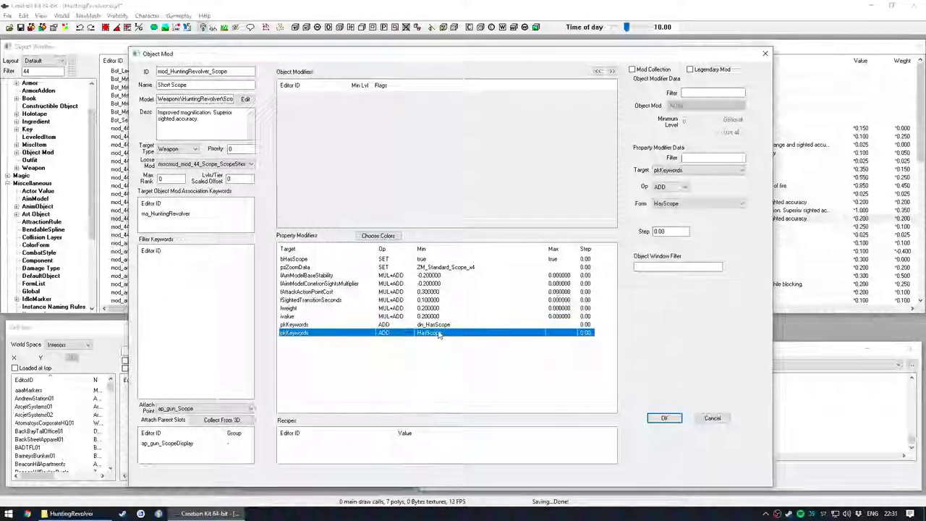
pyautogui.click(439, 325)
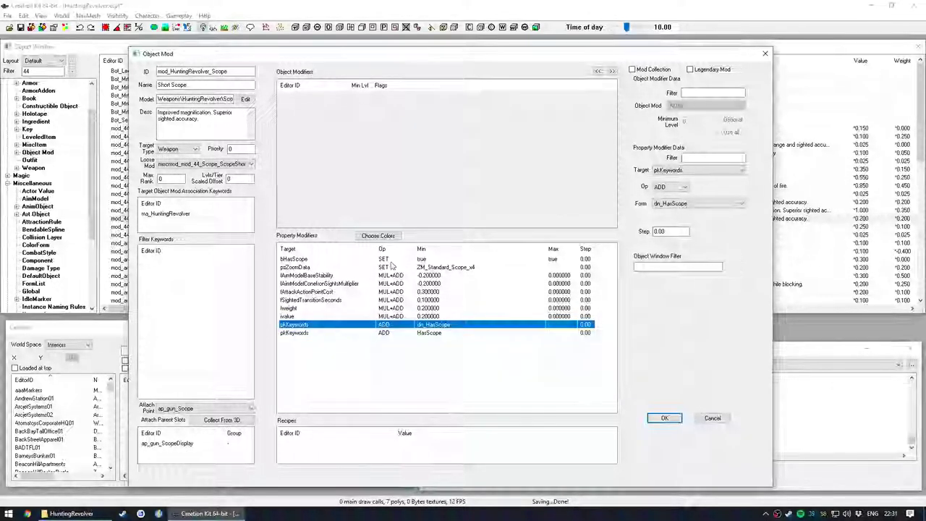
pyautogui.click(682, 204)
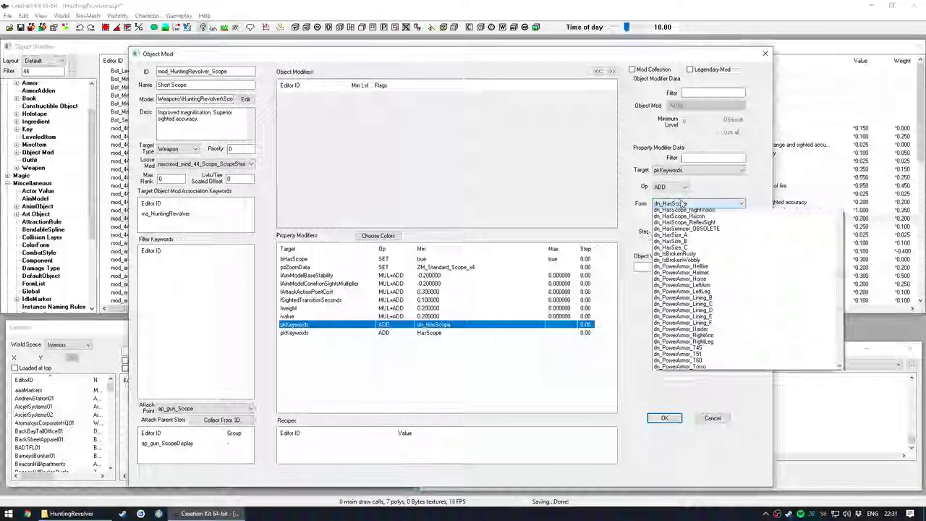
pyautogui.moveTo(838, 296); pyautogui.dragTo(853, 220)
pyautogui.click(749, 186)
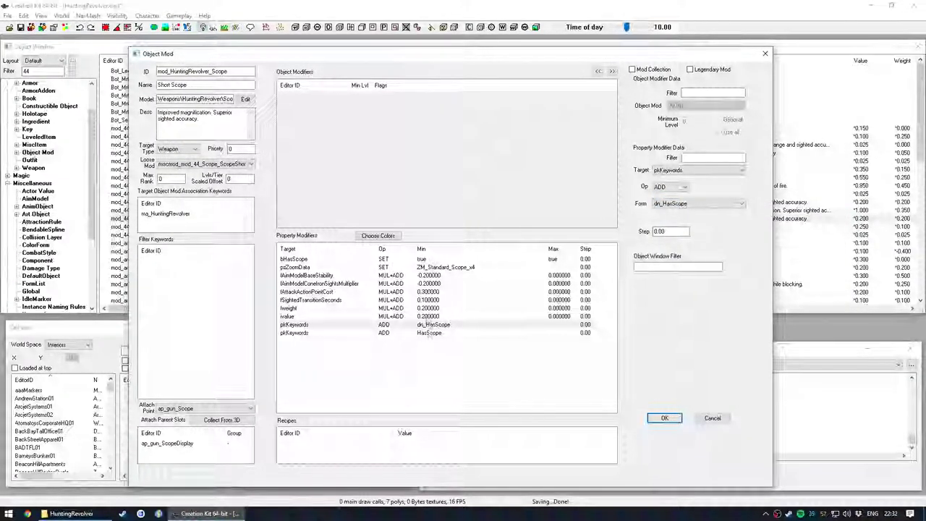
# Compare the Short Scope's dn_HasScope keyword modifier with its HasScope keyword modifier
pyautogui.click(430, 334)
pyautogui.click(433, 325)
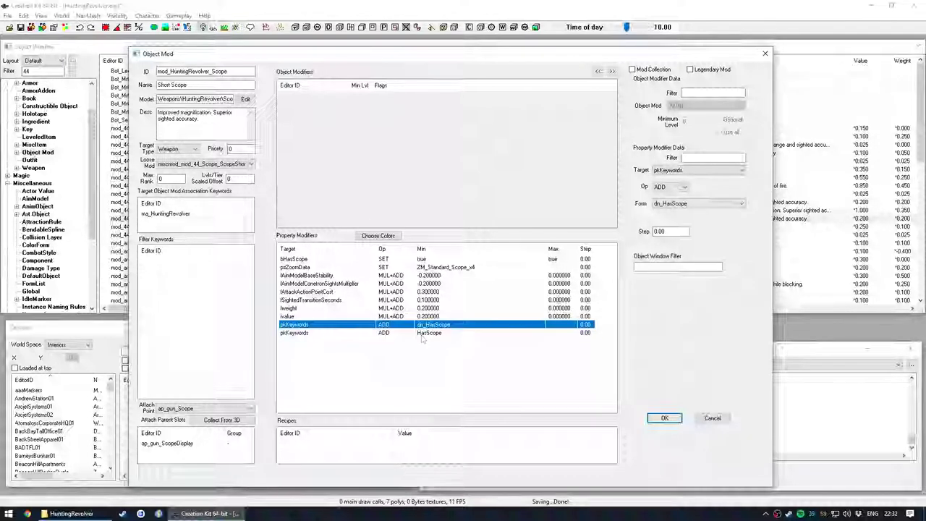
pyautogui.click(426, 333)
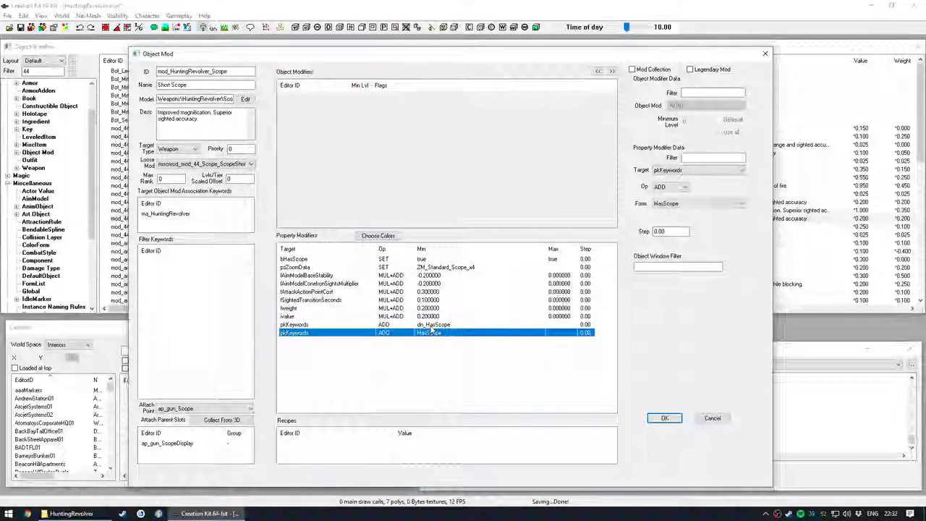
pyautogui.click(431, 324)
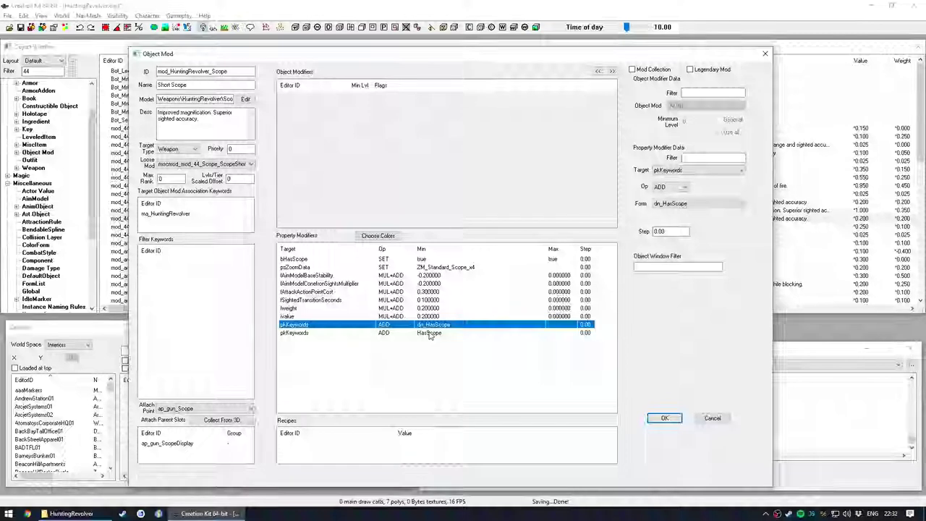
pyautogui.click(429, 333)
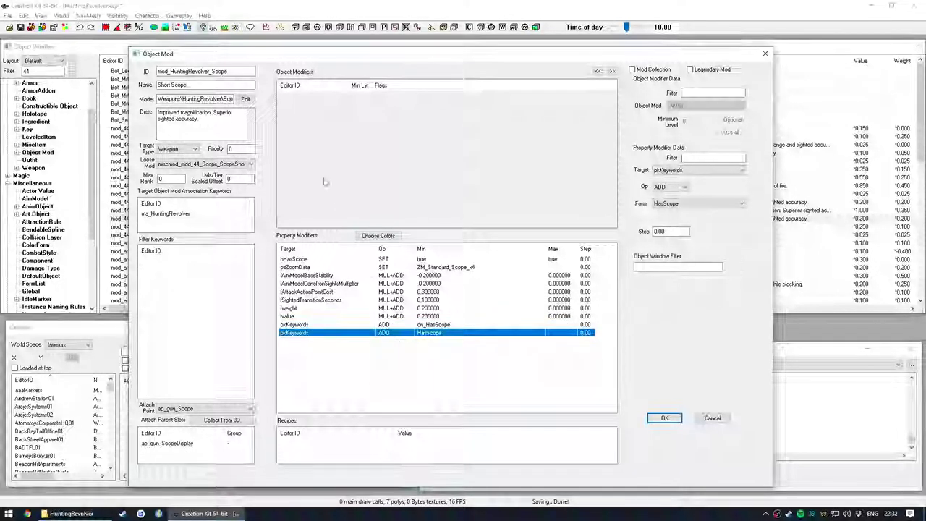
pyautogui.click(432, 324)
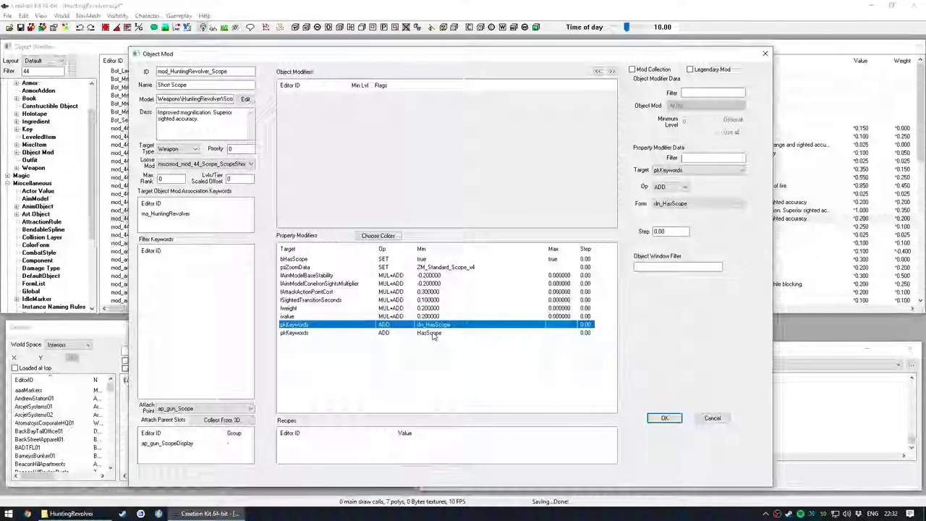
pyautogui.click(432, 334)
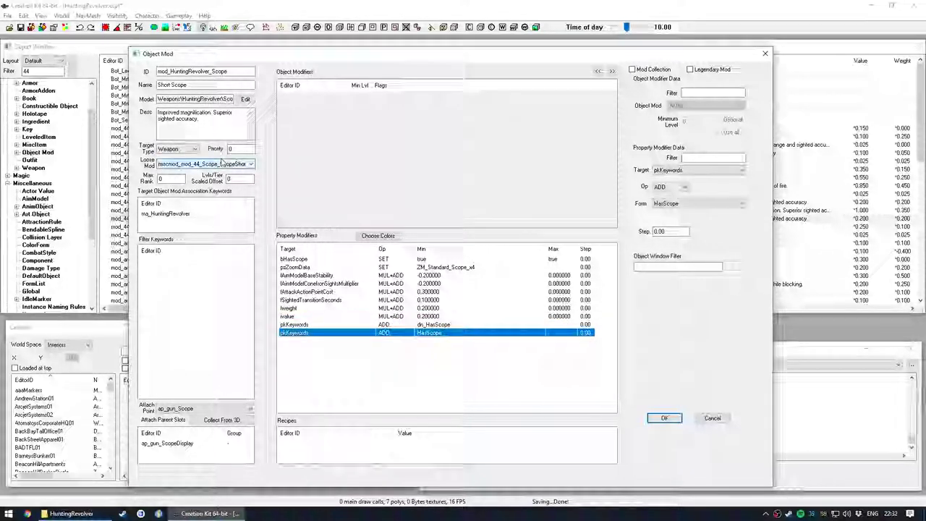
# Save the Short Scope object mod under the ID mod_HuntingRevolver_Scope
pyautogui.click(665, 418)
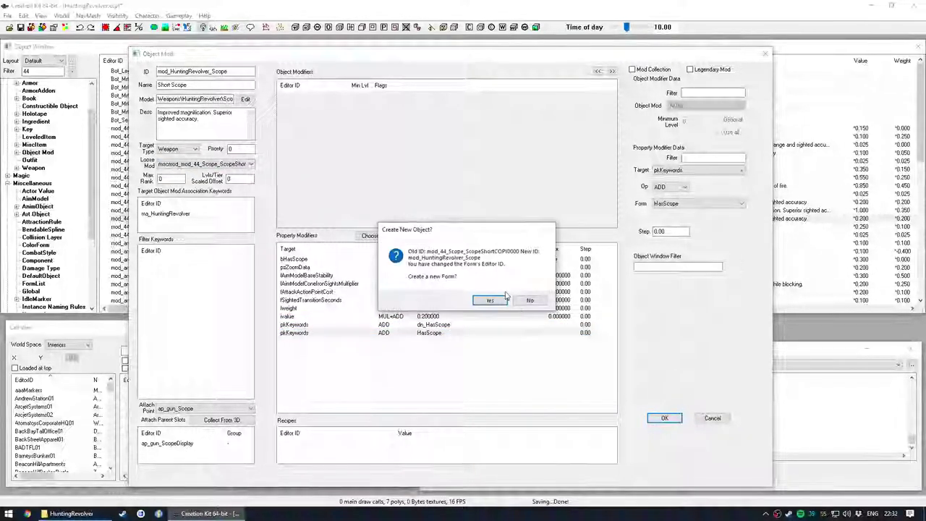
pyautogui.click(489, 299)
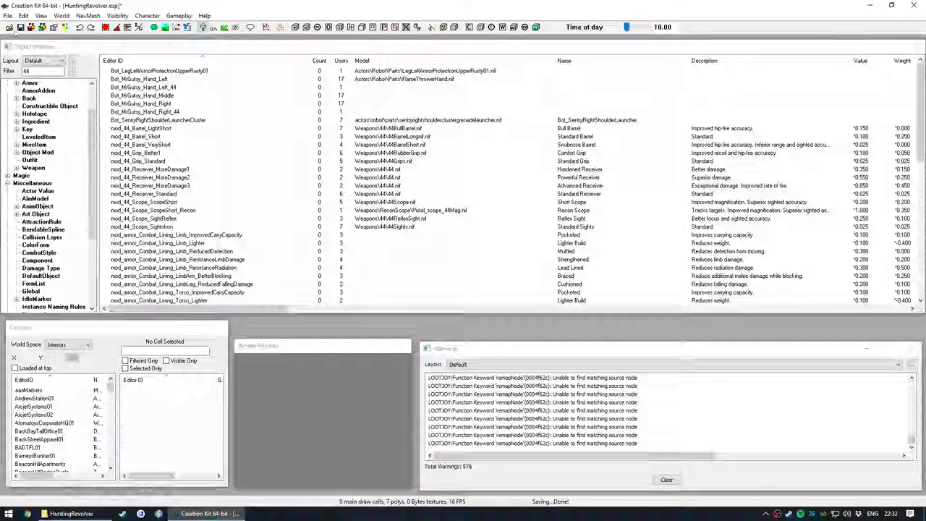
# Duplicate the constructible object co_mod_44_Scope_ScopeShort and open the copy for editing
pyautogui.click(46, 106)
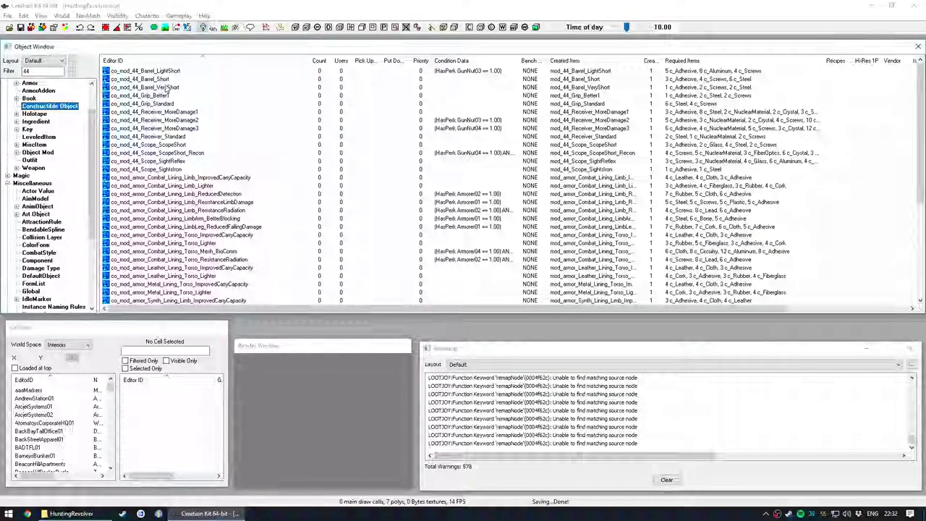
pyautogui.rightClick(168, 144)
pyautogui.click(192, 178)
pyautogui.rightClick(187, 162)
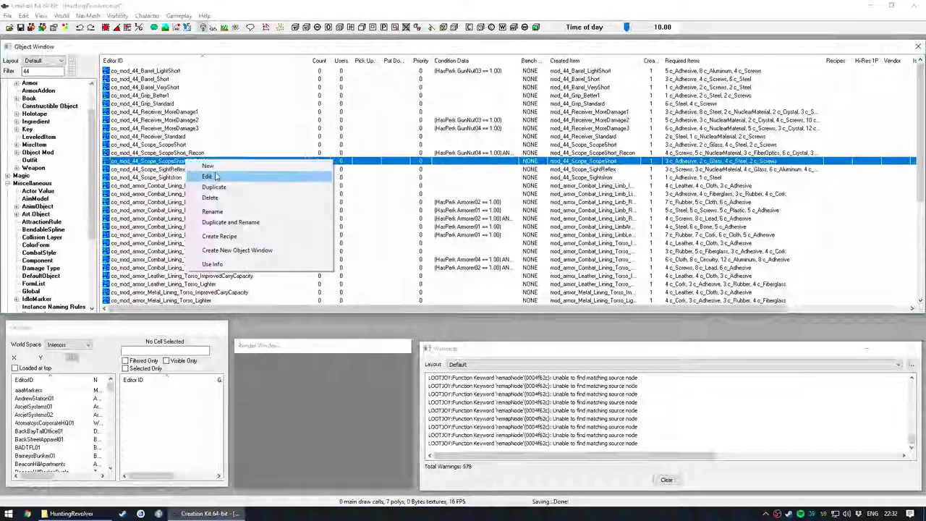
pyautogui.click(211, 178)
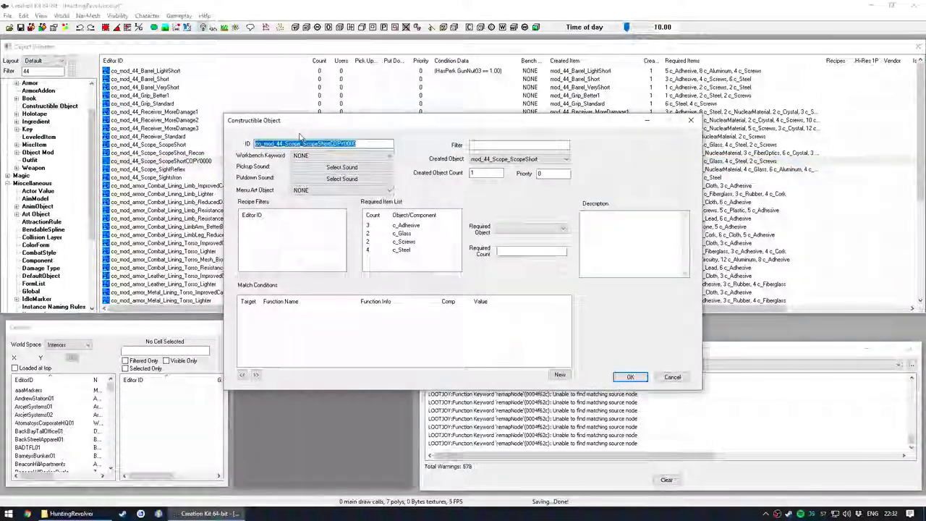
# Change the duplicated scope recipe's ID to co_mod_HuntingRevolver_Scope
pyautogui.moveTo(302, 143); pyautogui.dragTo(390, 145)
pyautogui.press('BackSpace')
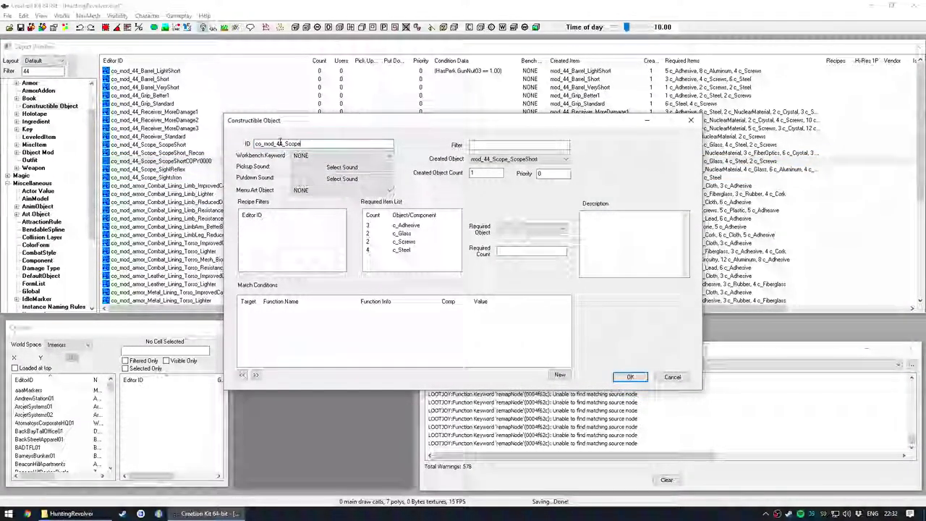
pyautogui.moveTo(283, 143); pyautogui.dragTo(276, 143)
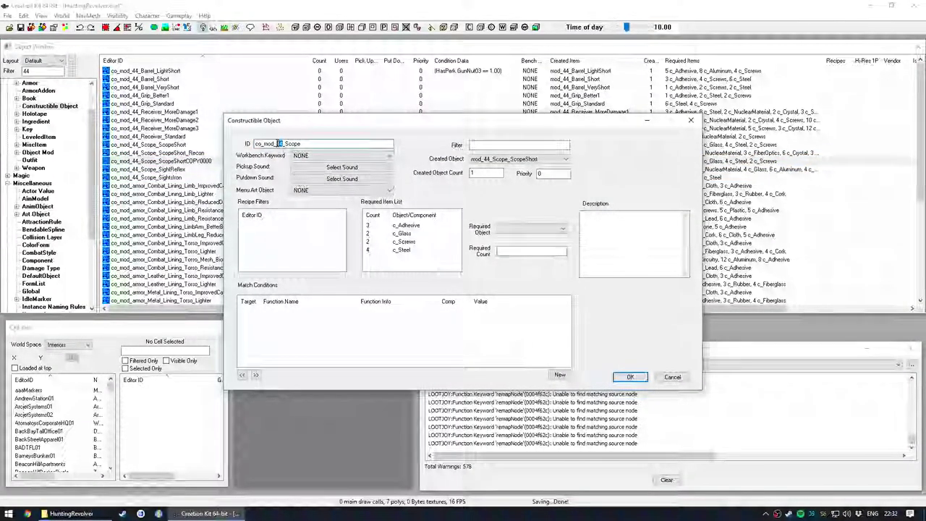
pyautogui.write('HuntingRevolver')
# Filter the created objects by HuntingRevolver and set the recipe's created object to mod_HuntingRevolver_Scope
pyautogui.click(515, 146)
pyautogui.write('HuntingRevolver')
pyautogui.click(532, 159)
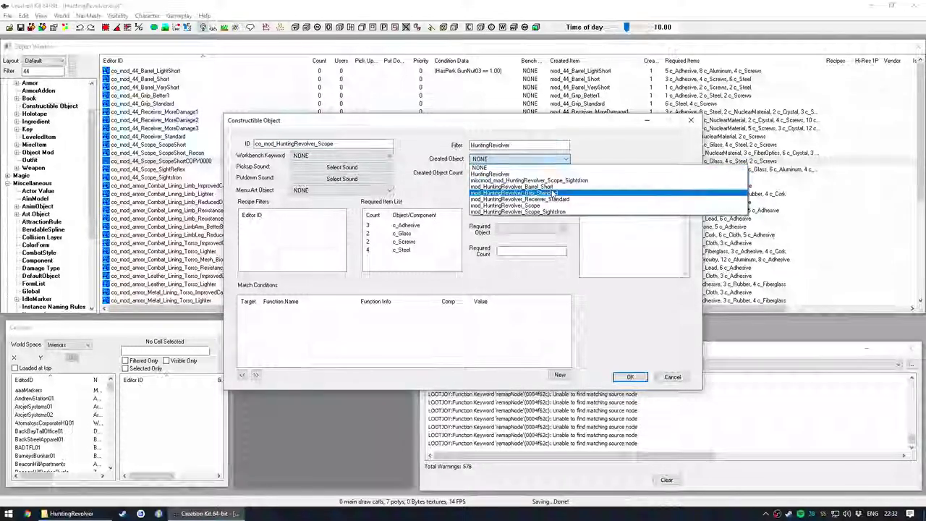
pyautogui.click(566, 207)
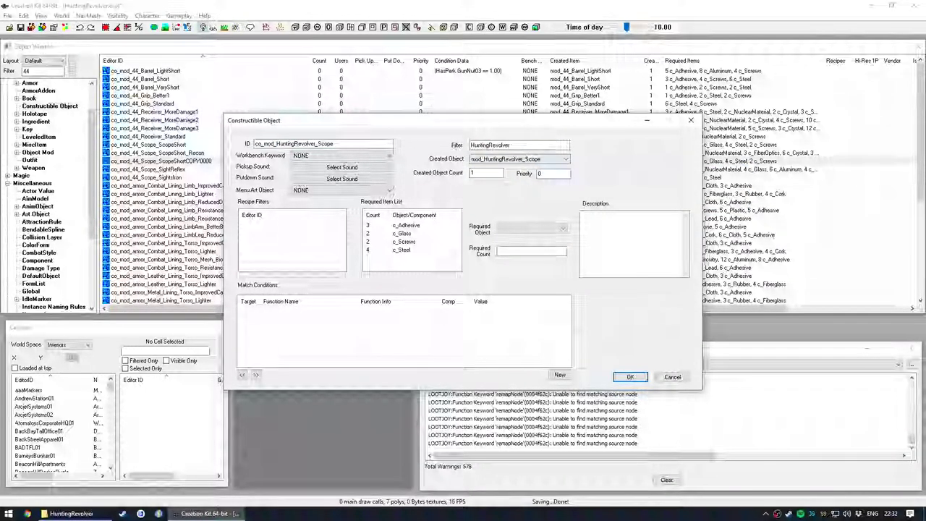
pyautogui.click(508, 160)
pyautogui.click(508, 161)
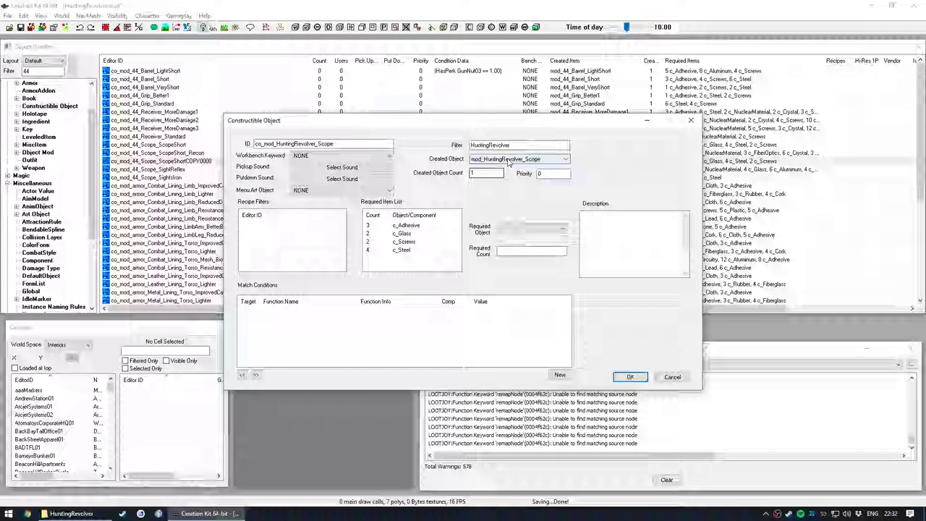
pyautogui.click(509, 159)
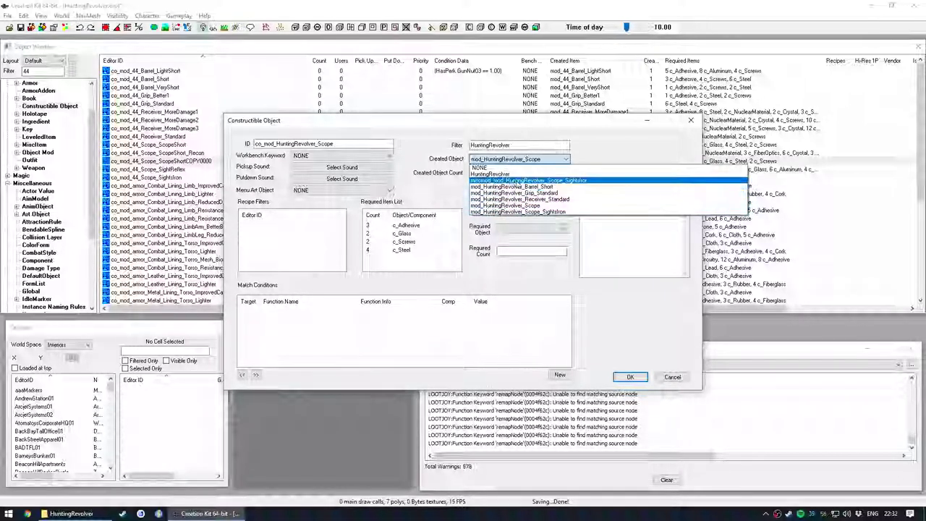
pyautogui.click(687, 142)
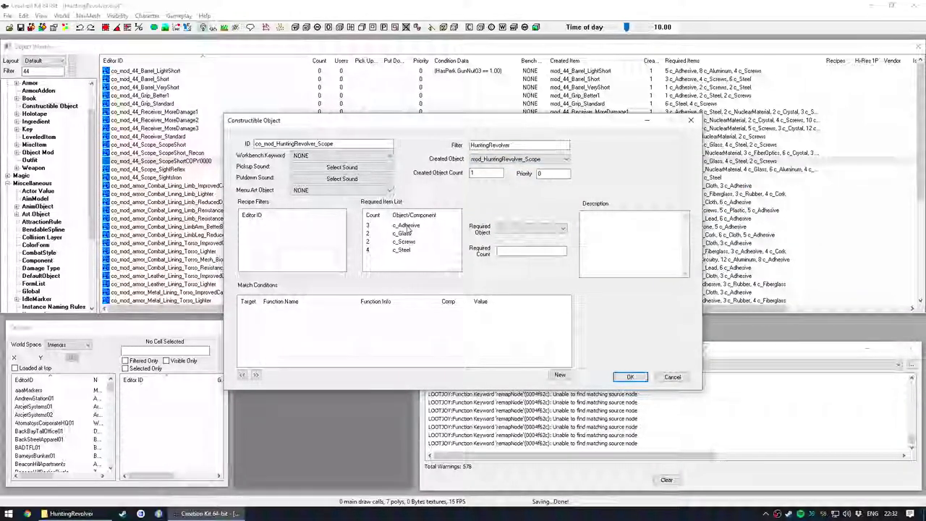
# Set the scope recipe's required counts to 3 for c_Glass and 5 for c_Steel
pyautogui.click(407, 233)
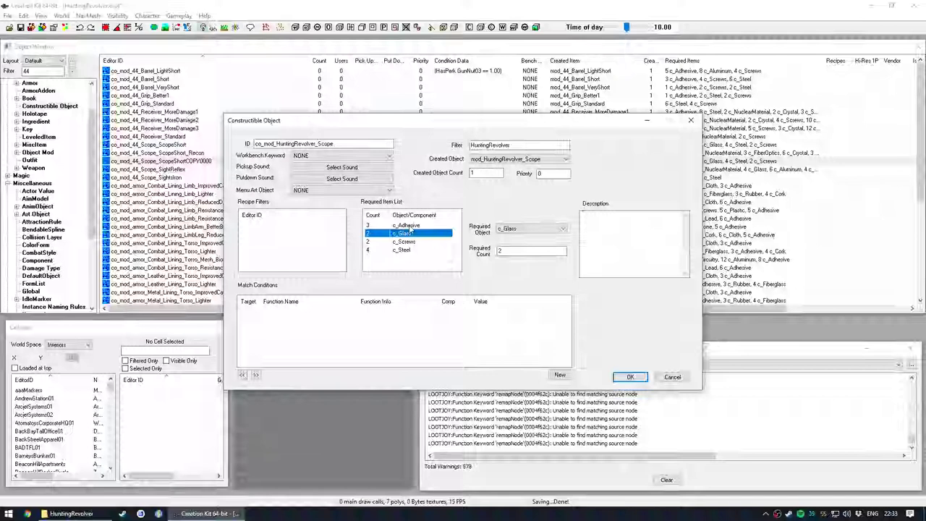
pyautogui.click(404, 225)
pyautogui.keyDown('shift'); pyautogui.click(407, 248); pyautogui.keyUp('shift')
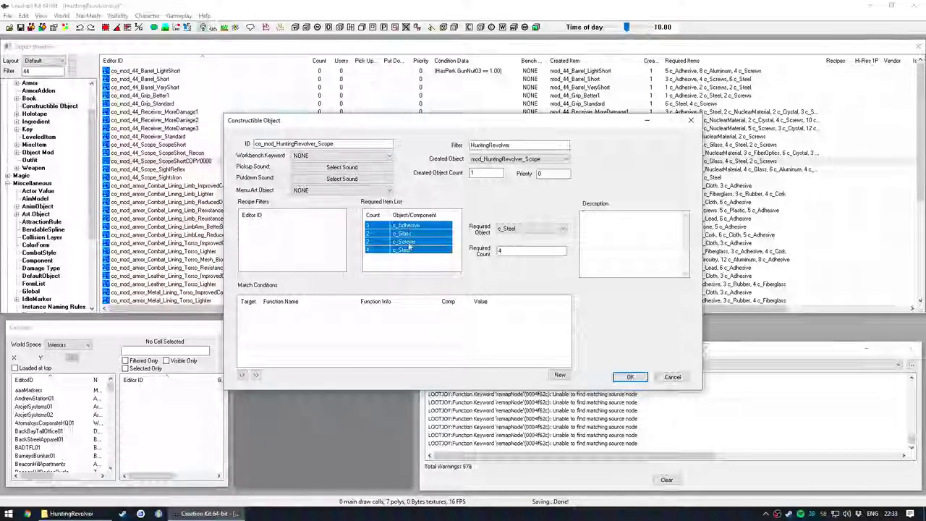
pyautogui.click(405, 259)
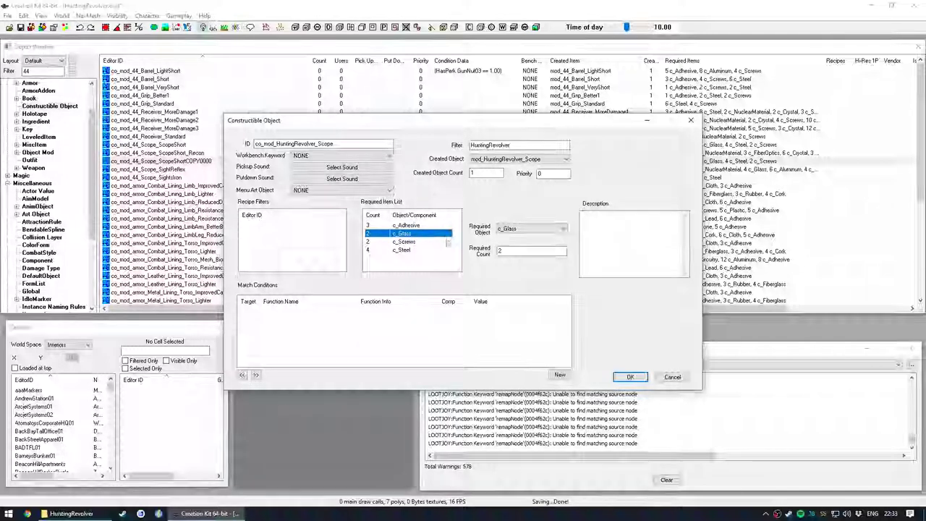
pyautogui.write('3')
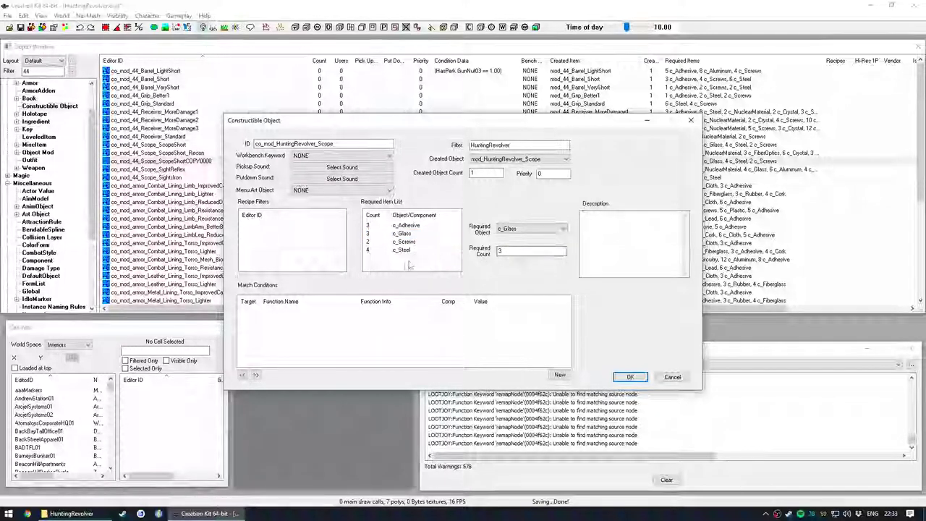
pyautogui.click(402, 251)
pyautogui.doubleClick(512, 251)
pyautogui.write('5')
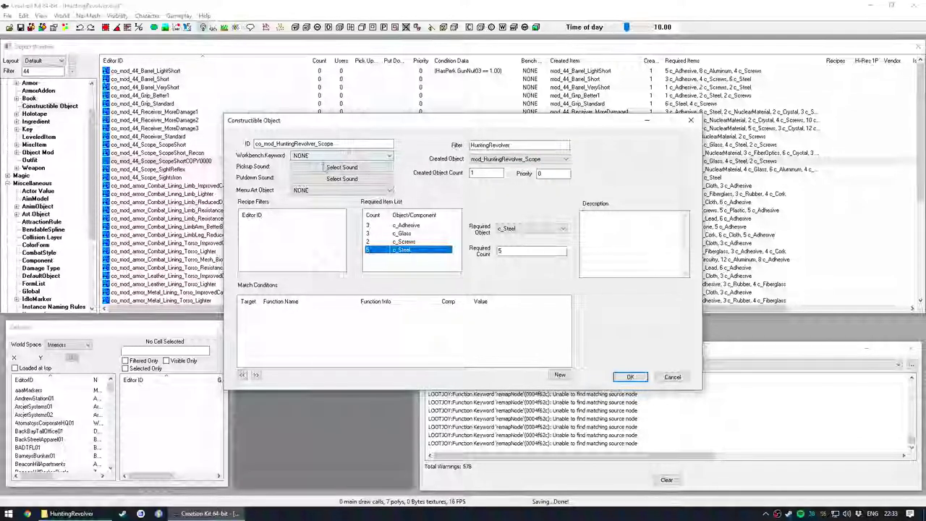
# Save the scope recipe, renaming the existing copy instead of creating a new form
pyautogui.click(625, 380)
pyautogui.click(533, 302)
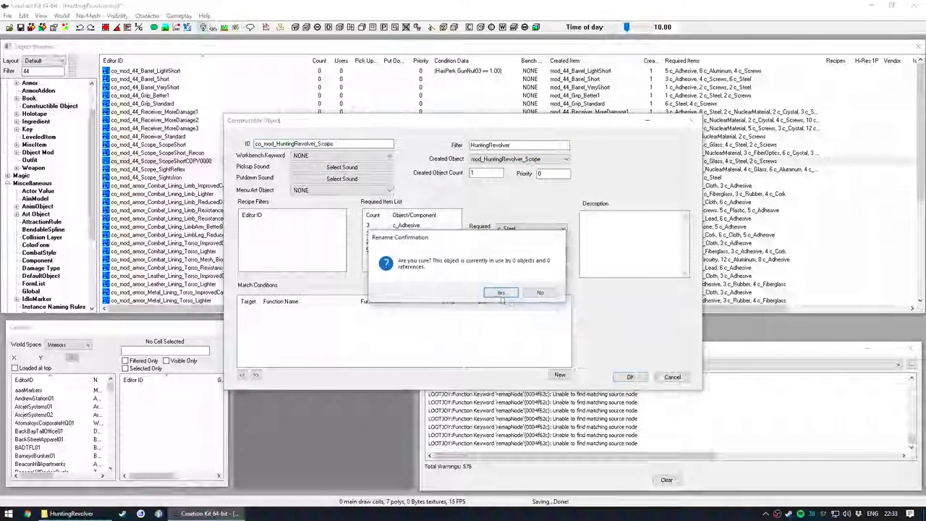
pyautogui.click(501, 293)
# Filter the misc items by "grev", duplicate miscmod_mod_HuntingRevolver_Scope_SightsIron and open the copy for editing
pyautogui.click(35, 144)
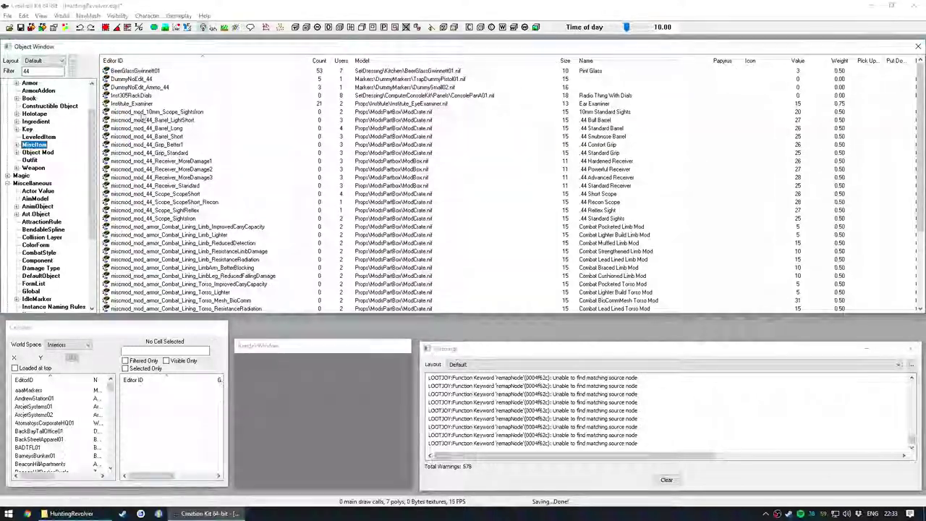
pyautogui.moveTo(44, 71); pyautogui.dragTo(6, 71)
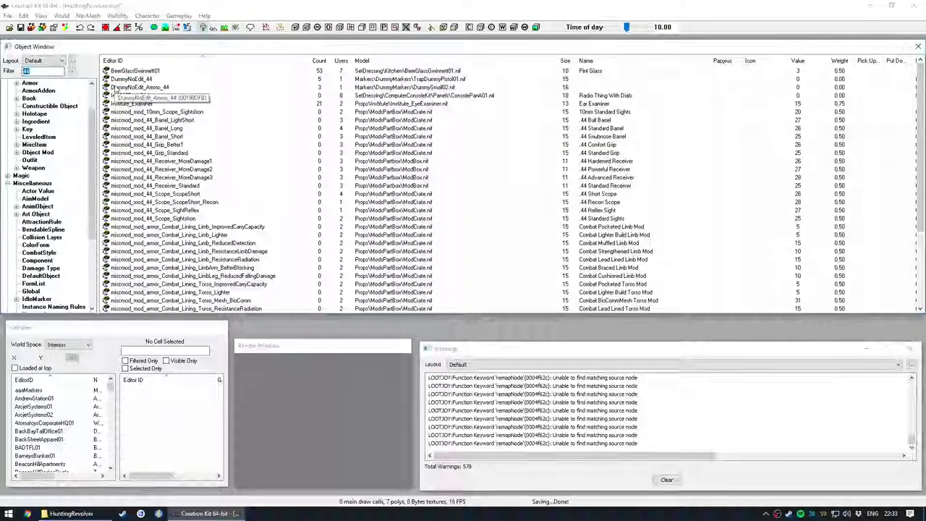
pyautogui.write('grev')
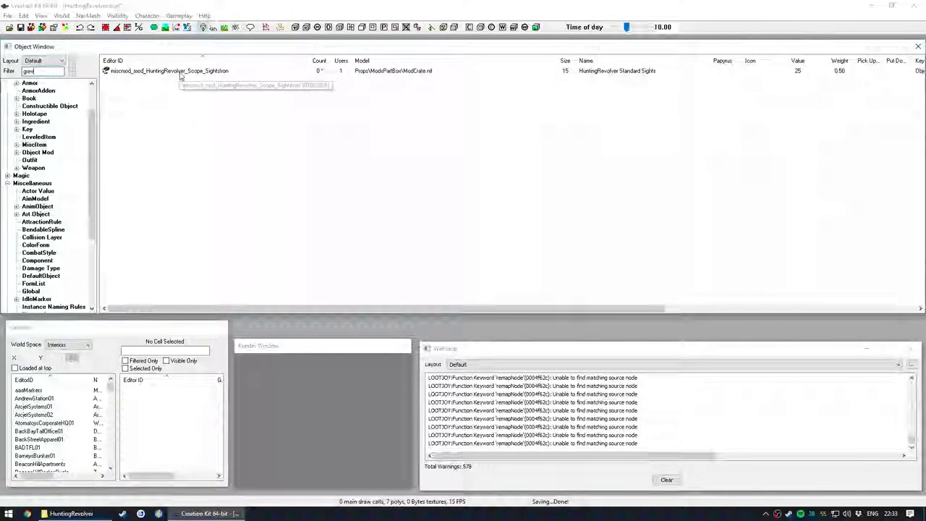
pyautogui.rightClick(186, 73)
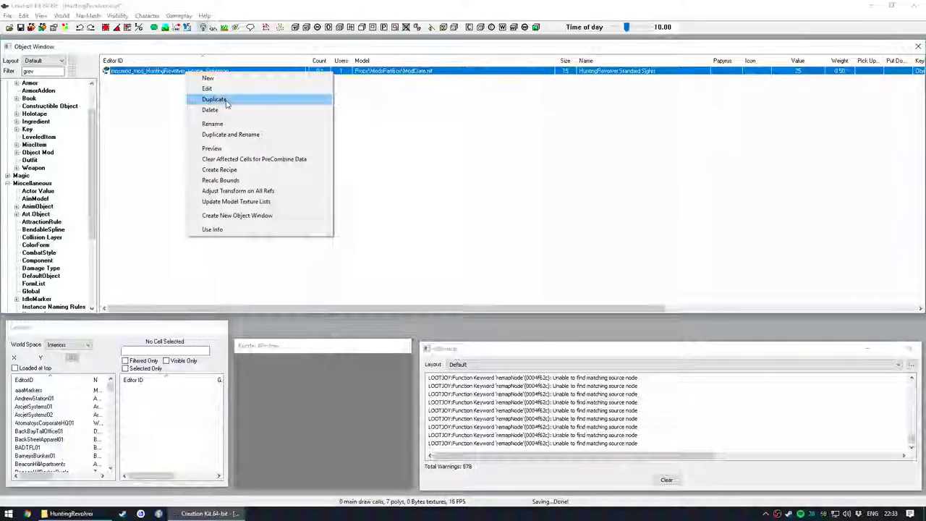
pyautogui.click(217, 99)
pyautogui.rightClick(214, 78)
pyautogui.click(233, 98)
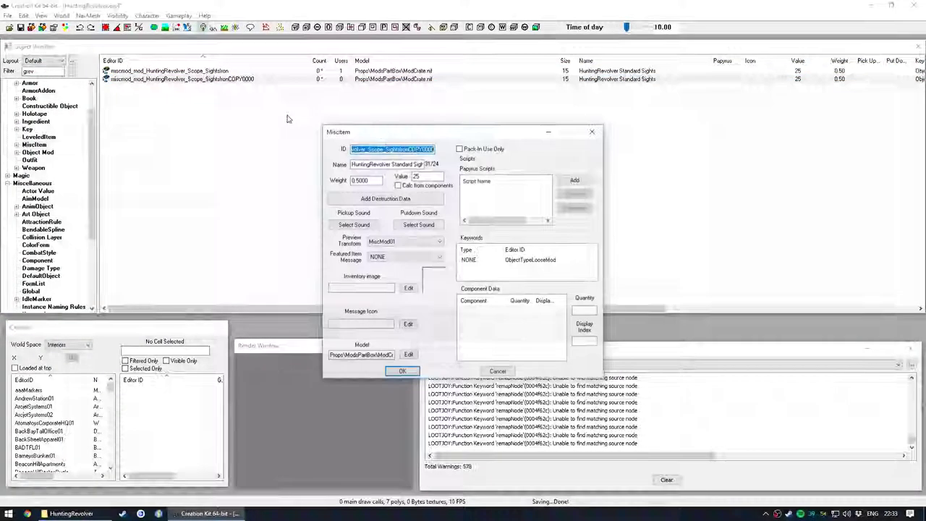
# Change the copied misc item's ID to miscmod_mod_HuntingRevolver_Scope_LongScope and its name to HuntingRevolver Long Scope
pyautogui.press('BackSpace')
pyautogui.press('BackSpace')
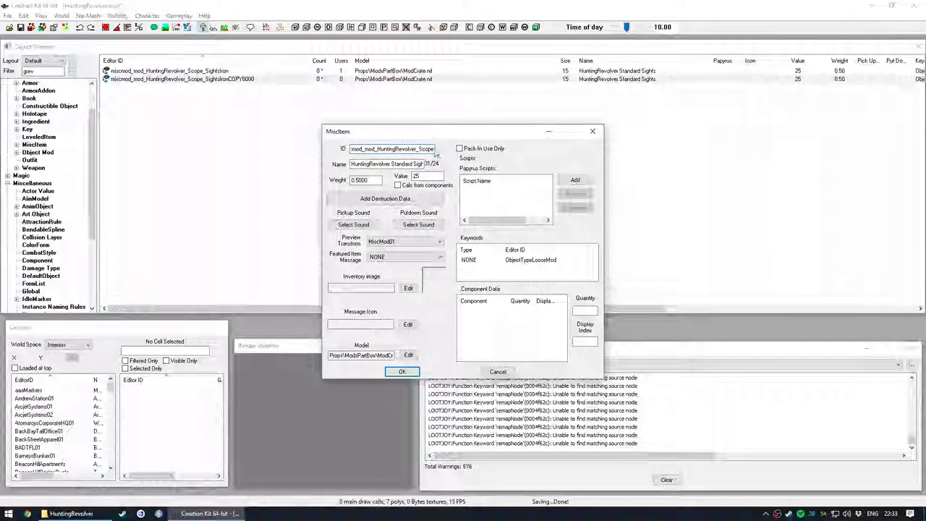
pyautogui.write('_L')
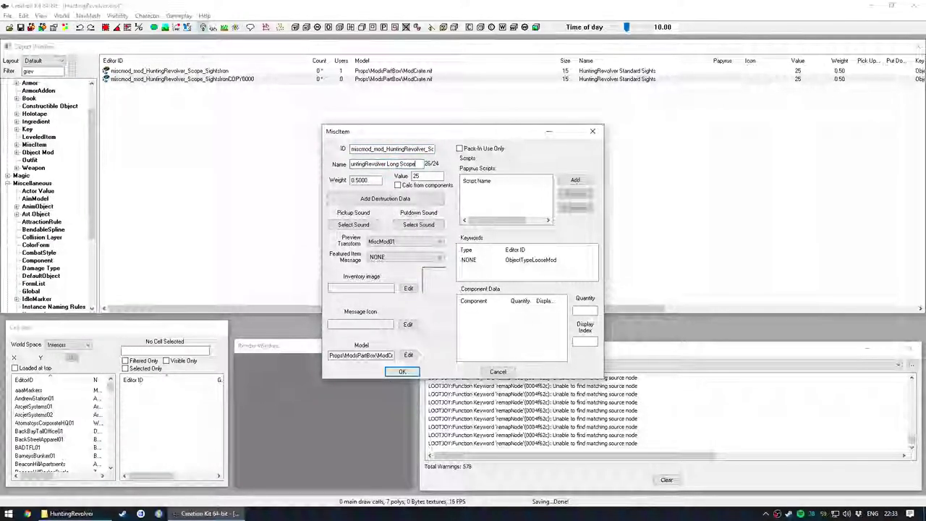
# Set the loose mod's value to 50 and save it, renaming the existing copy
pyautogui.doubleClick(423, 175)
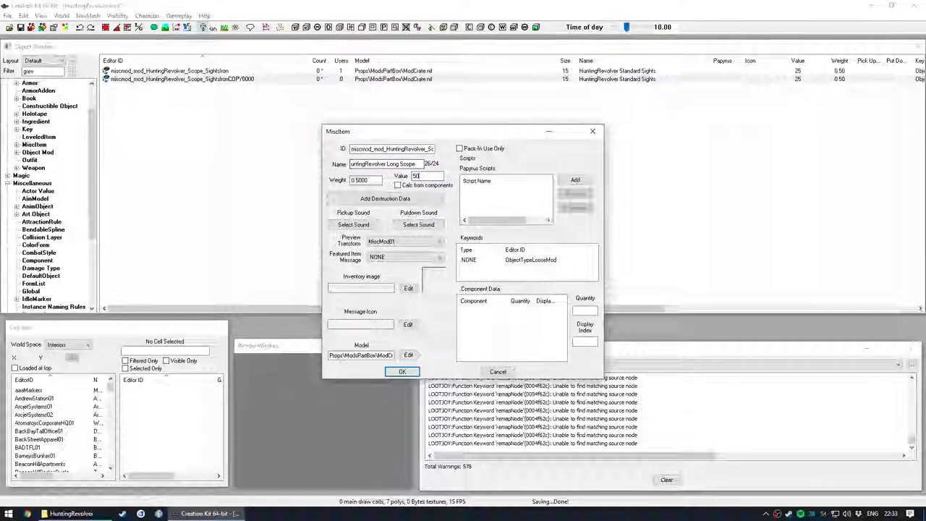
pyautogui.write('50')
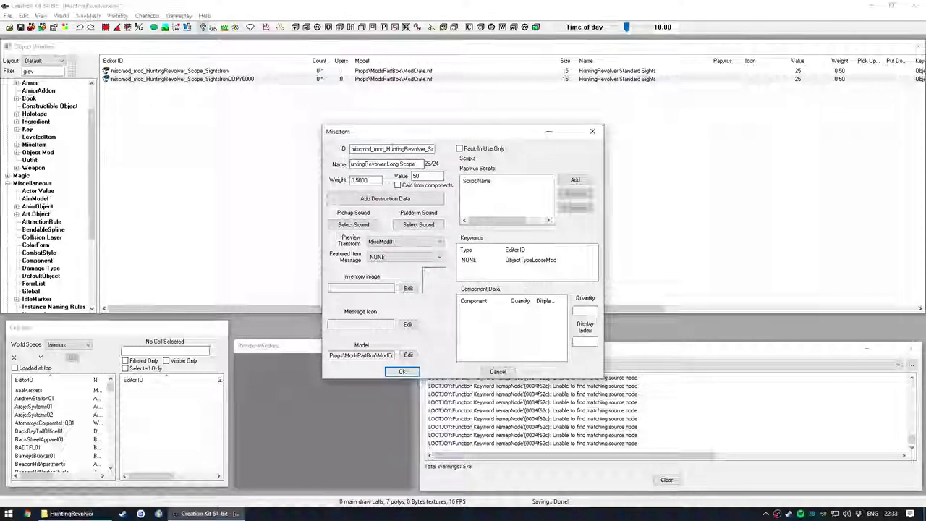
pyautogui.click(403, 372)
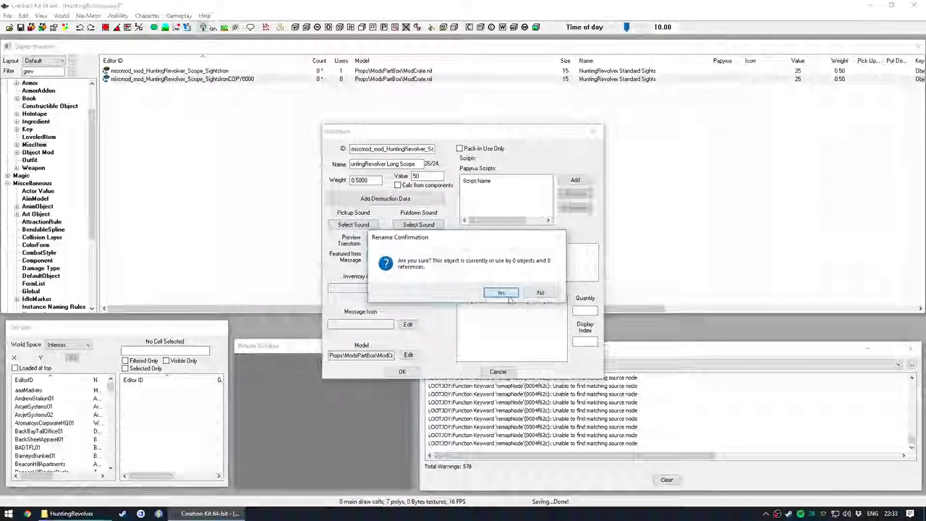
pyautogui.click(506, 295)
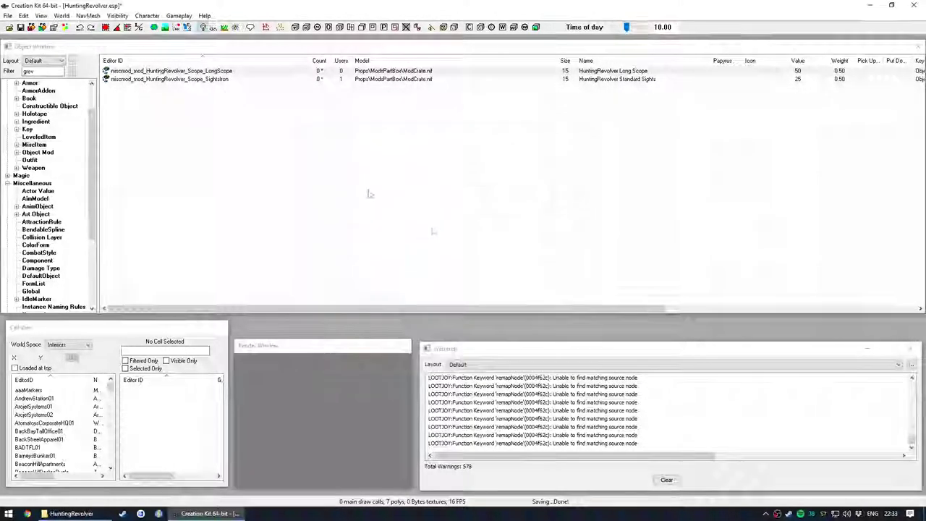
pyautogui.click(197, 79)
pyautogui.click(199, 71)
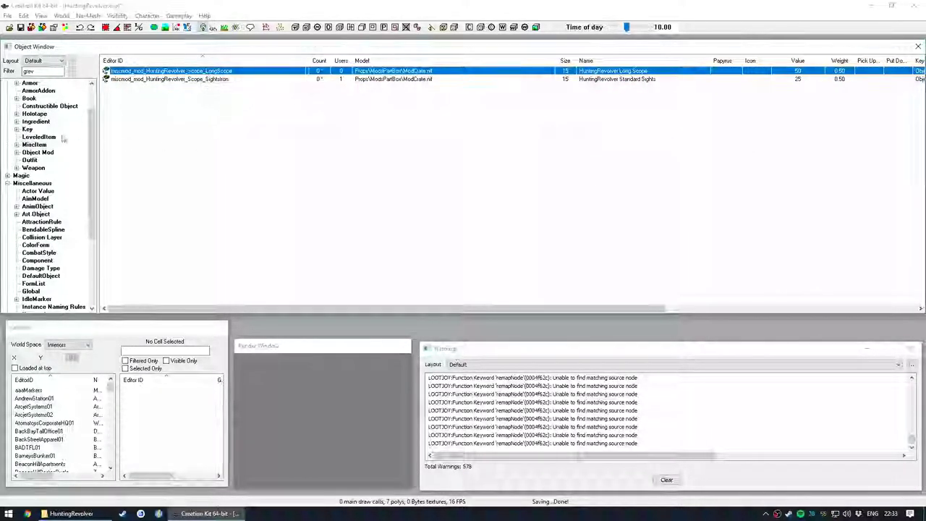
# Rename the scope's constructible object as co_mod_HuntingRevolver_Scope_ScopeLong without creating a new form
pyautogui.click(43, 106)
pyautogui.click(155, 79)
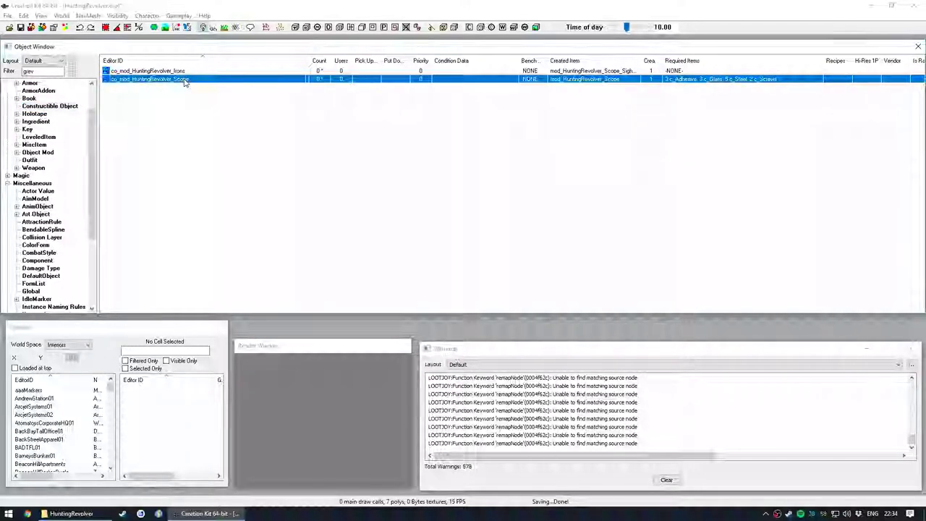
pyautogui.doubleClick(181, 82)
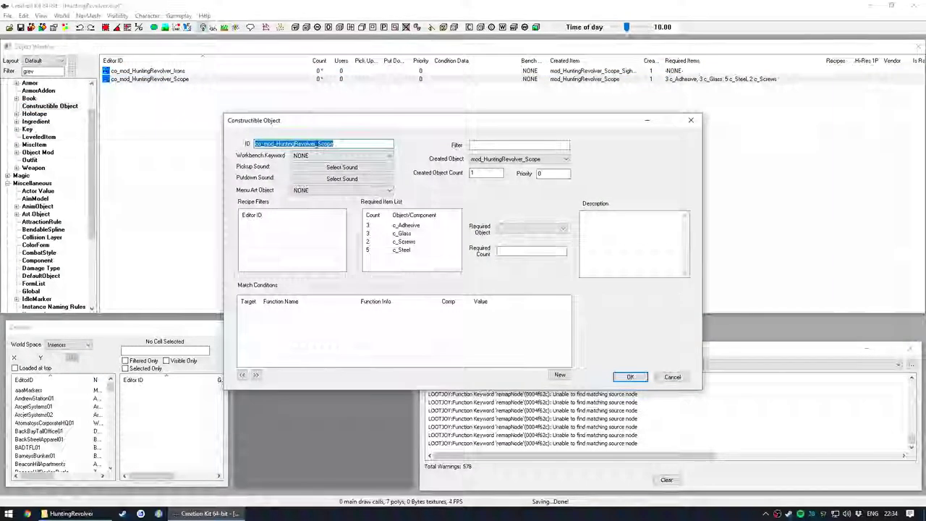
pyautogui.click(316, 144)
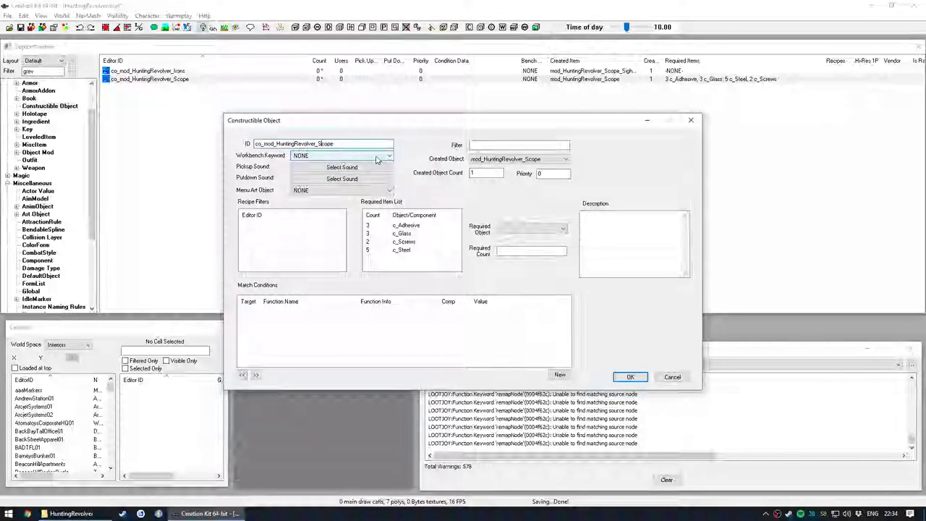
pyautogui.write('_ScopeLong')
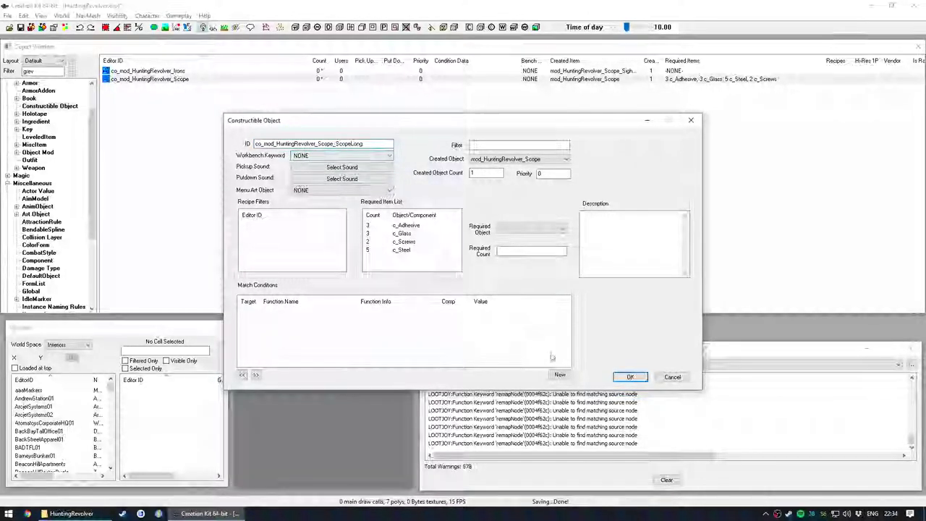
pyautogui.click(630, 376)
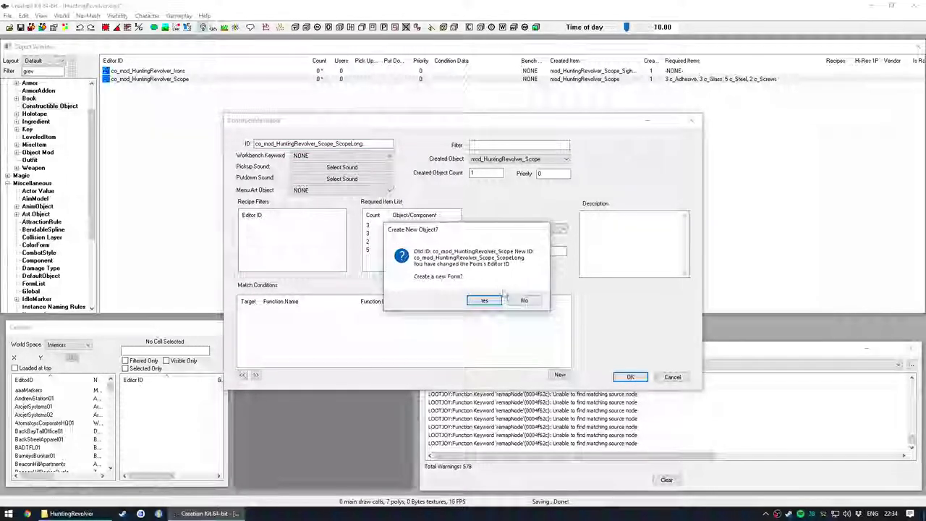
pyautogui.click(524, 300)
pyautogui.click(499, 295)
# Rename the iron sights recipe as co_mod_HuntingRevolver_Scope_Irons without creating a new form, and save the plugin
pyautogui.click(194, 73)
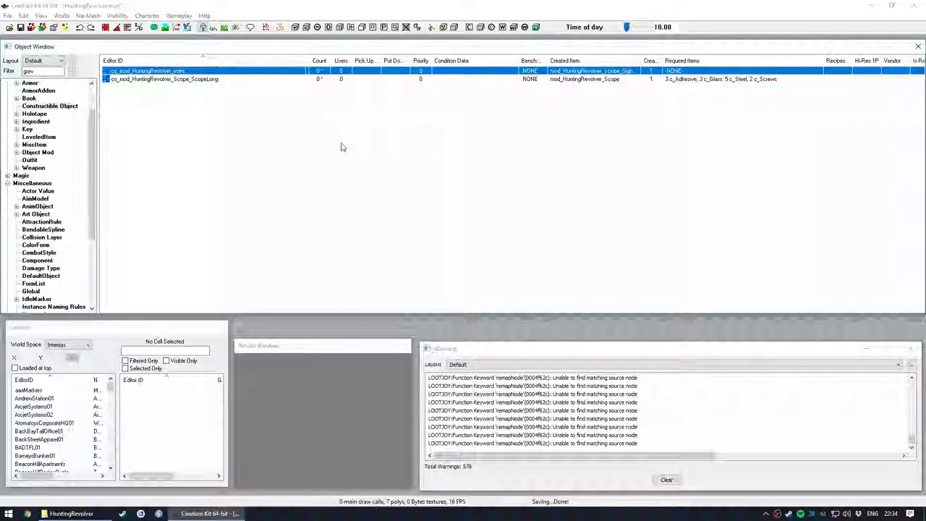
pyautogui.press('Return')
pyautogui.click(317, 144)
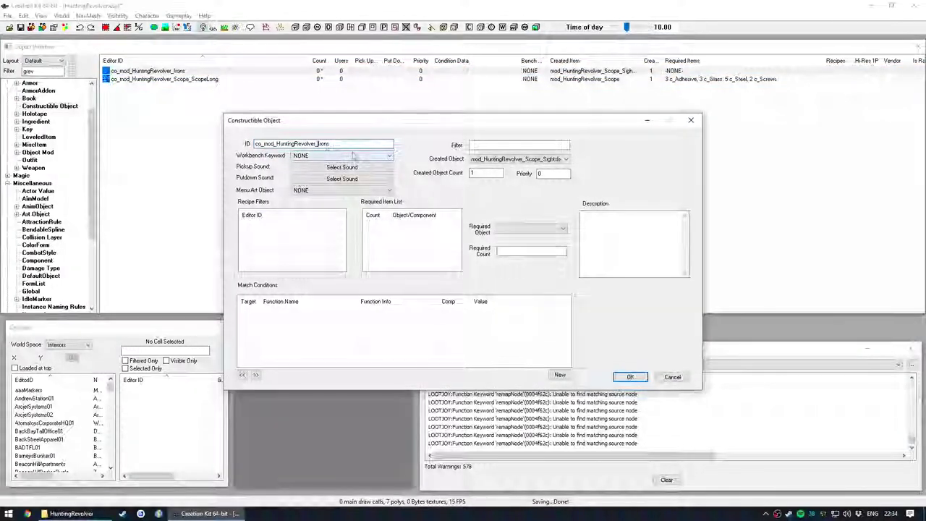
pyautogui.write('Scope_')
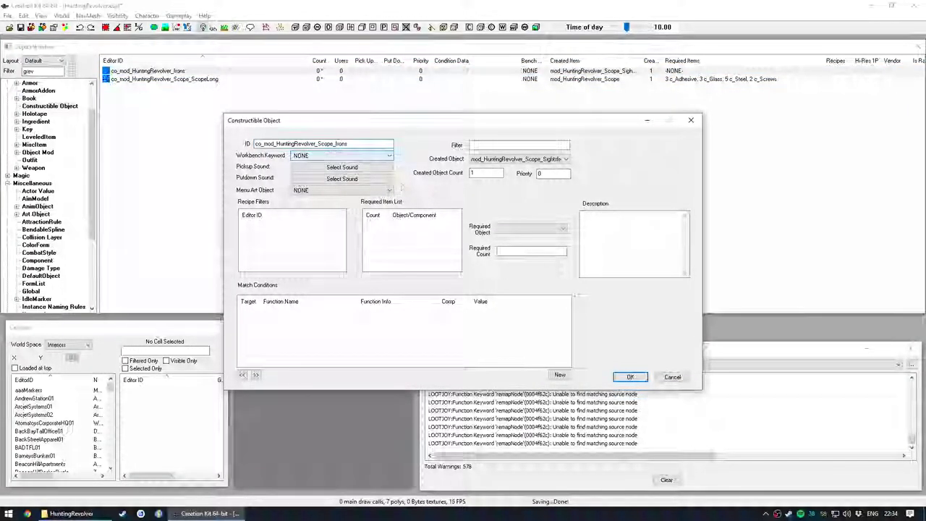
pyautogui.click(630, 378)
pyautogui.click(527, 300)
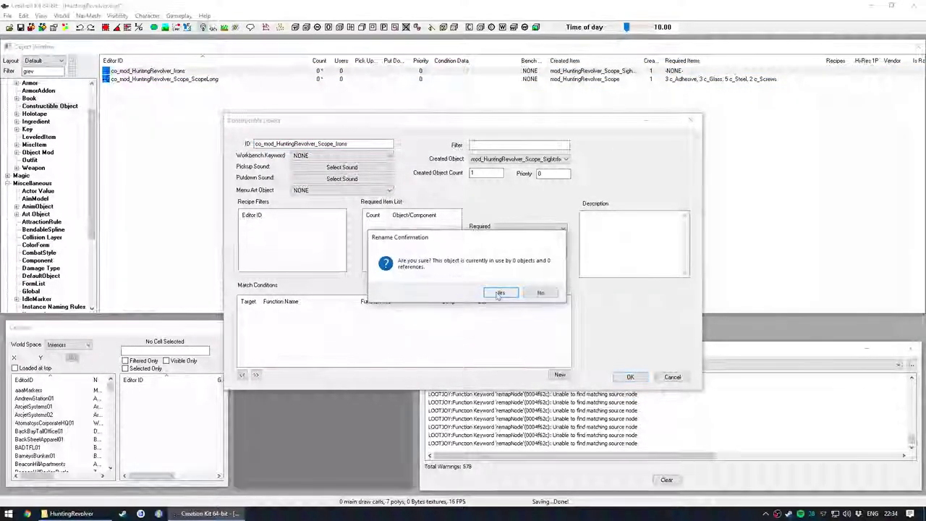
pyautogui.click(498, 292)
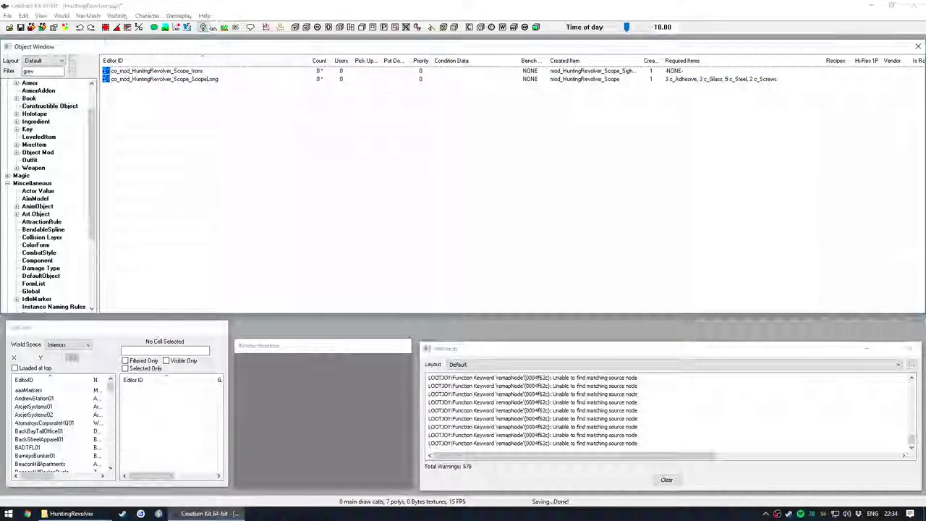
pyautogui.click(20, 28)
pyautogui.click(206, 99)
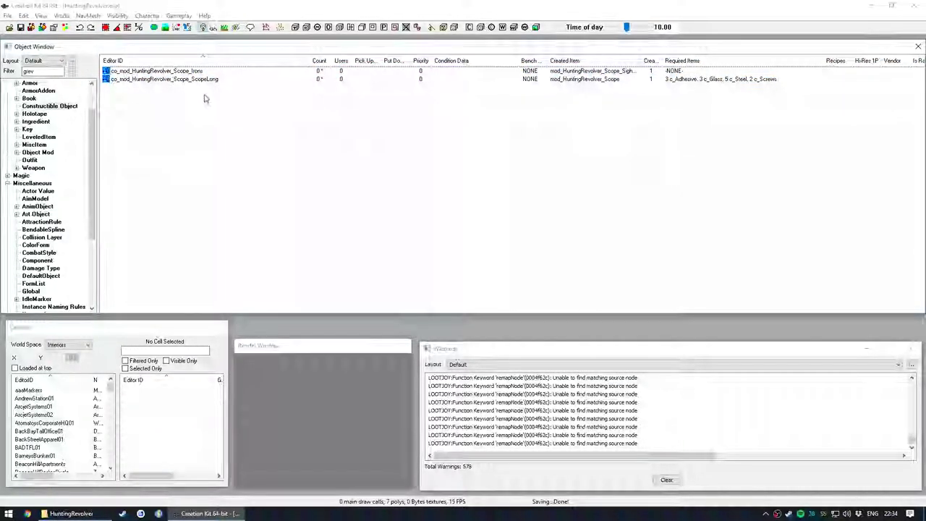
pyautogui.click(203, 71)
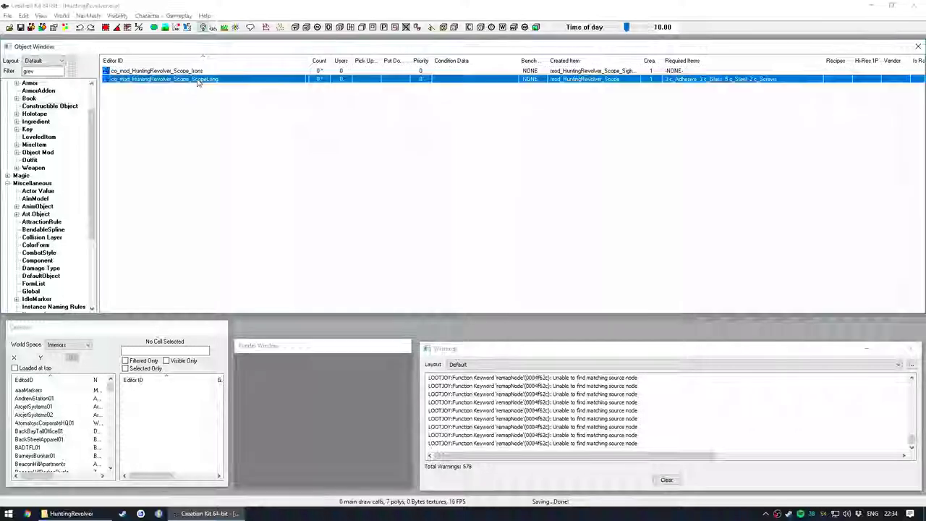
pyautogui.click(205, 79)
pyautogui.click(203, 72)
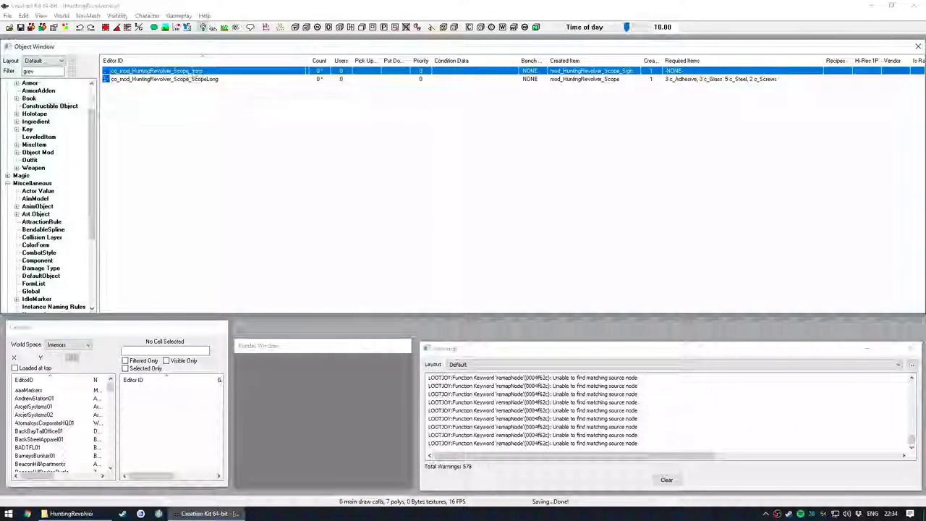
pyautogui.click(192, 109)
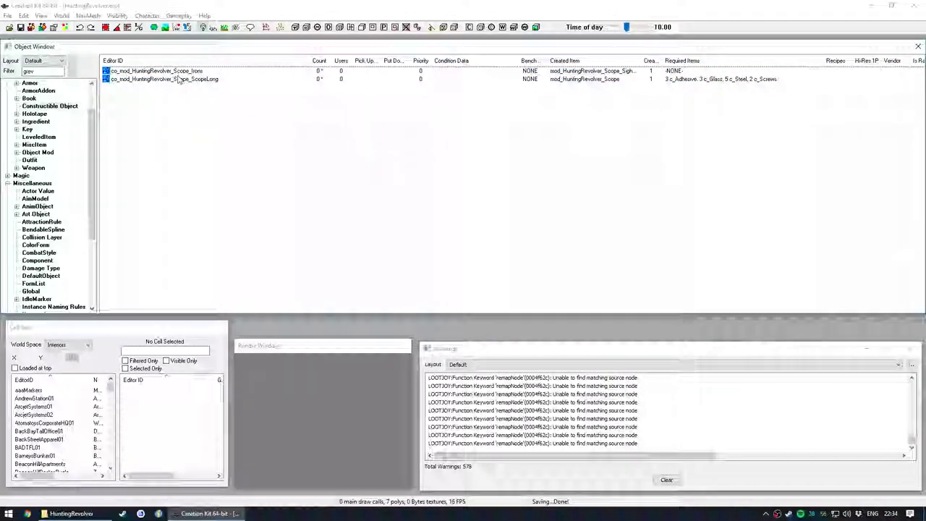
# Open the mod_HuntingRevolver_Scope object mod and change its ID to mod_HuntingRevolver_Scope_ScopeLong and its name to Long Scope
pyautogui.click(38, 152)
pyautogui.doubleClick(173, 97)
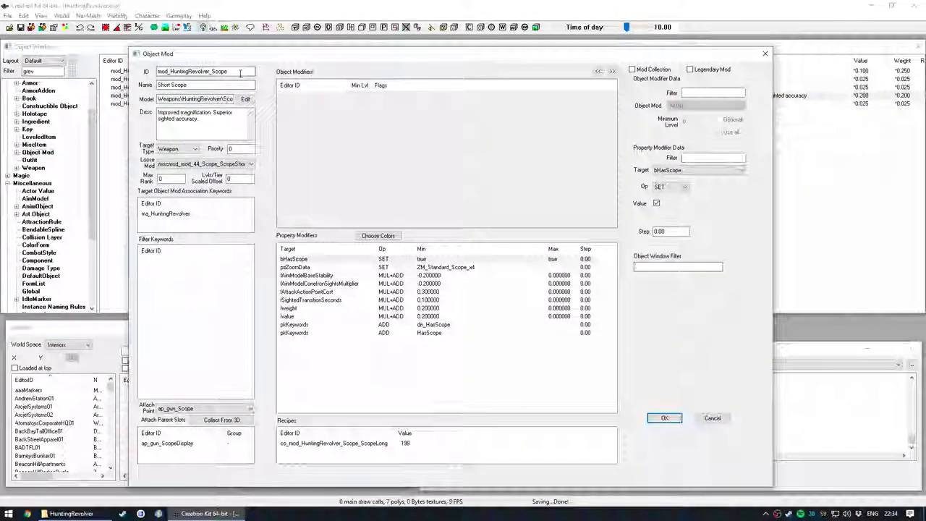
pyautogui.write('copeLong')
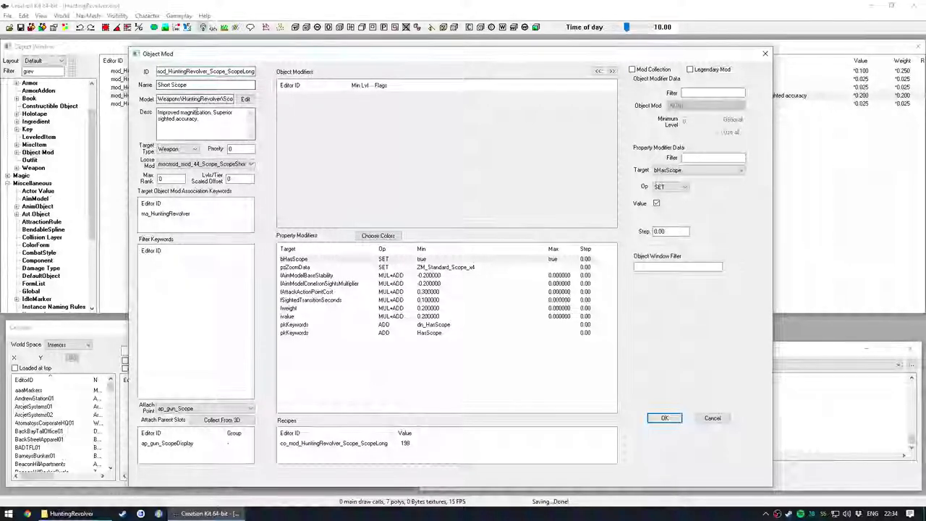
pyautogui.click(195, 85)
pyautogui.moveTo(171, 86); pyautogui.dragTo(157, 86)
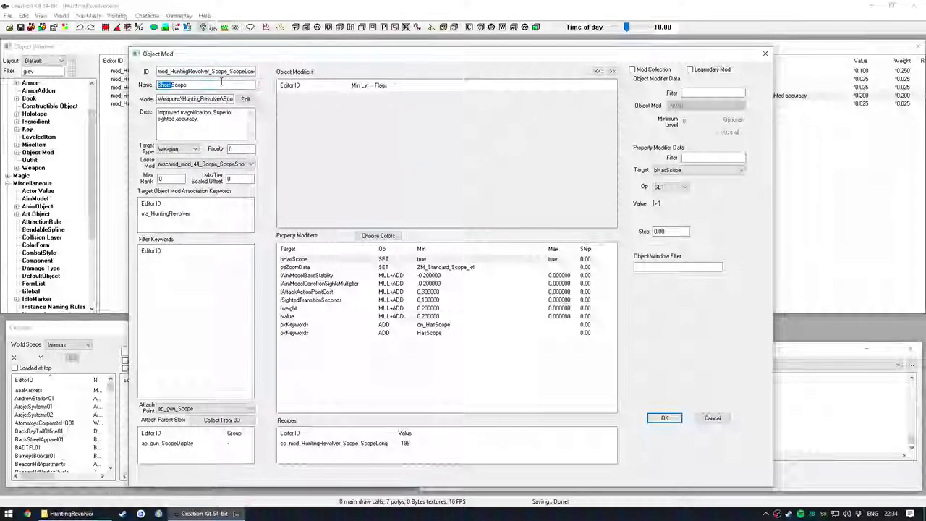
pyautogui.write('Long Scope')
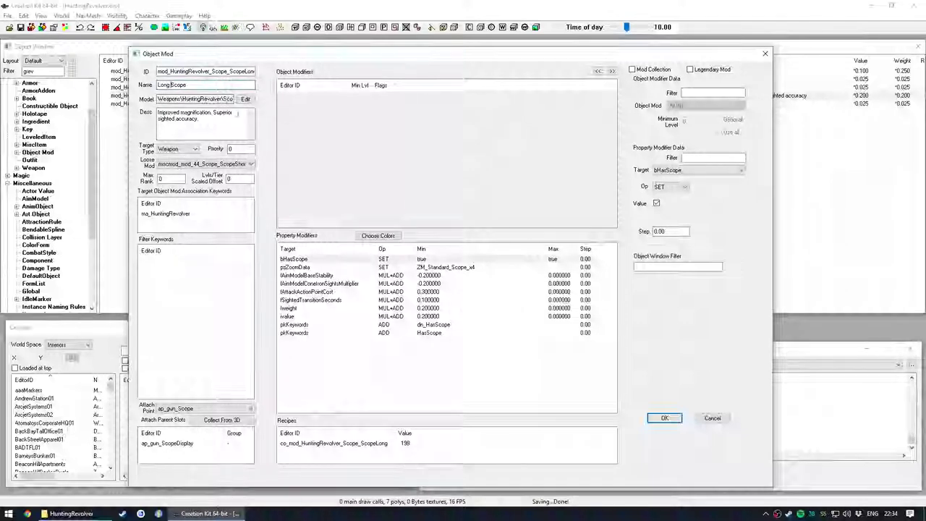
# Examine the zoom forms available for the object mod's zoom data modifier
pyautogui.click(460, 267)
pyautogui.click(712, 205)
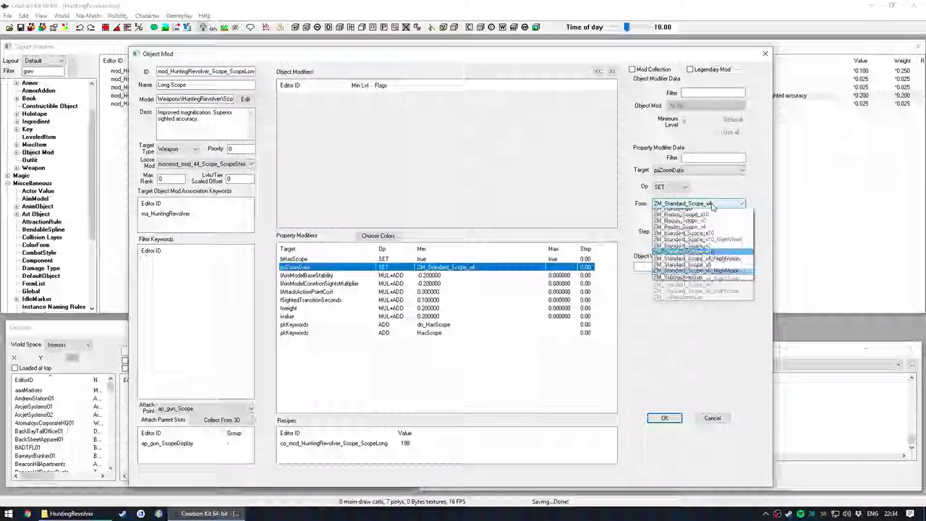
pyautogui.click(715, 204)
pyautogui.click(719, 208)
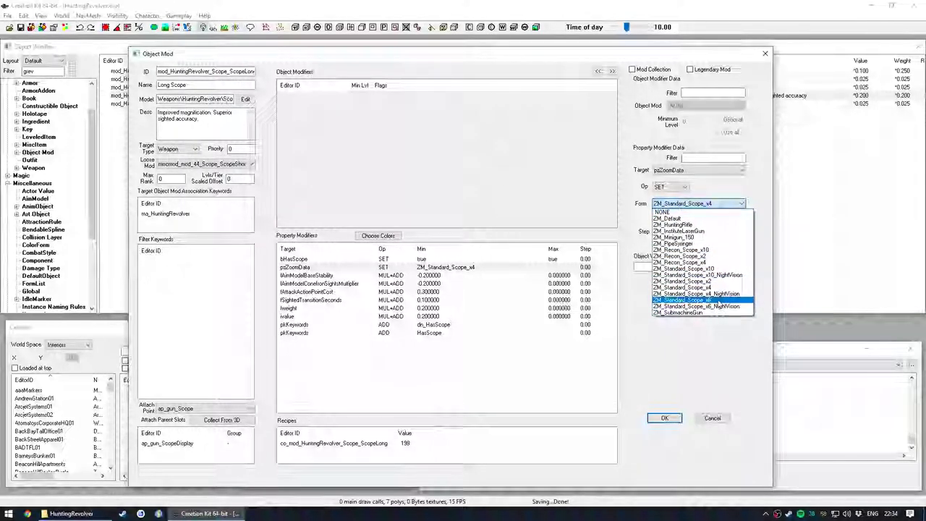
pyautogui.click(765, 244)
pyautogui.click(694, 206)
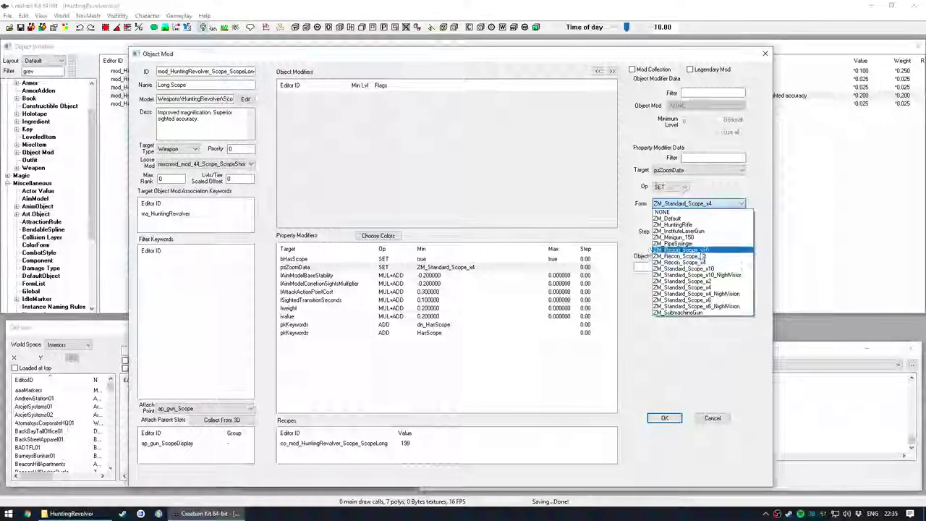
pyautogui.click(770, 219)
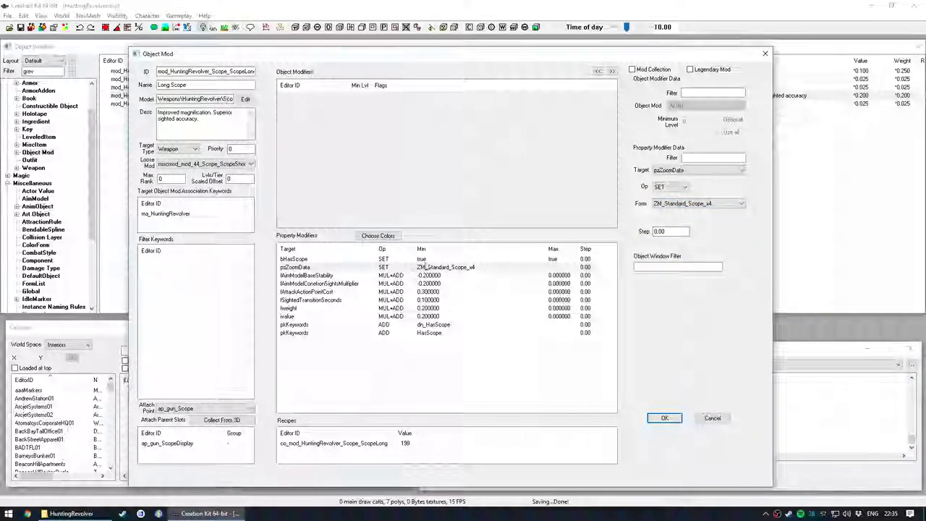
# Review the long scope's property modifiers, checking the dn_HasScope and HasScope keywords and the iValue settings
pyautogui.click(430, 260)
pyautogui.click(431, 324)
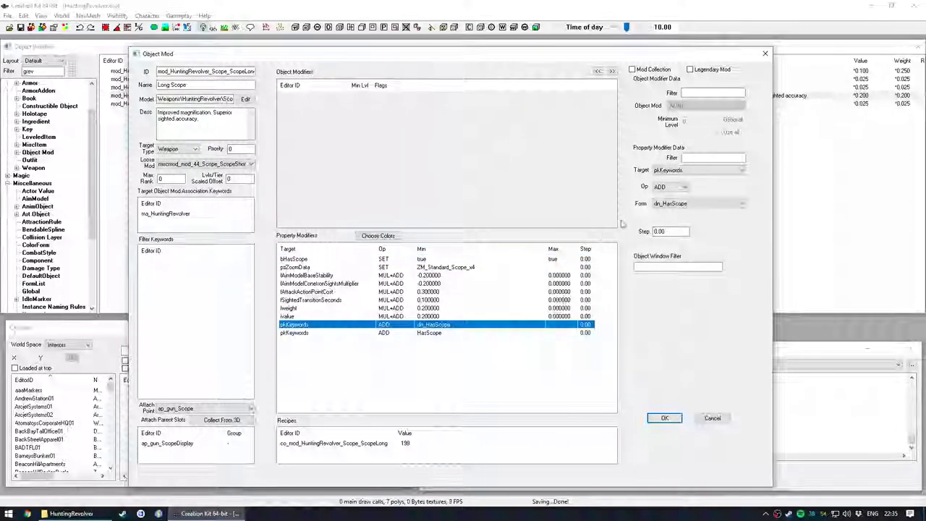
pyautogui.click(448, 333)
pyautogui.click(447, 324)
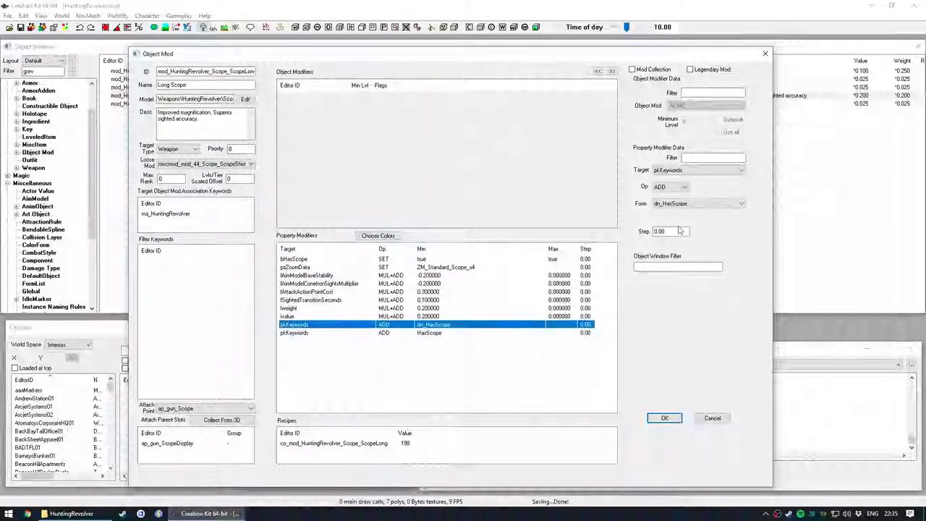
pyautogui.click(731, 204)
pyautogui.click(732, 205)
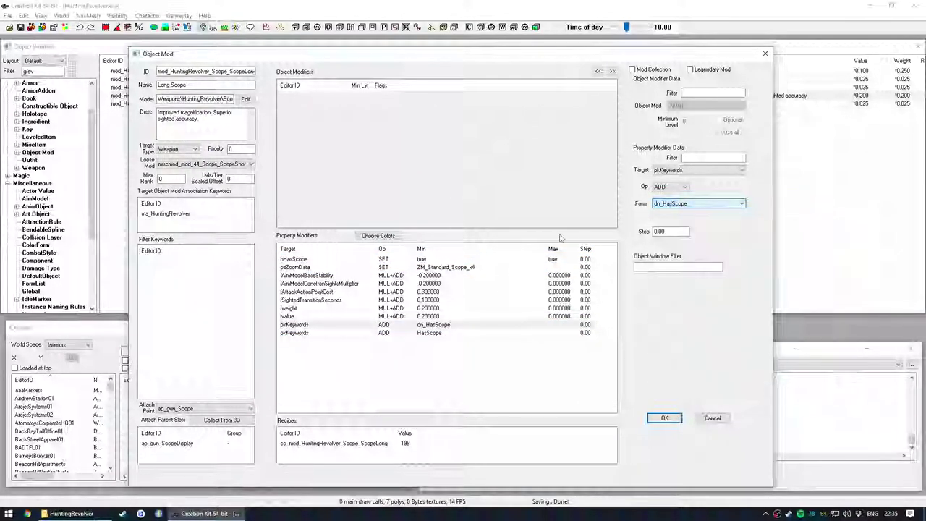
pyautogui.click(434, 316)
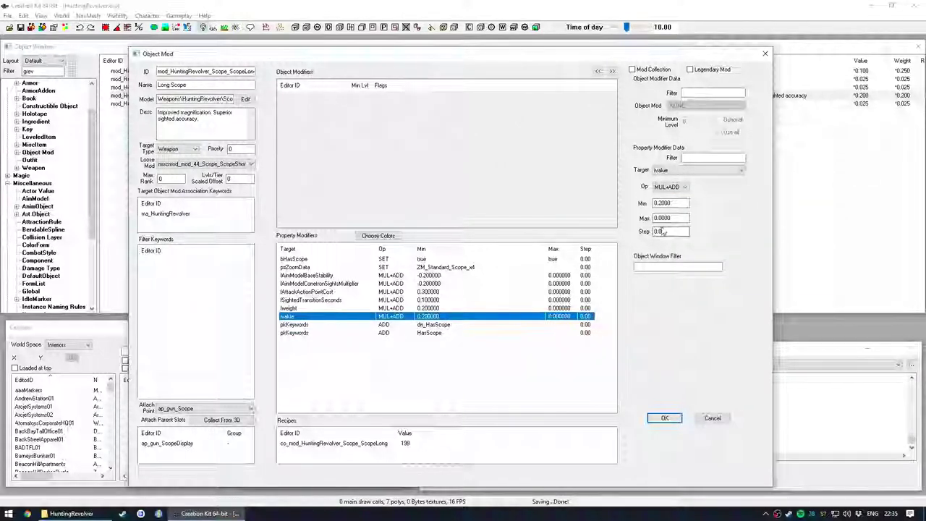
pyautogui.doubleClick(680, 203)
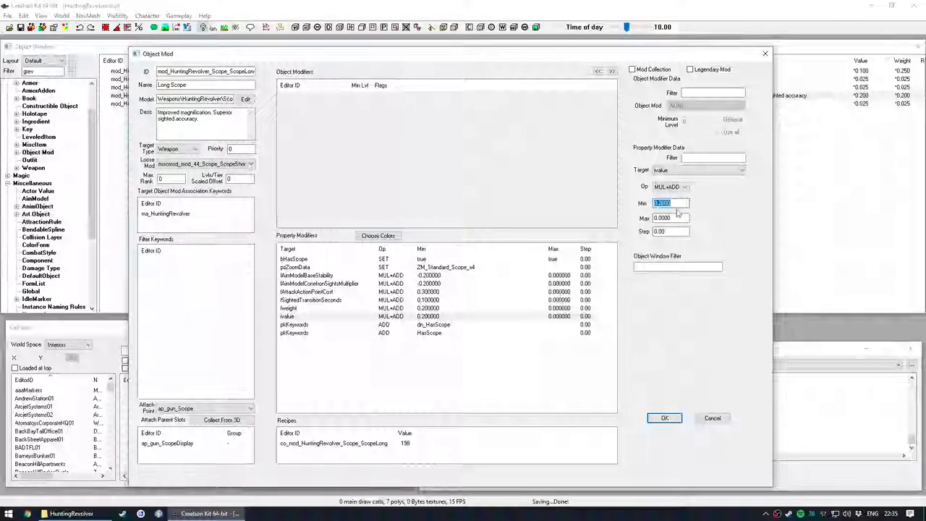
pyautogui.click(677, 217)
pyautogui.click(444, 357)
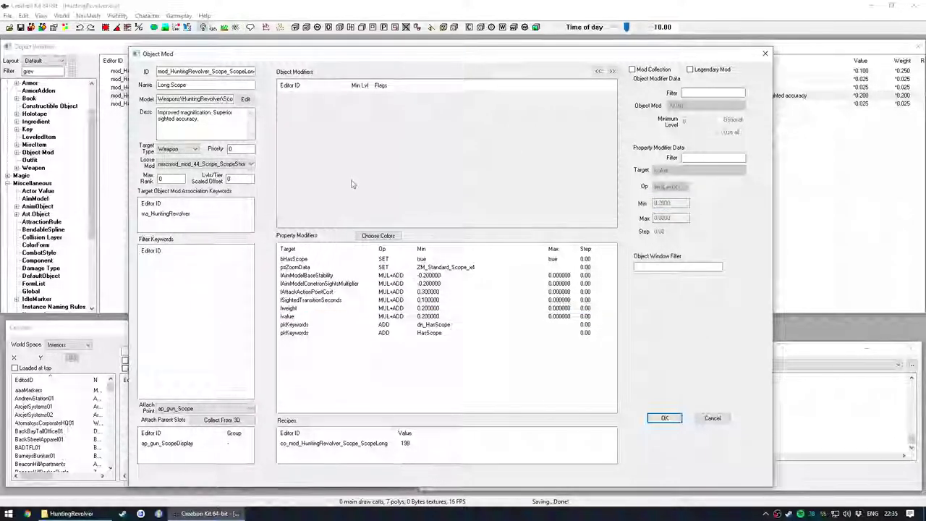
# Set the long scope object mod's loose mod to miscmod_mod_HuntingRevolver_Scope_LongScope and accept the object mod changes, including the rename
pyautogui.click(220, 165)
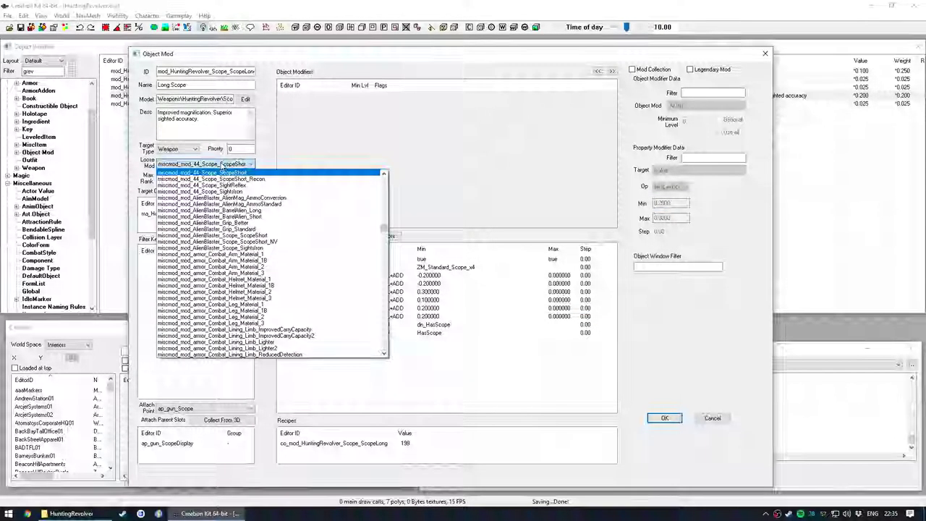
pyautogui.moveTo(381, 236); pyautogui.dragTo(382, 267)
pyautogui.scroll(10, 303, 242)
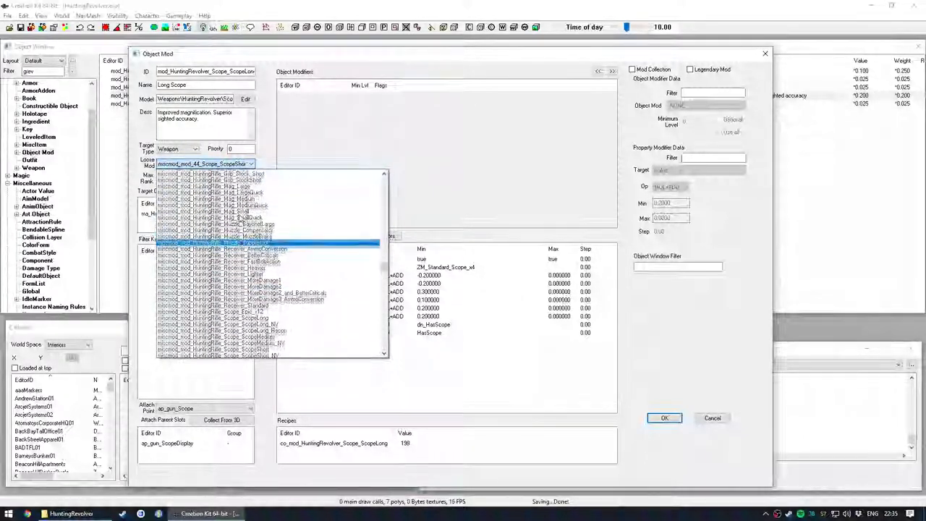
pyautogui.click(216, 279)
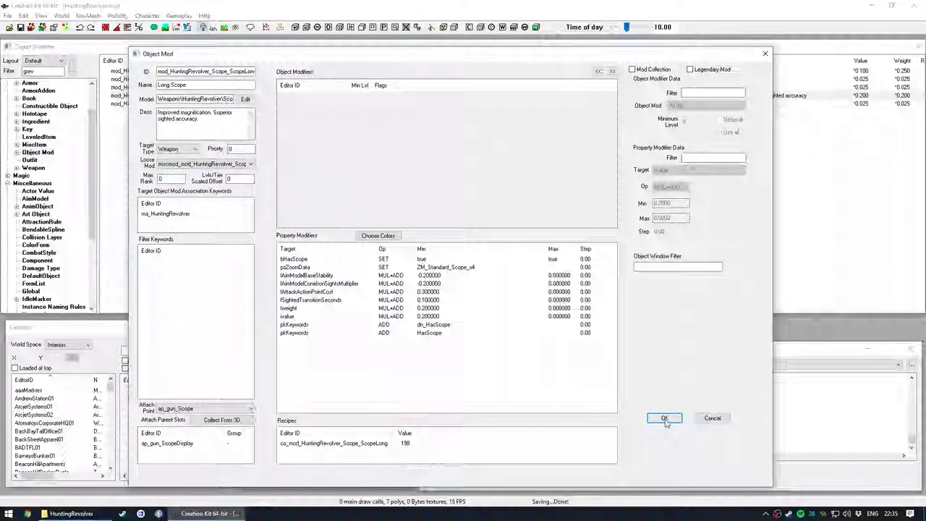
pyautogui.click(664, 419)
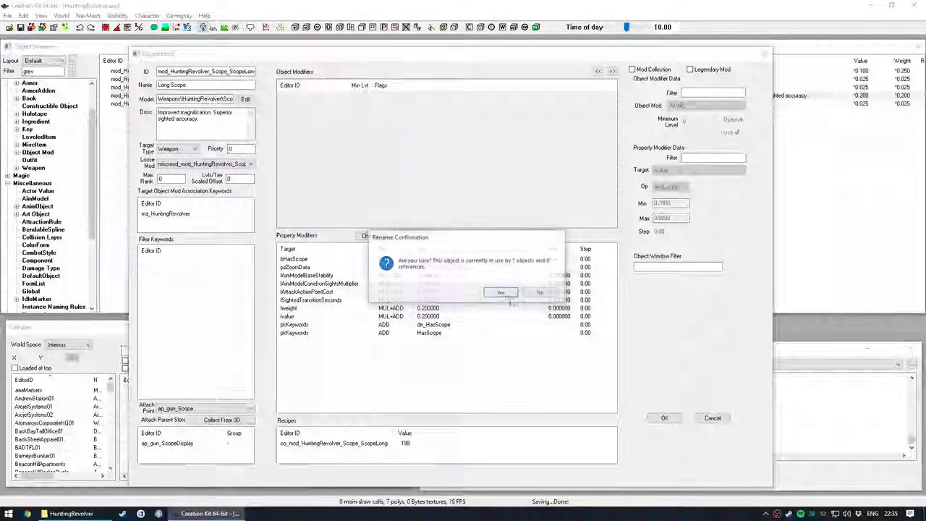
pyautogui.click(506, 293)
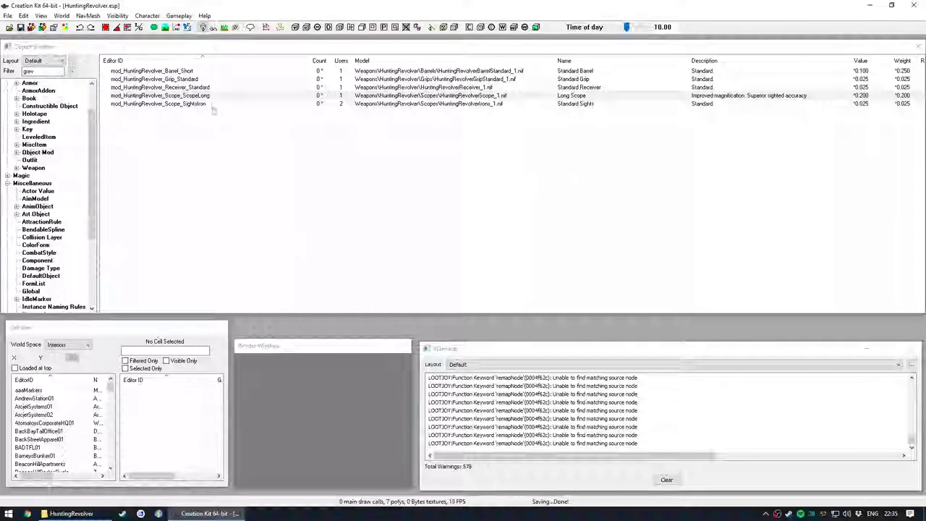
# Preview the model of mod_HuntingRevolver_Scope_ScopeLong, rotate around the scope, and close the preview
pyautogui.click(194, 96)
pyautogui.rightClick(216, 96)
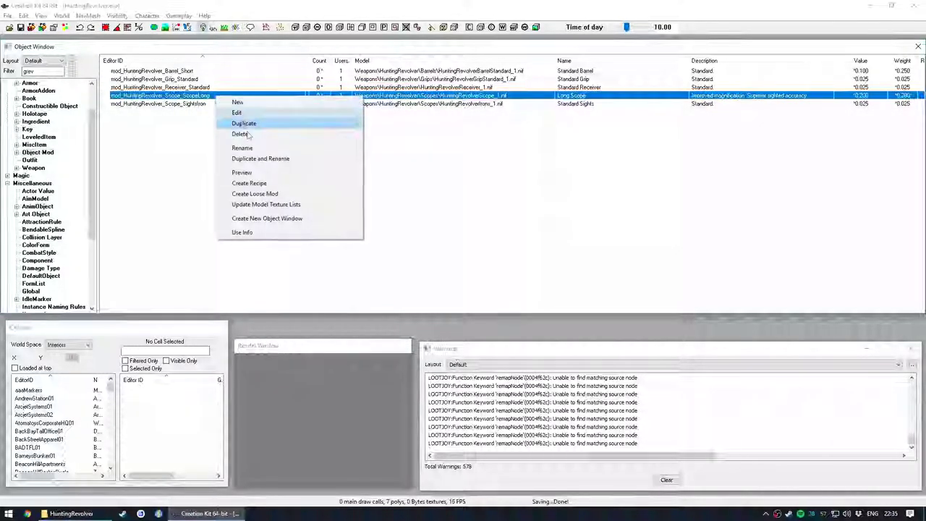
pyautogui.click(241, 172)
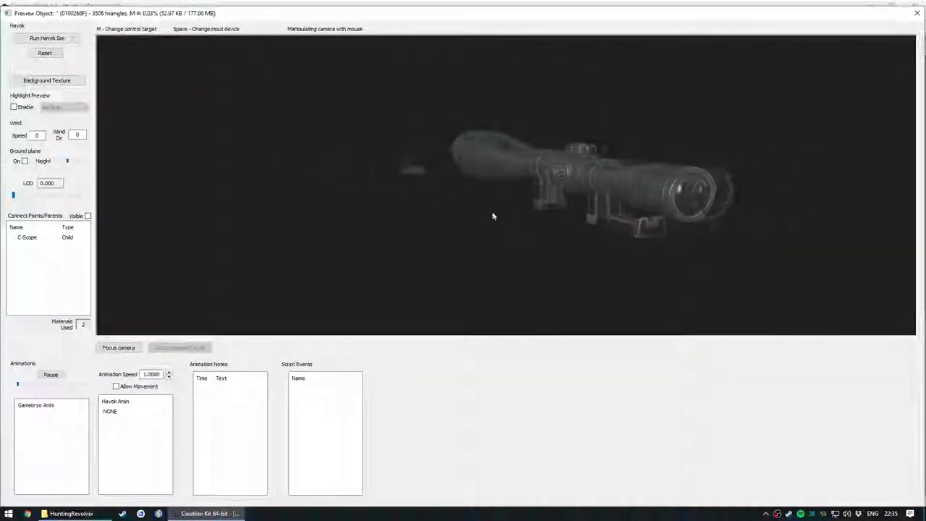
pyautogui.moveTo(492, 216); pyautogui.dragTo(476, 235)
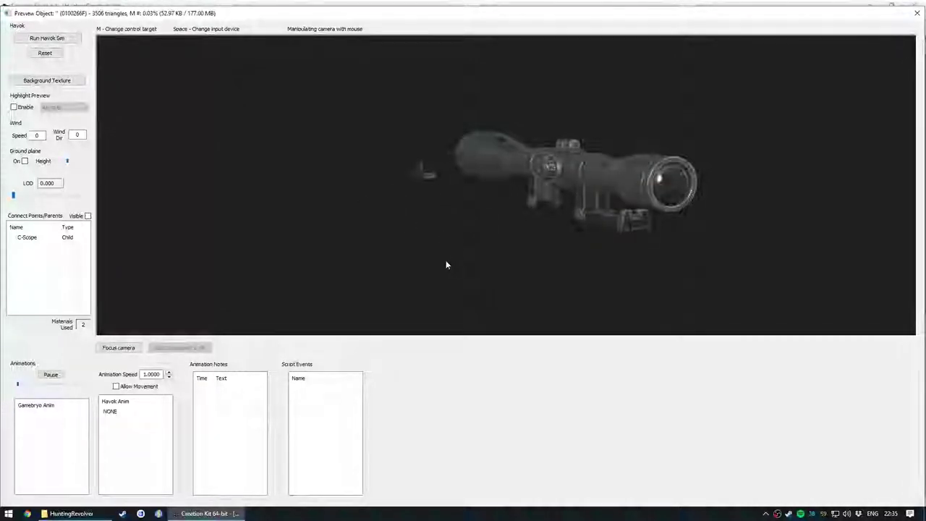
pyautogui.click(917, 13)
pyautogui.click(193, 138)
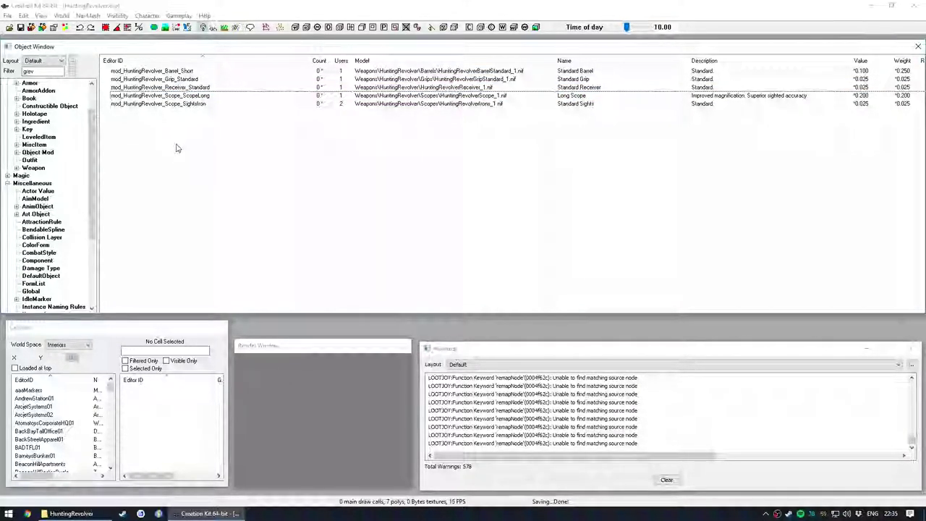
# Reopen the long scope object mod to check its loose mod assignment, and close it without changes
pyautogui.click(210, 96)
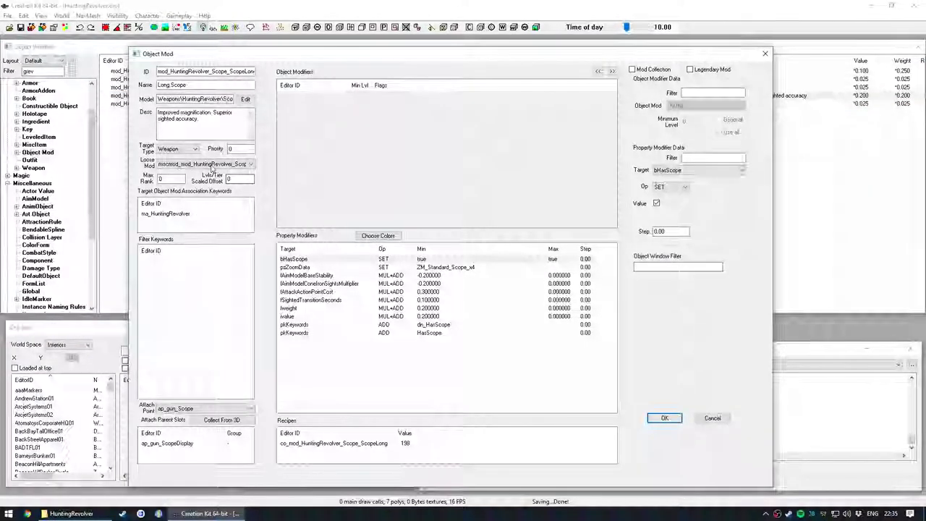
pyautogui.click(210, 164)
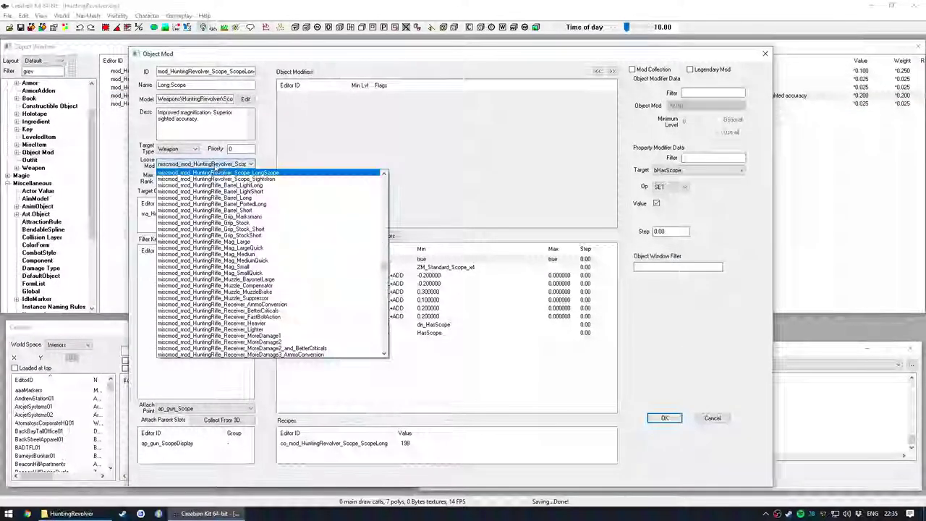
pyautogui.click(215, 166)
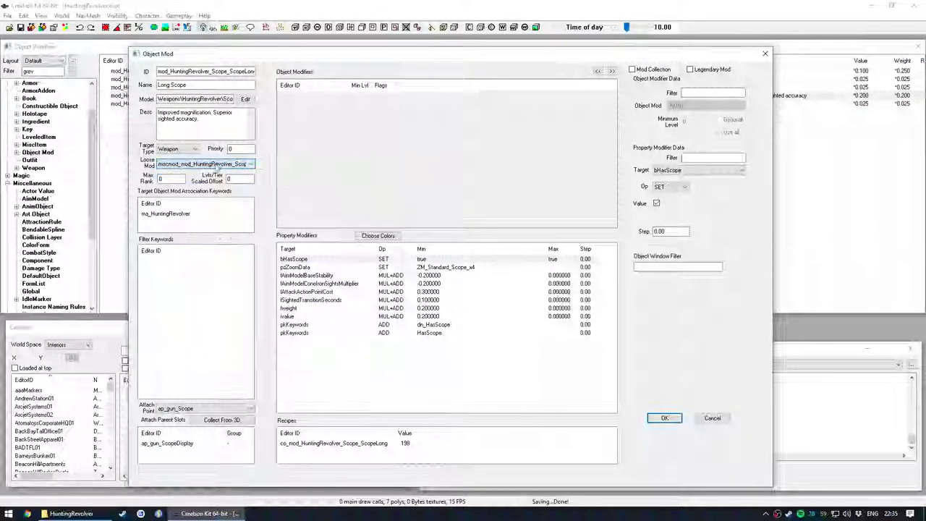
pyautogui.click(722, 423)
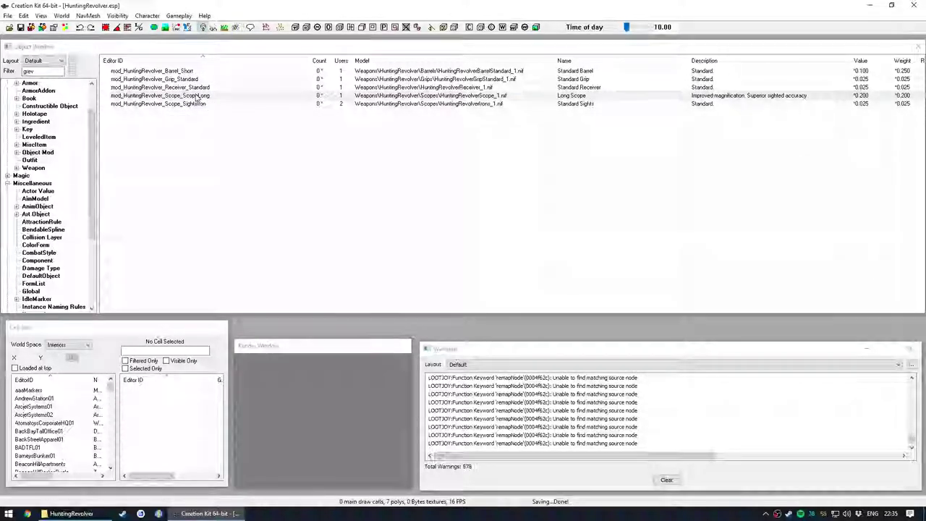
# Duplicate the mod_HuntingRevolver_Scope_SightsIron object mod and give the copy the ID mod_HuntingRevolver_Scope_SightsIron2 and the name Improved Sights
pyautogui.click(202, 103)
pyautogui.rightClick(203, 103)
pyautogui.click(230, 128)
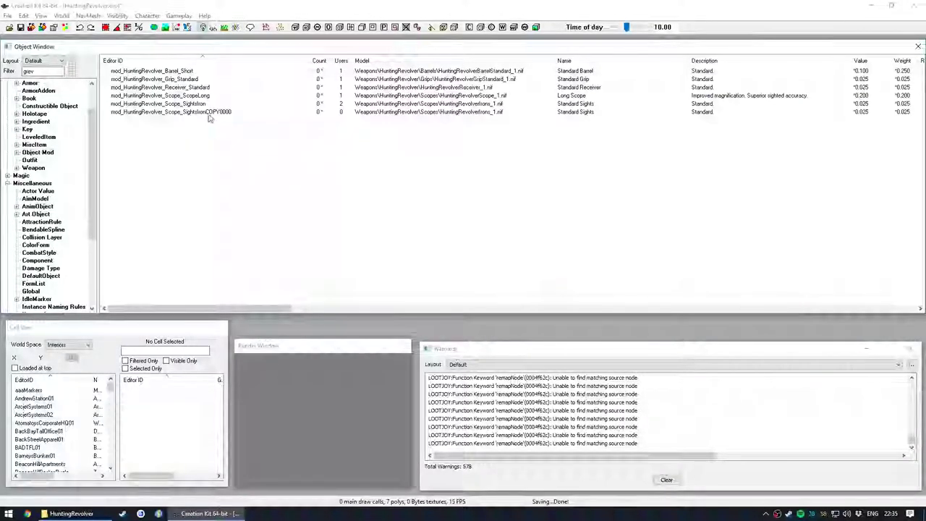
pyautogui.doubleClick(244, 113)
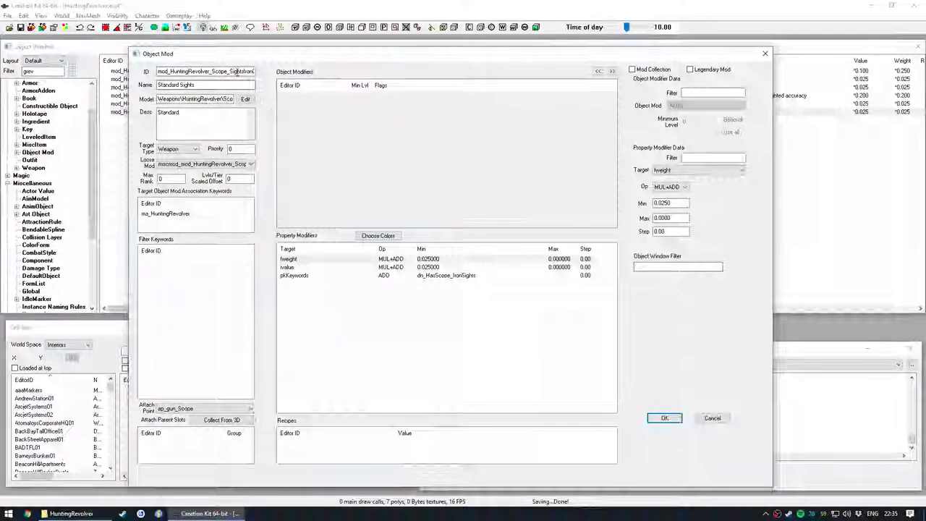
pyautogui.moveTo(245, 71); pyautogui.dragTo(256, 71)
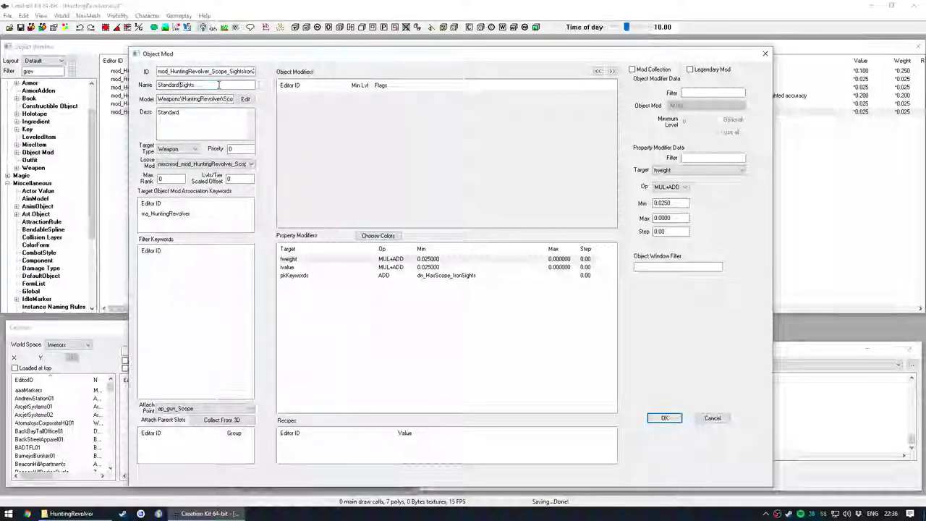
pyautogui.write('Improved')
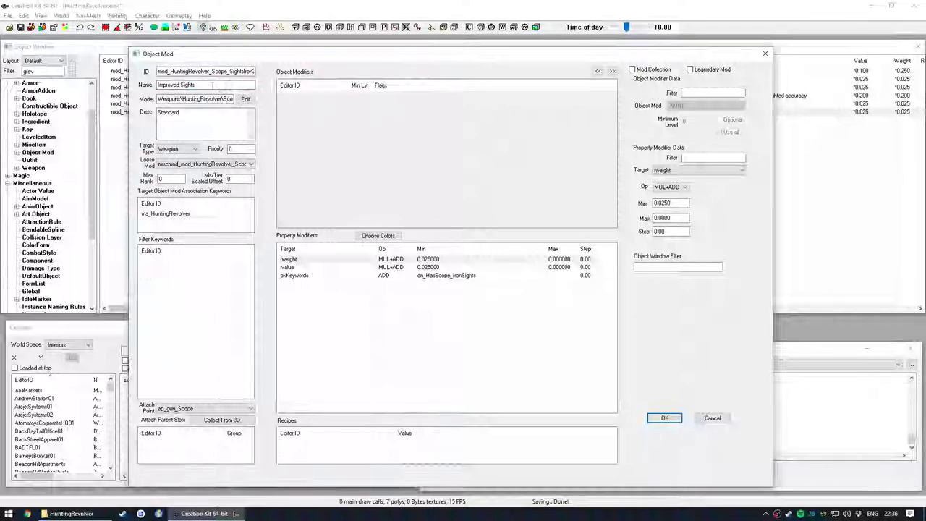
# Check which Hunting Revolver loose mods are available for the improved sights object mod
pyautogui.moveTo(232, 54); pyautogui.dragTo(364, 49)
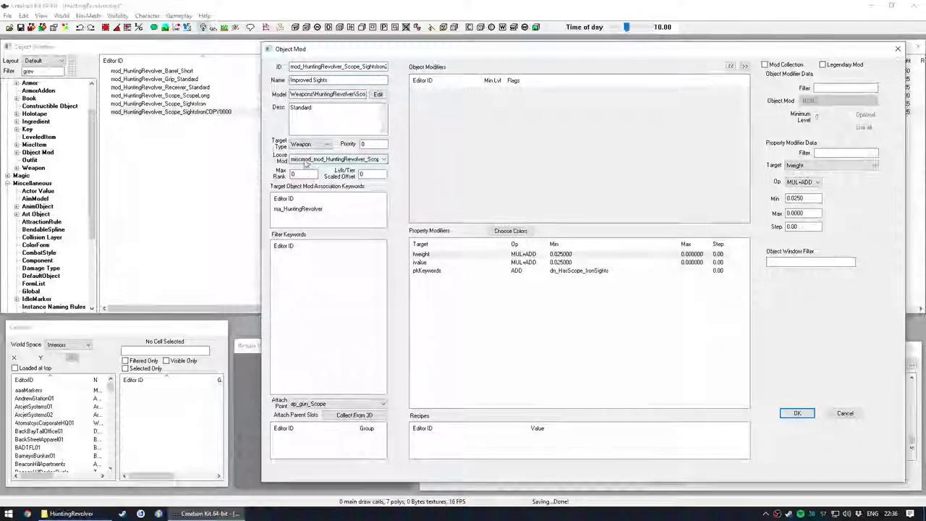
pyautogui.click(310, 160)
pyautogui.scroll(2, 331, 171)
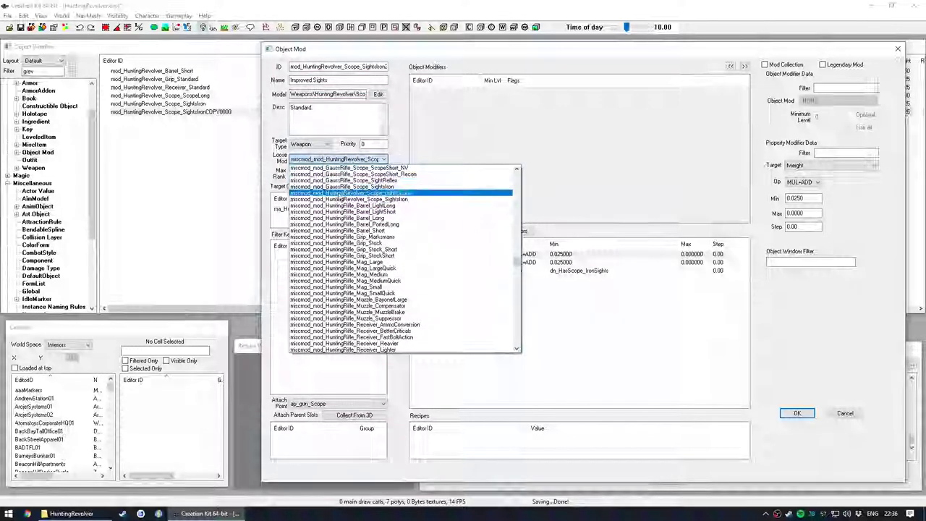
pyautogui.click(448, 130)
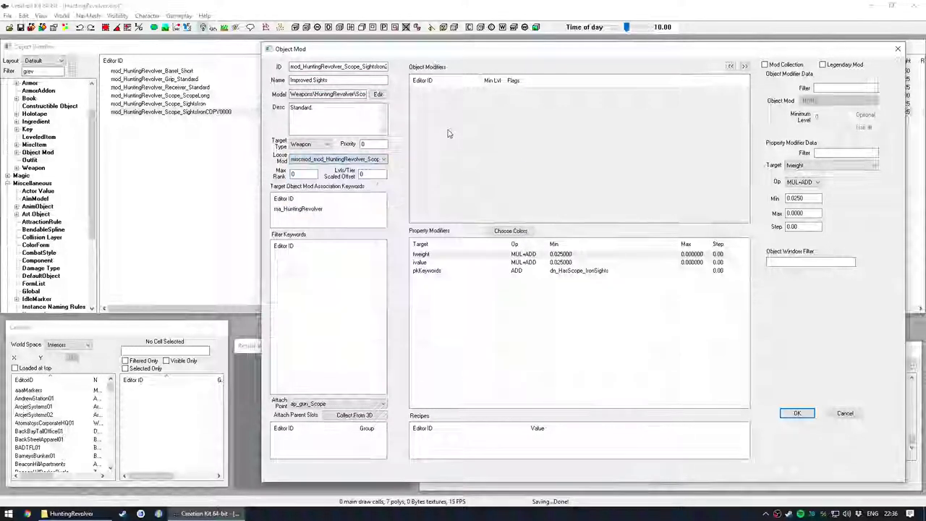
pyautogui.click(331, 159)
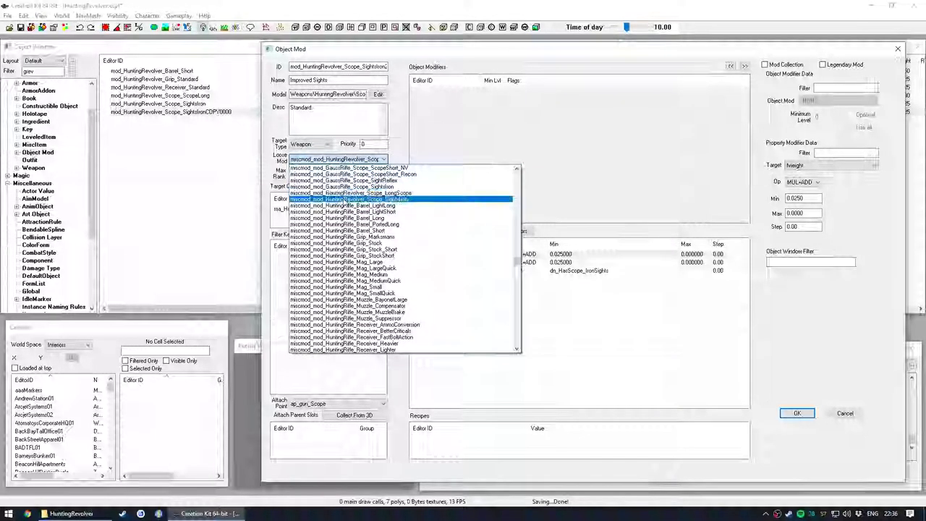
pyautogui.scroll(9, 349, 271)
pyautogui.scroll(-10, 353, 264)
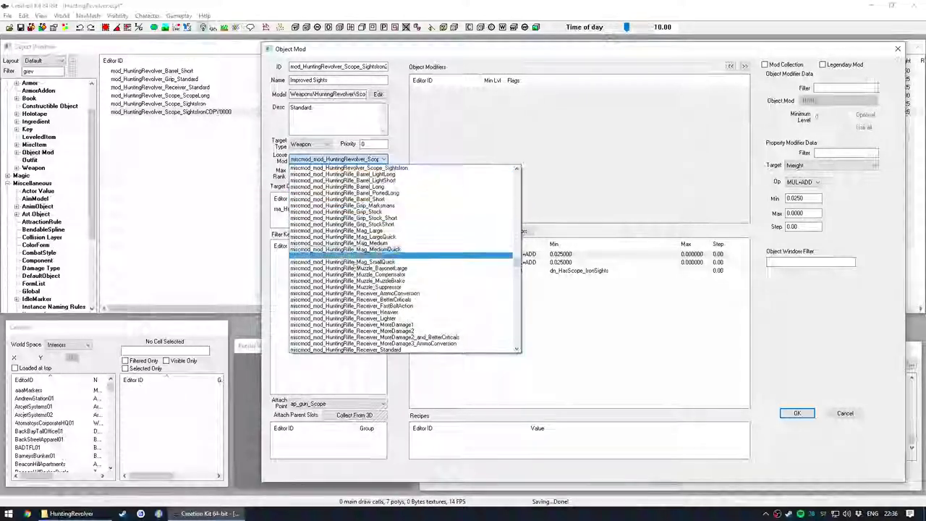
pyautogui.click(419, 139)
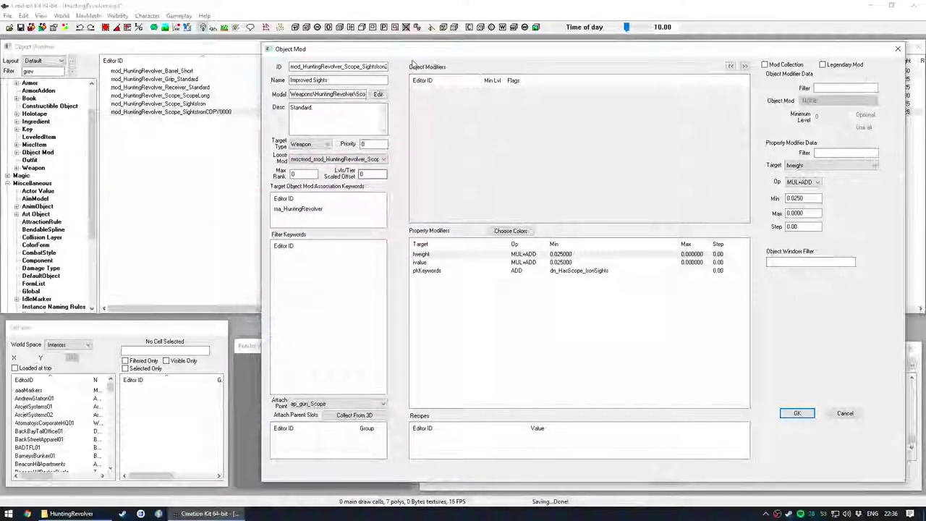
# Accept the improved sights object mod as a rename without creating a new form, and save the plugin
pyautogui.moveTo(412, 49); pyautogui.dragTo(351, 45)
pyautogui.click(734, 410)
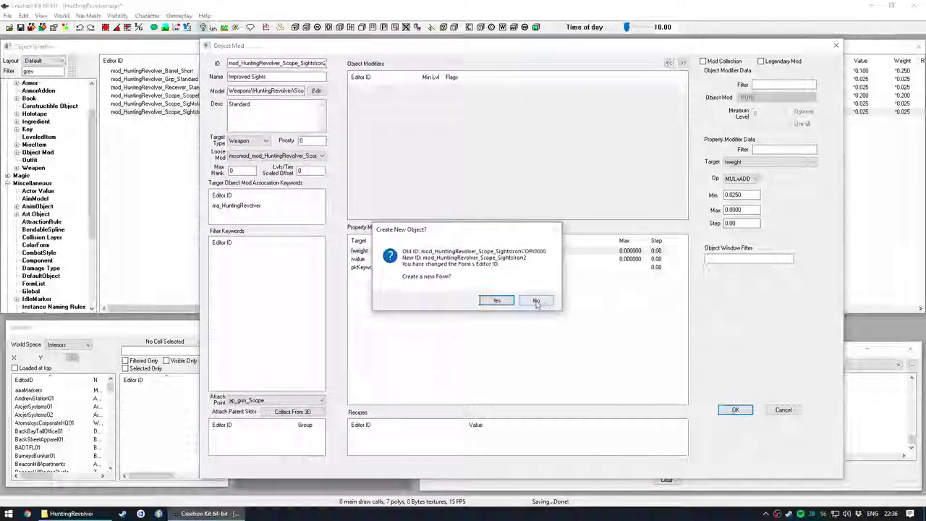
pyautogui.click(536, 301)
pyautogui.click(499, 293)
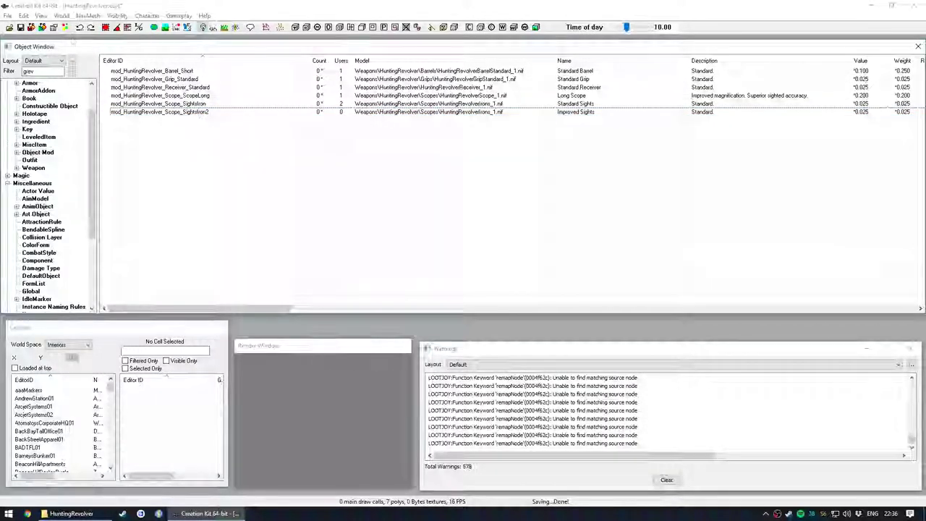
pyautogui.click(21, 28)
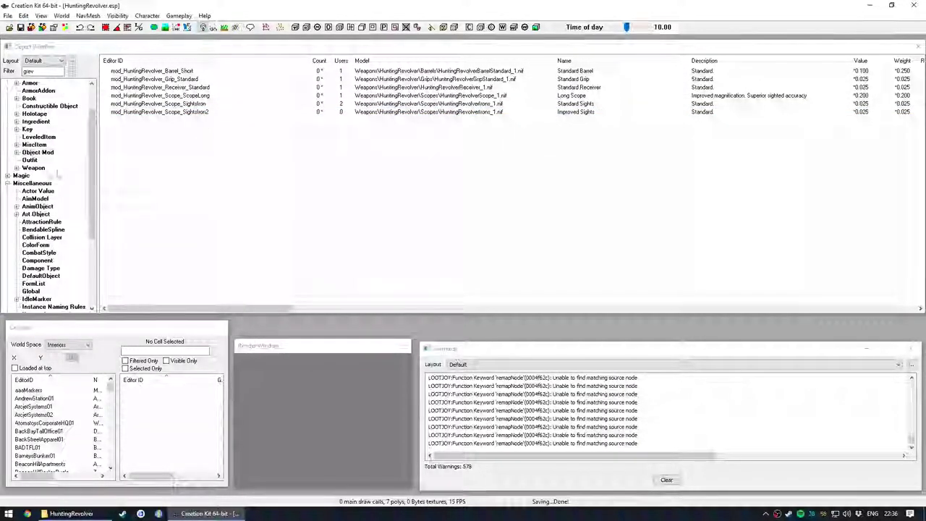
# Duplicate the miscmod_mod_HuntingRevolver_Scope_SightsIron loose mod among the misc items and open the copy for editing
pyautogui.click(194, 113)
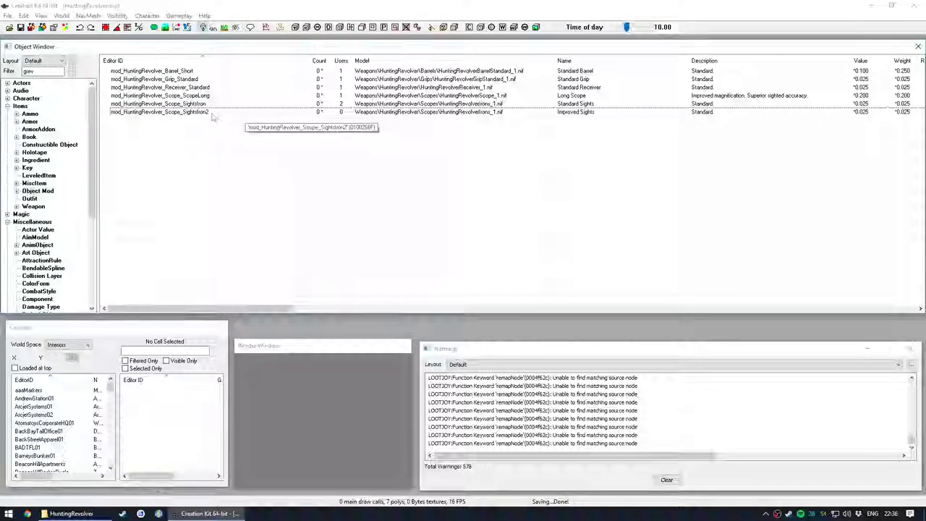
pyautogui.click(32, 184)
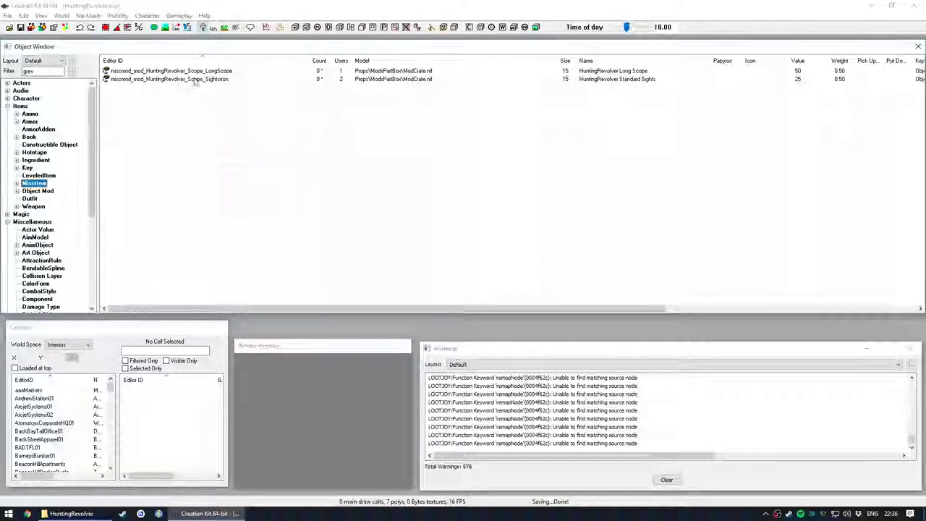
pyautogui.rightClick(194, 80)
pyautogui.click(217, 105)
pyautogui.doubleClick(217, 88)
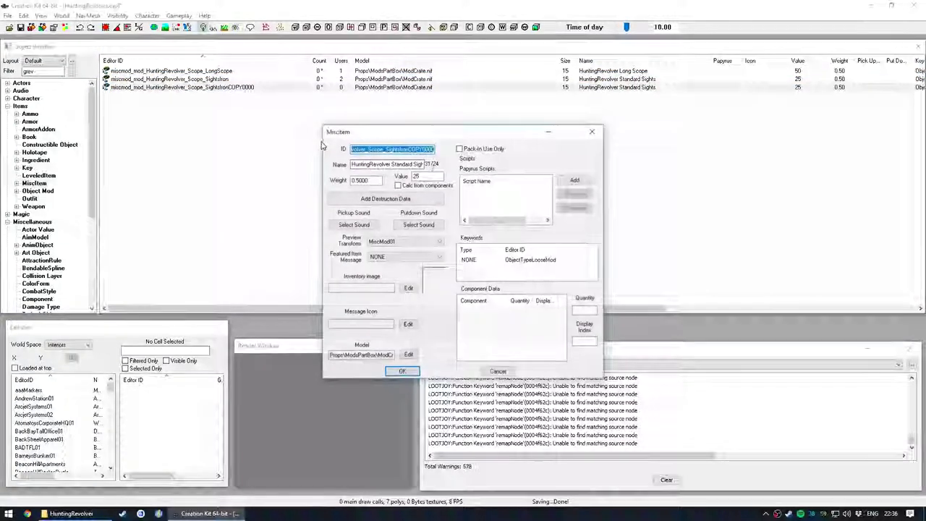
# Set the copied loose mod's value to 26, its name to HuntingRevolver Improved Sights and its ID to miscmod_mod_HuntingRevolver_Scope_SightsIron2, without creating a new form
pyautogui.click(425, 175)
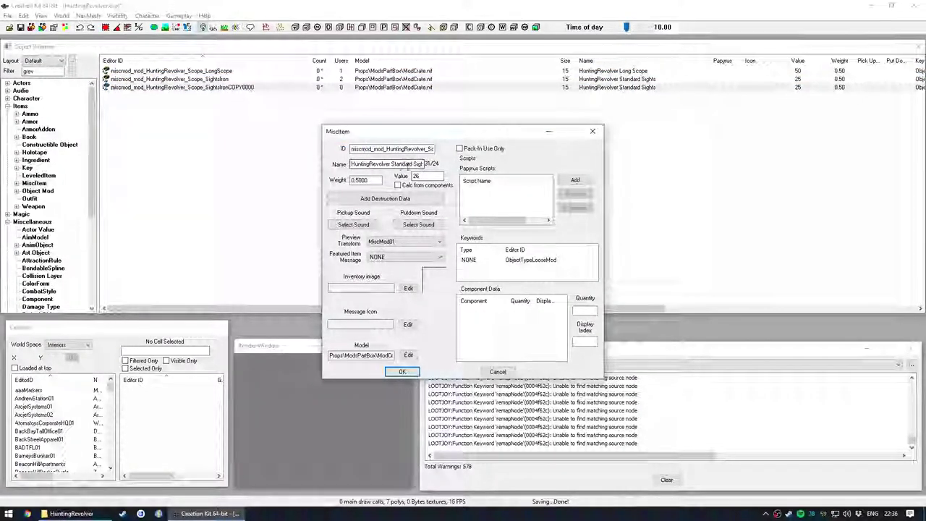
pyautogui.moveTo(407, 164); pyautogui.dragTo(396, 164)
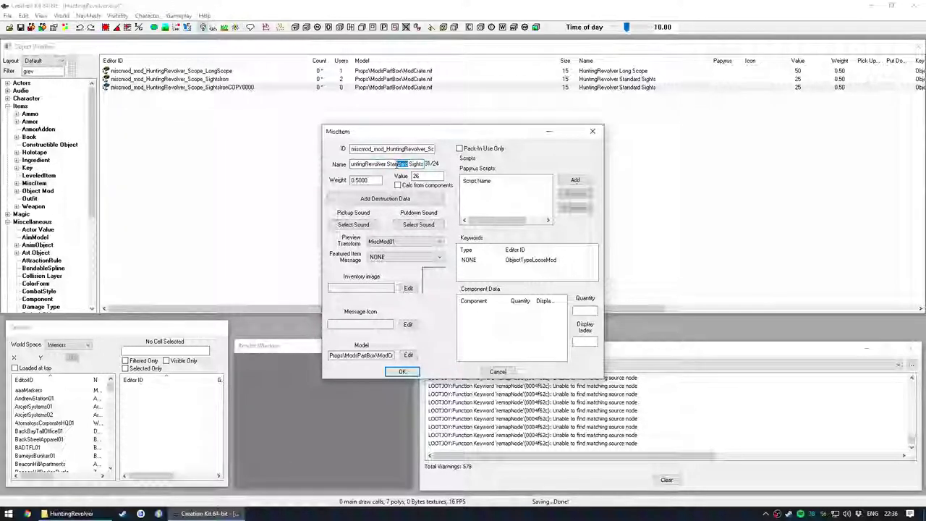
pyautogui.write('Improve')
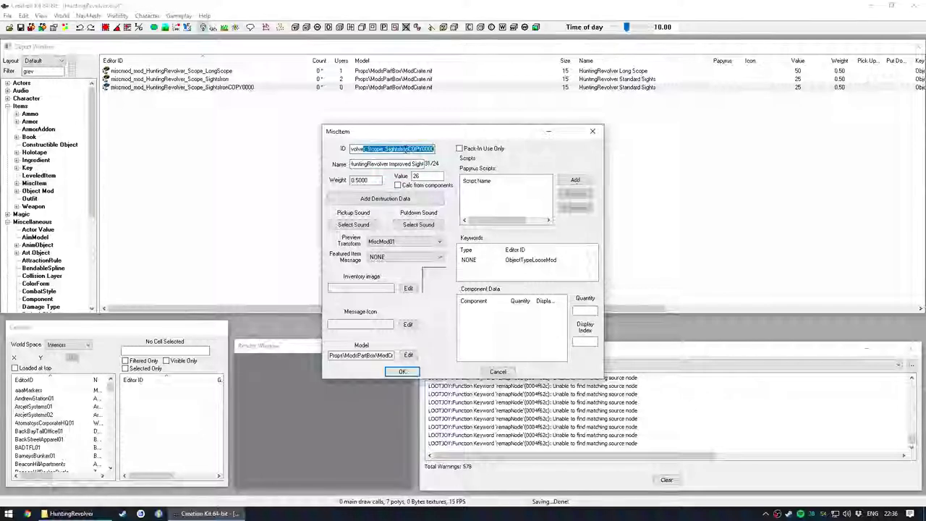
pyautogui.write('2')
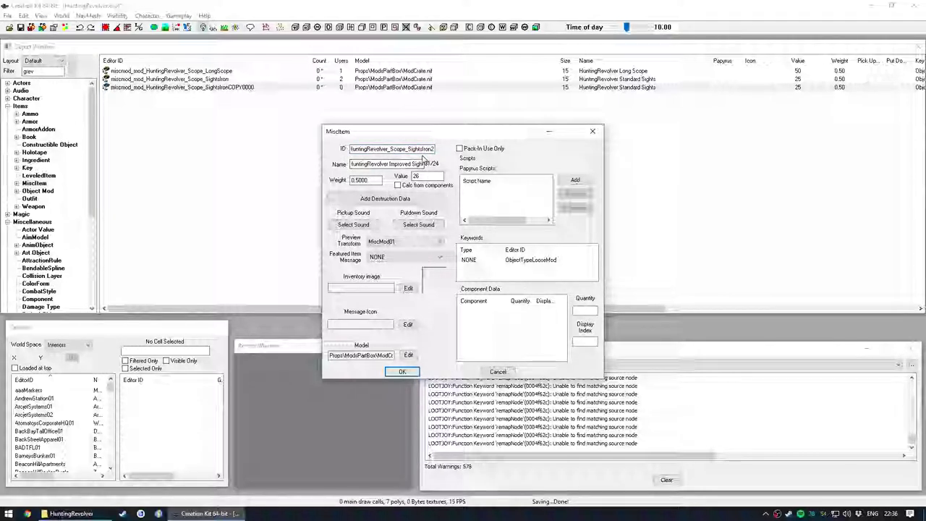
pyautogui.click(402, 371)
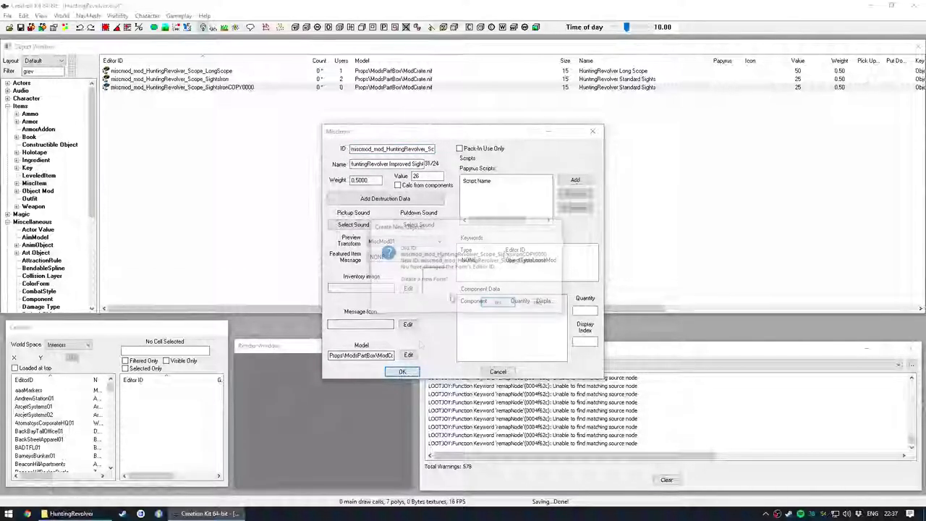
pyautogui.click(506, 294)
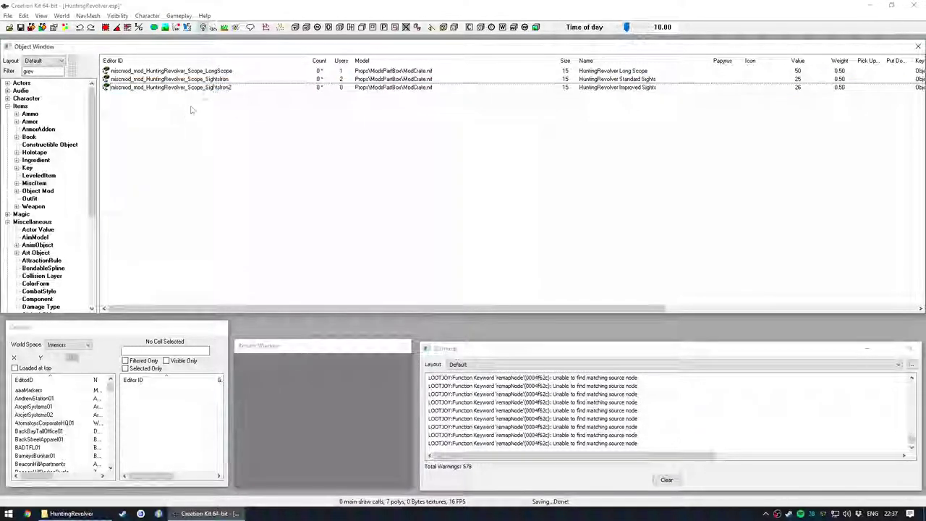
# Assign the new improved sights loose mod to the mod_HuntingRevolver_Scope_SightsIron2 object mod and save the plugin
pyautogui.click(43, 190)
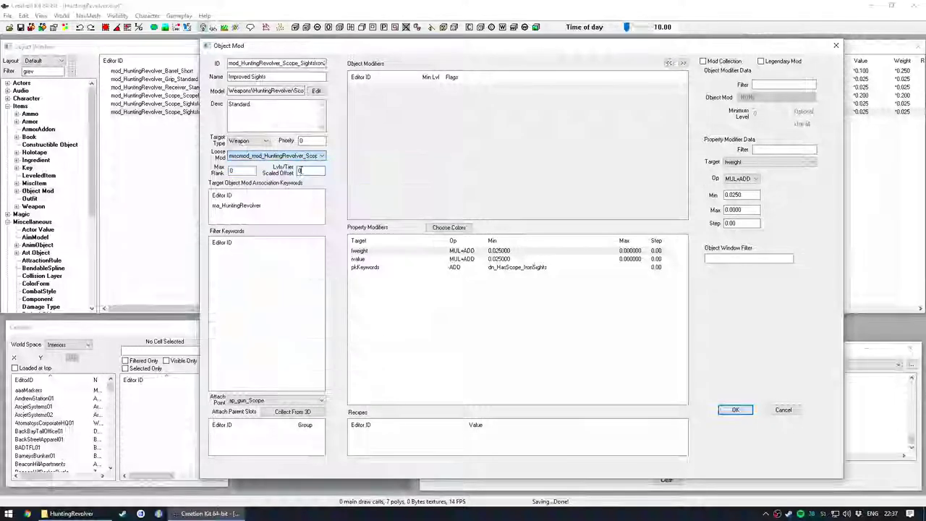
pyautogui.click(733, 410)
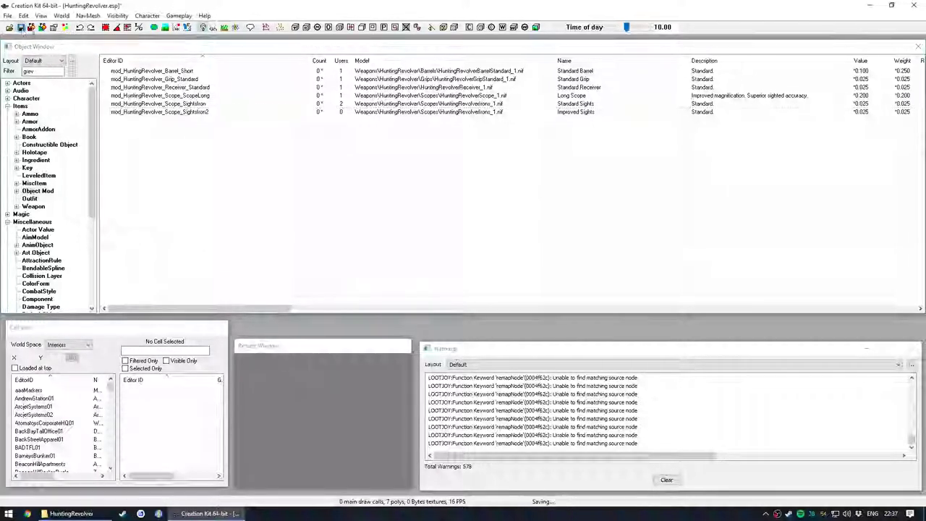
# Duplicate the co_mod_HuntingRevolver_Scope_Irons recipe among the constructible objects and open the copy for editing
pyautogui.click(43, 145)
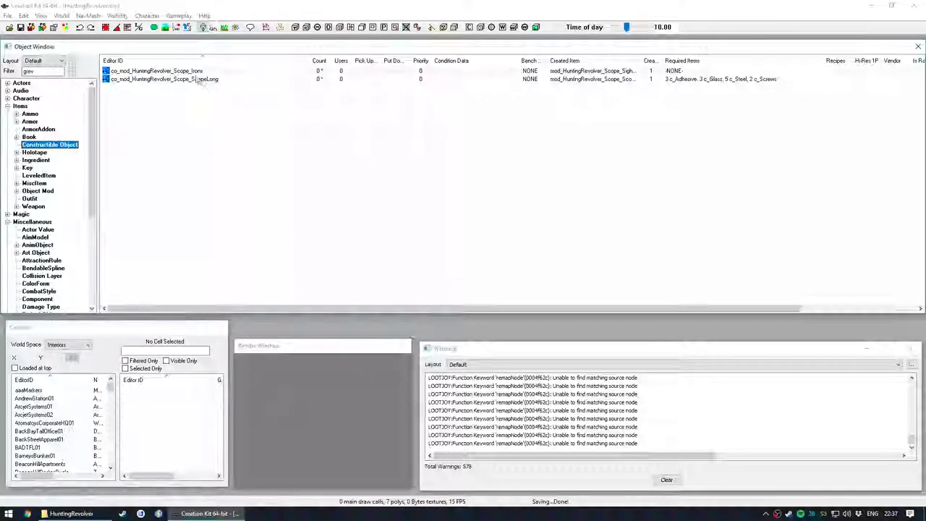
pyautogui.rightClick(196, 71)
pyautogui.click(206, 100)
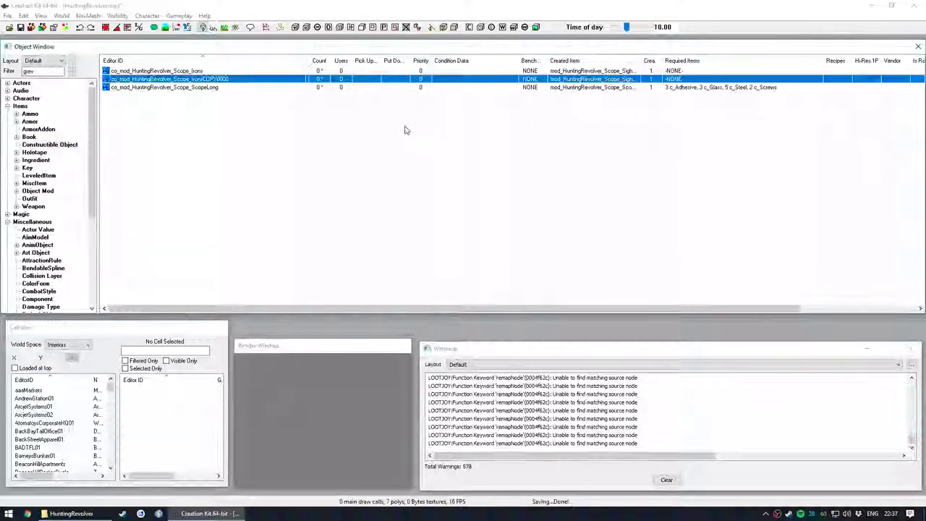
pyautogui.doubleClick(405, 79)
# Set the copied recipe's ID to co_mod_HuntingRevolver_Scope_Irons2 and its created object to mod_HuntingRevolver_Scope_SightsIron2
pyautogui.moveTo(390, 143); pyautogui.dragTo(346, 143)
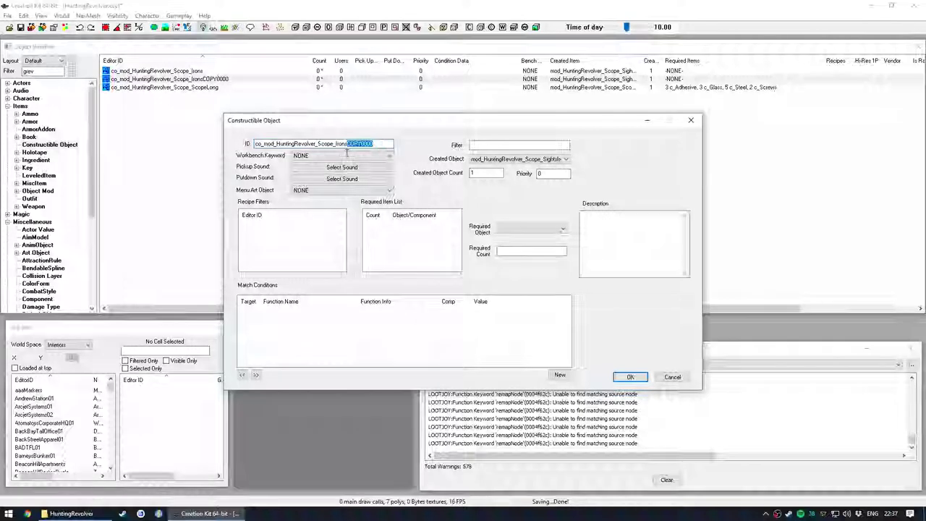
pyautogui.write('2')
pyautogui.click(543, 159)
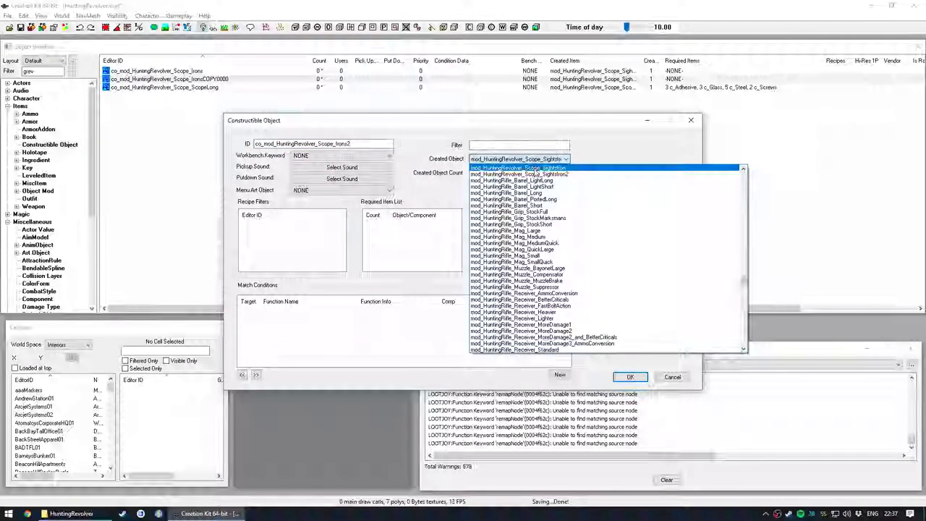
pyautogui.click(558, 175)
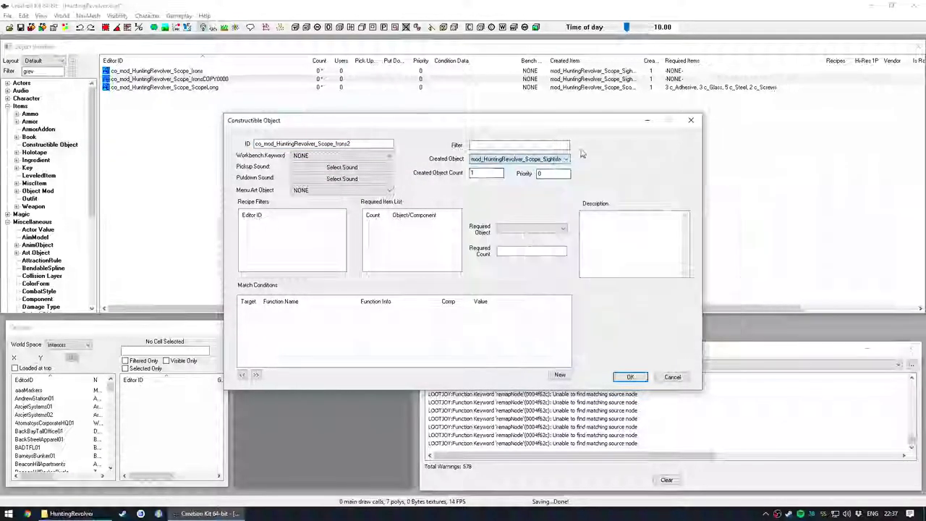
# Add the c_Screws component with a count of 2 to the recipe's required items, filtering the forms by c_
pyautogui.rightClick(397, 230)
pyautogui.click(420, 233)
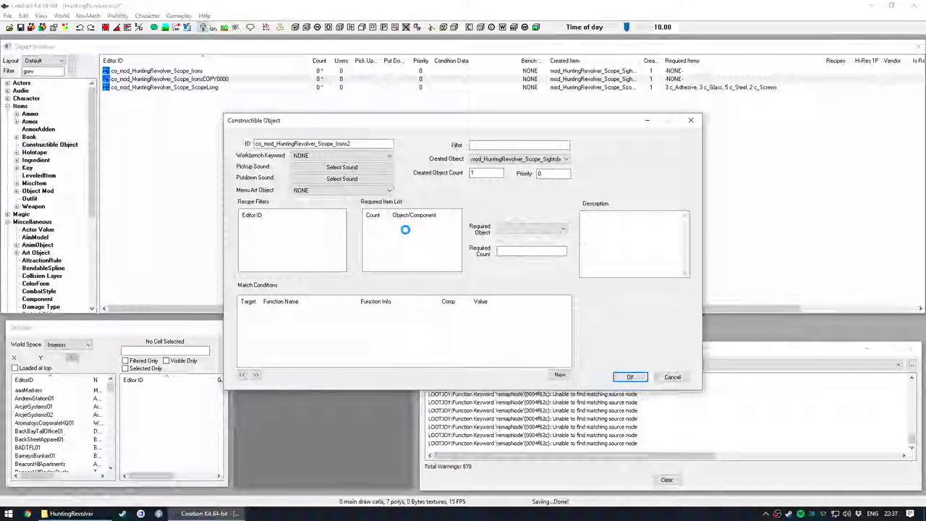
pyautogui.moveTo(312, 144); pyautogui.dragTo(454, 182)
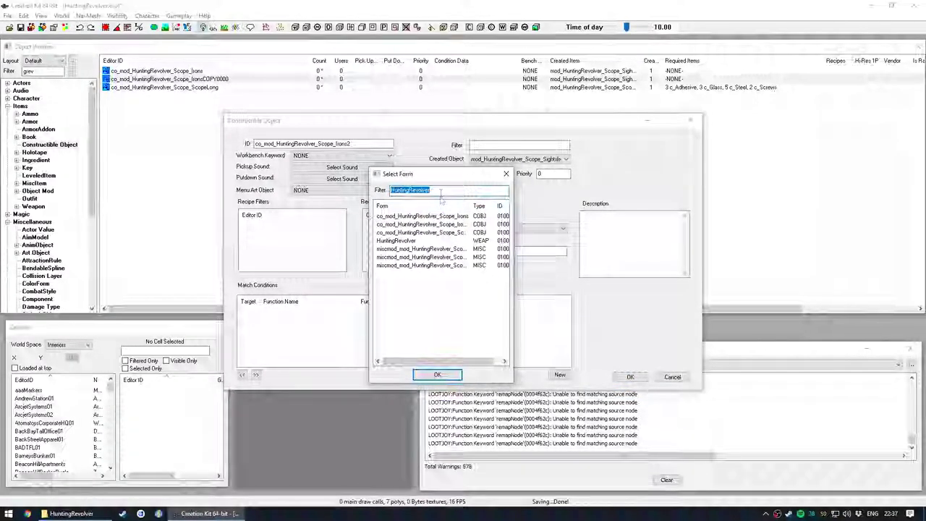
pyautogui.write('c_')
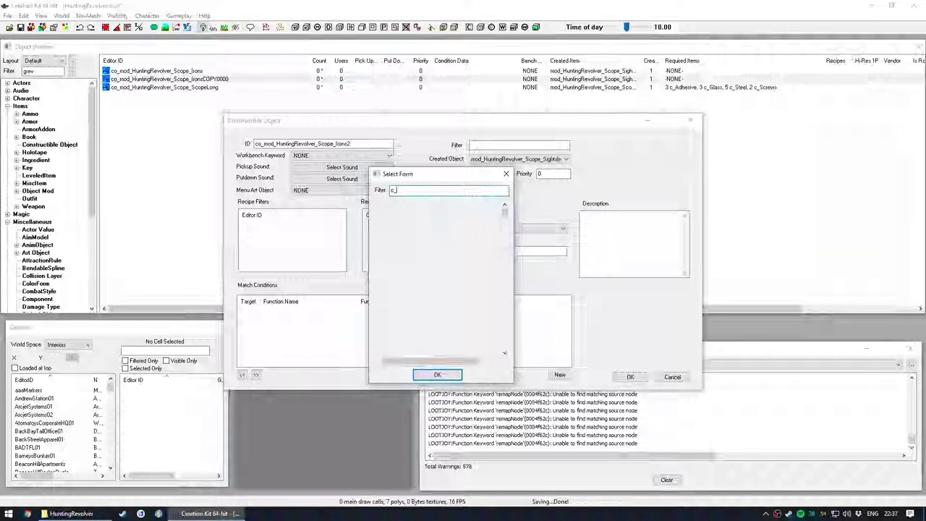
pyautogui.scroll(-10, 402, 288)
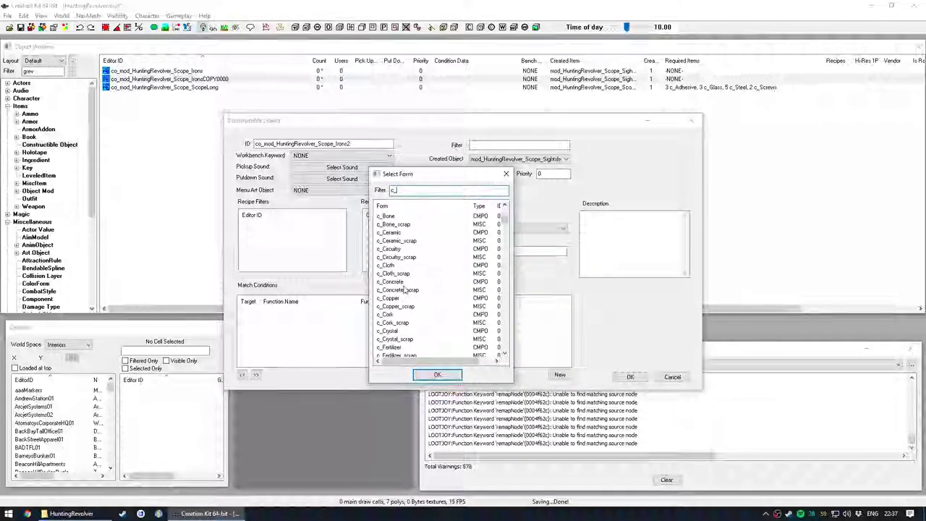
pyautogui.scroll(-2, 407, 290)
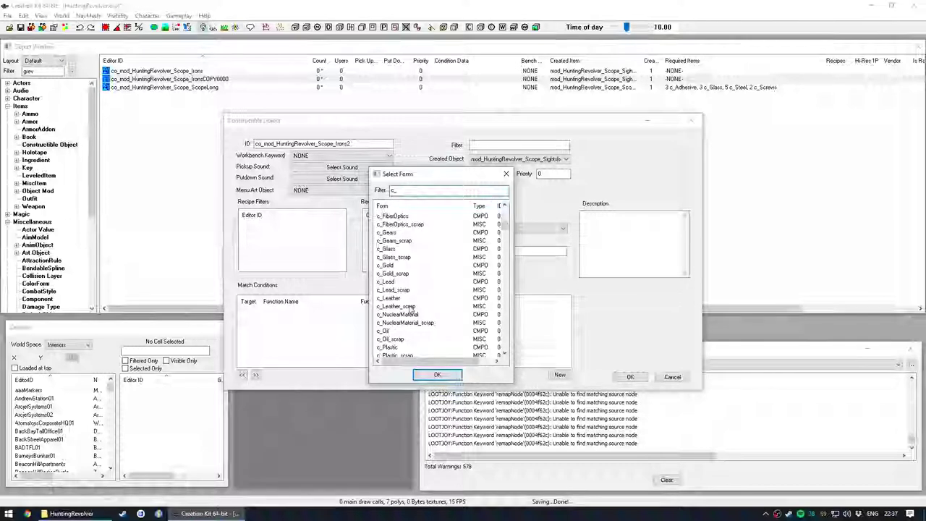
pyautogui.scroll(-4, 410, 309)
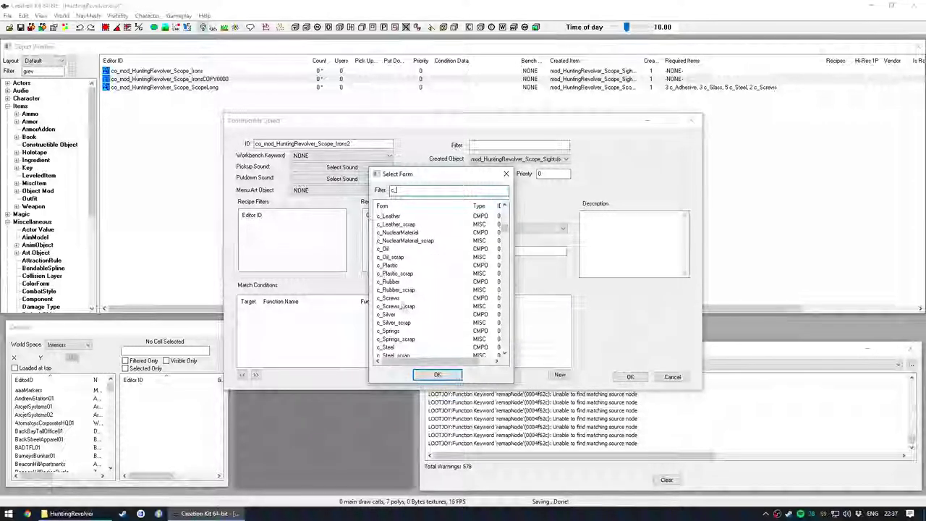
pyautogui.doubleClick(389, 298)
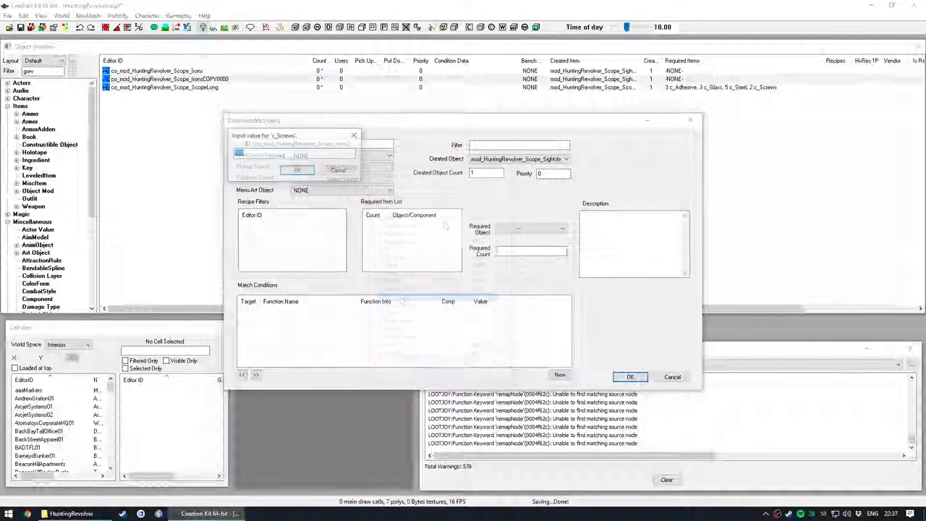
pyautogui.write('2')
pyautogui.click(305, 172)
# Add the c_Steel component with a count of 2 to the recipe's required items
pyautogui.rightClick(398, 245)
pyautogui.click(415, 250)
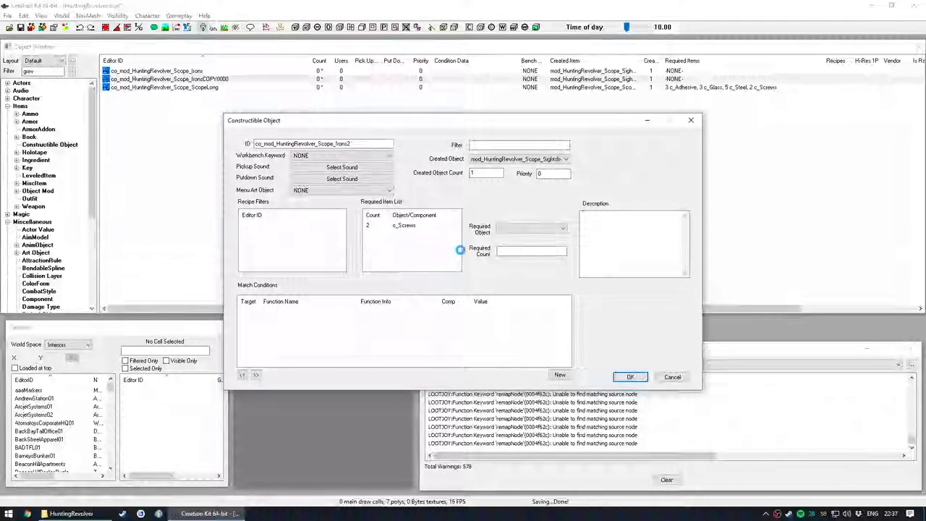
pyautogui.scroll(-20, 276, 238)
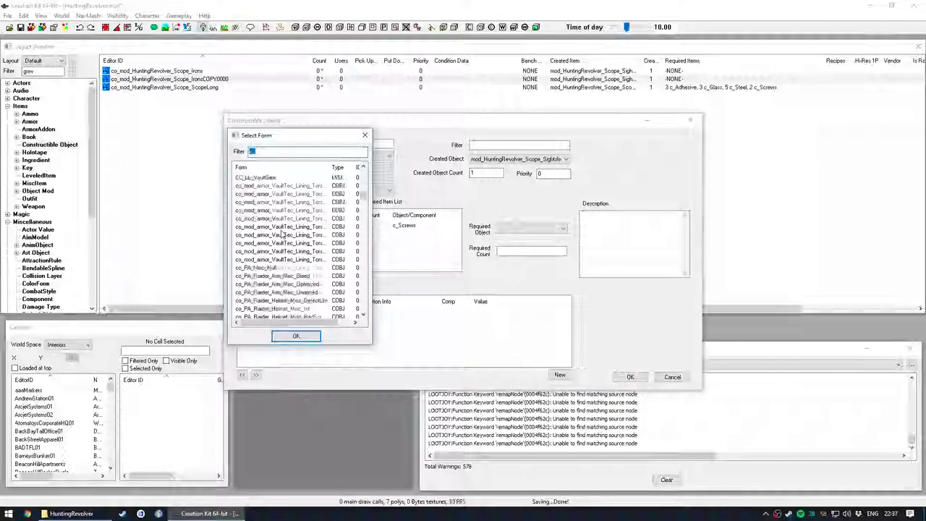
pyautogui.scroll(5, 282, 234)
pyautogui.doubleClick(283, 265)
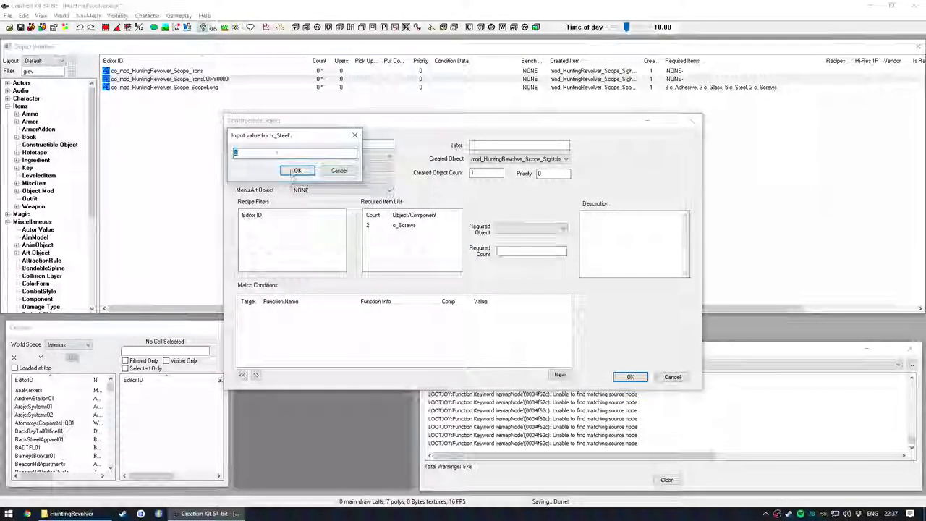
pyautogui.click(295, 171)
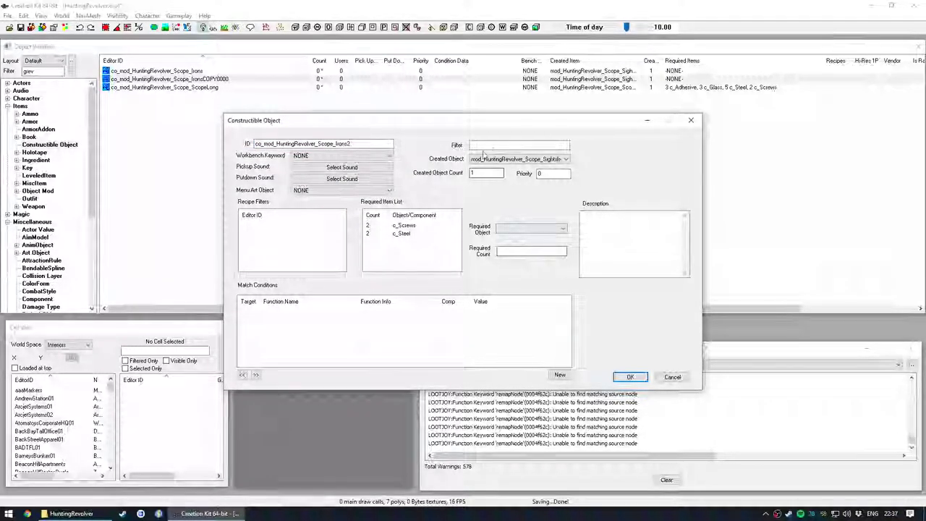
# Check the recipe's created object and accept the recipe as a rename without creating a new form
pyautogui.click(518, 159)
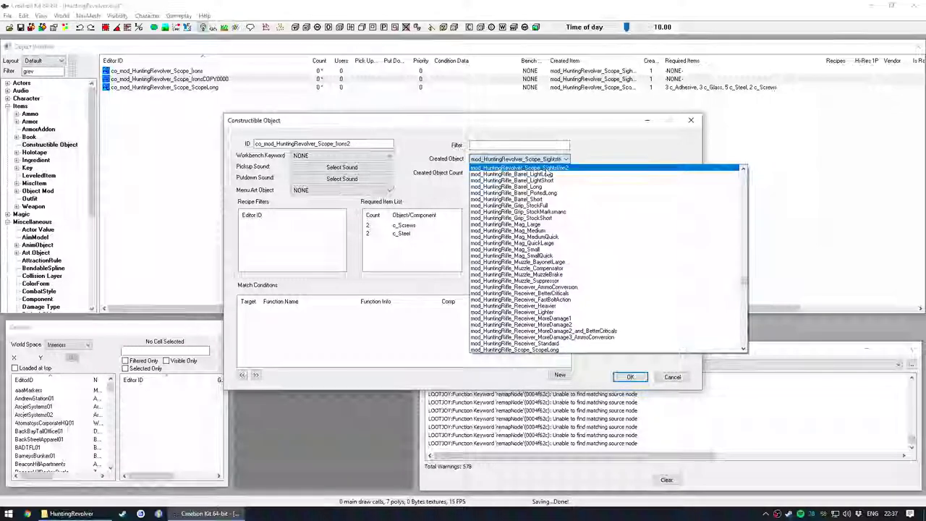
pyautogui.click(523, 157)
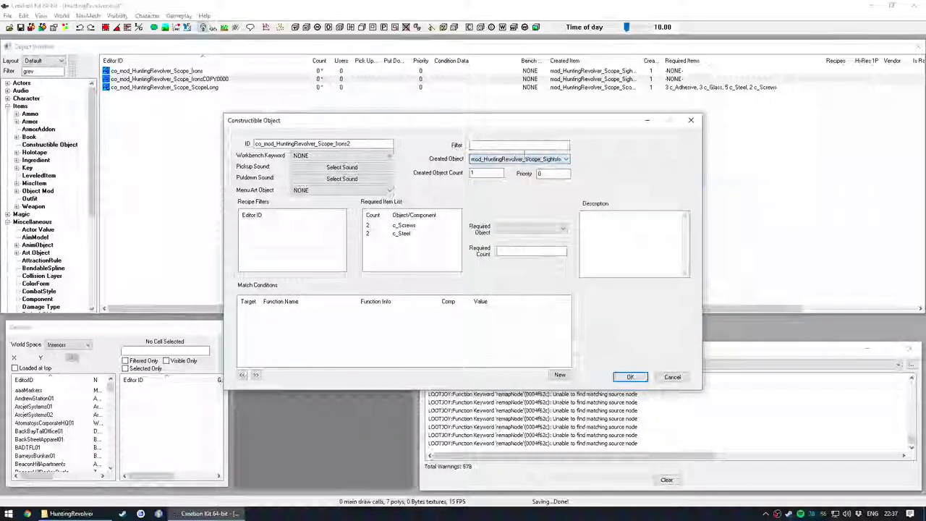
pyautogui.click(629, 377)
pyautogui.click(542, 300)
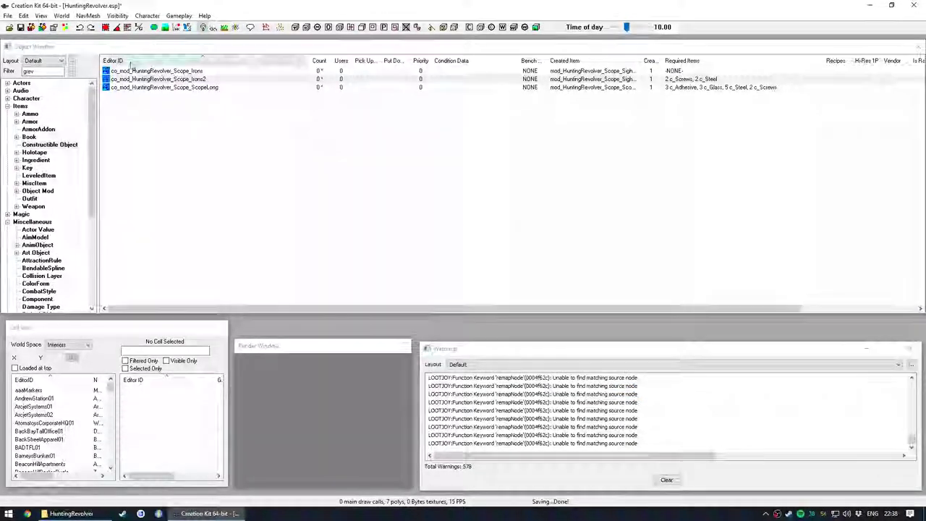
# Reopen the co_mod_HuntingRevolver_Scope_Irons2 recipe, leave it open, and check the Hunting Revolver long scope recipe's requirements and match conditions
pyautogui.click(207, 80)
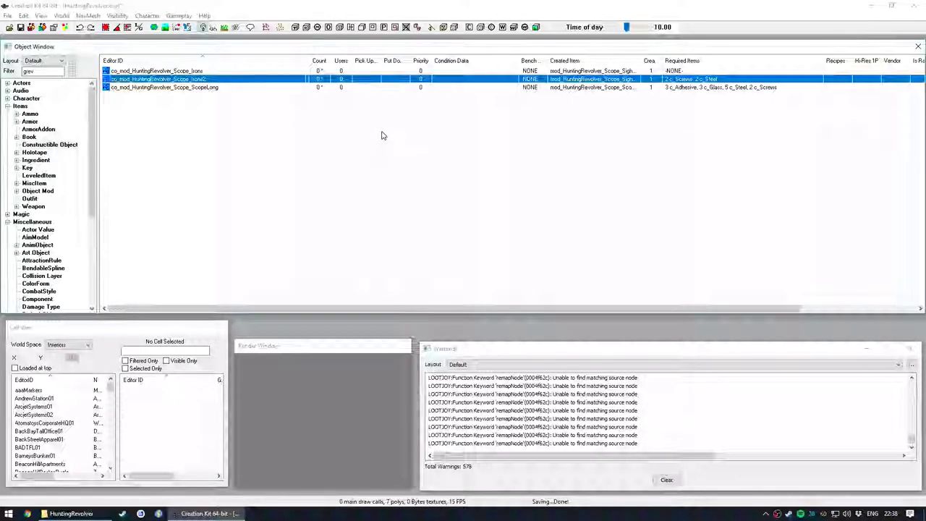
pyautogui.moveTo(381, 126); pyautogui.dragTo(560, 159)
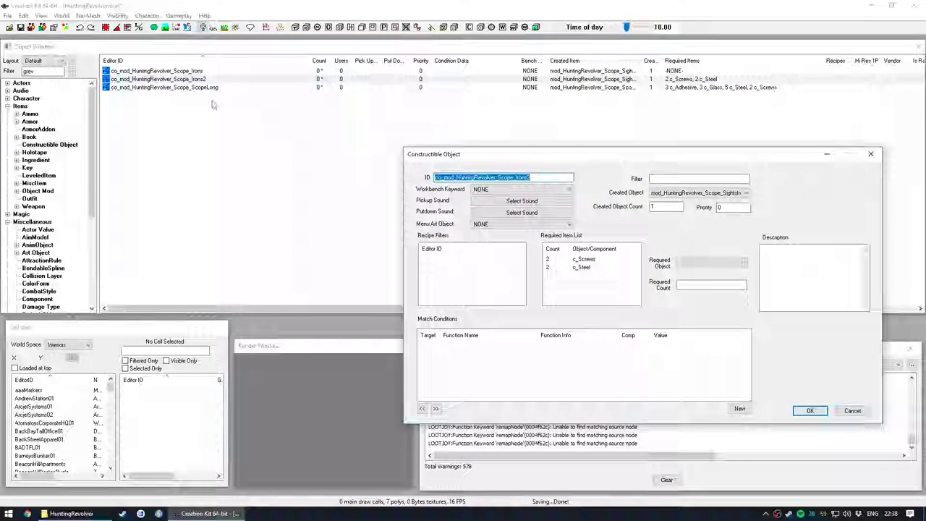
pyautogui.doubleClick(216, 89)
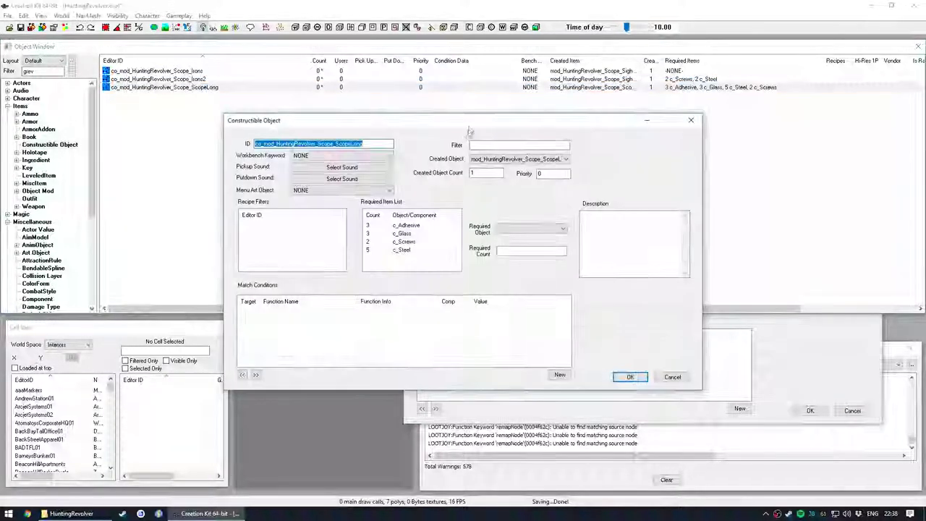
pyautogui.moveTo(464, 123); pyautogui.dragTo(348, 87)
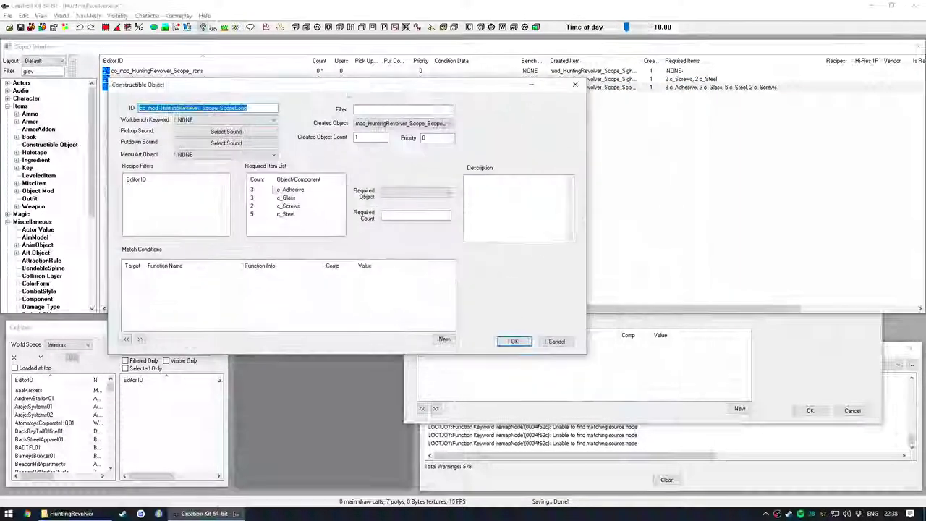
pyautogui.click(556, 340)
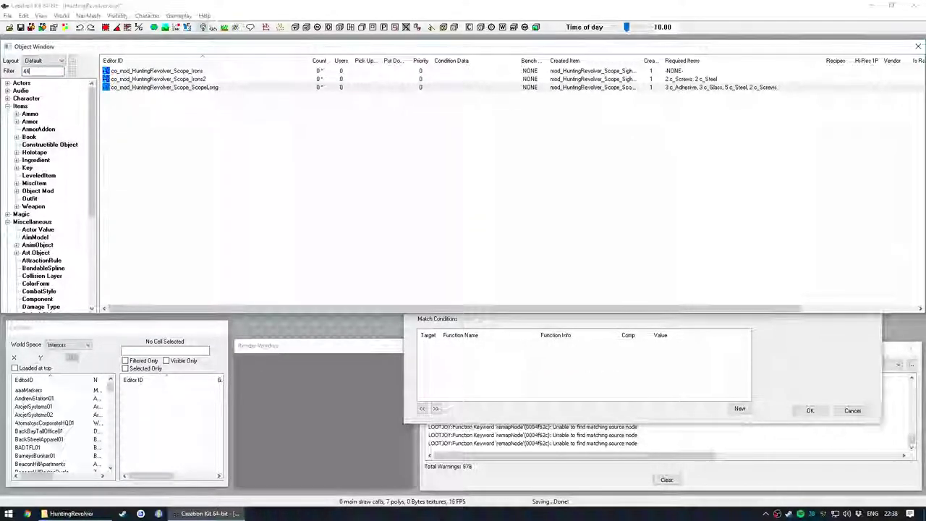
# Filter the constructible objects by 44 and check the co_mod_44_Scope_ScopeShort recipe for match conditions, closing it without changes
pyautogui.write('44')
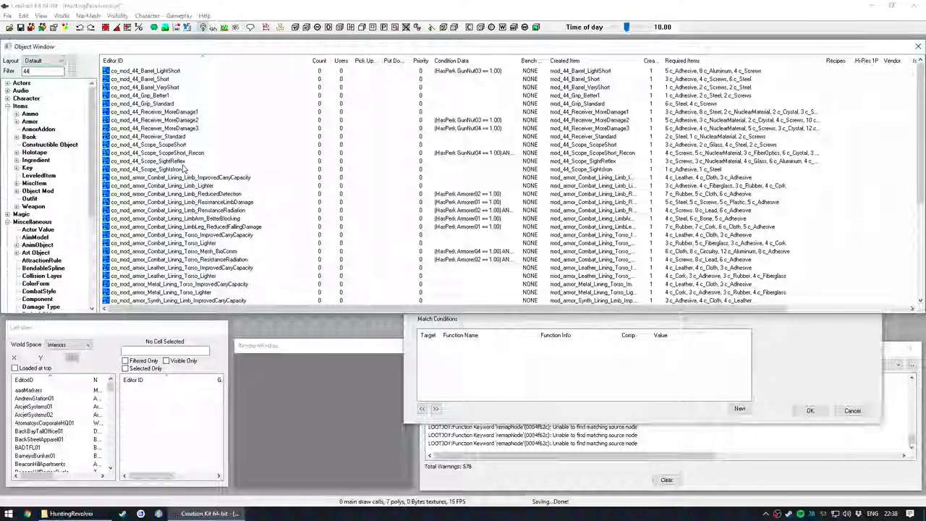
pyautogui.click(185, 146)
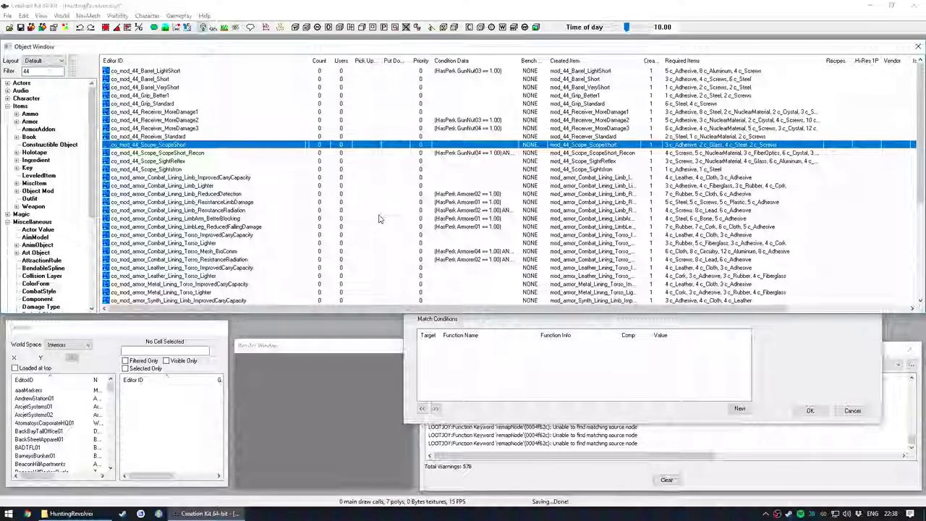
pyautogui.press('Return')
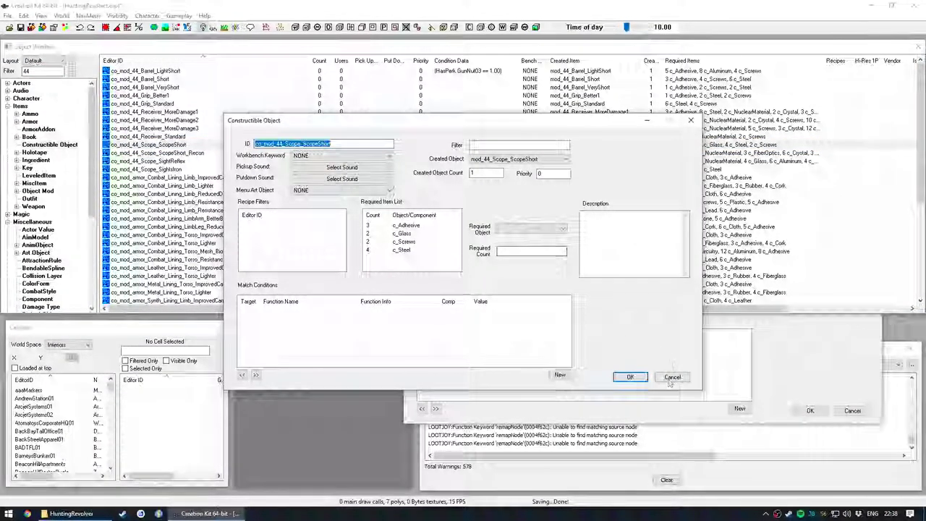
pyautogui.click(671, 377)
# Open the co_mod_44_Scope_ScopeShort_Recon recipe and copy its HasPerk GunNut04 match condition
pyautogui.press('Down')
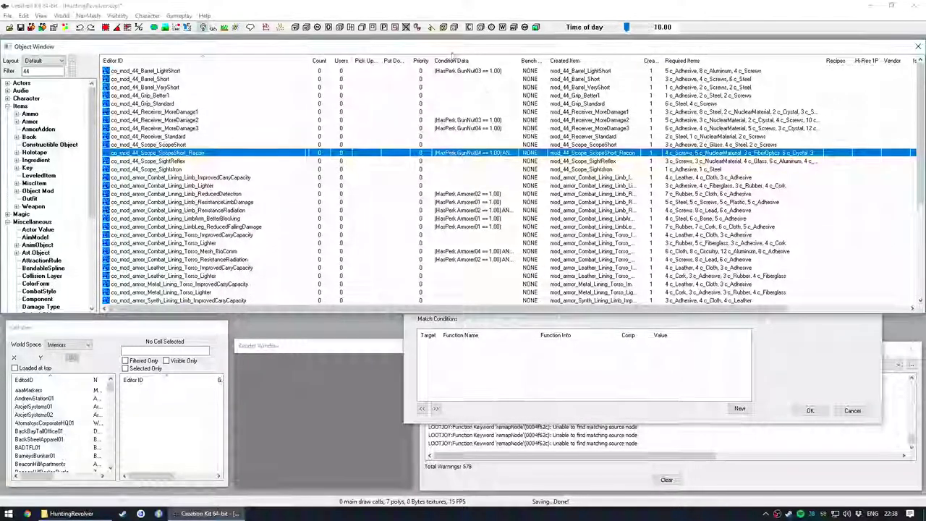
pyautogui.doubleClick(448, 155)
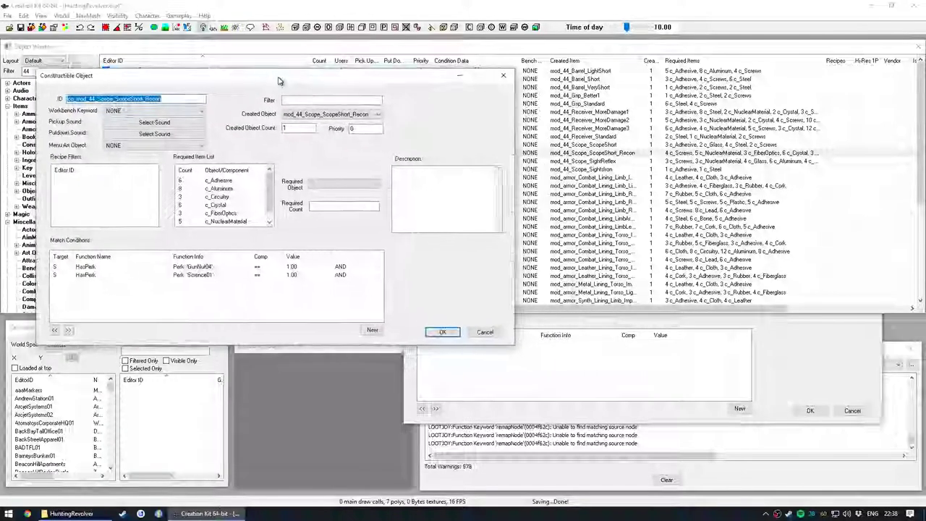
pyautogui.moveTo(319, 81); pyautogui.dragTo(326, 308)
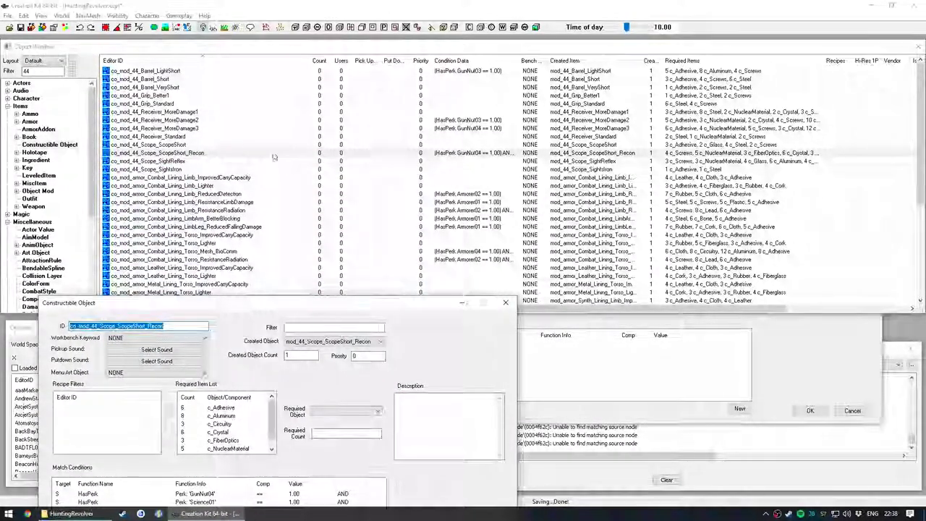
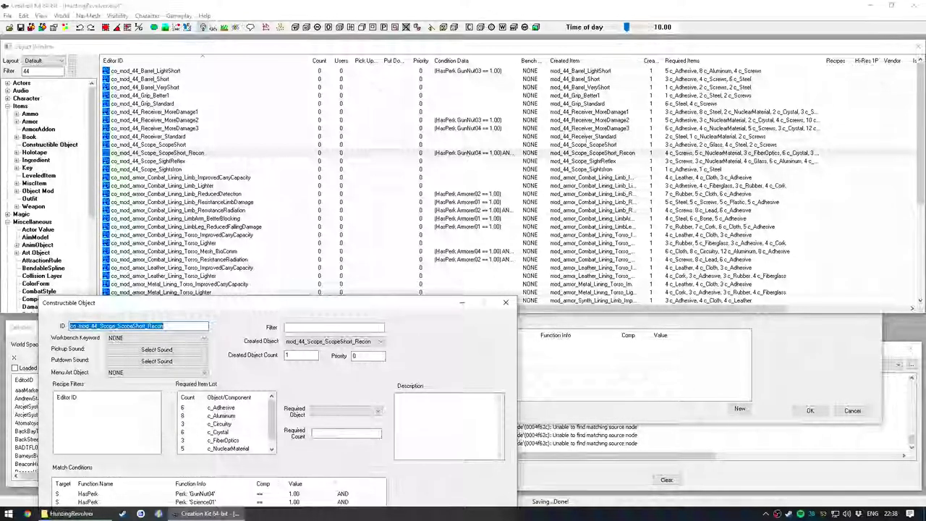
pyautogui.moveTo(352, 302); pyautogui.dragTo(572, 98)
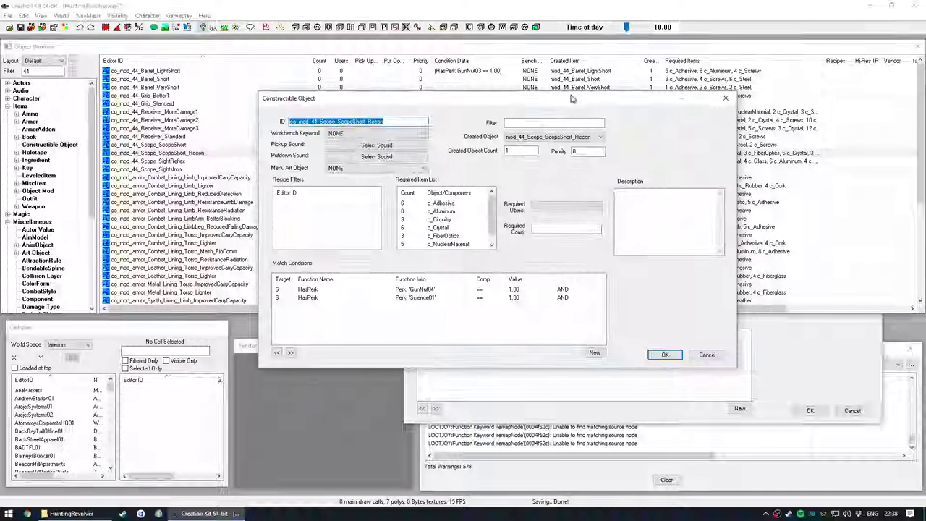
pyautogui.rightClick(407, 290)
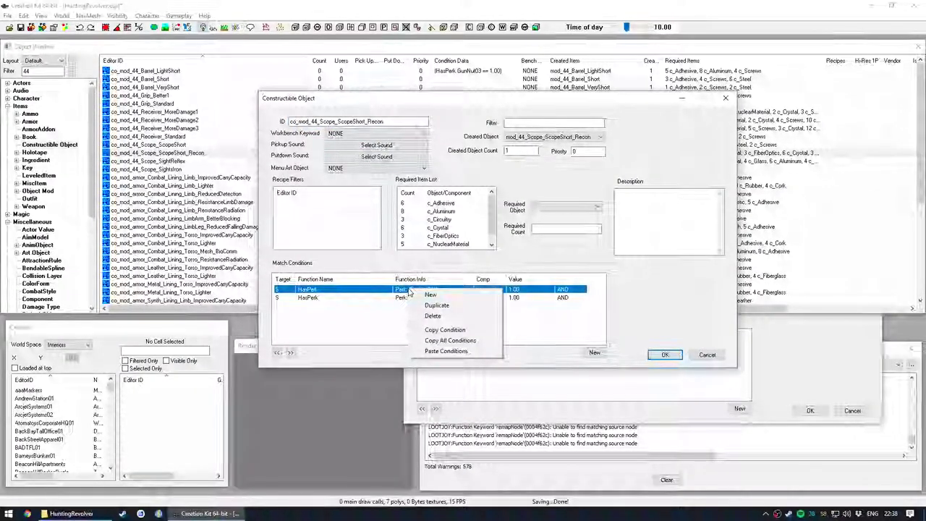
pyautogui.click(371, 290)
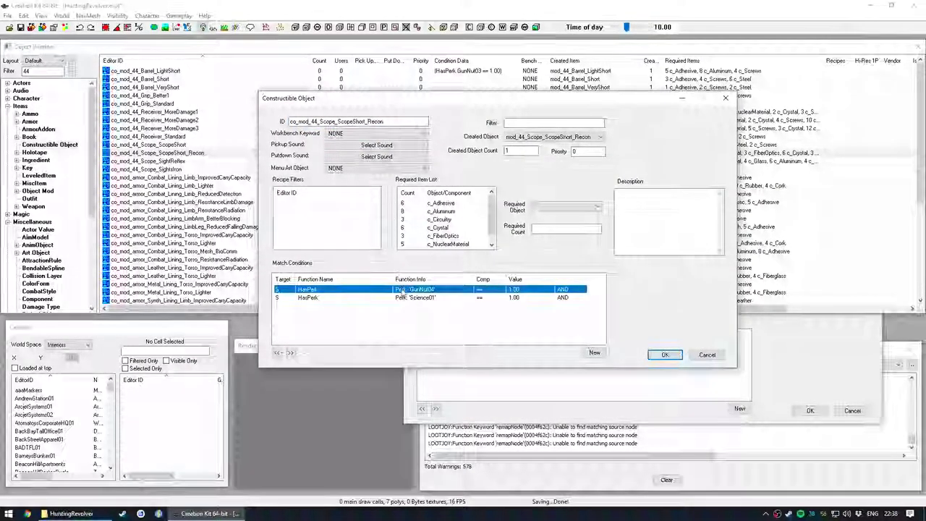
pyautogui.rightClick(418, 291)
pyautogui.click(454, 330)
pyautogui.click(506, 376)
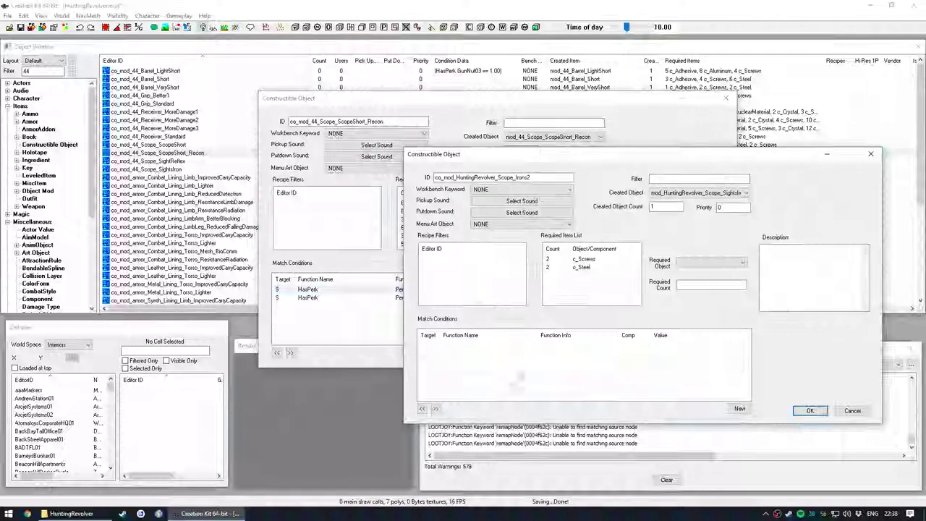
# Paste the copied perk condition into the co_mod_HuntingRevolver_Scope_Irons2 recipe and close the Recon recipe without changes
pyautogui.rightClick(522, 360)
pyautogui.click(563, 425)
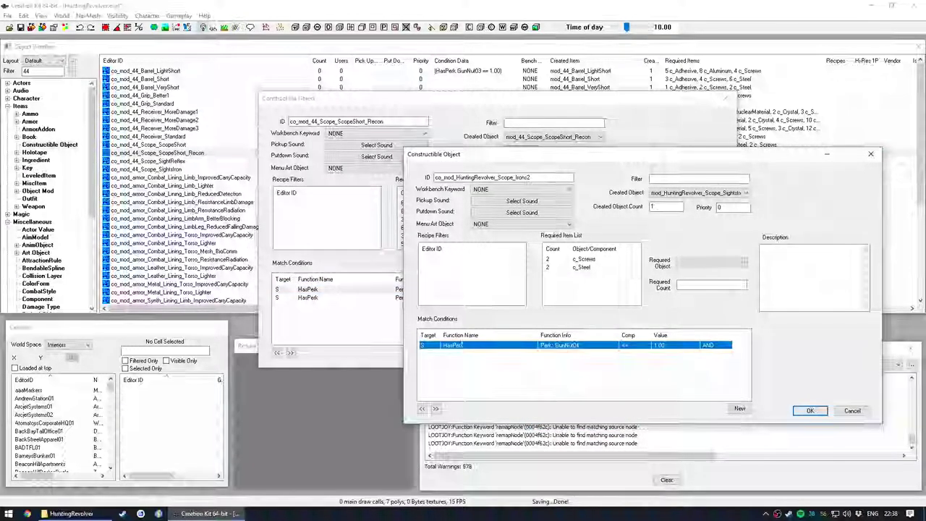
pyautogui.click(628, 109)
pyautogui.click(707, 355)
pyautogui.moveTo(601, 156); pyautogui.dragTo(432, 124)
pyautogui.click(314, 313)
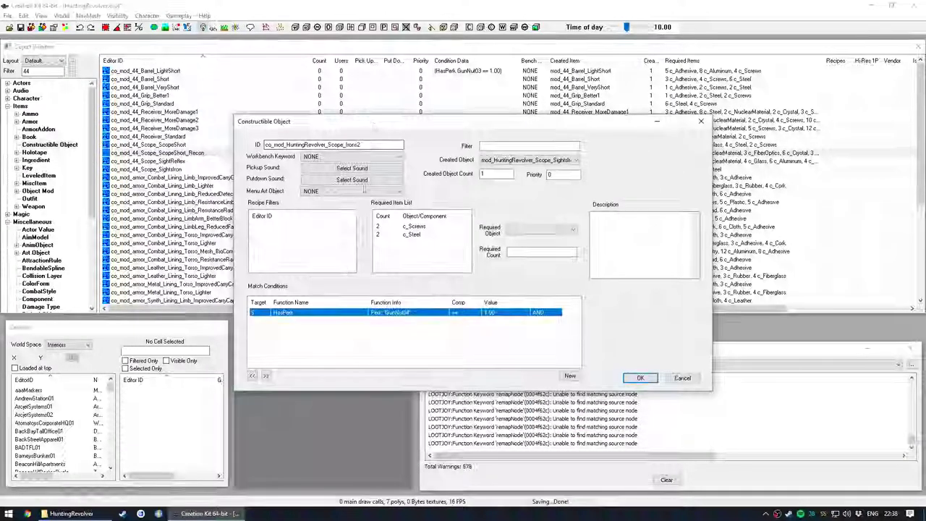
# Open the pasted HasPerk condition and examine its run-on and condition function options
pyautogui.doubleClick(303, 312)
pyautogui.doubleClick(302, 312)
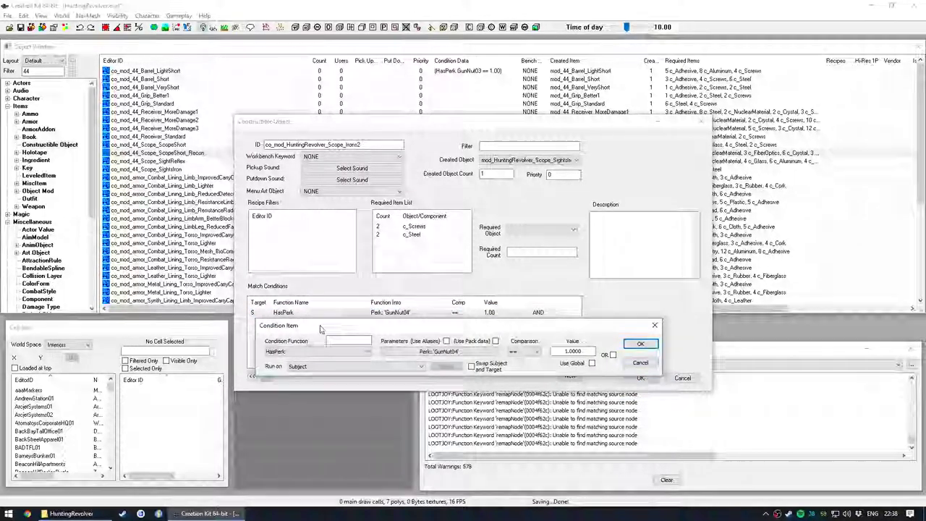
pyautogui.moveTo(320, 329); pyautogui.dragTo(320, 338)
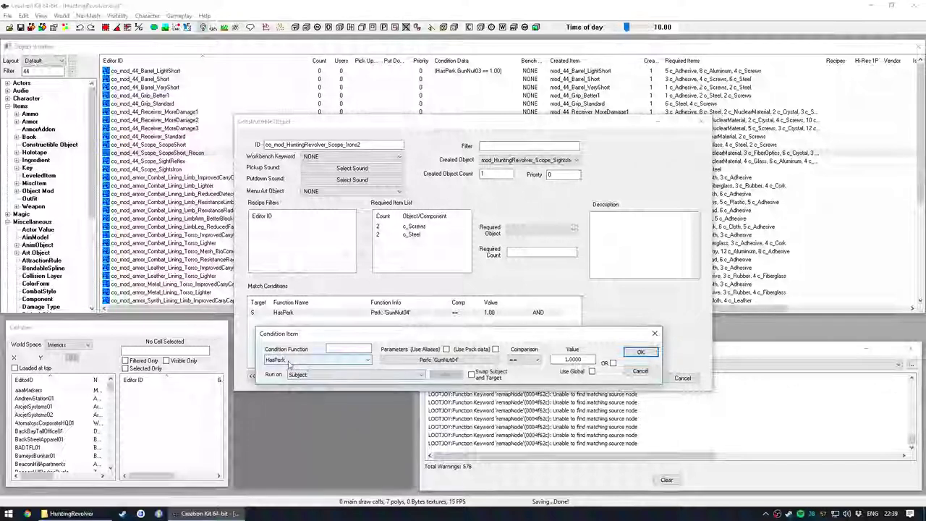
pyautogui.click(308, 374)
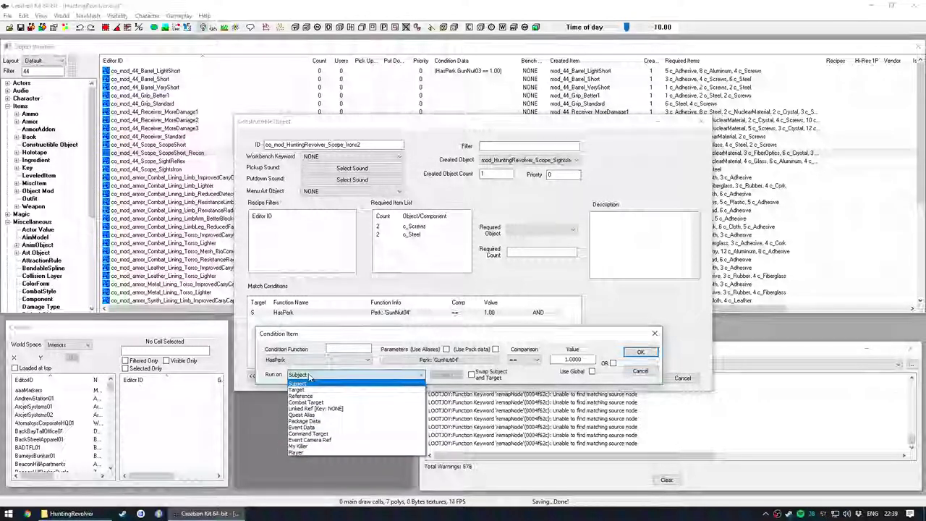
pyautogui.click(309, 374)
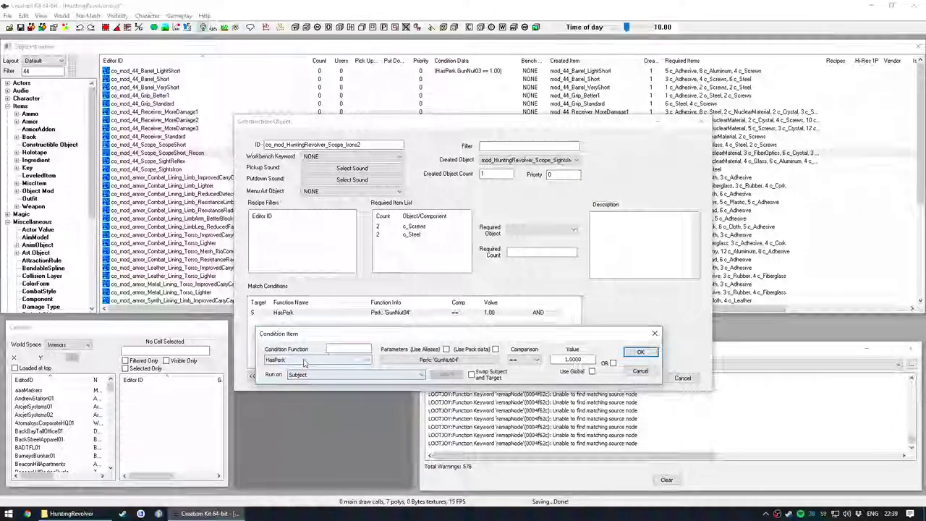
pyautogui.click(305, 360)
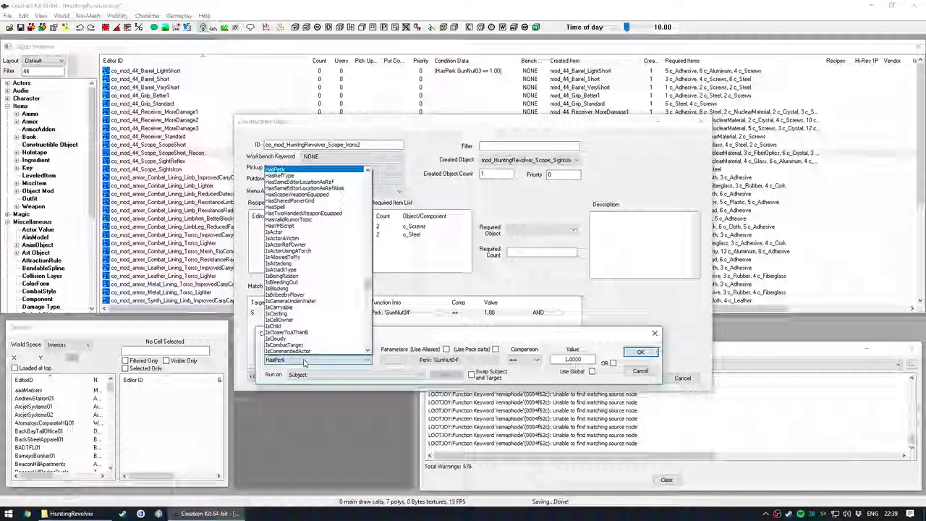
pyautogui.click(305, 360)
# Examine the GunNut perks available as the condition's parameter, then close the condition item
pyautogui.click(424, 361)
pyautogui.click(370, 383)
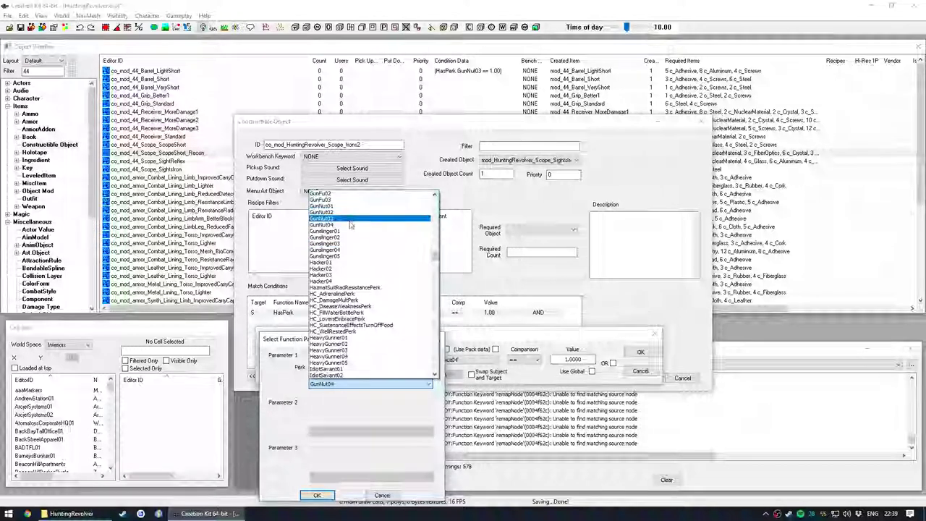
pyautogui.click(354, 225)
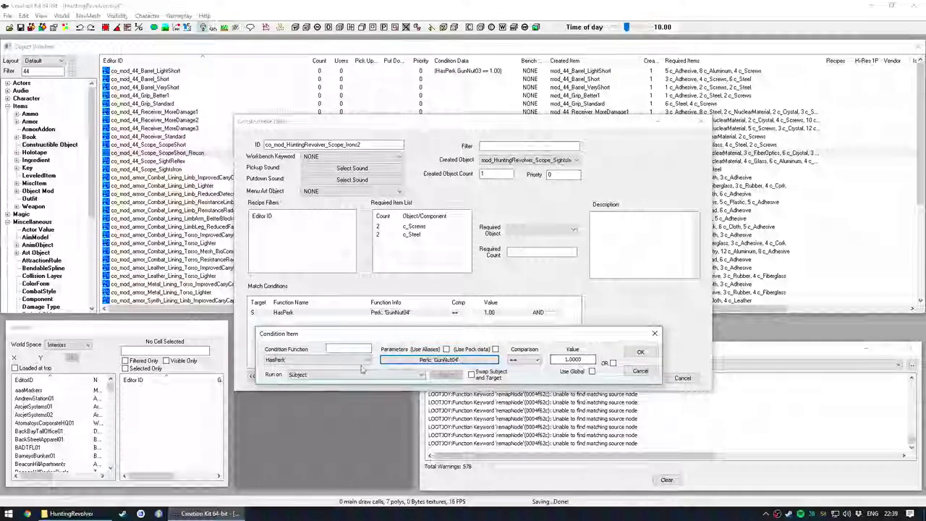
pyautogui.click(461, 362)
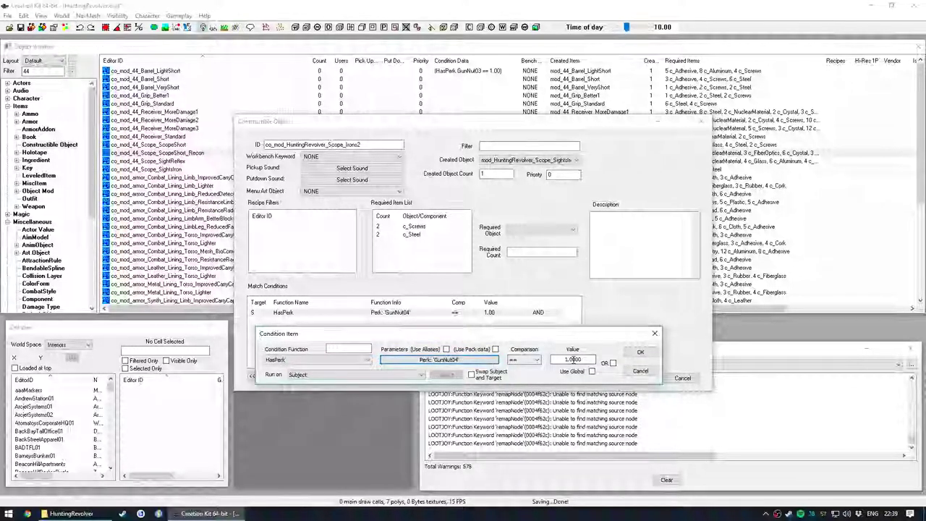
pyautogui.click(639, 353)
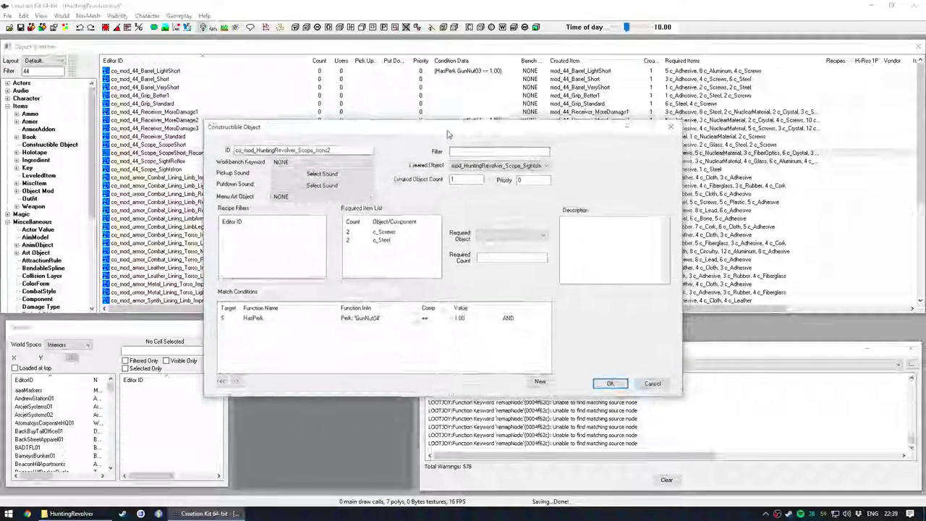
pyautogui.doubleClick(358, 310)
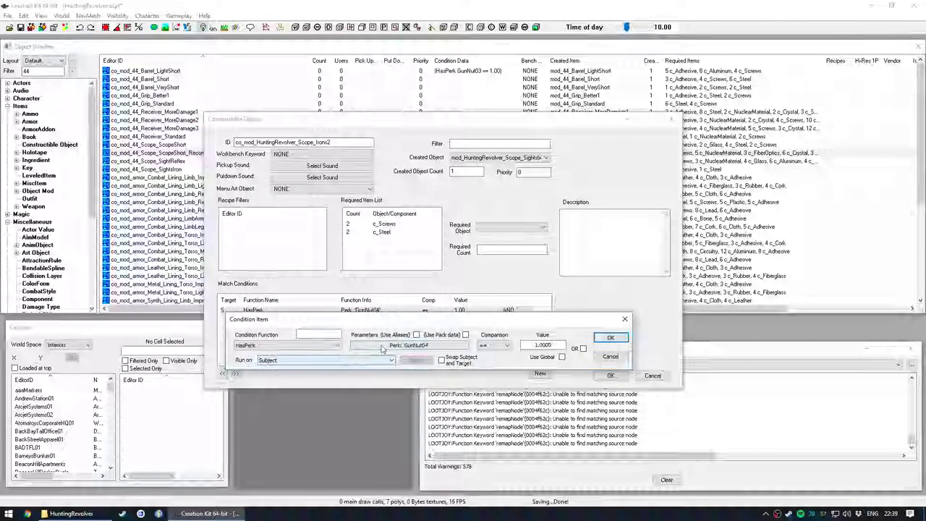
pyautogui.click(610, 356)
# Copy the GunNut04 condition in the Irons2 recipe, delete it and its pasted duplicate, and accept the recipe
pyautogui.rightClick(363, 312)
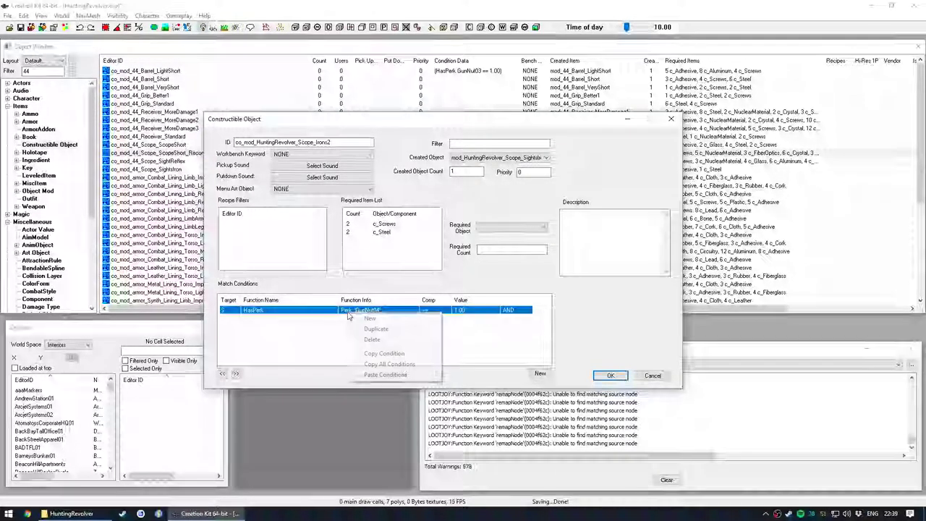
pyautogui.click(369, 374)
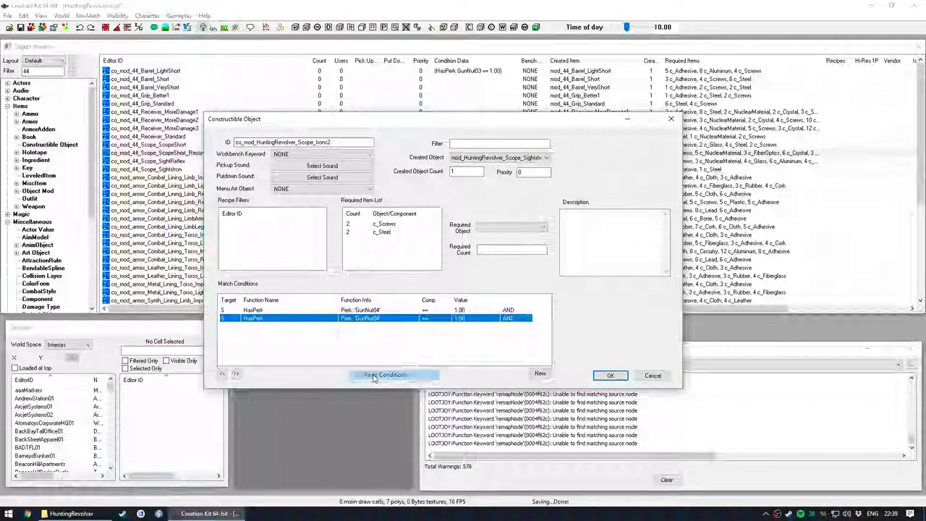
pyautogui.rightClick(373, 311)
pyautogui.click(383, 341)
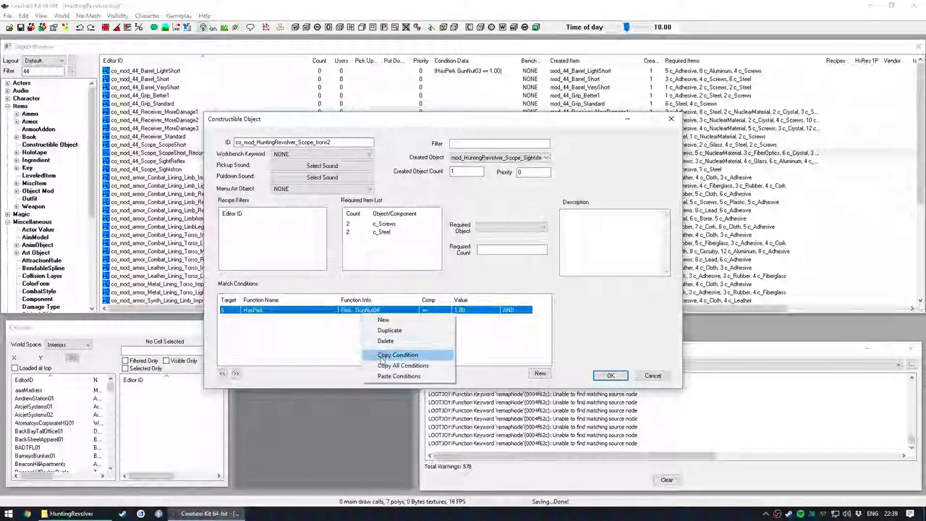
pyautogui.click(381, 355)
pyautogui.click(379, 339)
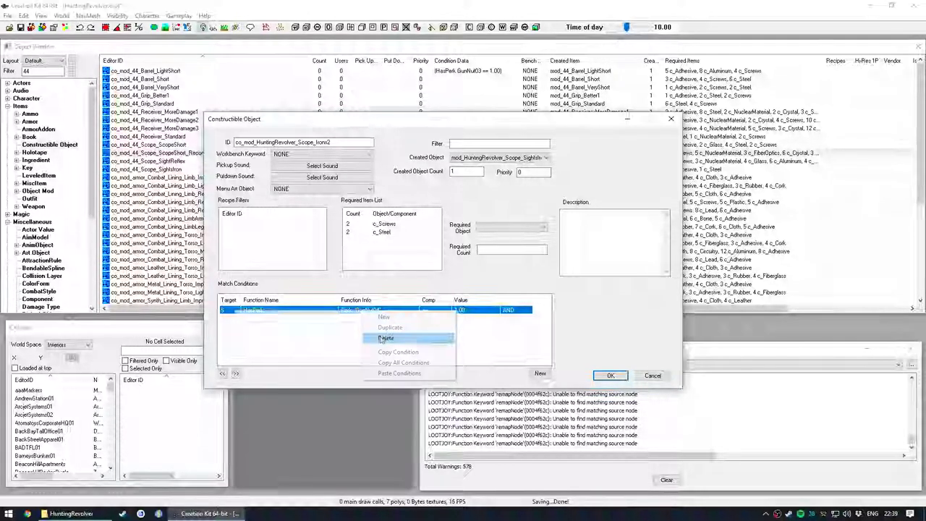
pyautogui.click(611, 374)
# Filter the constructible objects by grev and paste the perk condition into the co_mod_HuntingRevolver_Scope_ScopeLong recipe
pyautogui.doubleClick(36, 71)
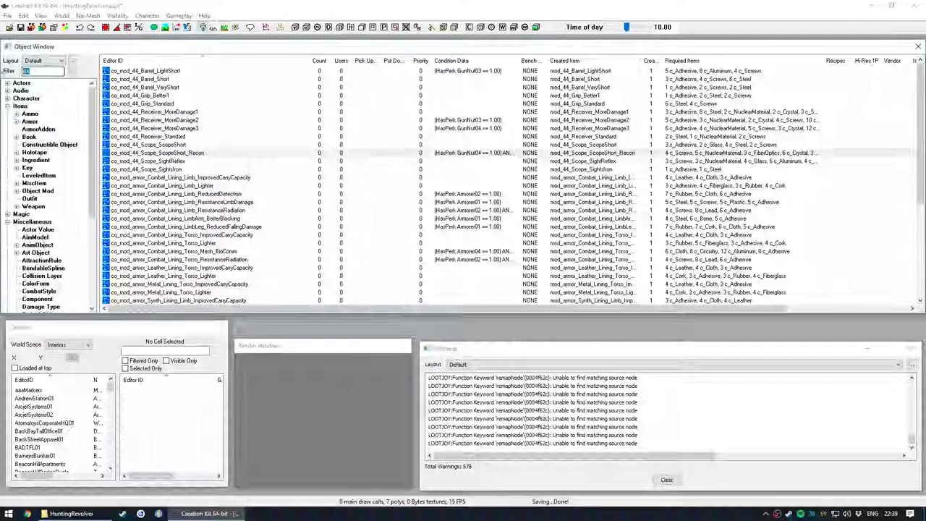
pyautogui.write('grevo')
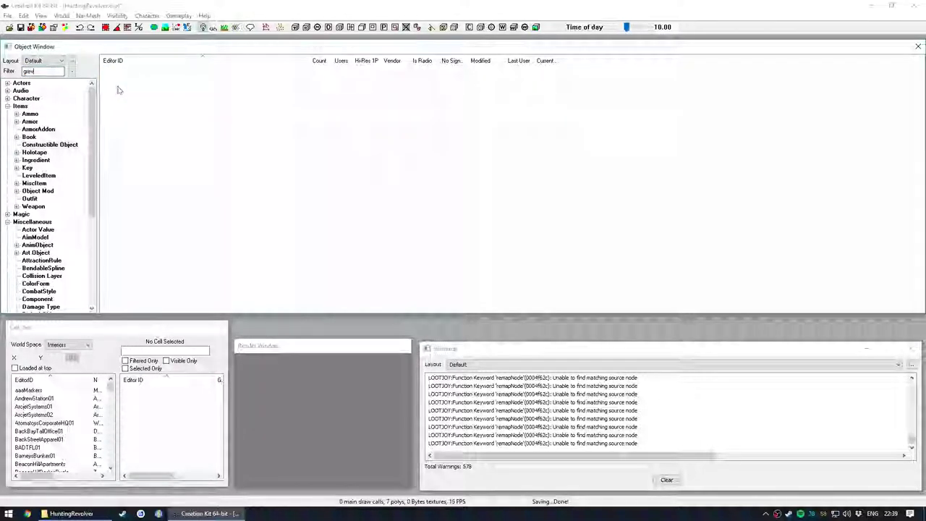
pyautogui.click(188, 87)
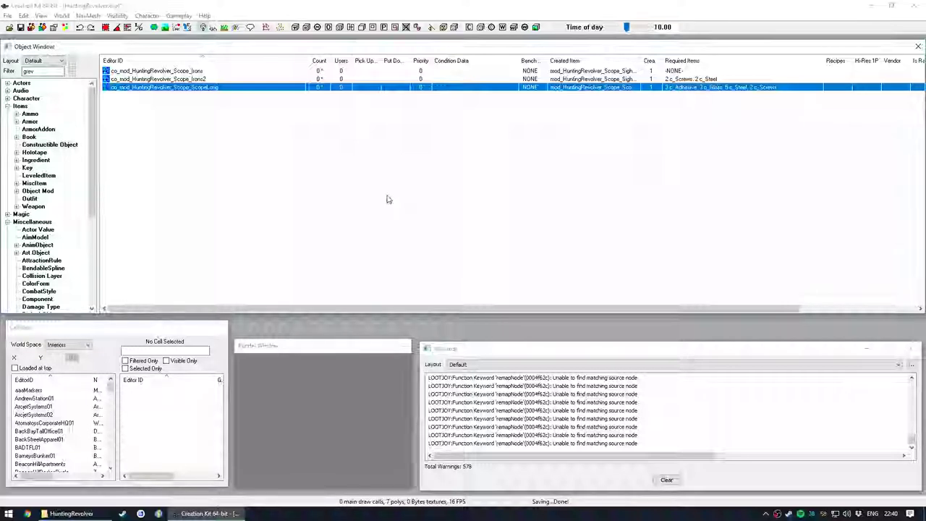
pyautogui.press('Return')
pyautogui.rightClick(365, 323)
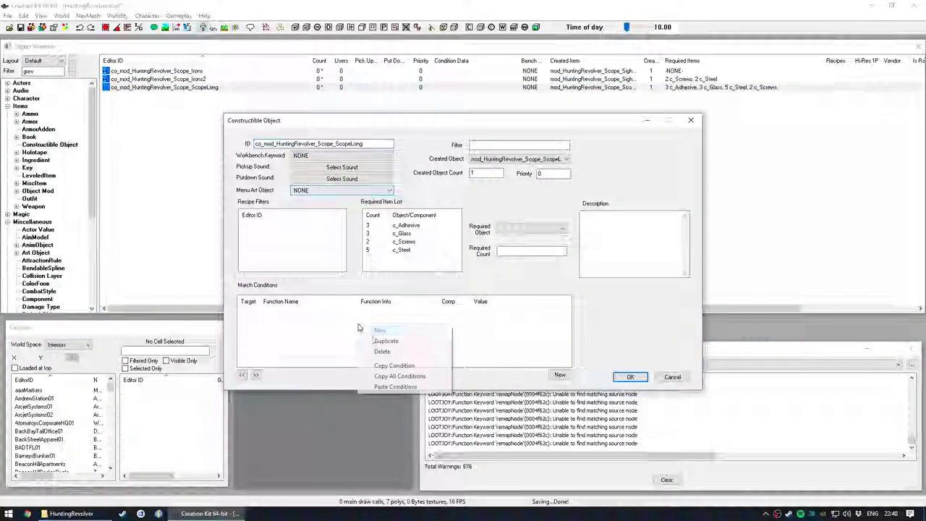
pyautogui.click(390, 377)
# Set the long scope recipe's HasPerk condition to the GunNut02 perk and accept the recipe
pyautogui.doubleClick(365, 312)
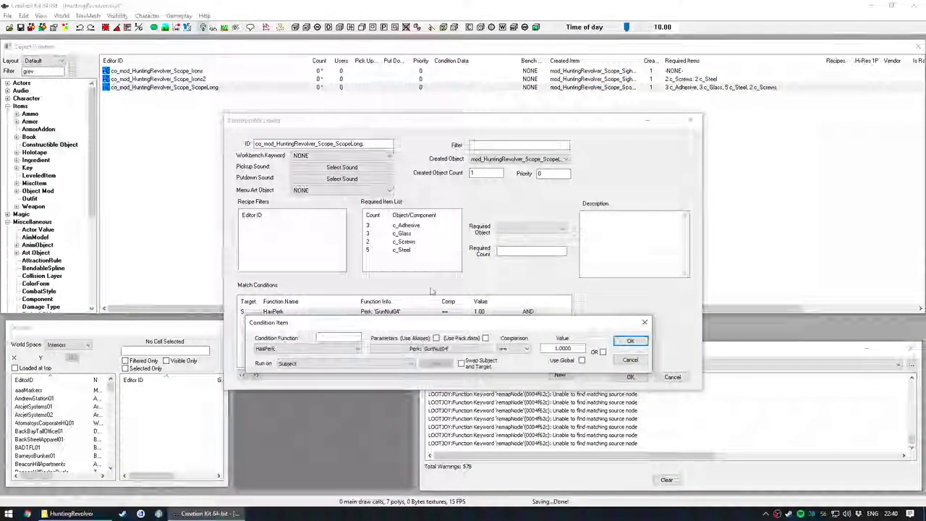
pyautogui.click(438, 348)
pyautogui.click(361, 381)
pyautogui.scroll(3, 340, 238)
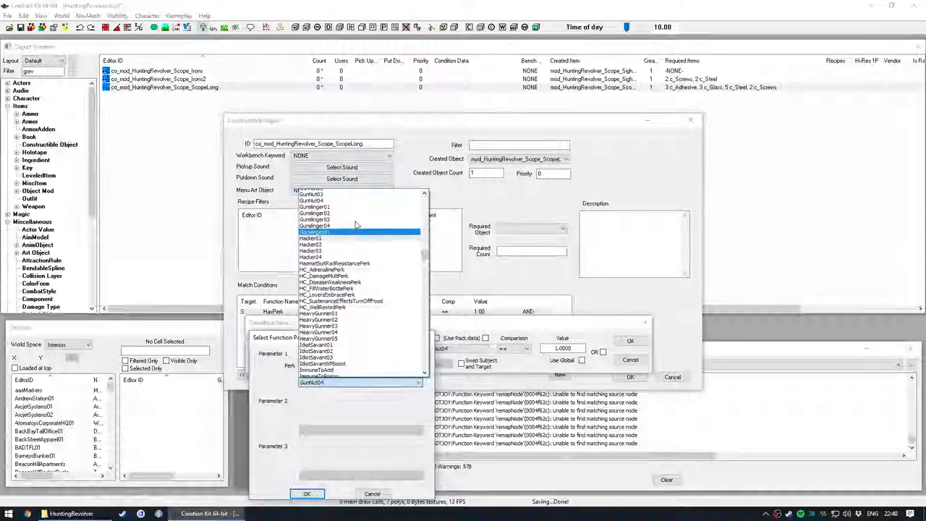
pyautogui.click(313, 242)
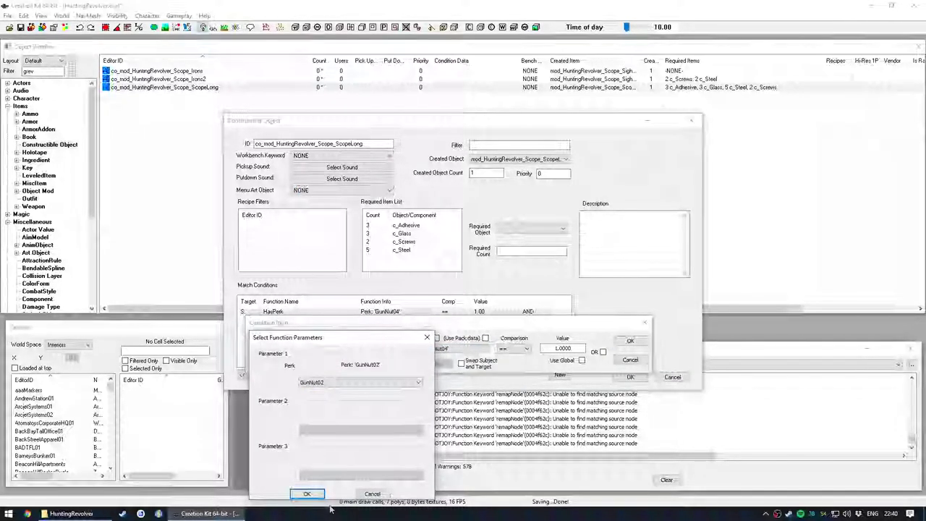
pyautogui.click(306, 493)
pyautogui.click(629, 340)
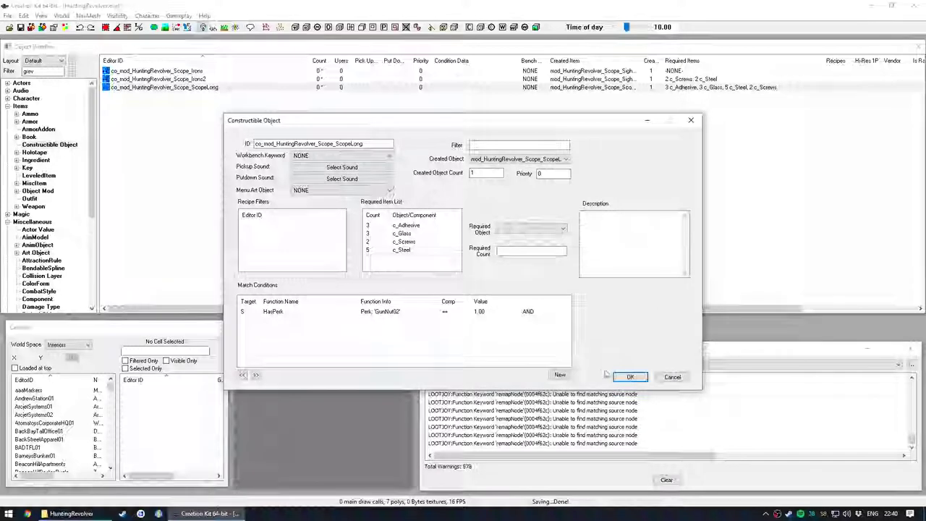
pyautogui.click(627, 377)
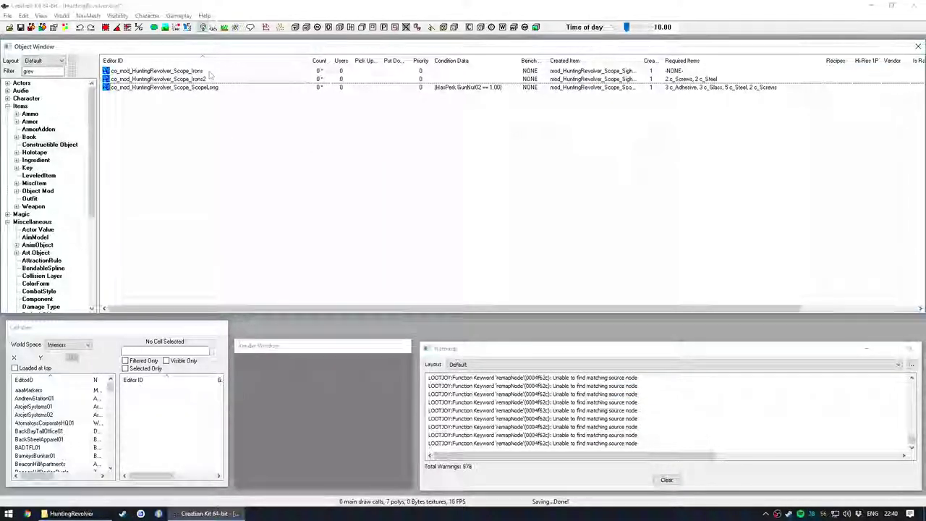
# Review the Hunting Revolver's loose mods among the misc items and select the long scope entry
pyautogui.click(34, 183)
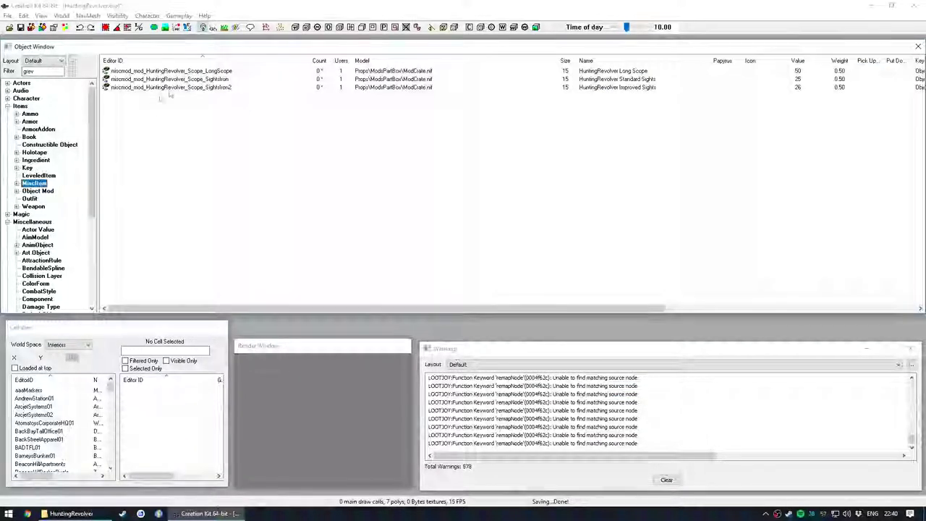
pyautogui.click(221, 71)
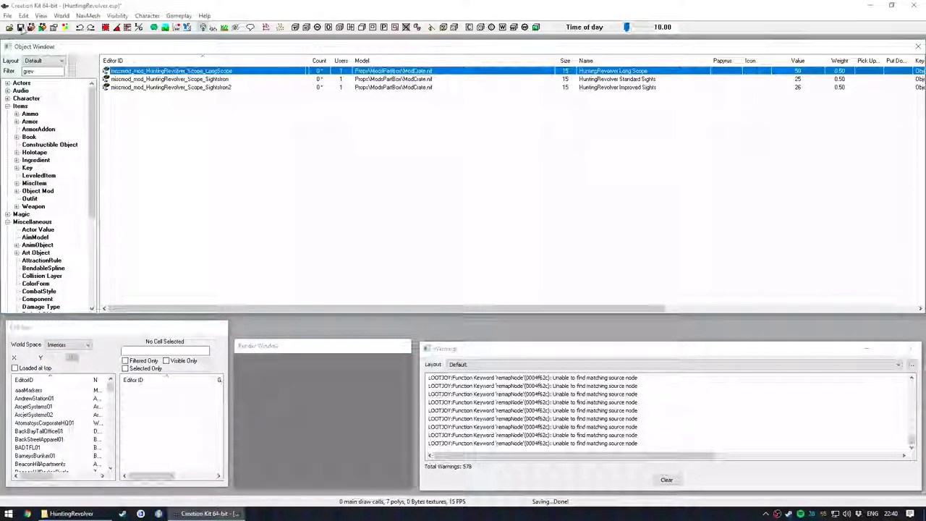
# Save the HuntingRevolver.esp plugin
pyautogui.click(22, 28)
pyautogui.click(172, 128)
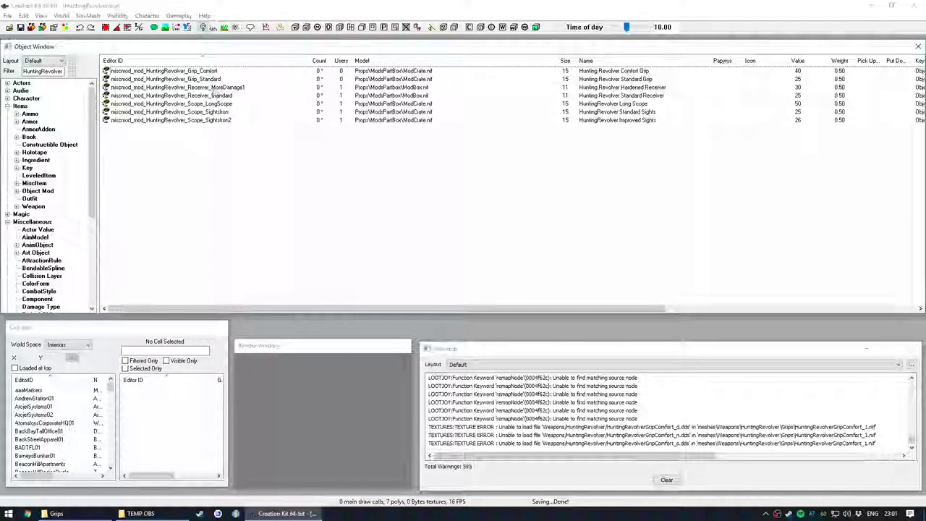
pyautogui.moveTo(207, 96); pyautogui.dragTo(179, 125)
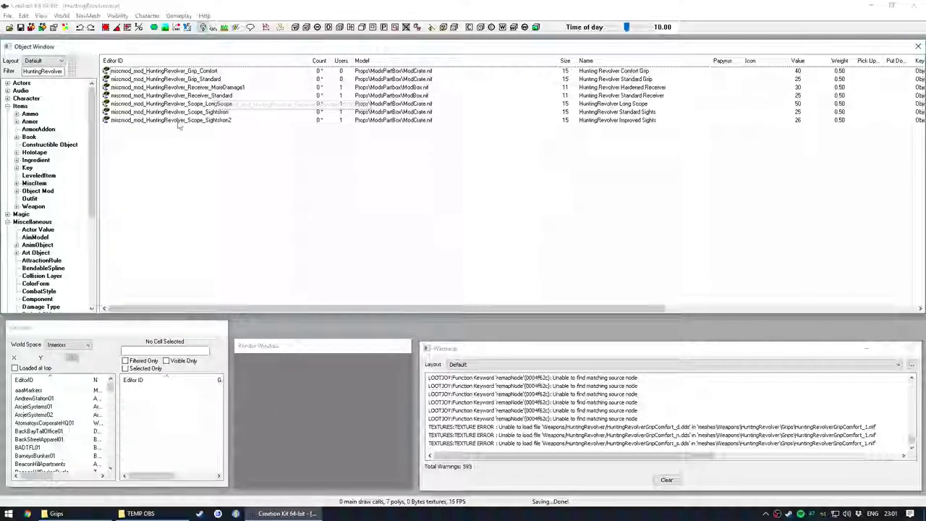
# Duplicate the co_mod_HuntingRevolver_Scope_Irons recipe among the constructible objects
pyautogui.click(45, 145)
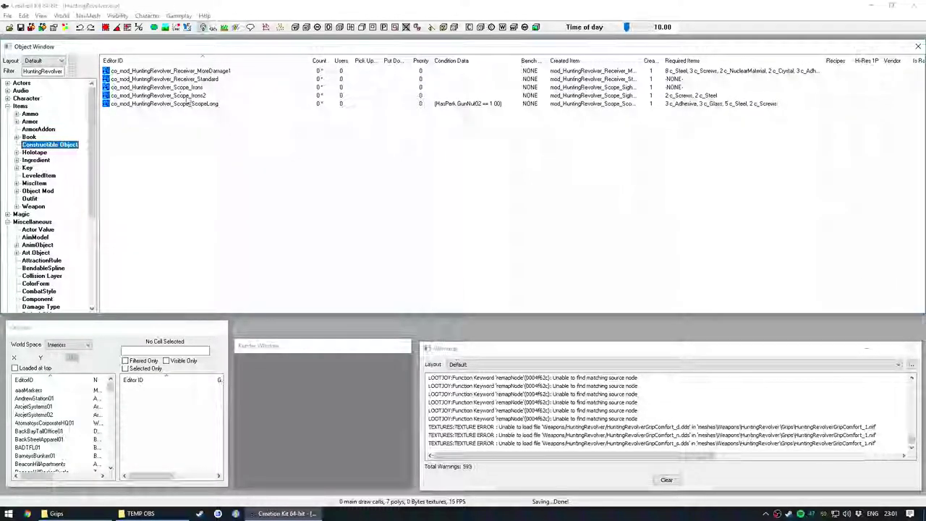
pyautogui.click(208, 79)
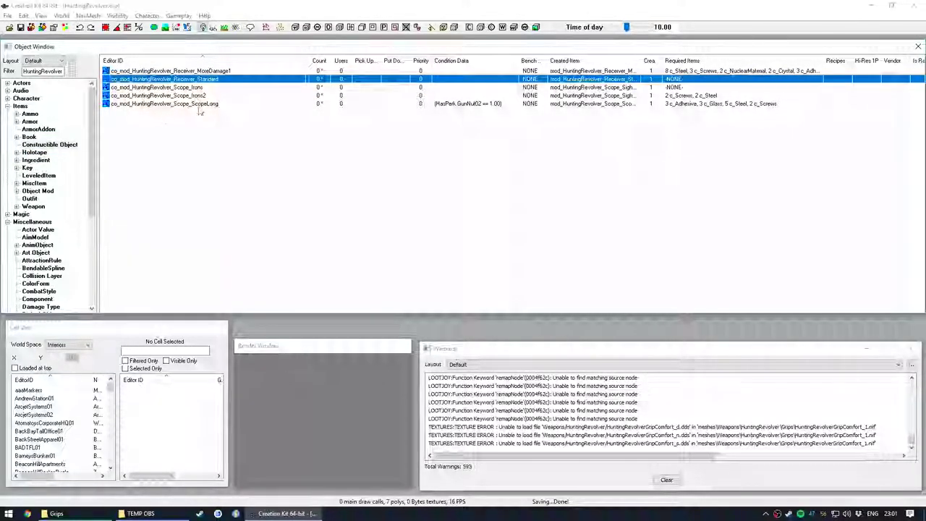
pyautogui.click(217, 87)
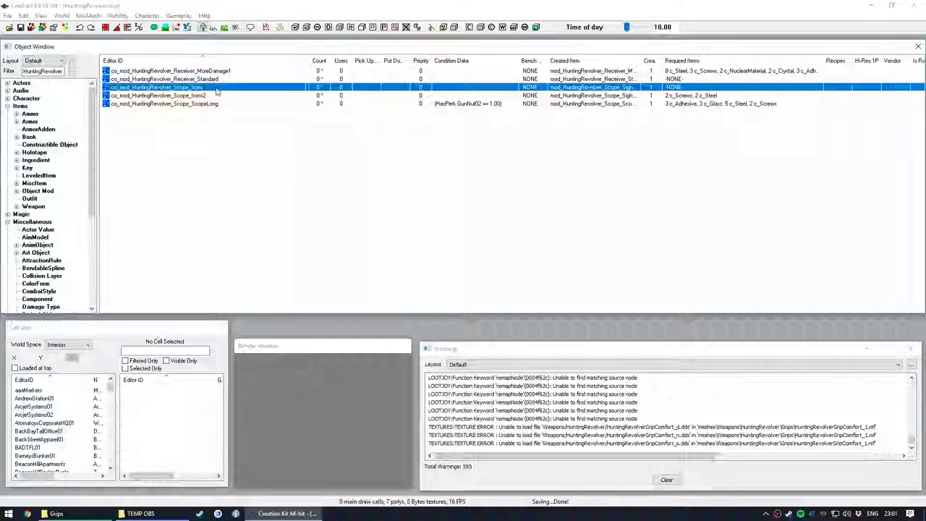
pyautogui.rightClick(219, 89)
pyautogui.click(245, 115)
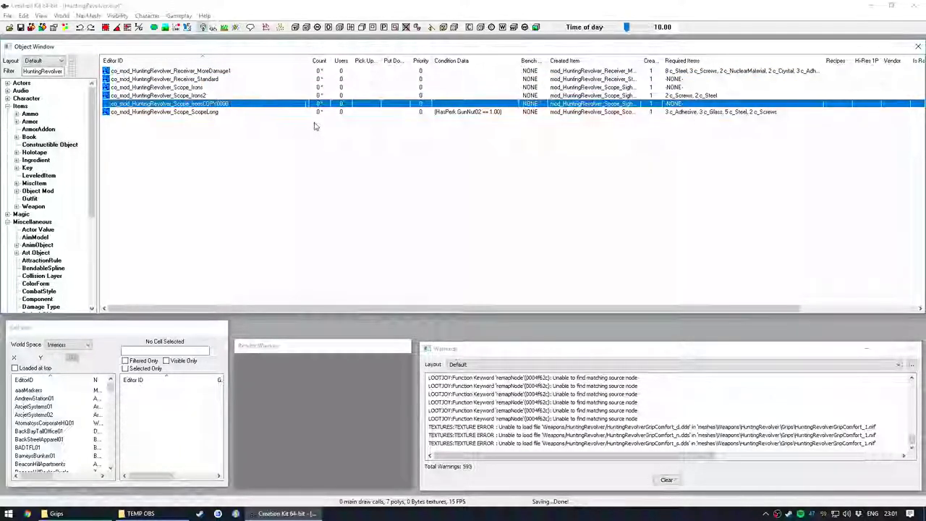
# Open the duplicated irons recipe and change its ID to co_mod_HuntingRevolver_Grip_Standard
pyautogui.press('Return')
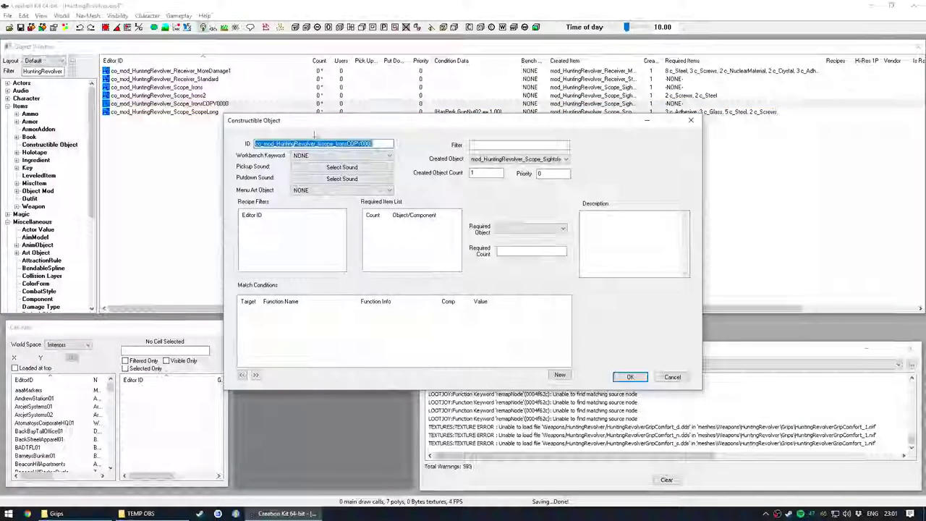
pyautogui.moveTo(318, 144); pyautogui.dragTo(331, 144)
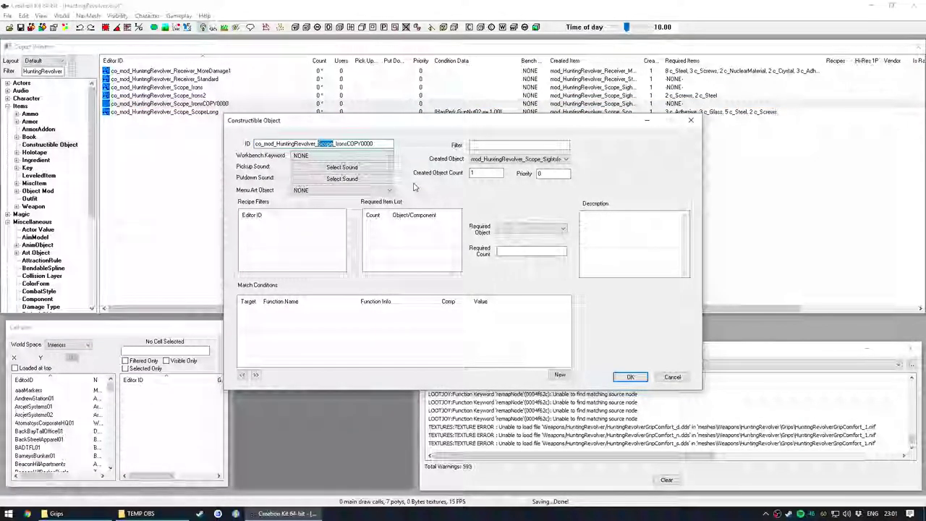
pyautogui.write('Grip')
pyautogui.hotkey('shift', 'End')
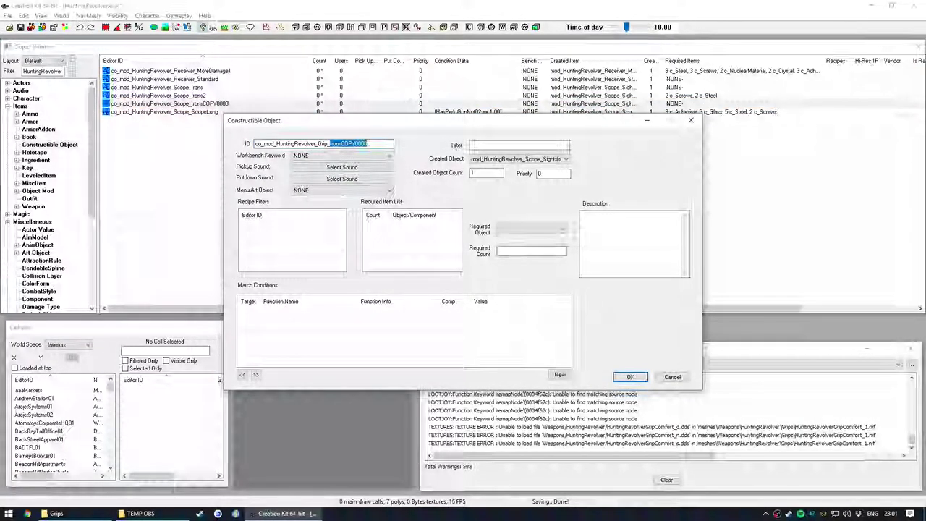
pyautogui.write('Standard')
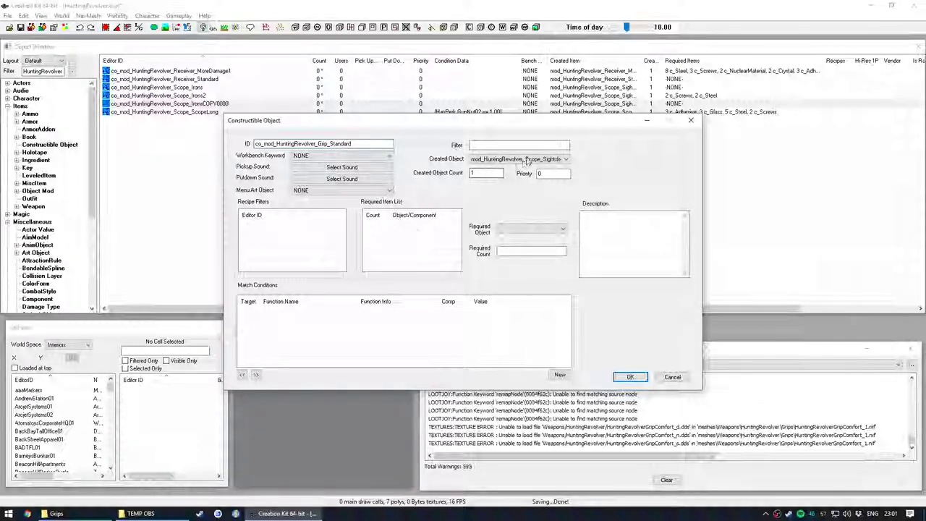
# Set the recipe's created object to mod_HuntingRevolver_Grip_Standard and accept the renamed recipe
pyautogui.click(526, 159)
pyautogui.click(531, 180)
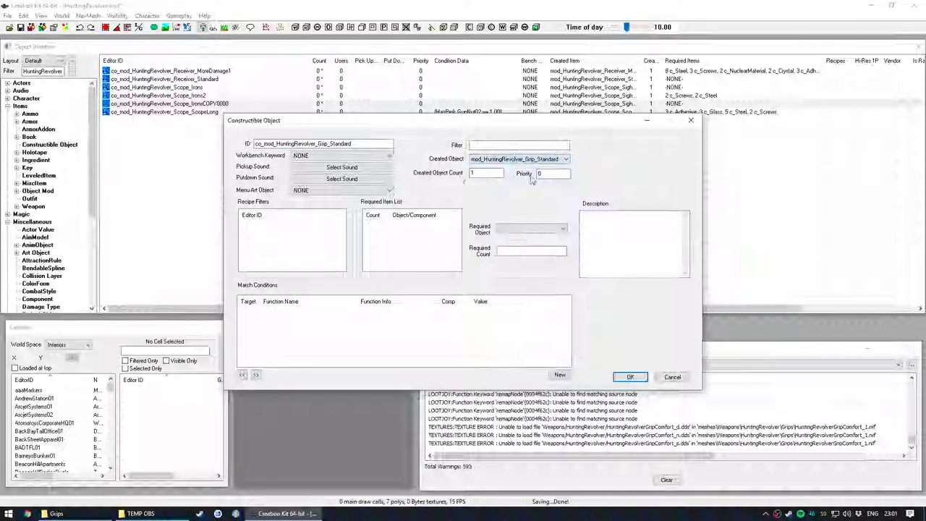
pyautogui.click(630, 376)
pyautogui.click(542, 301)
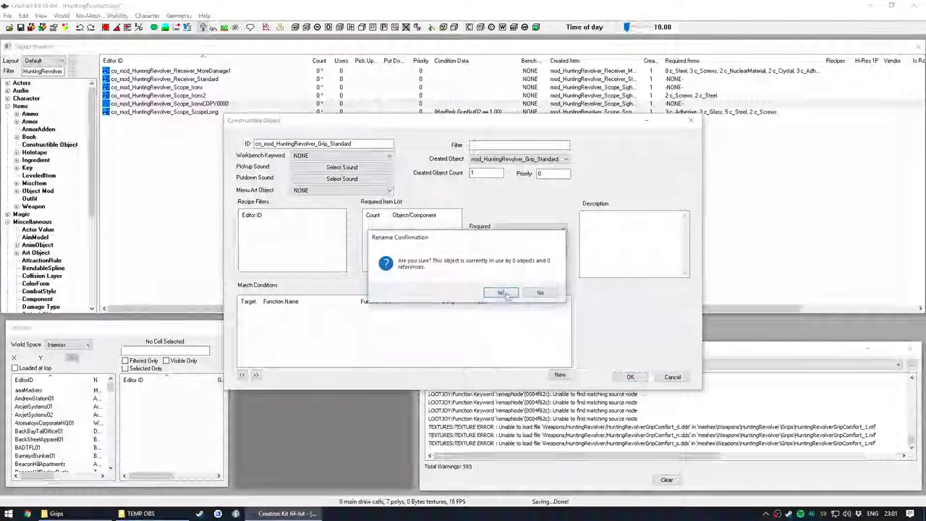
pyautogui.click(506, 293)
# Duplicate the co_mod_HuntingRevolver_Grip_Standard recipe and open the copy for editing
pyautogui.rightClick(189, 71)
pyautogui.click(214, 95)
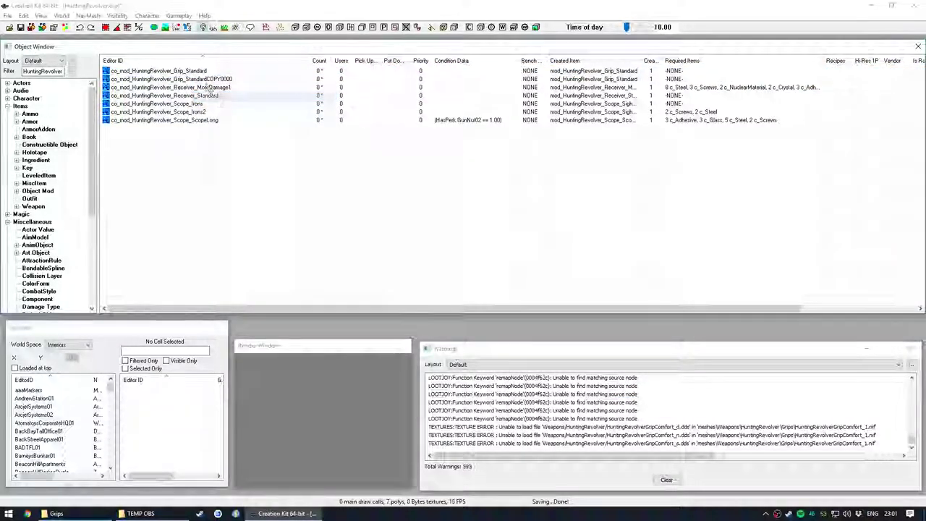
pyautogui.rightClick(214, 78)
pyautogui.click(227, 95)
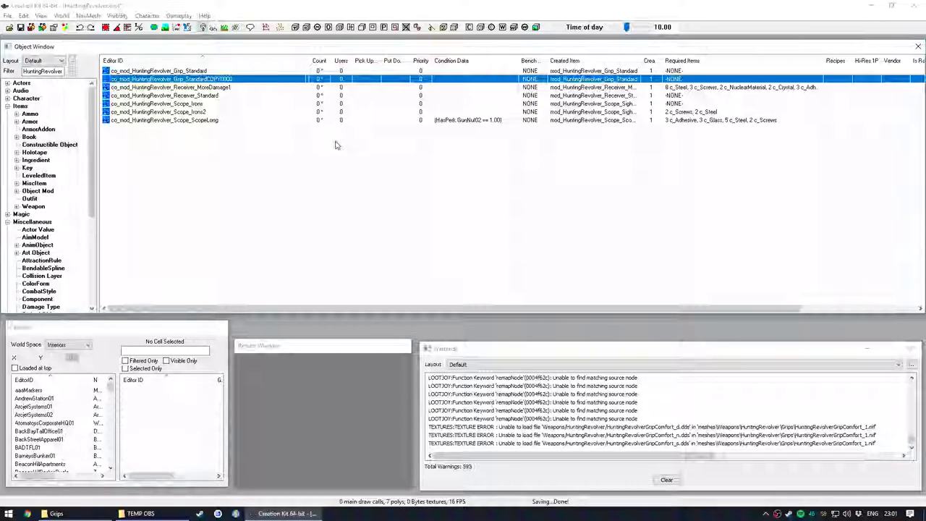
# Set the copied recipe's created object to mod_HuntingRevolver_Grip_Comfort and its ID to co_mod_HuntingRevolver_Grip_Comfort
pyautogui.click(536, 159)
pyautogui.scroll(2, 531, 182)
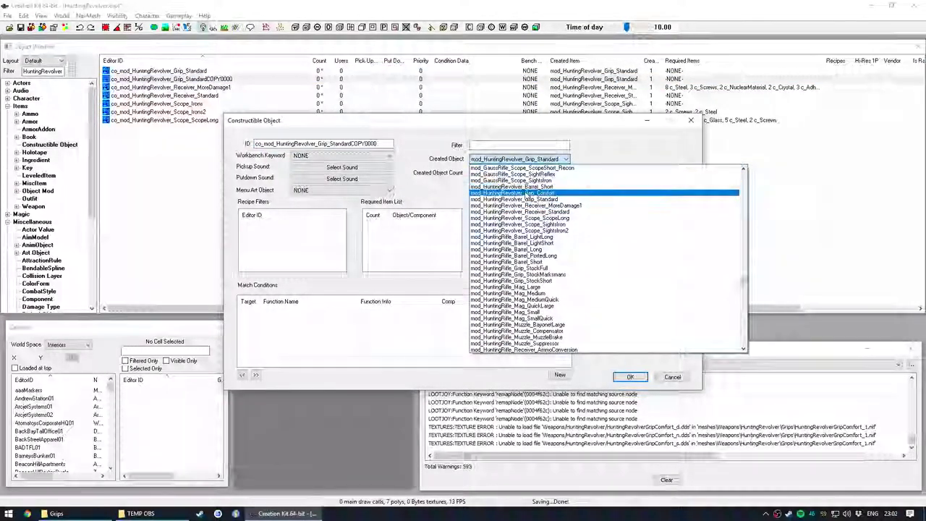
pyautogui.click(527, 194)
pyautogui.moveTo(389, 144); pyautogui.dragTo(330, 145)
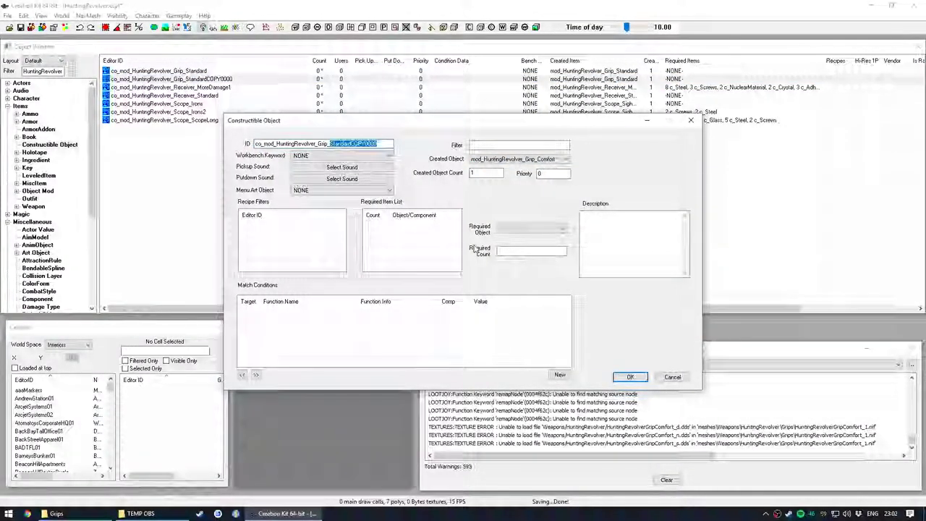
pyautogui.write('Comfort')
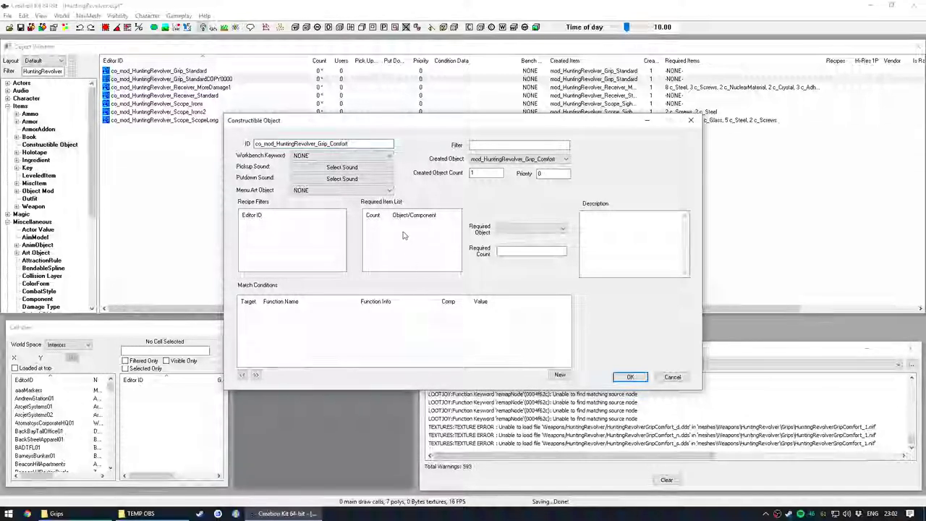
# Add 5 c_Wood to the comfort grip recipe's required items and accept the renamed recipe
pyautogui.rightClick(403, 235)
pyautogui.click(411, 237)
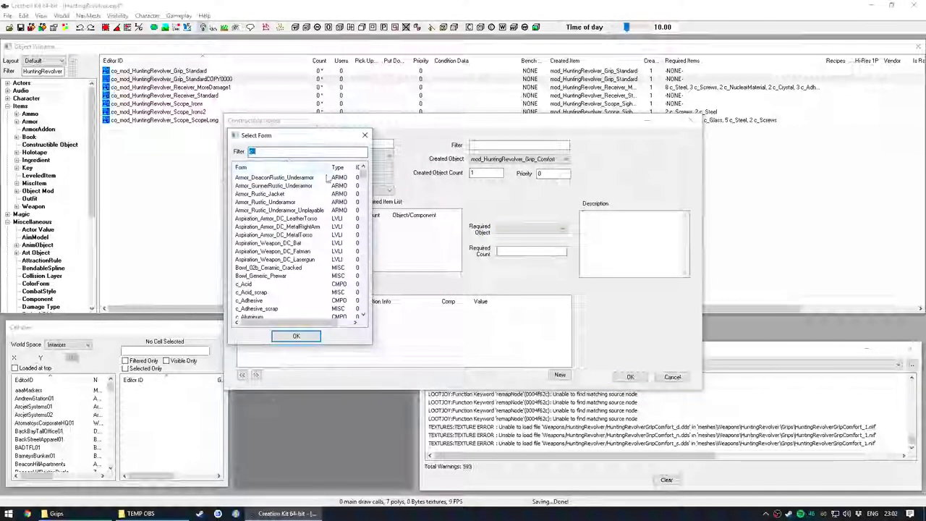
pyautogui.write('c_wood')
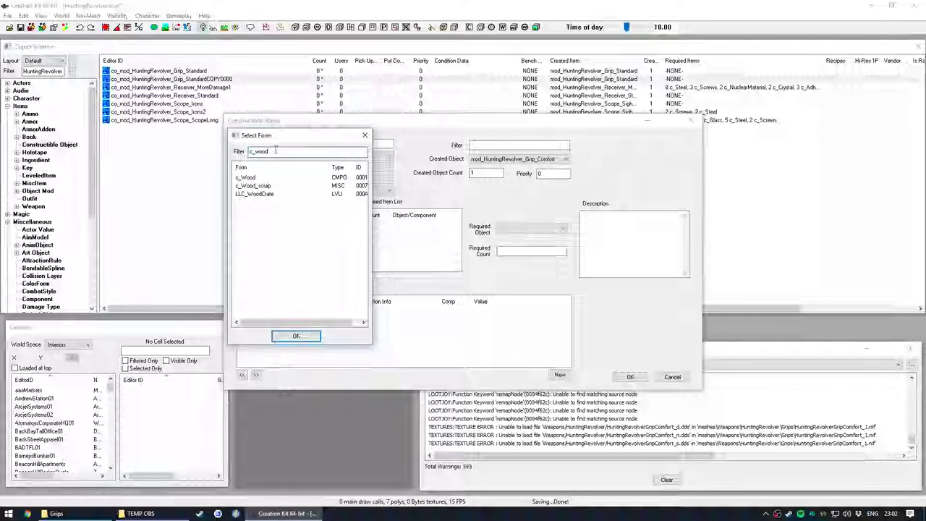
pyautogui.doubleClick(246, 177)
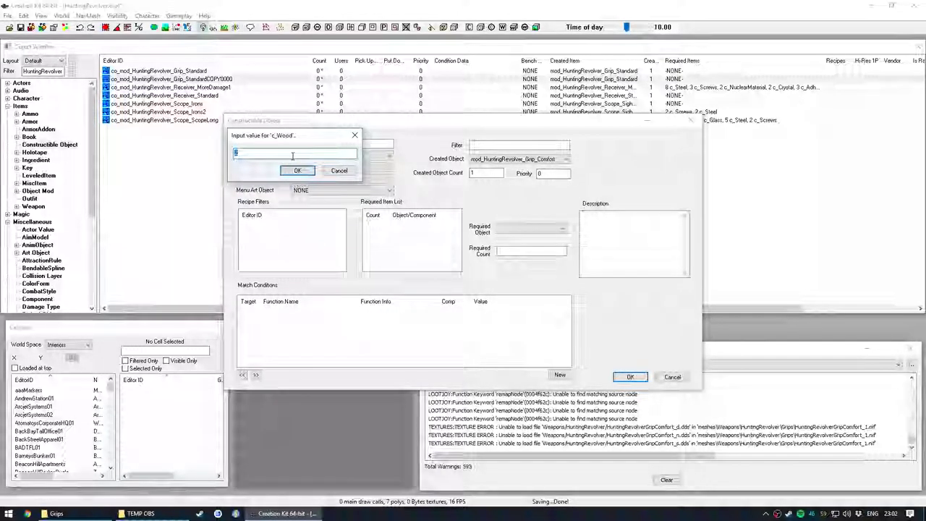
pyautogui.click(296, 170)
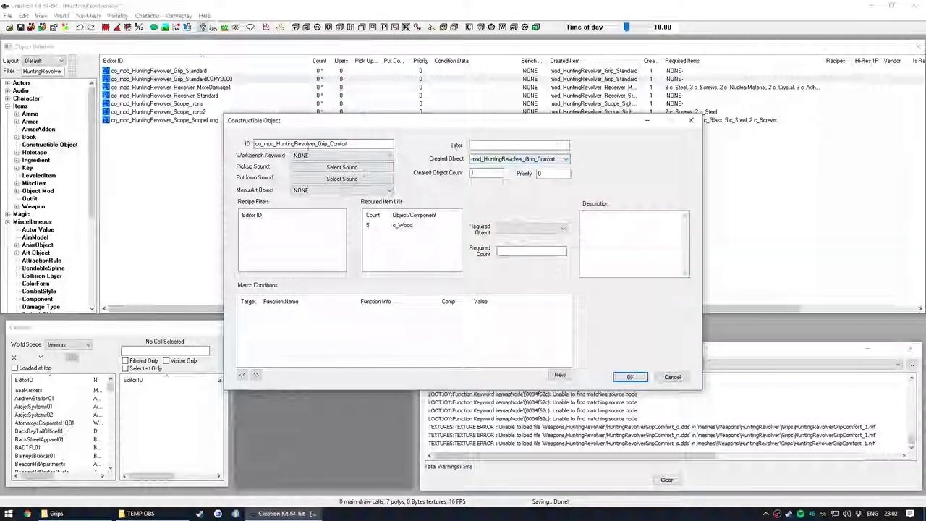
pyautogui.click(630, 377)
pyautogui.click(536, 301)
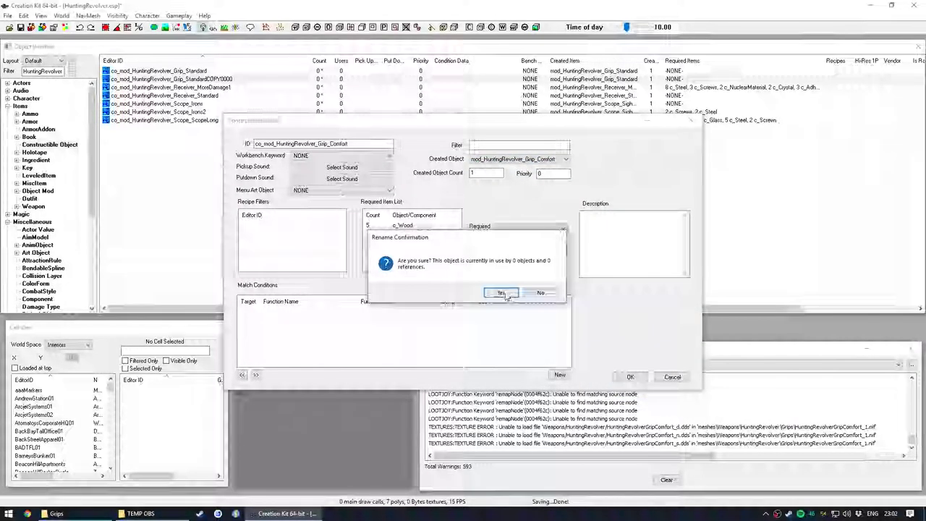
pyautogui.click(503, 293)
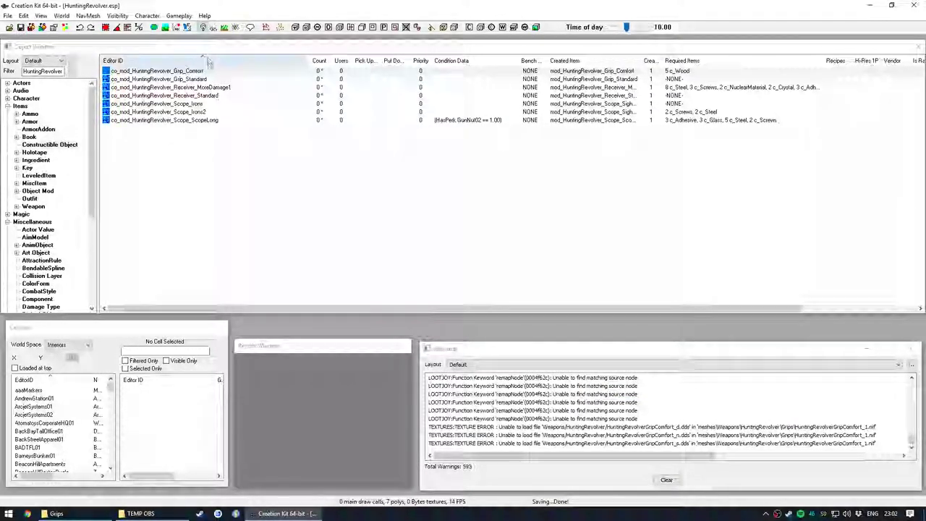
# Sort the Hunting Revolver's loose mods among the misc items by value and compare their entries
pyautogui.click(34, 183)
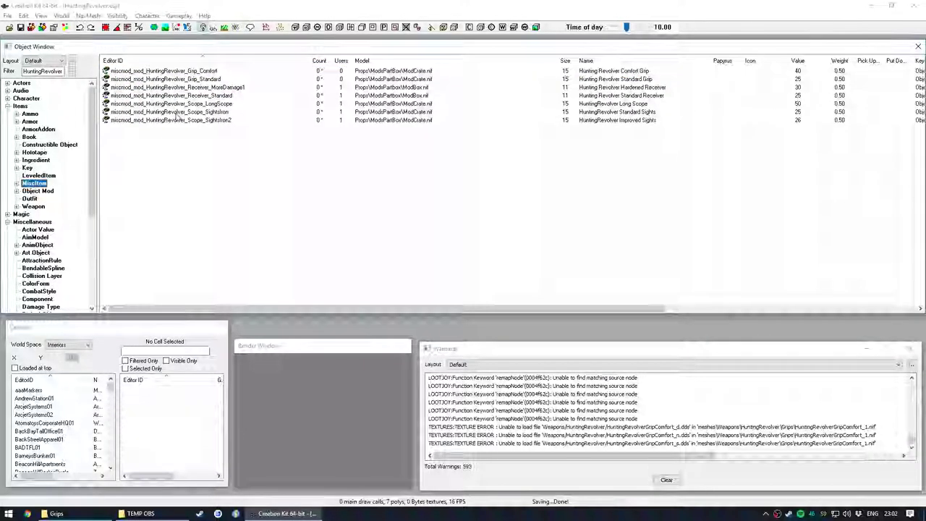
pyautogui.click(413, 79)
pyautogui.click(411, 73)
pyautogui.click(633, 80)
pyautogui.click(634, 73)
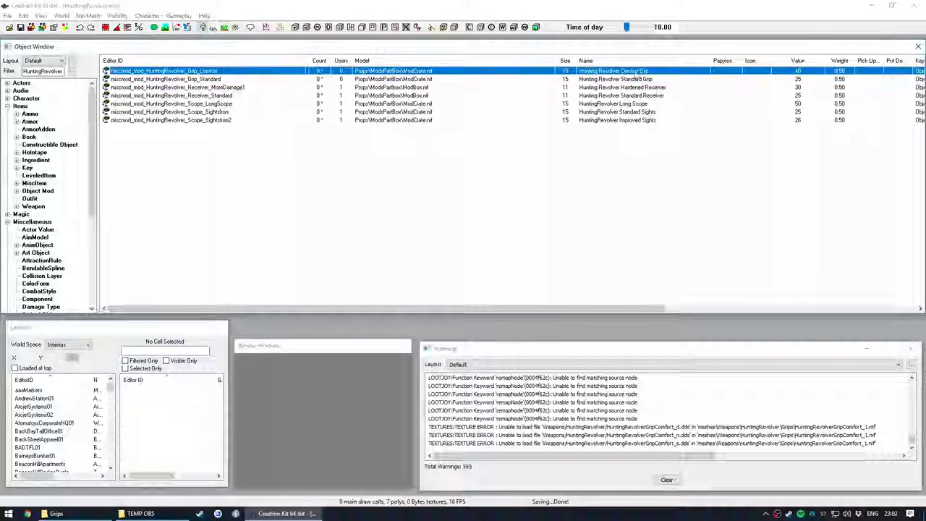
pyautogui.click(798, 60)
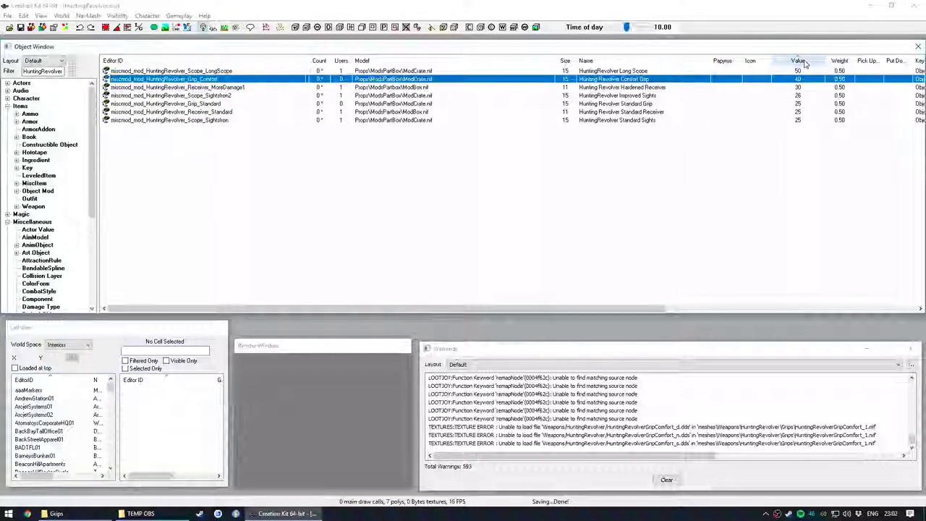
pyautogui.click(800, 61)
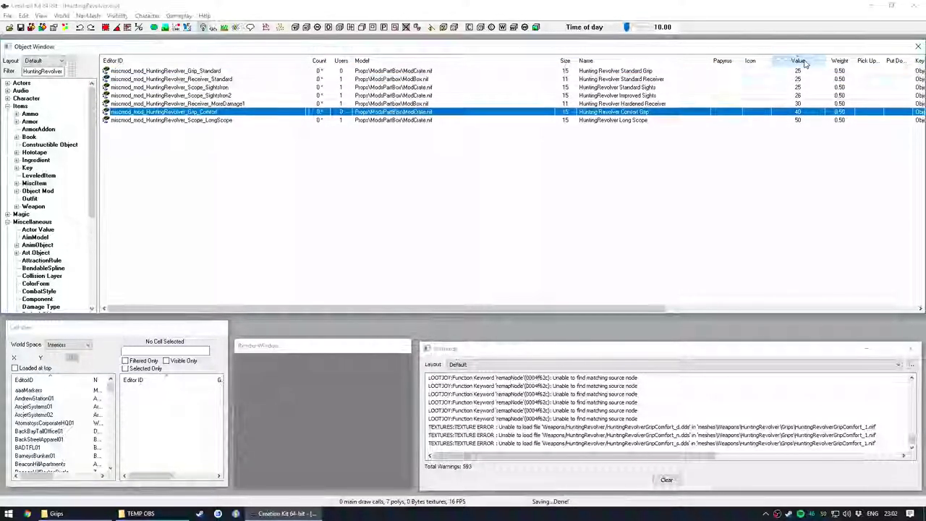
pyautogui.click(240, 79)
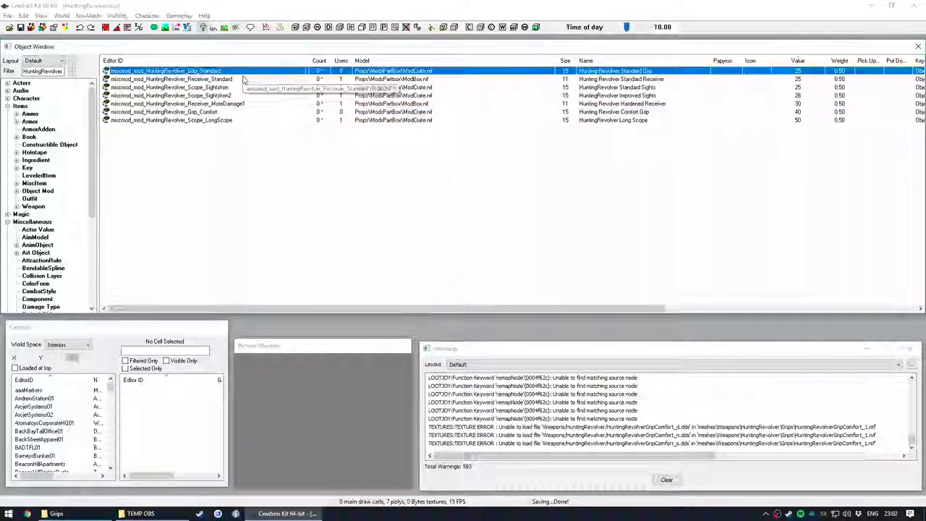
pyautogui.press('Down')
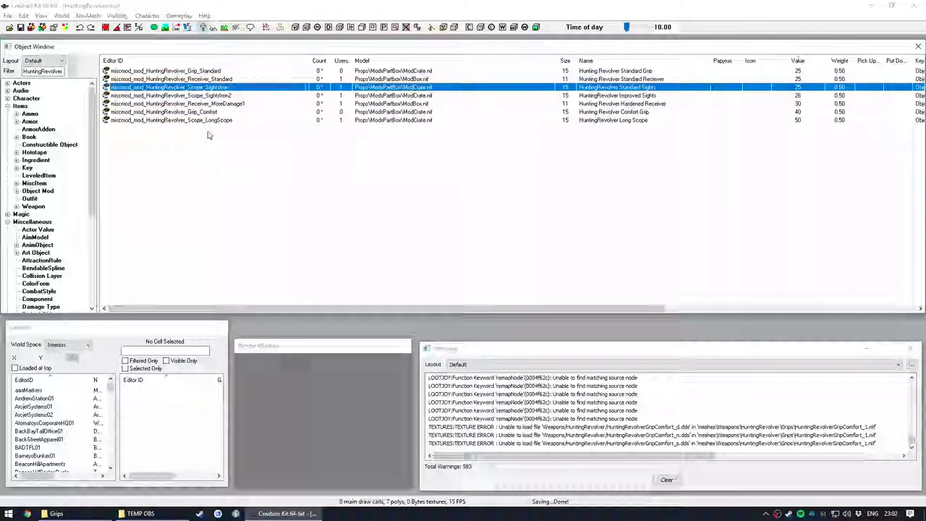
pyautogui.press('Down')
pyautogui.press('Down')
pyautogui.press('Down')
pyautogui.press('Down')
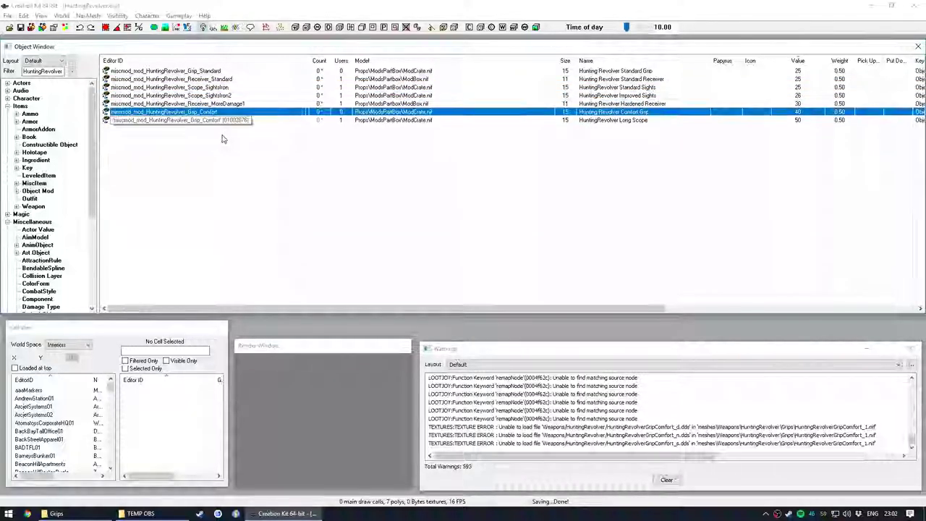
pyautogui.press('Up')
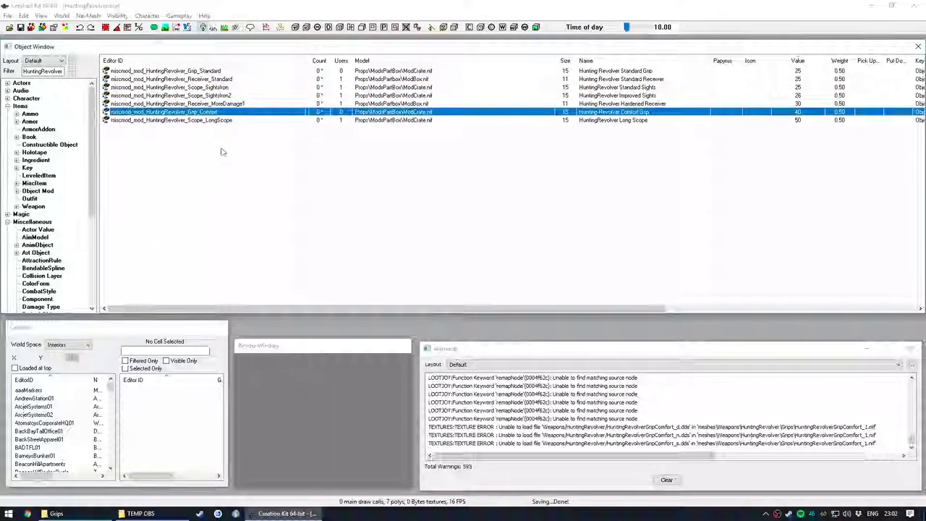
# Filter the Hunting Revolver's loose mods to the grips, and check the comfort grip object mod's priority without changing it
pyautogui.click(63, 70)
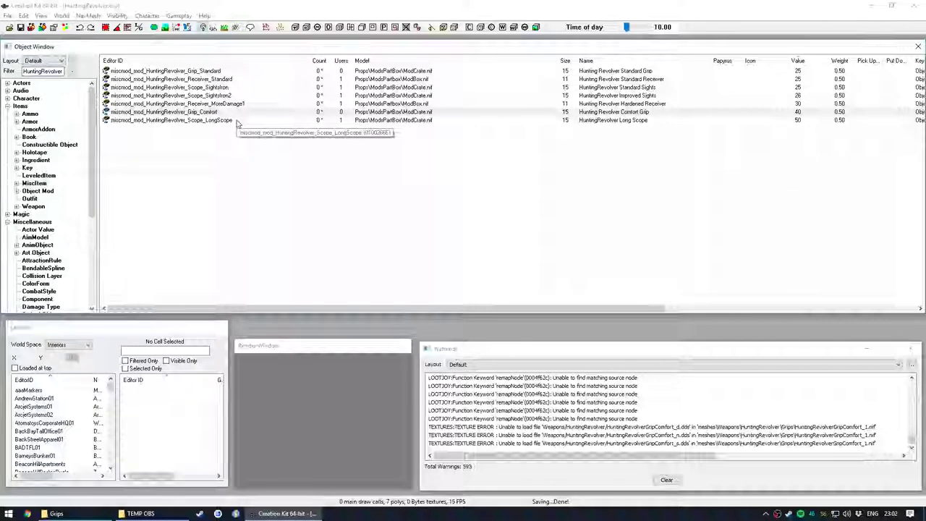
pyautogui.write('*grip')
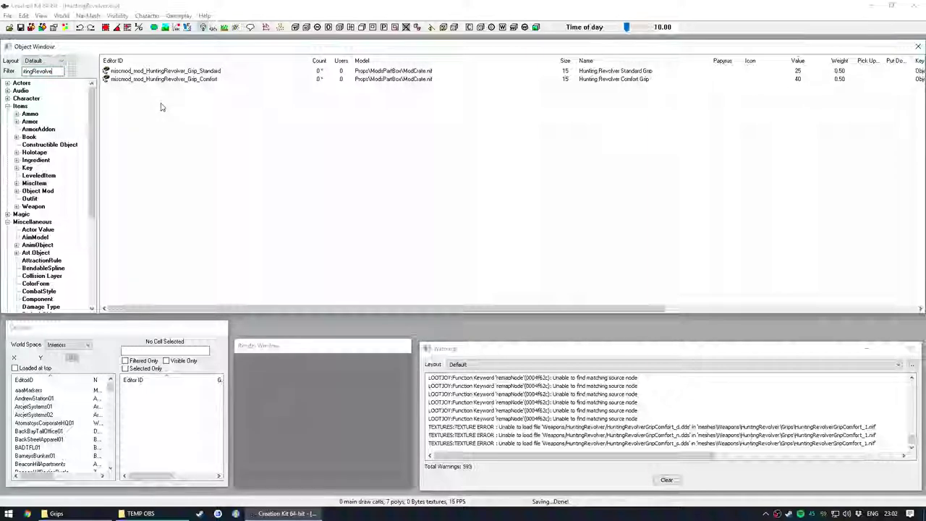
pyautogui.click(37, 190)
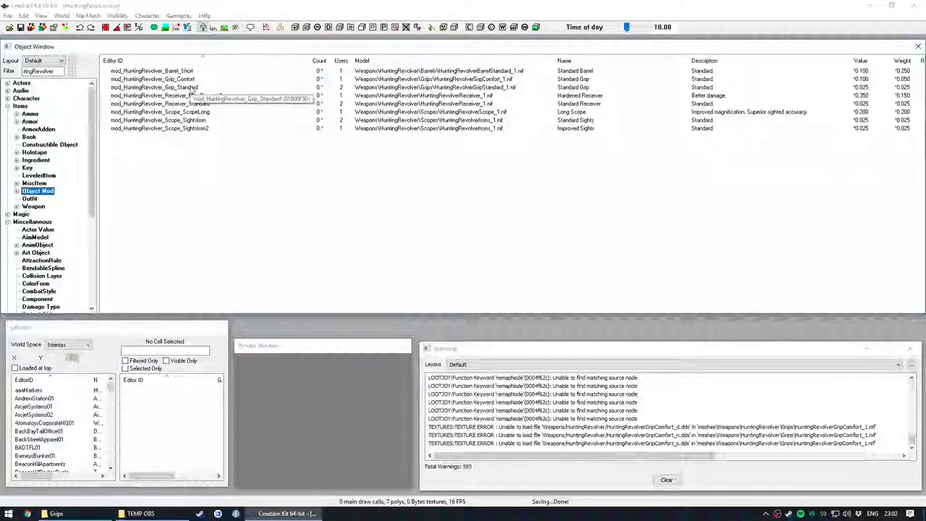
pyautogui.doubleClick(189, 78)
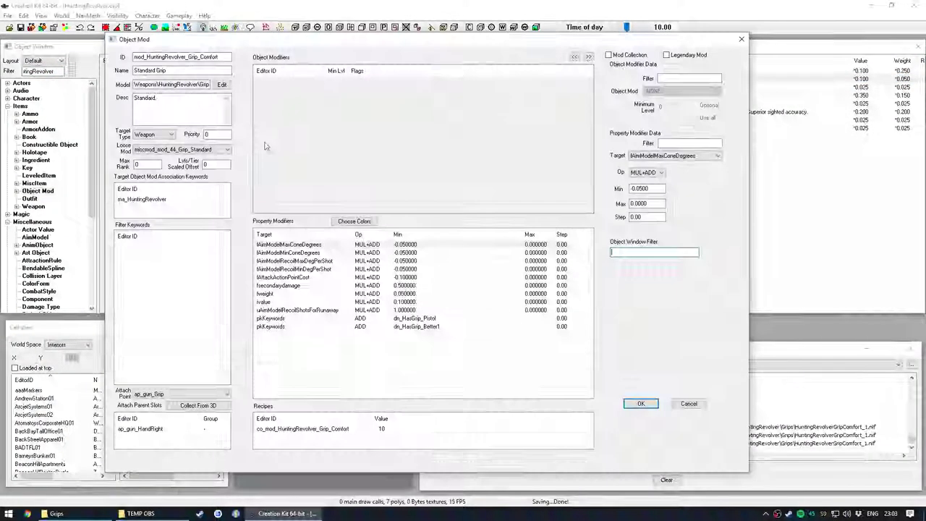
pyautogui.doubleClick(214, 134)
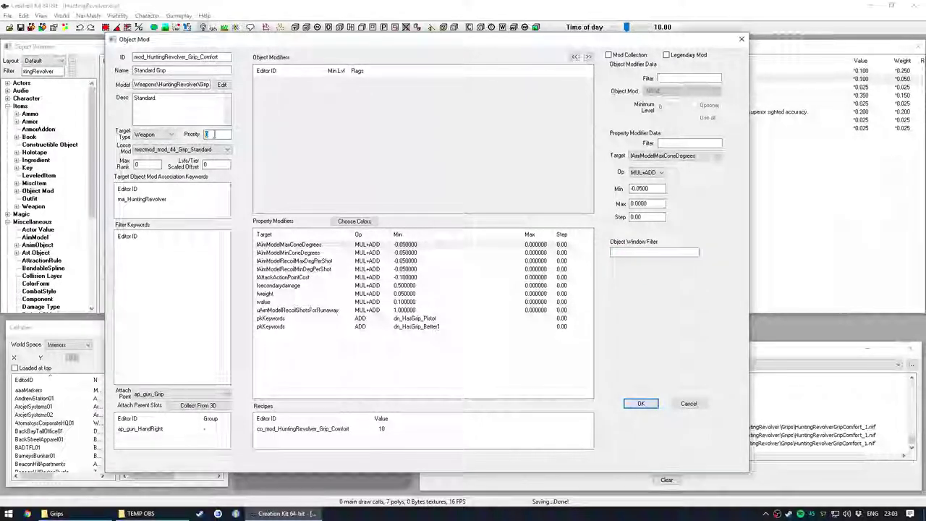
pyautogui.click(213, 135)
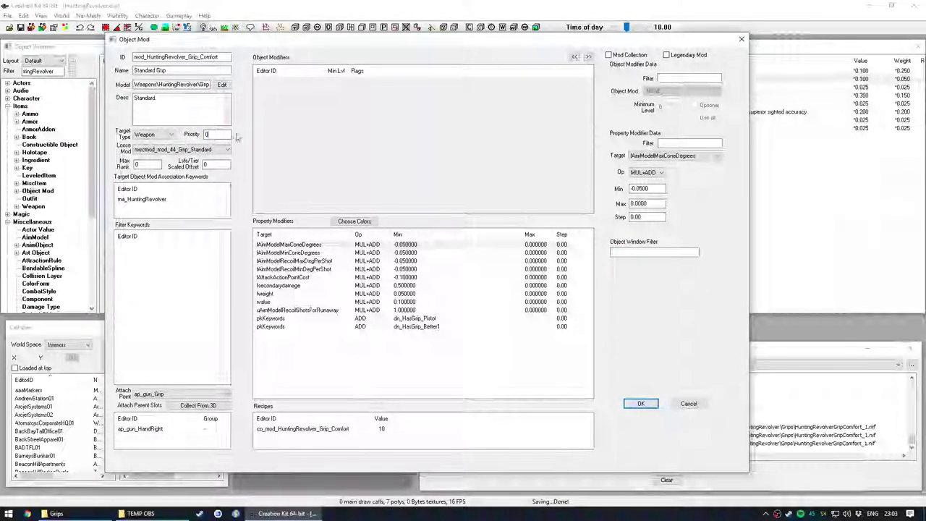
pyautogui.moveTo(323, 43); pyautogui.dragTo(377, 41)
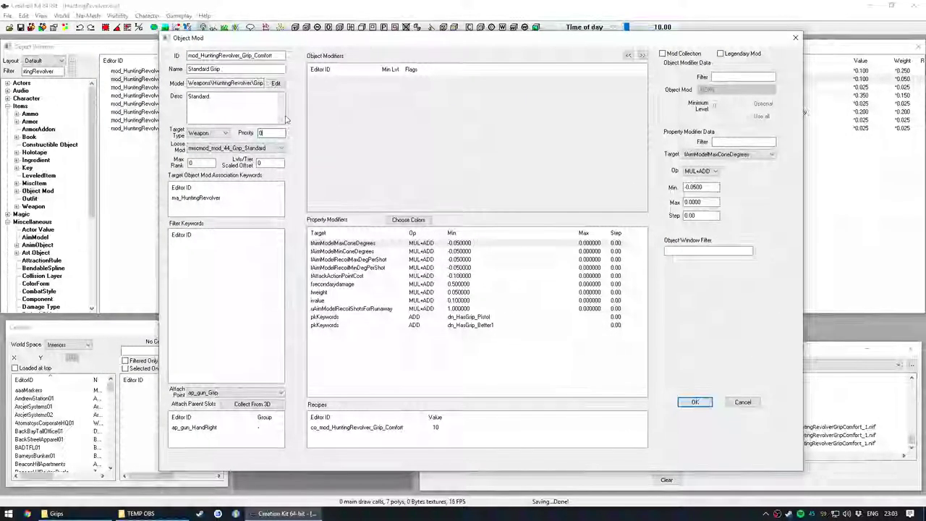
pyautogui.doubleClick(268, 133)
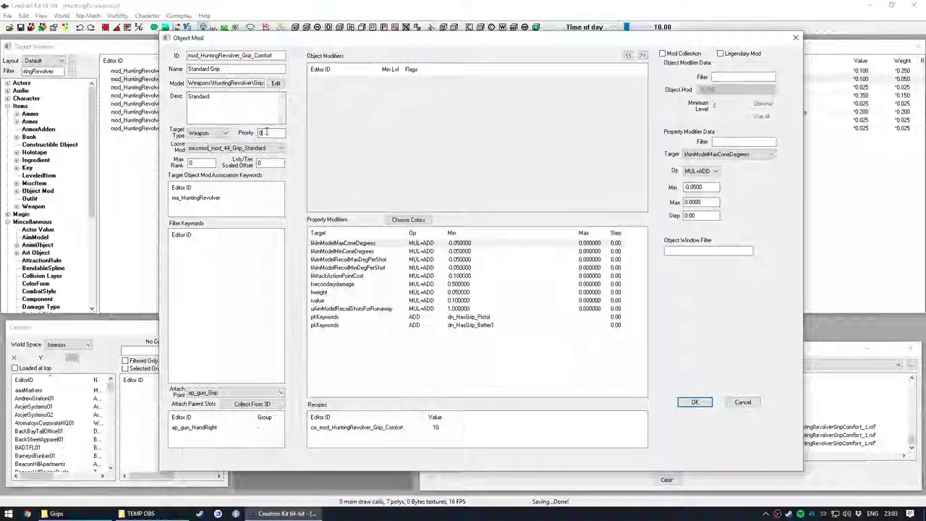
pyautogui.click(742, 401)
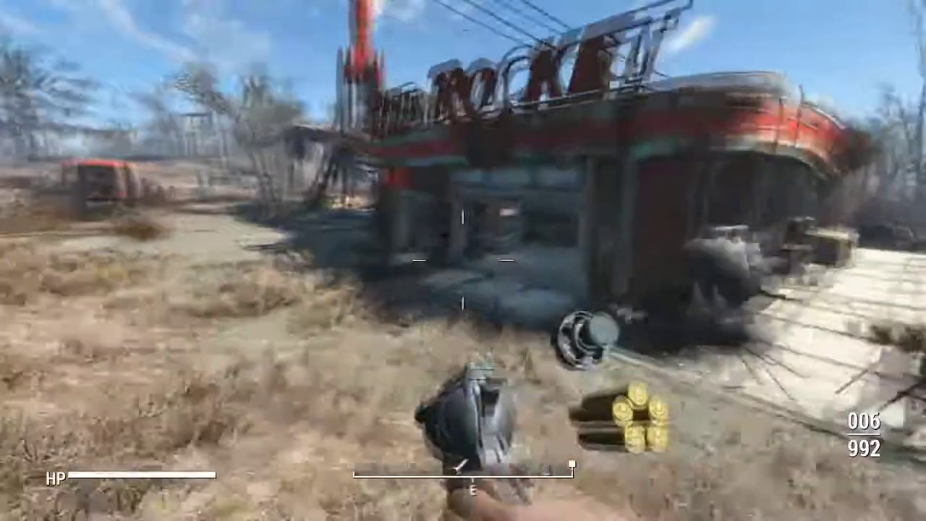
# In Fallout 4, open the weapons workbench and inspect the Hunting Revolver's available grips and the second grip's crafting requirements
pyautogui.press('w')
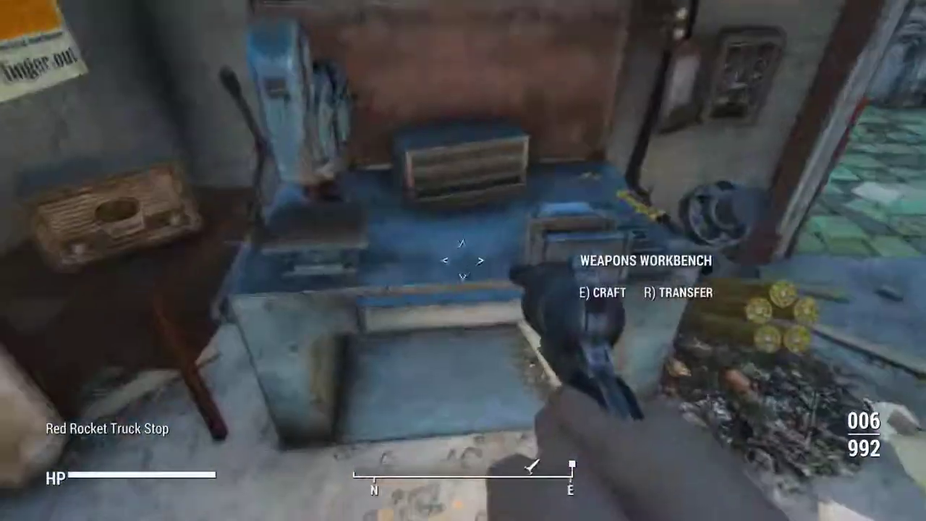
pyautogui.press('e')
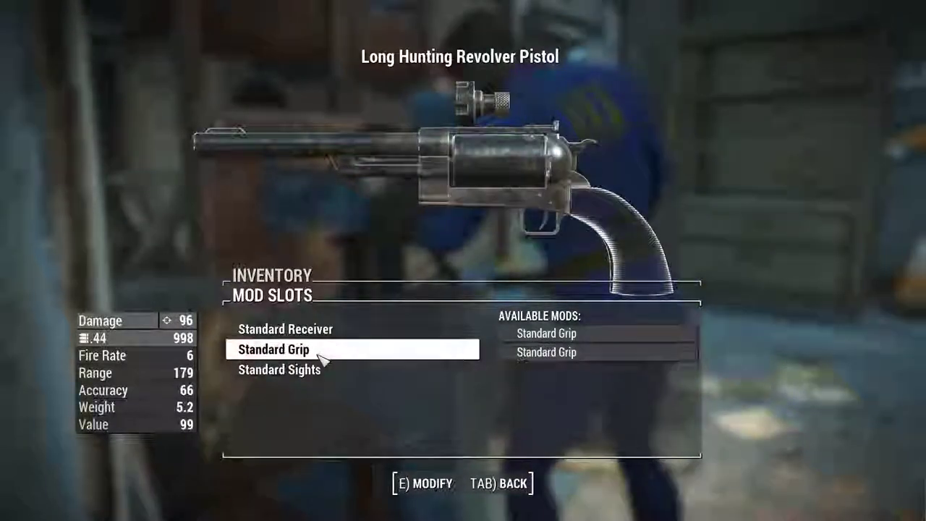
pyautogui.click(323, 354)
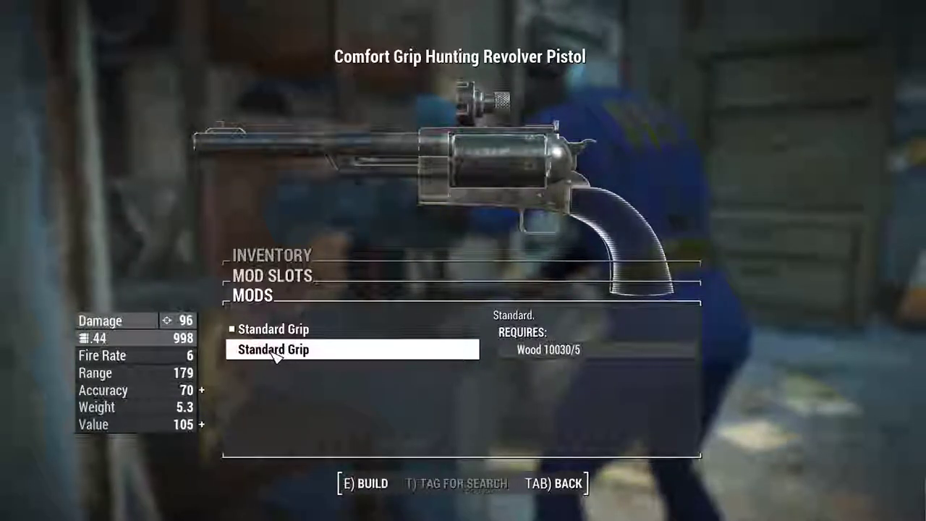
pyautogui.press('Tab')
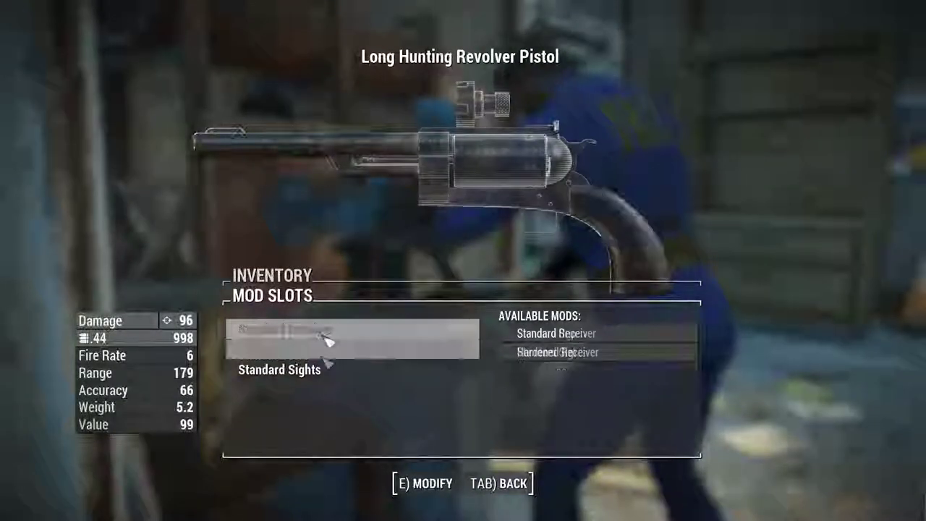
# Build the Long Scope on the Hunting Revolver and return to its mod slots
pyautogui.click(325, 367)
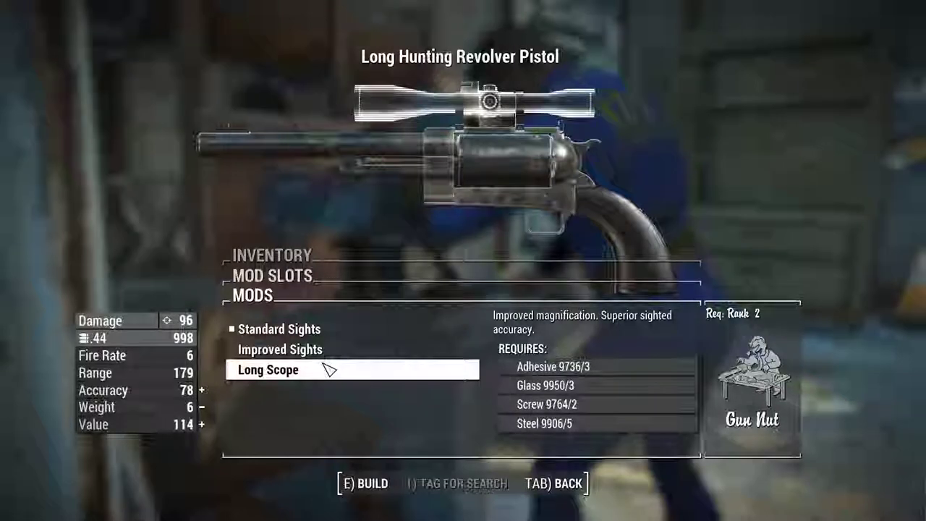
pyautogui.click(329, 371)
pyautogui.press('Return')
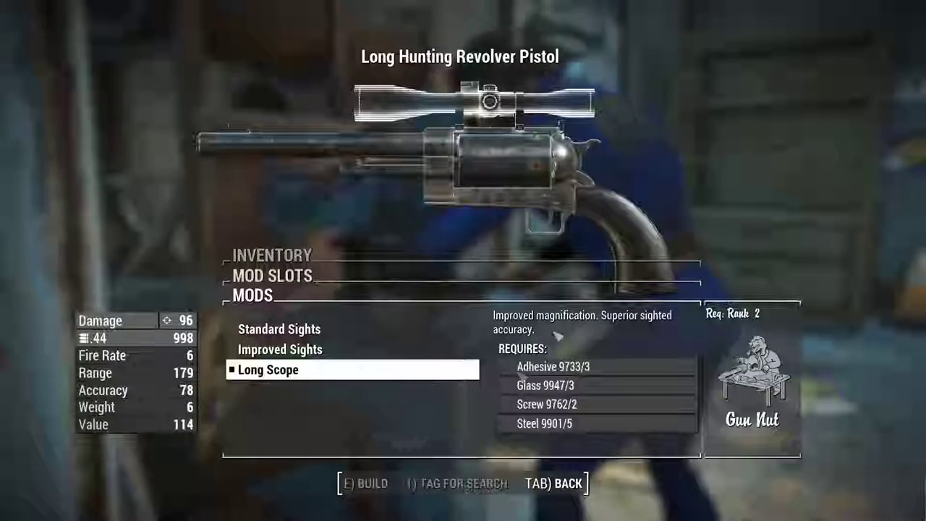
pyautogui.press('Tab')
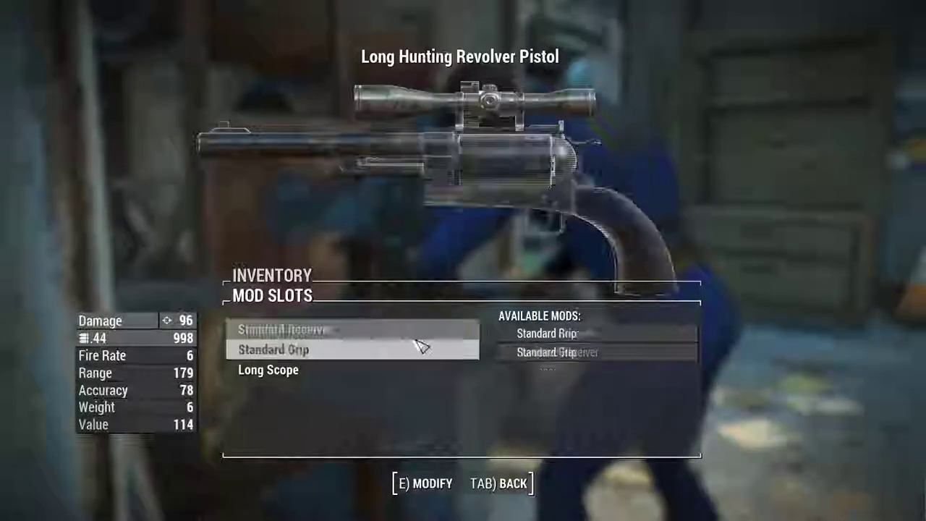
# Inspect the Hardened Receiver's stats and crafting requirements, then leave the weapons workbench
pyautogui.click(366, 330)
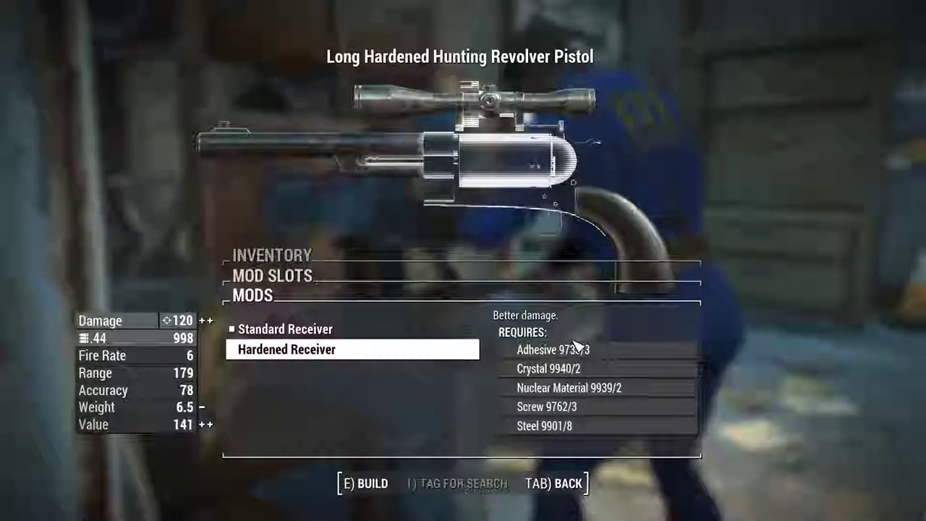
pyautogui.press('Tab')
pyautogui.press('Return')
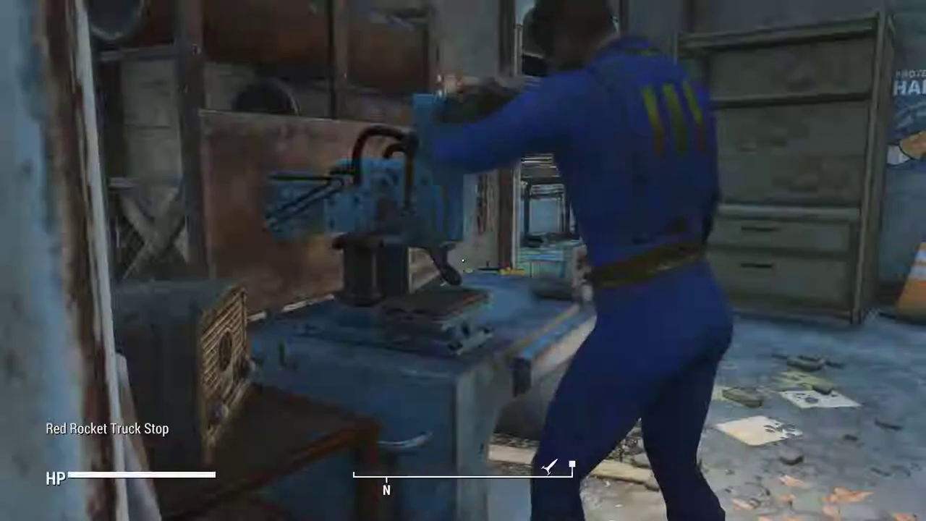
# Test the Hunting Revolver outdoors by aiming through its long scope, firing and reloading
pyautogui.press('w')
pyautogui.press('r')
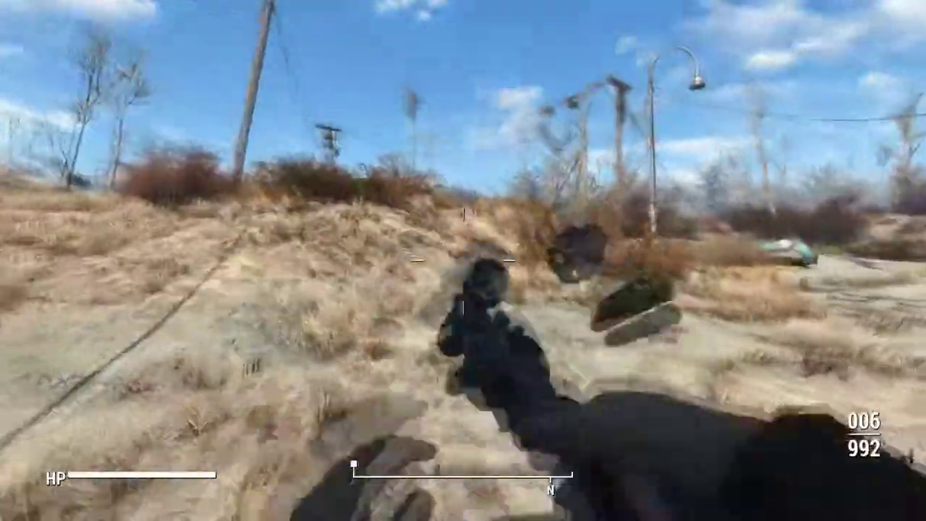
pyautogui.press('w')
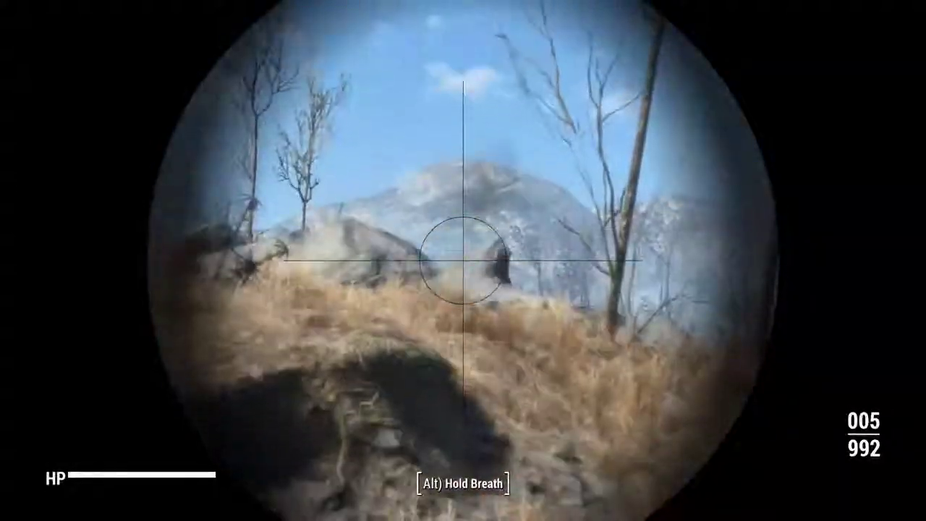
pyautogui.rightClick(463, 260)
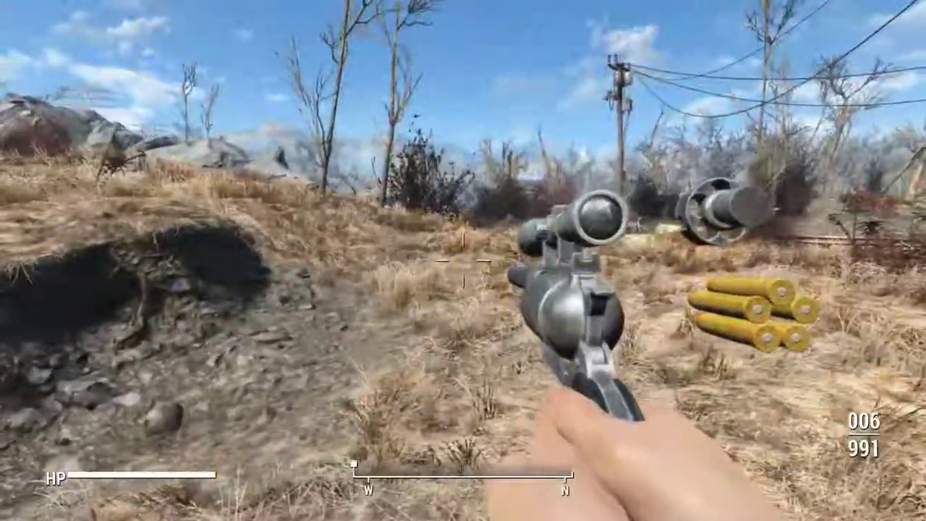
pyautogui.press('s')
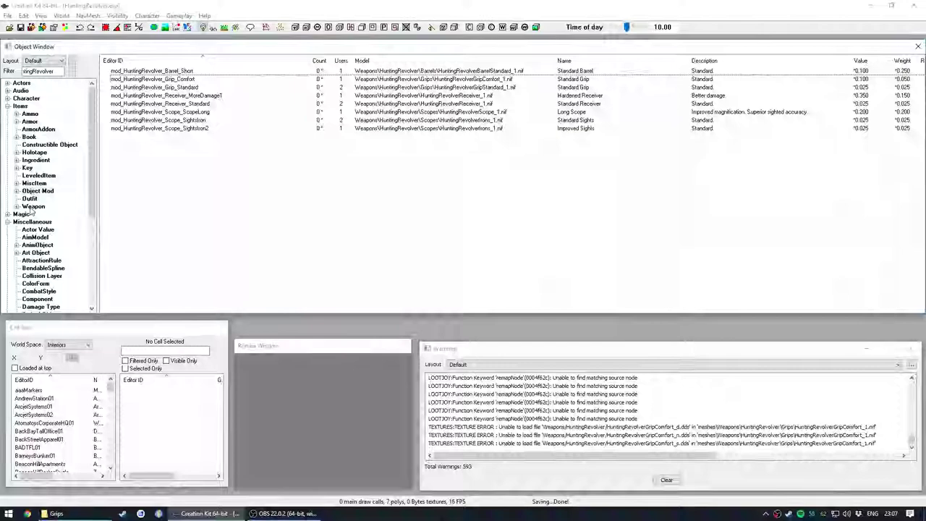
# In the Creation Kit, open the HuntingRevolver weapon record, set its ammo capacity to 5 and inspect the model preview
pyautogui.click(33, 206)
pyautogui.doubleClick(144, 74)
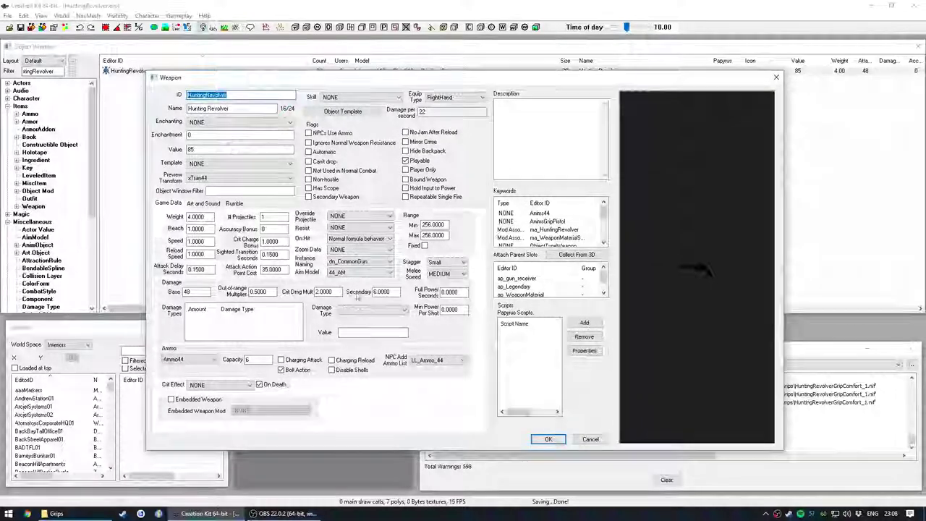
pyautogui.doubleClick(196, 254)
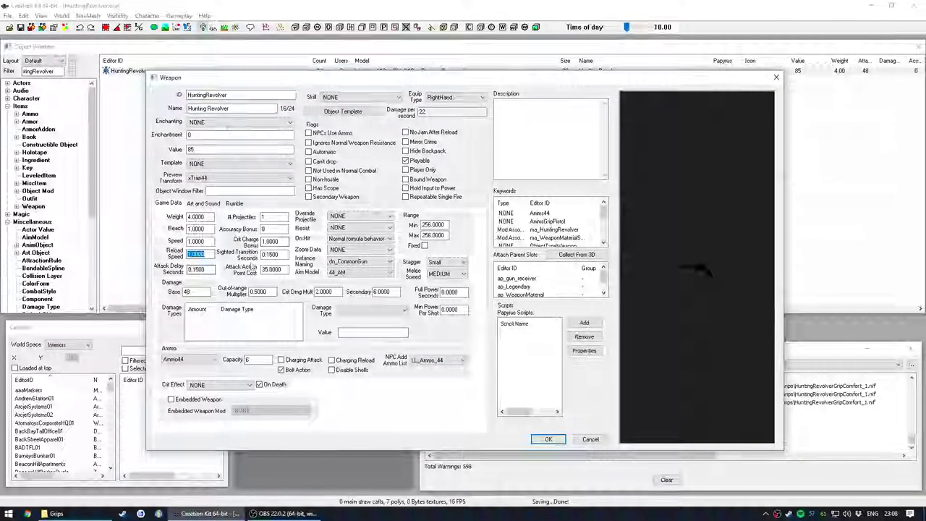
pyautogui.doubleClick(254, 360)
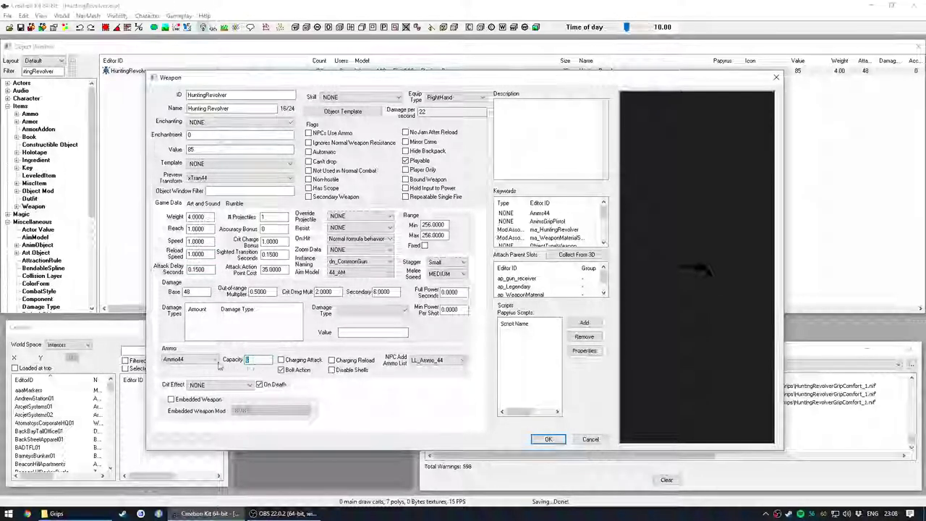
pyautogui.write('5')
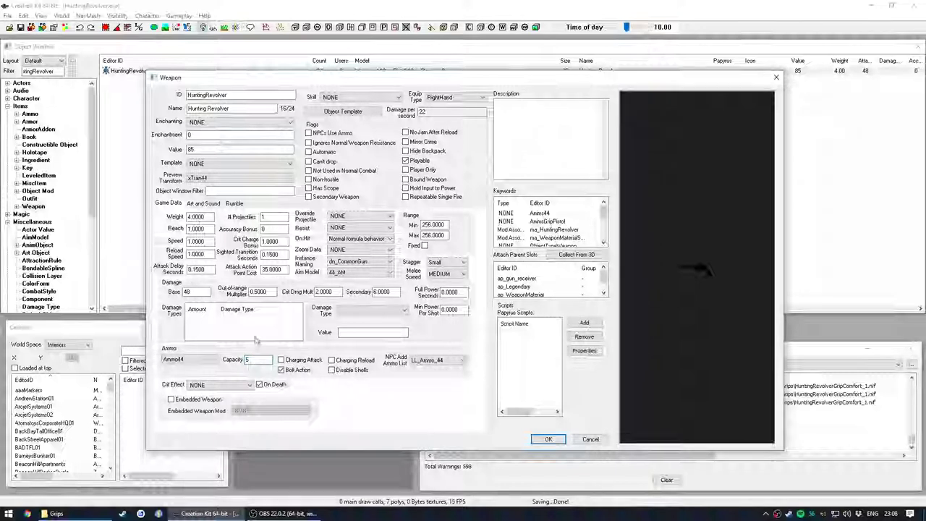
pyautogui.scroll(5, 726, 272)
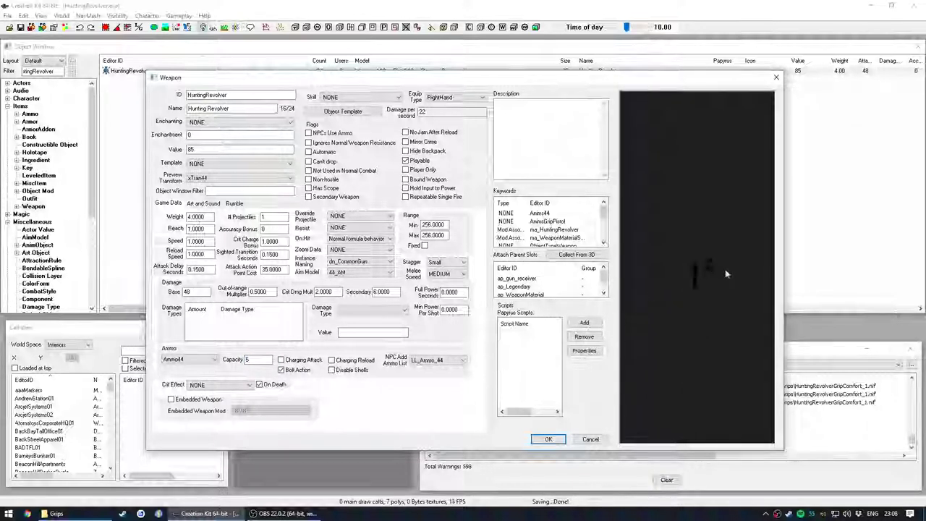
pyautogui.moveTo(721, 277); pyautogui.dragTo(698, 283)
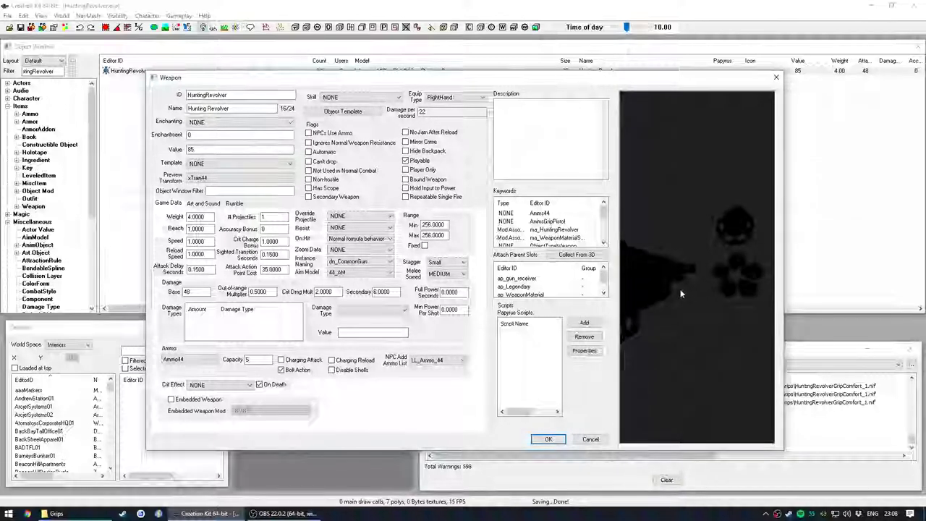
# Turn off Bolt Action for the hunting revolver and set its attack delay to 0.3 seconds
pyautogui.click(281, 371)
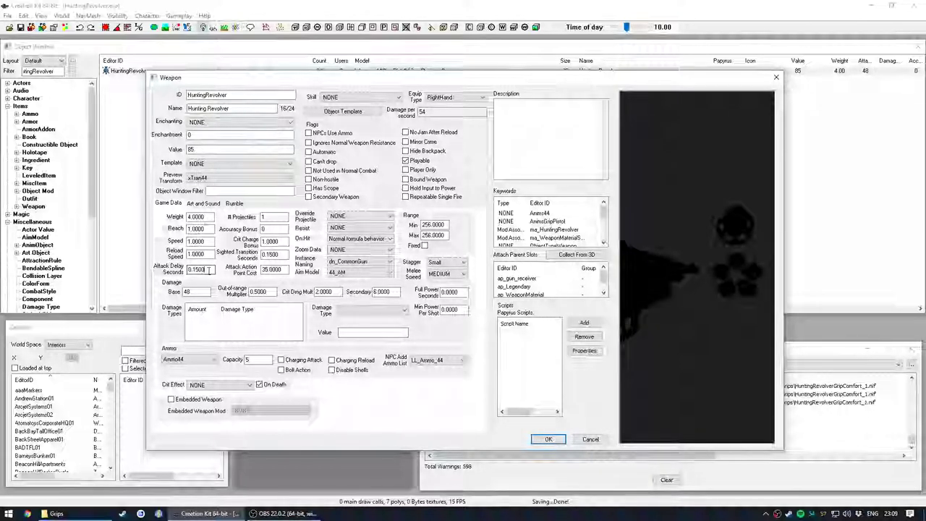
pyautogui.moveTo(208, 270); pyautogui.dragTo(187, 269)
pyautogui.write('0.3')
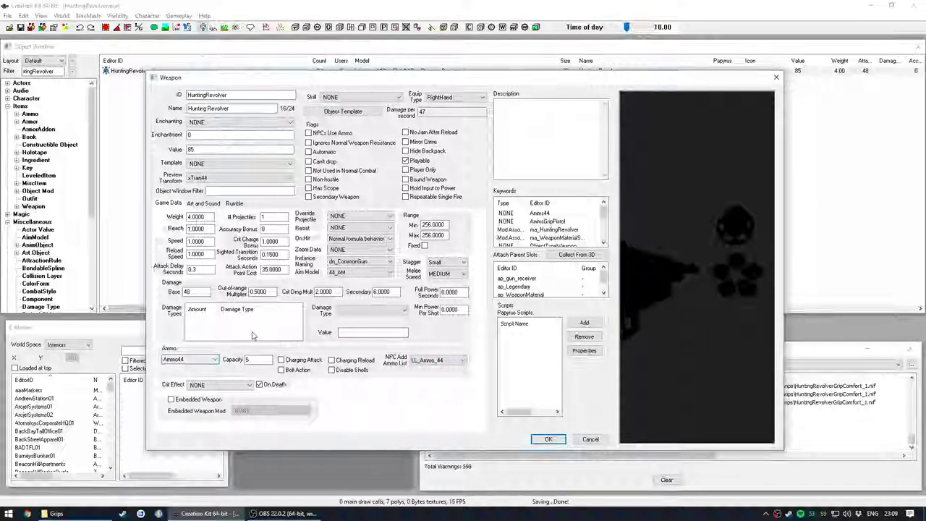
# Check the available ammo types for the revolver and inspect the file path of its model in the art settings
pyautogui.click(206, 359)
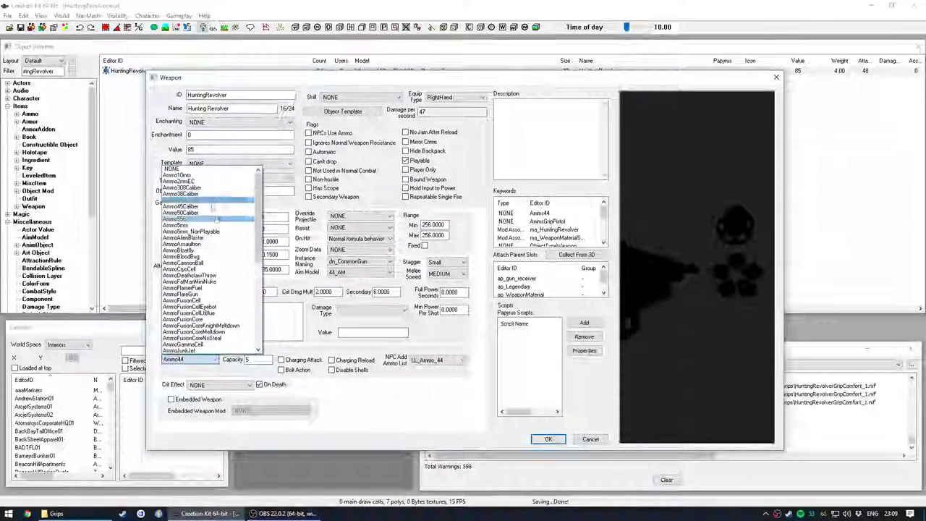
pyautogui.click(349, 398)
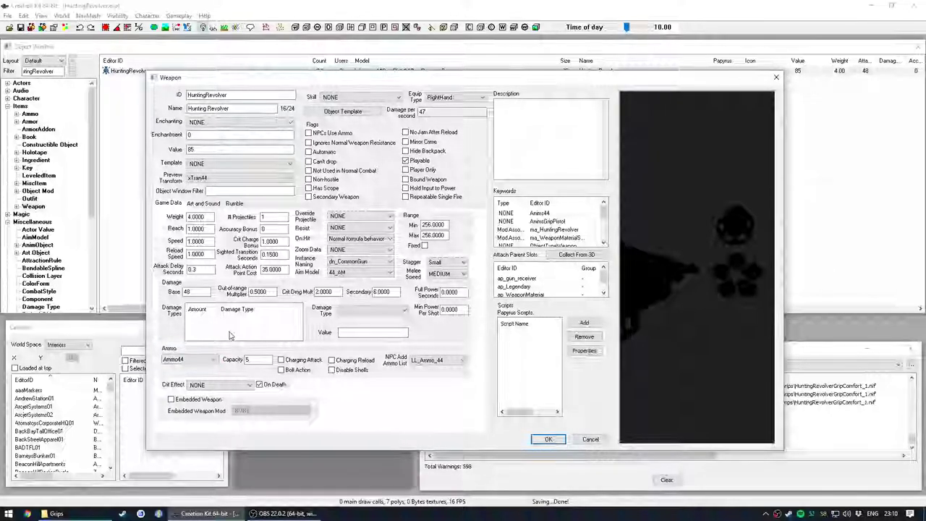
pyautogui.click(199, 205)
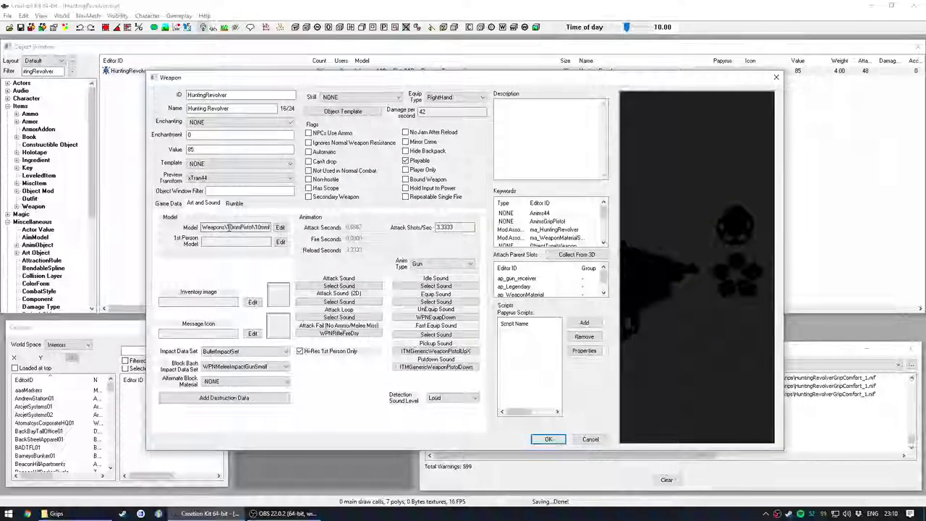
pyautogui.doubleClick(248, 228)
pyautogui.click(210, 228)
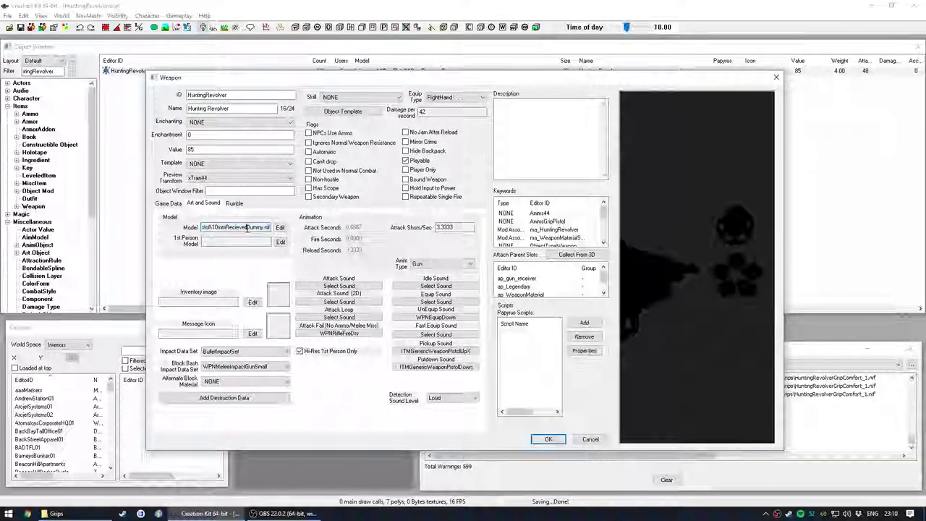
pyautogui.moveTo(212, 227); pyautogui.dragTo(250, 228)
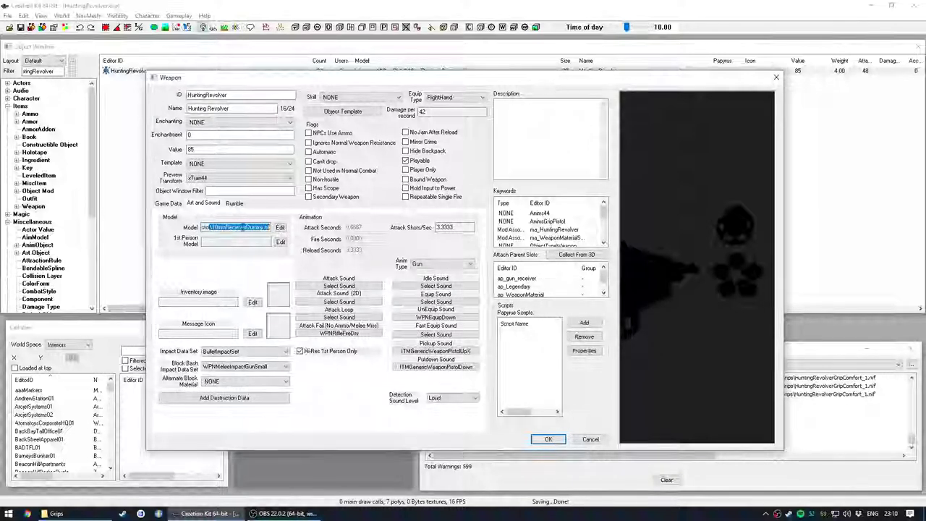
pyautogui.click(242, 227)
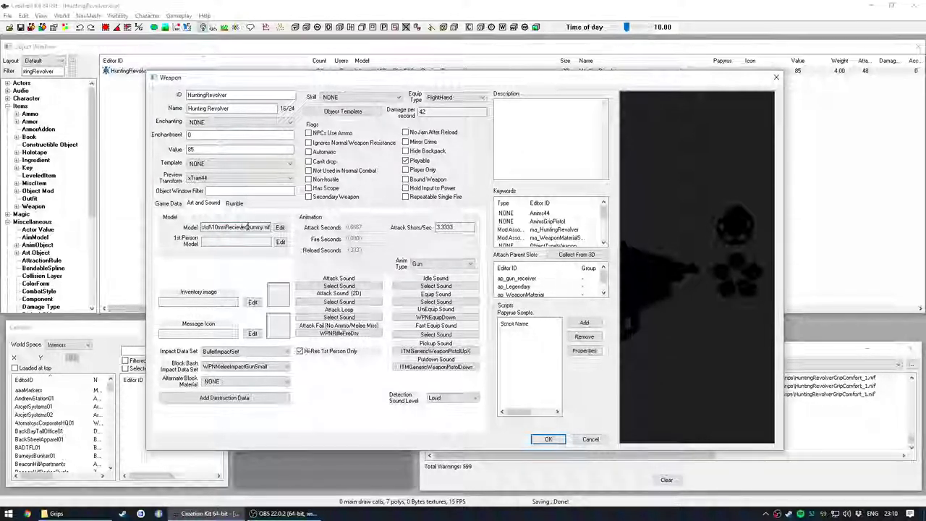
pyautogui.moveTo(245, 227); pyautogui.dragTo(271, 227)
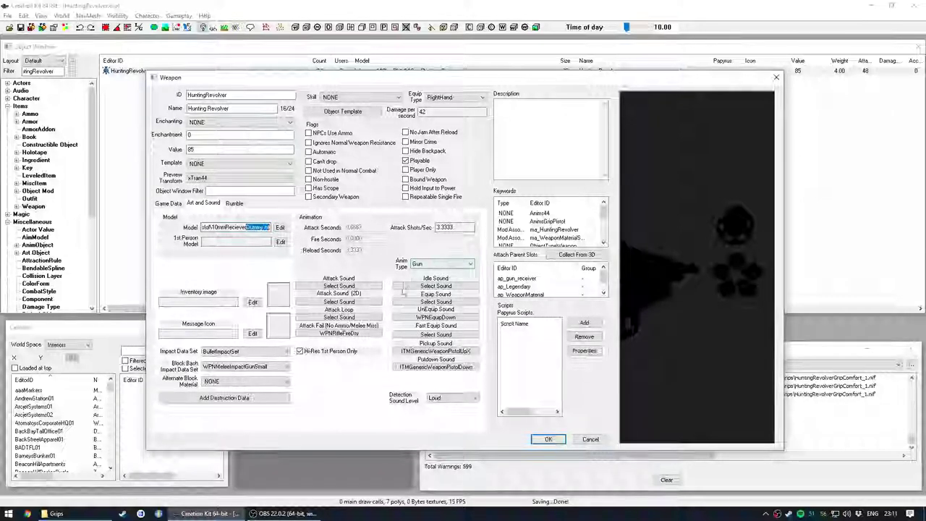
# Review the detection sound level options, keeping Loud, and rotate the weapon preview
pyautogui.click(455, 400)
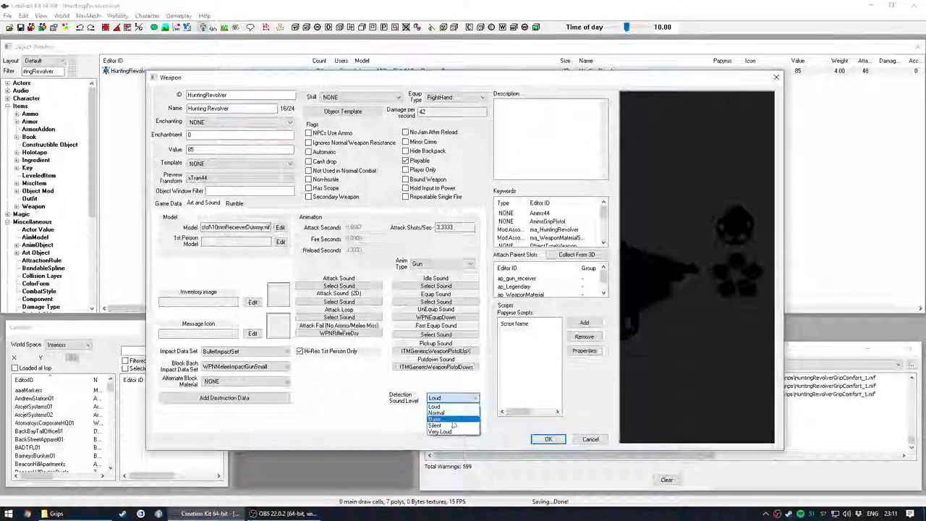
pyautogui.click(441, 386)
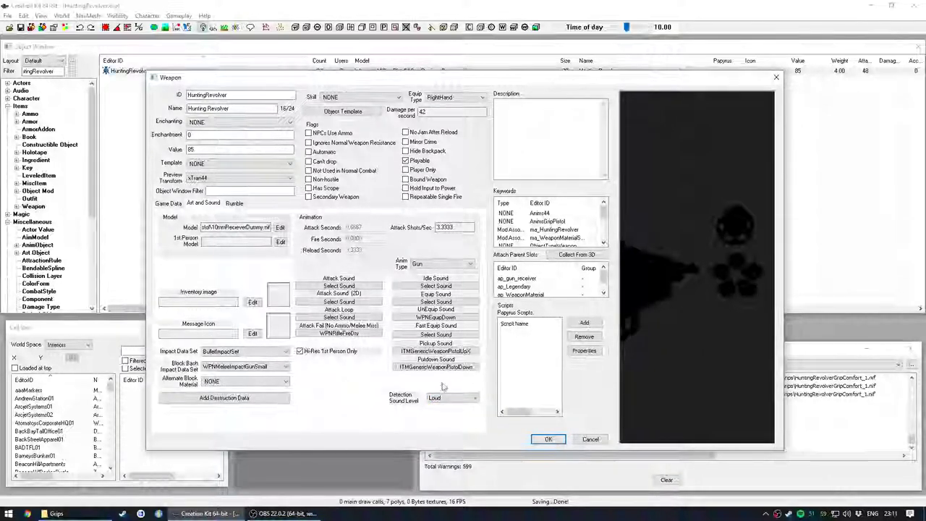
pyautogui.moveTo(640, 323); pyautogui.dragTo(677, 329)
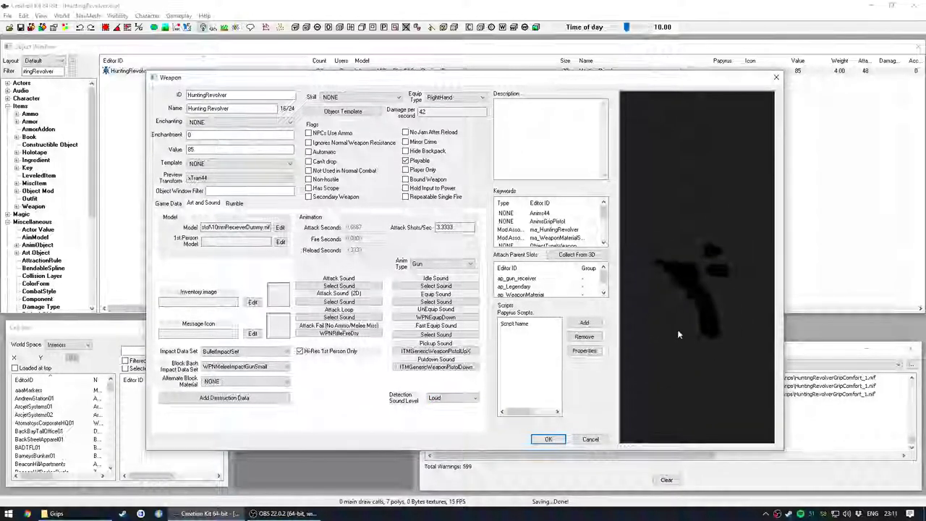
pyautogui.click(466, 397)
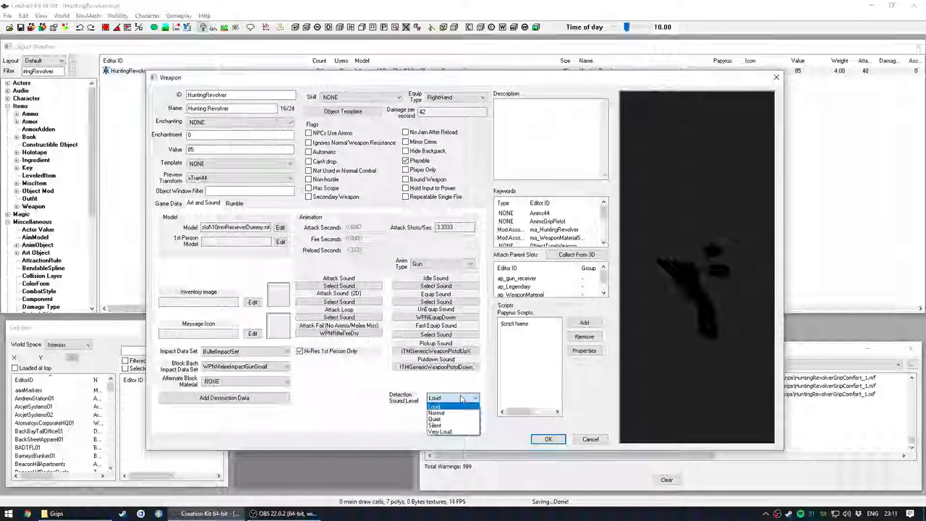
pyautogui.click(442, 405)
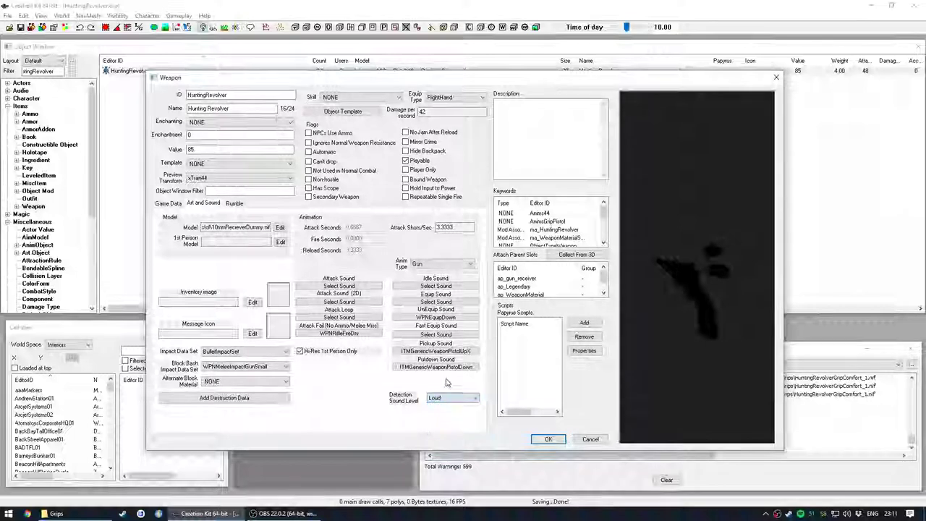
pyautogui.moveTo(677, 309); pyautogui.dragTo(658, 307)
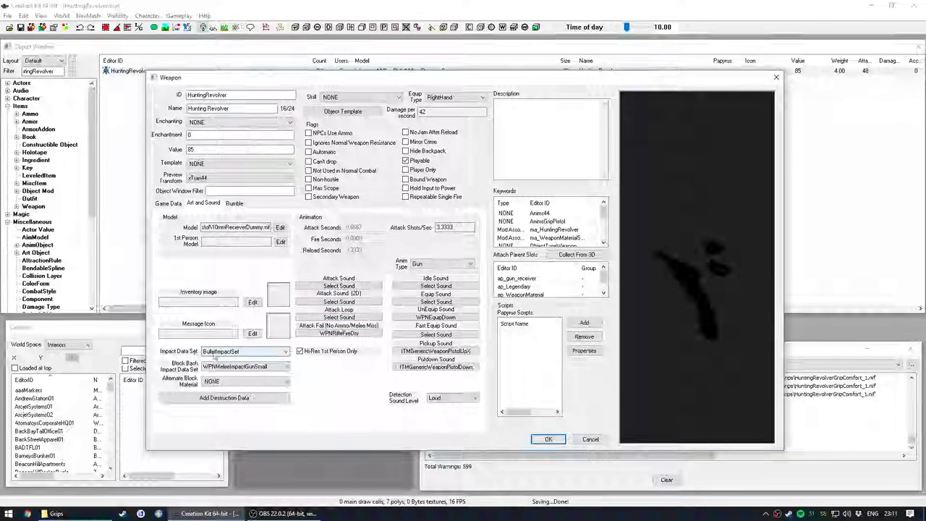
# Review the available choices for the impact data set and the block bash impact data set
pyautogui.click(258, 352)
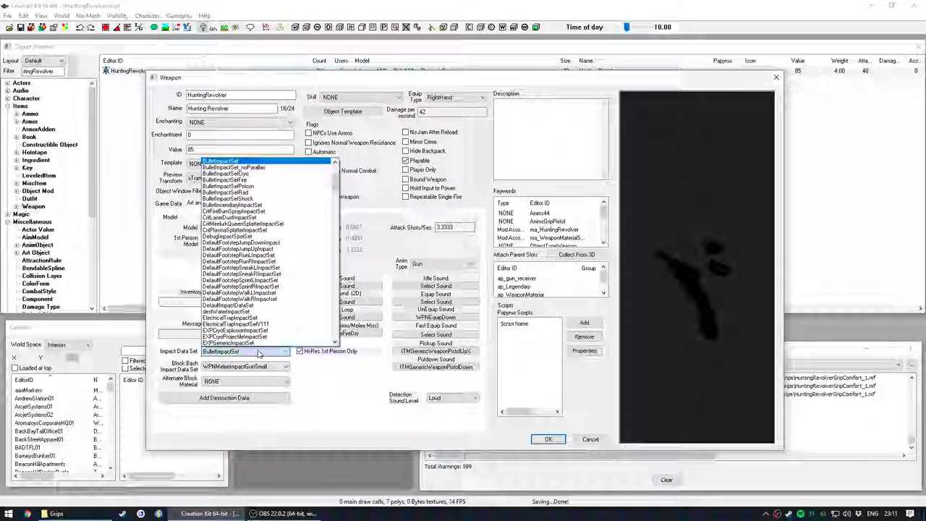
pyautogui.scroll(2, 303, 179)
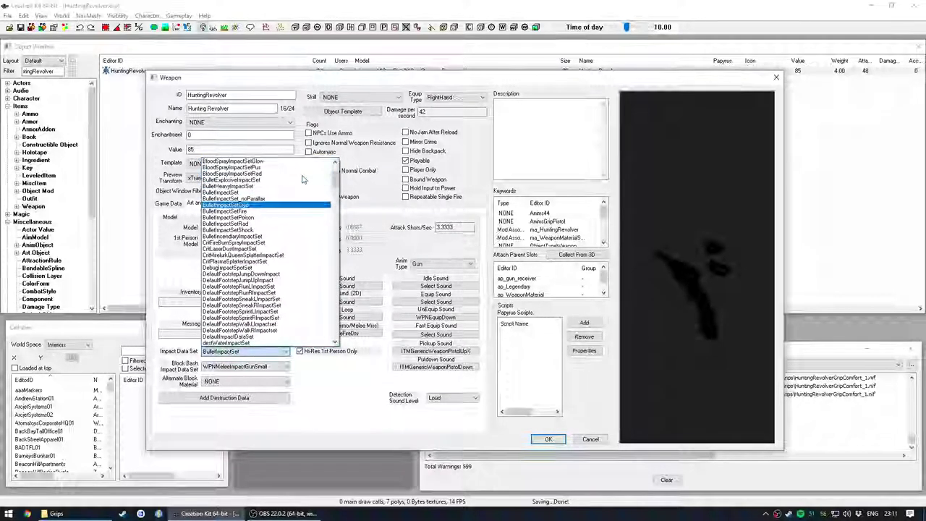
pyautogui.scroll(3, 297, 192)
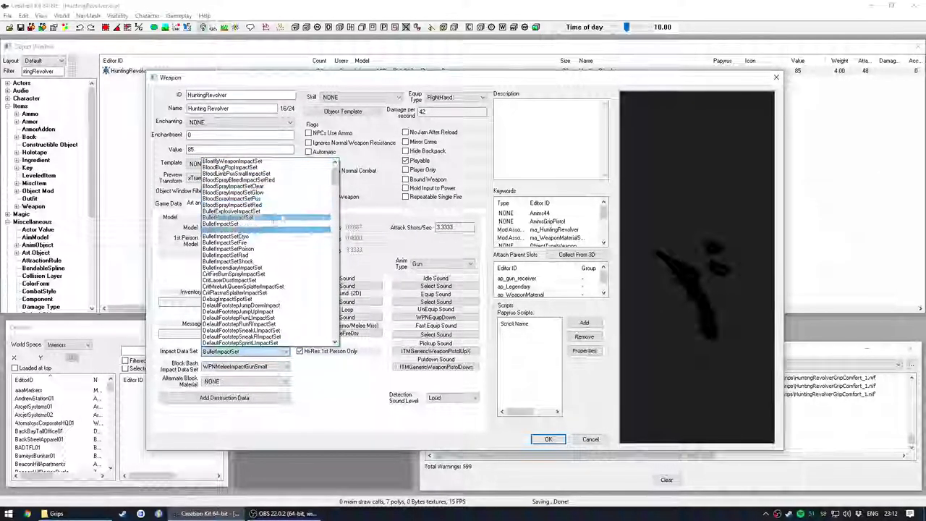
pyautogui.click(230, 351)
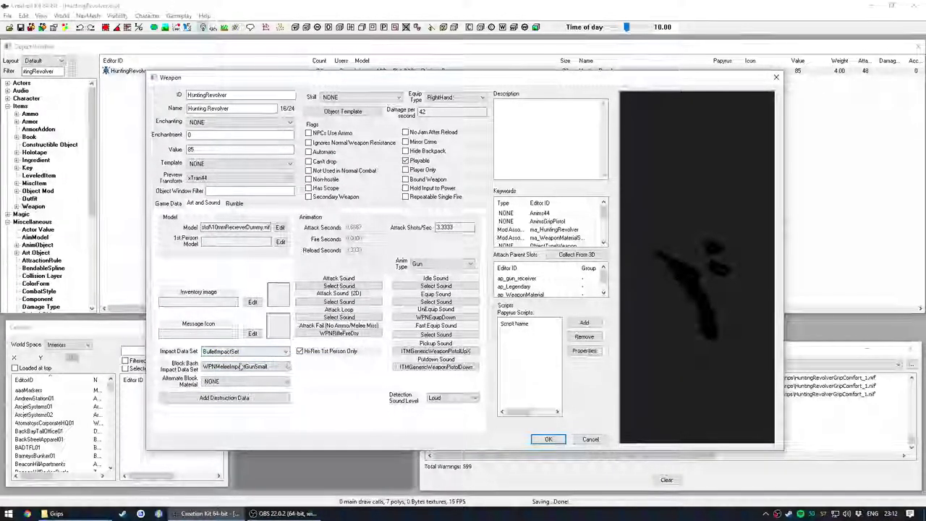
pyautogui.click(279, 367)
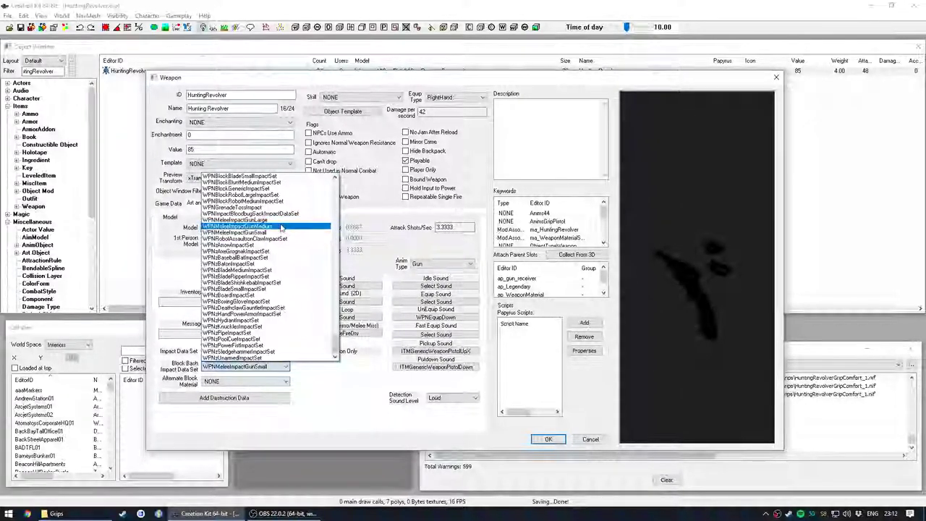
pyautogui.click(253, 367)
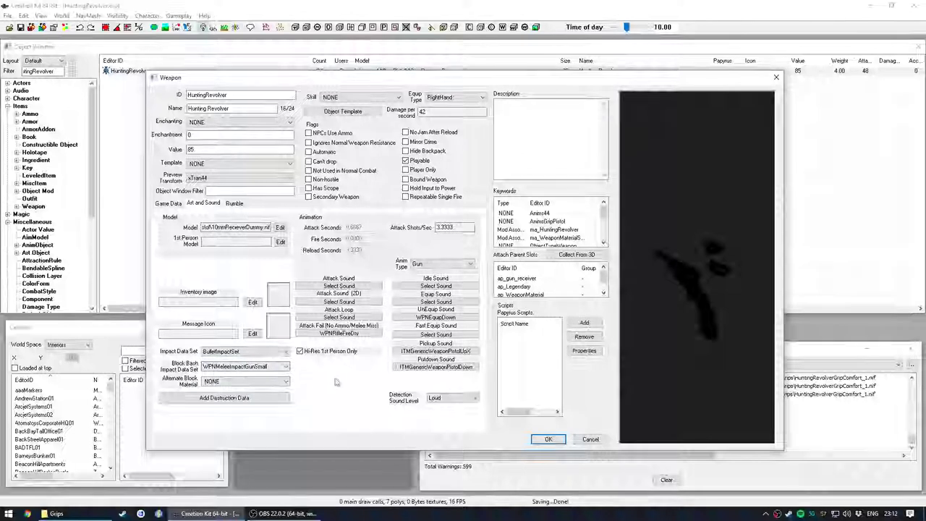
# Set the hunting revolver's weight to 6 in its game data
pyautogui.click(168, 203)
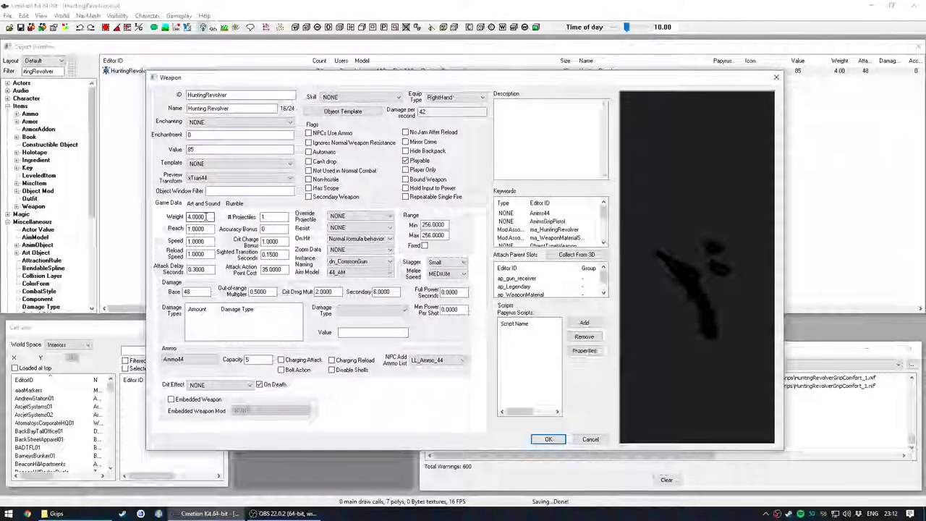
pyautogui.moveTo(208, 216); pyautogui.dragTo(174, 225)
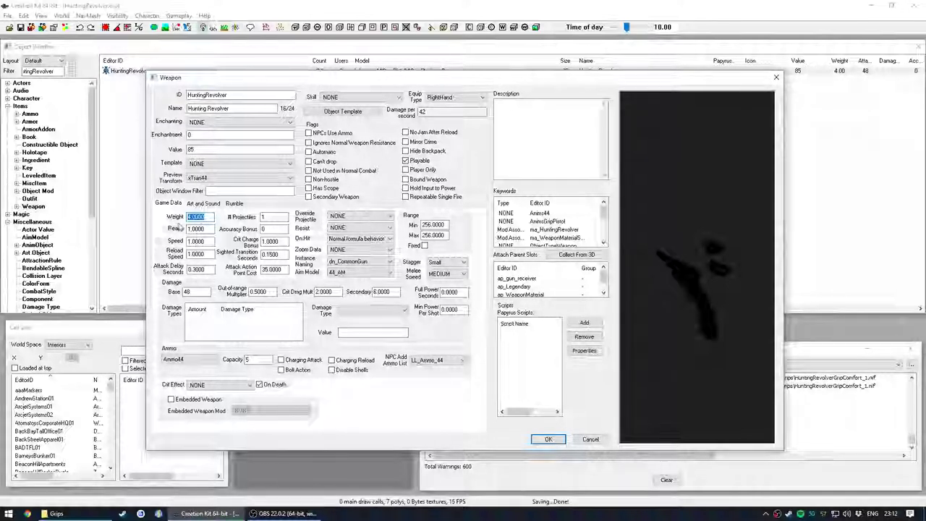
pyautogui.write('6')
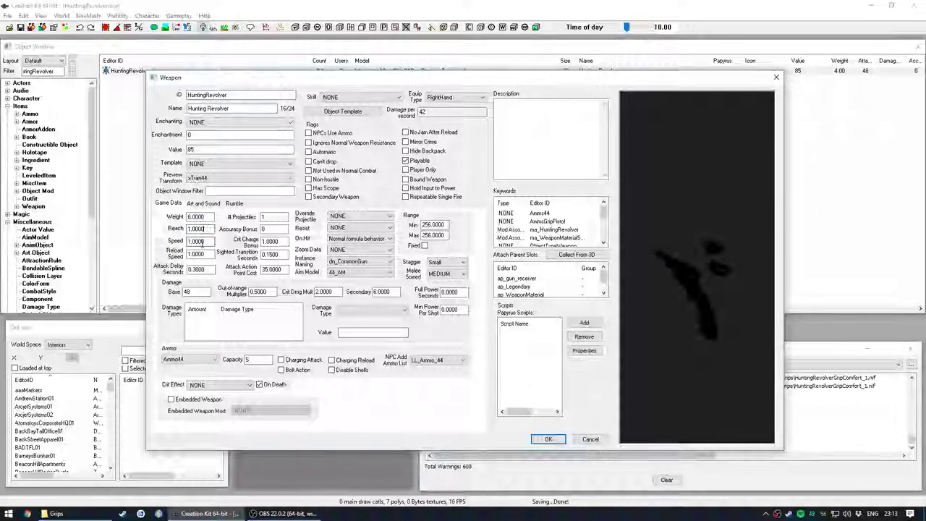
pyautogui.doubleClick(207, 242)
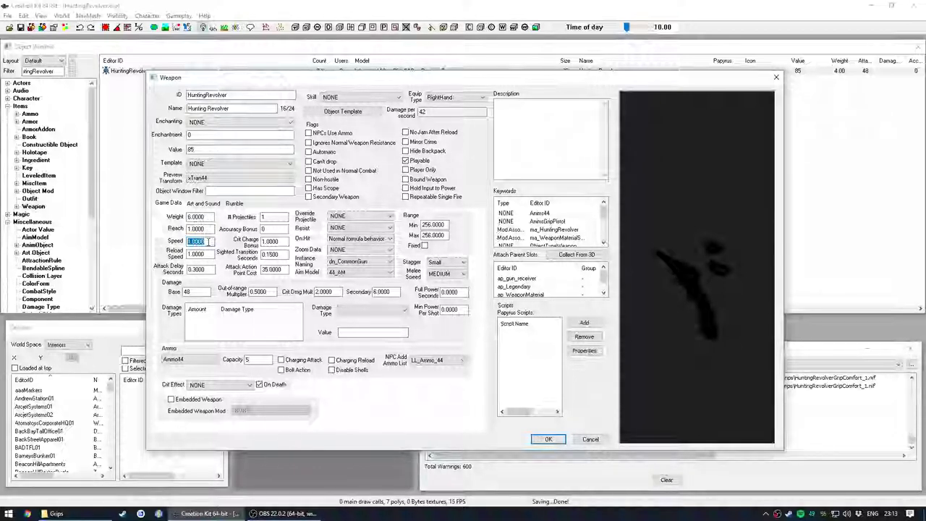
pyautogui.click(206, 241)
pyautogui.doubleClick(209, 241)
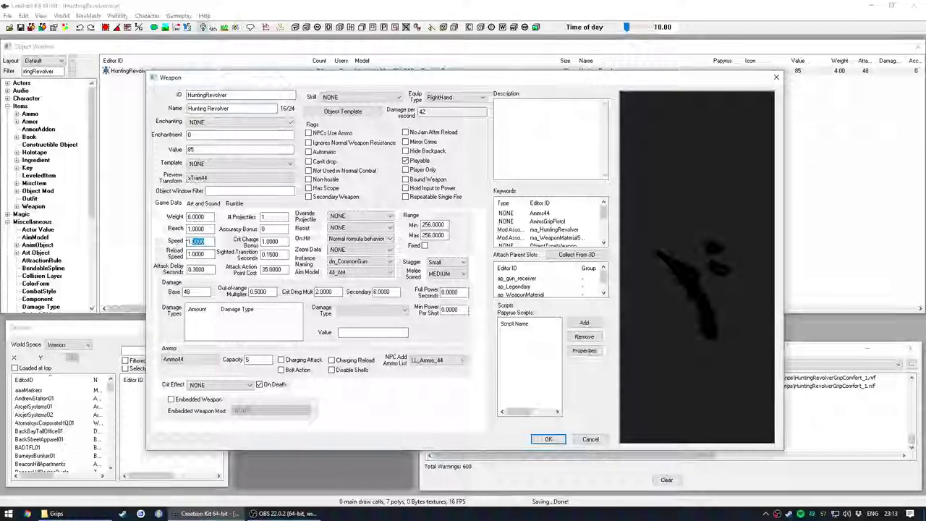
pyautogui.click(207, 241)
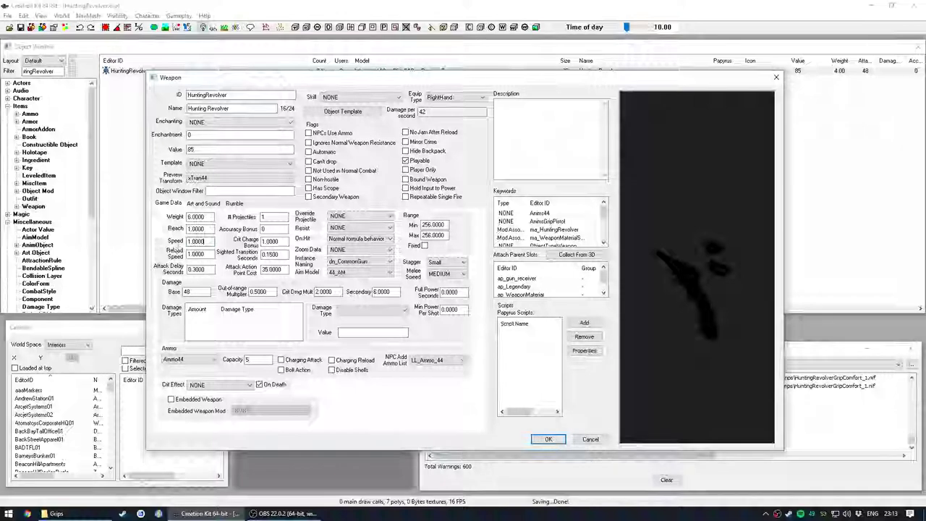
# Set the hunting revolver's reload speed to 1.5
pyautogui.doubleClick(199, 253)
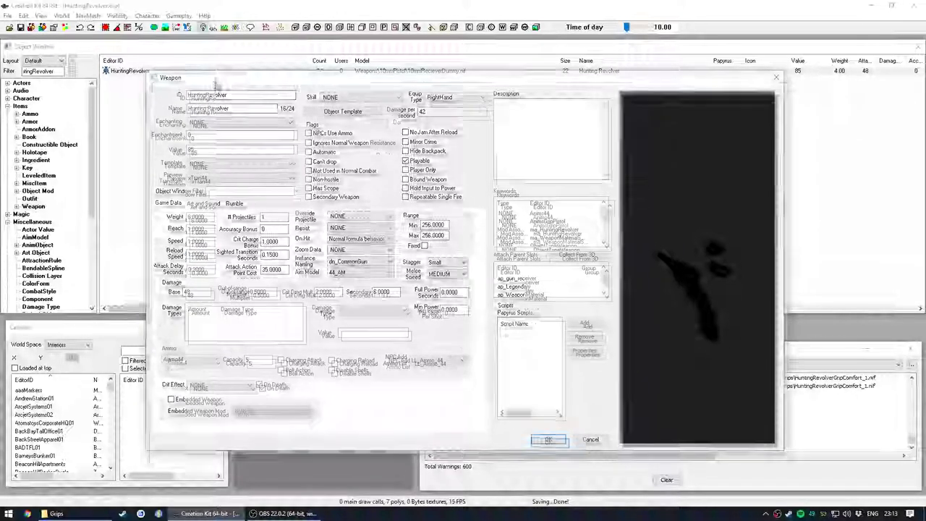
pyautogui.moveTo(213, 84); pyautogui.dragTo(219, 99)
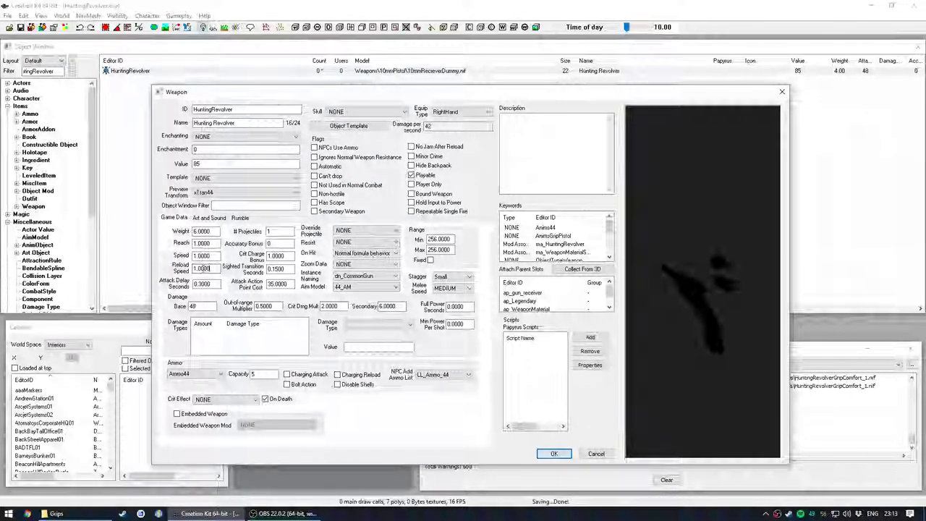
pyautogui.doubleClick(215, 267)
pyautogui.click(212, 268)
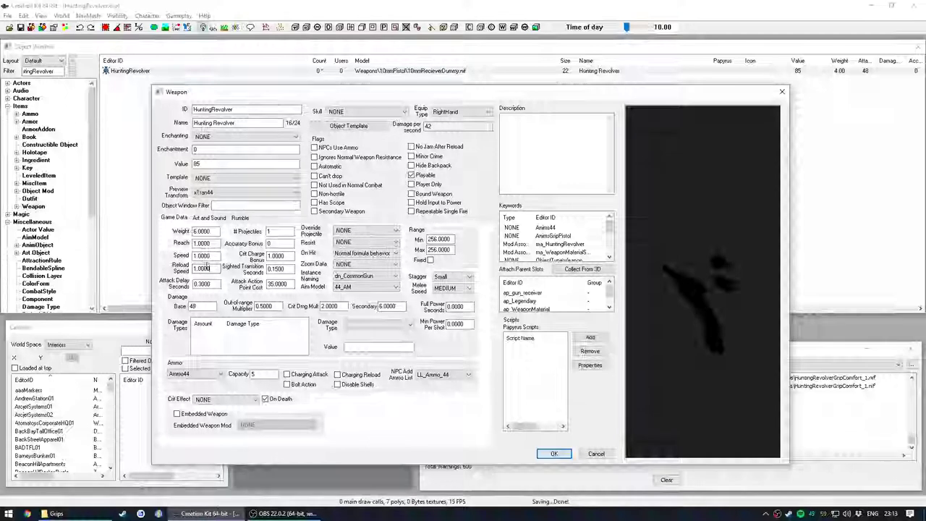
pyautogui.moveTo(199, 269); pyautogui.dragTo(216, 270)
pyautogui.write('5')
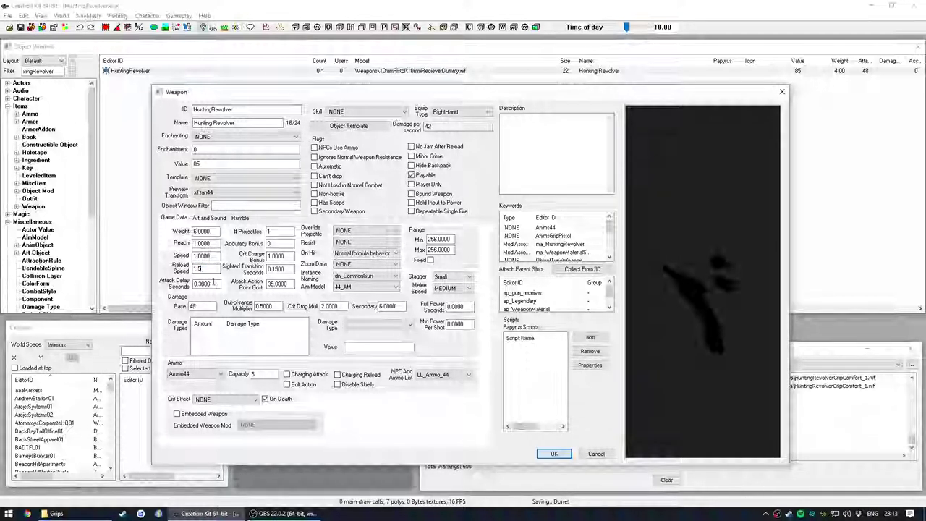
pyautogui.press('Tab')
# Return the hunting revolver's reload speed to 1.0
pyautogui.doubleClick(211, 268)
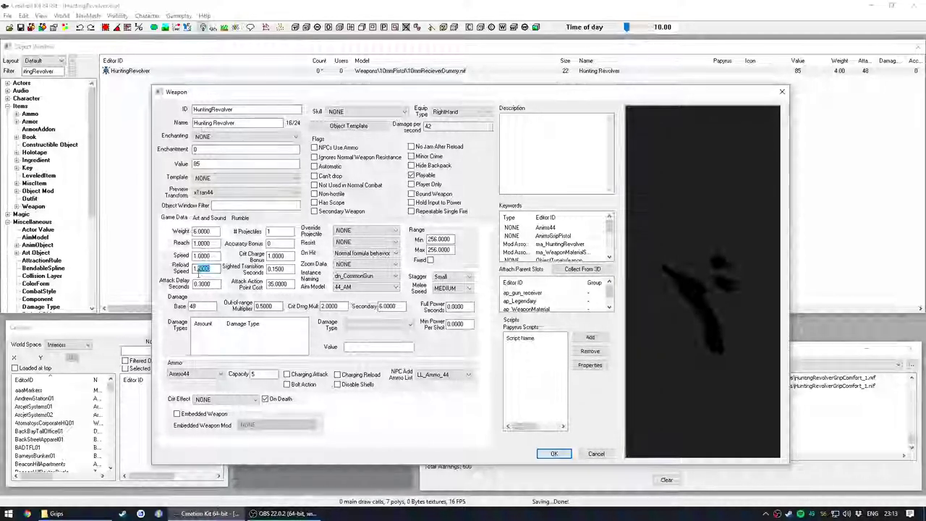
pyautogui.write('1.0')
pyautogui.press('Tab')
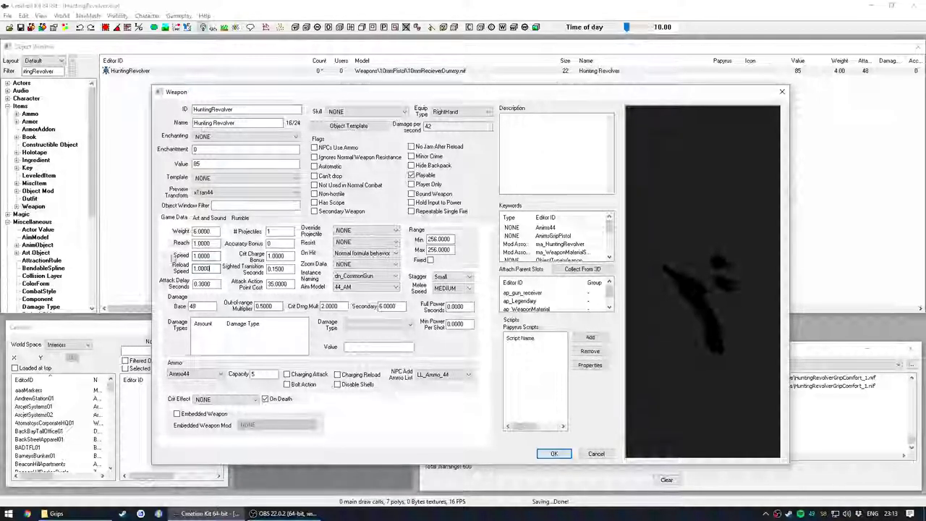
pyautogui.press('Tab')
pyautogui.press('Tab')
pyautogui.press('Tab')
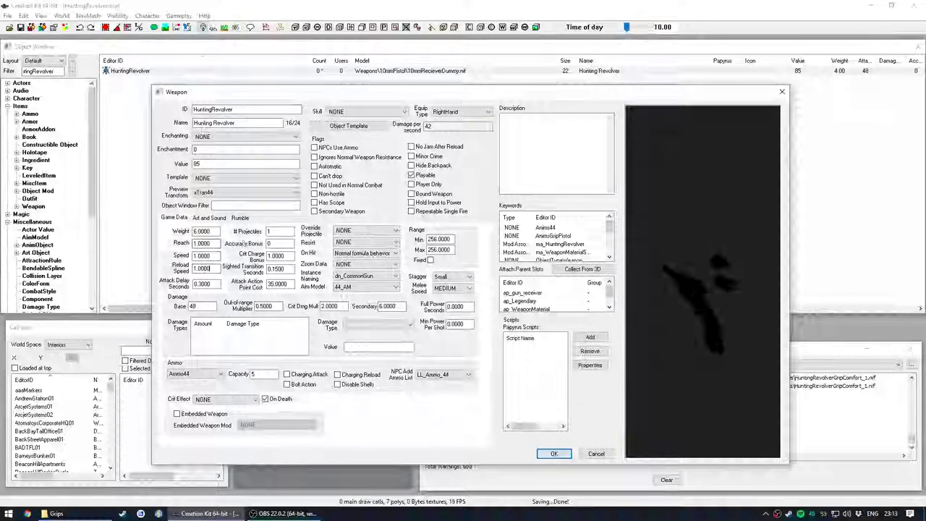
pyautogui.doubleClick(206, 268)
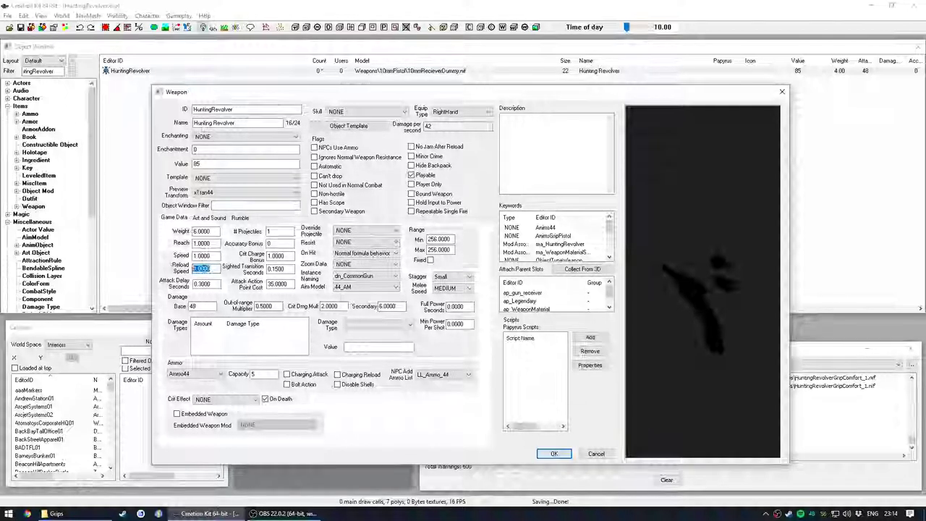
# Review the hunting revolver's attack delay, number of projectiles, accuracy bonus and sighted transition values in the game data
pyautogui.click(219, 268)
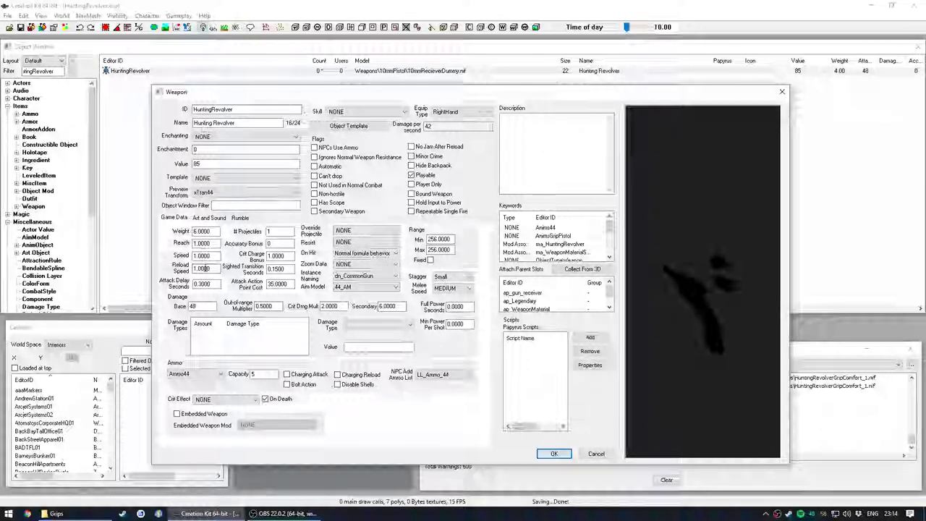
pyautogui.doubleClick(202, 283)
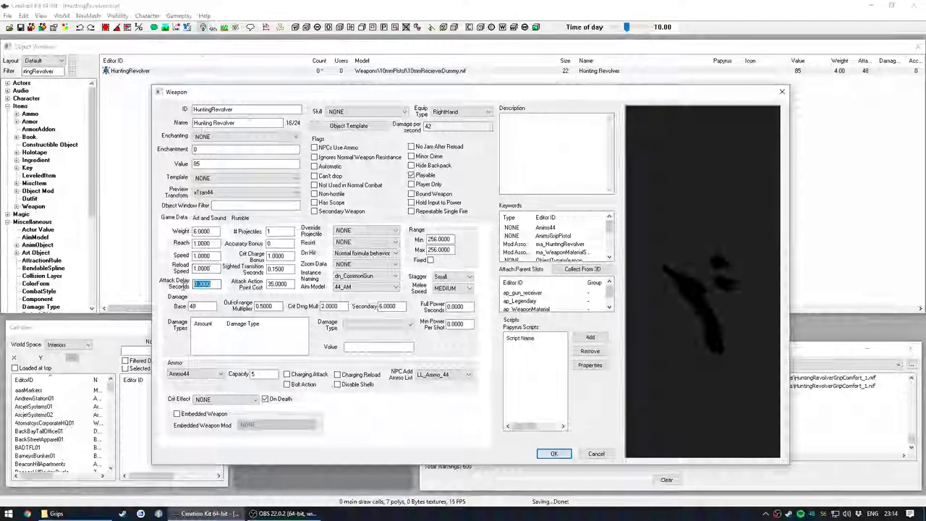
pyautogui.click(213, 283)
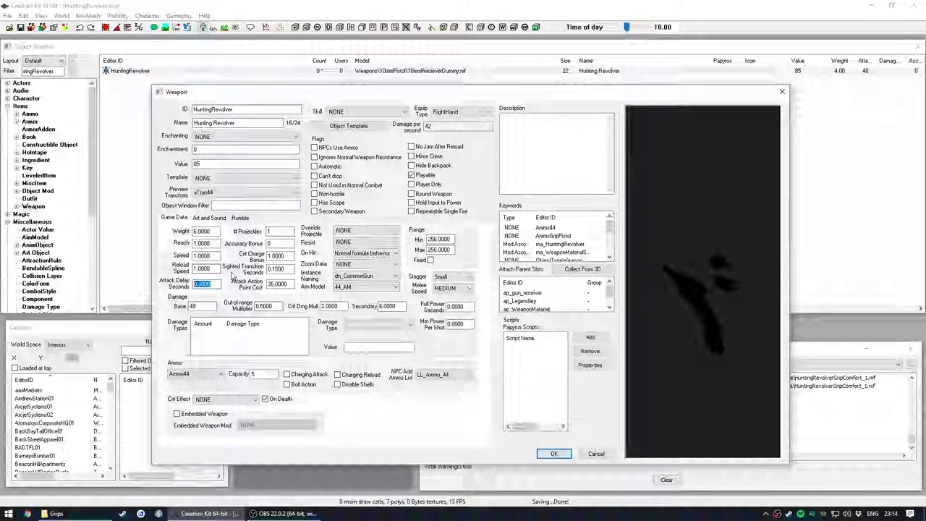
pyautogui.click(269, 231)
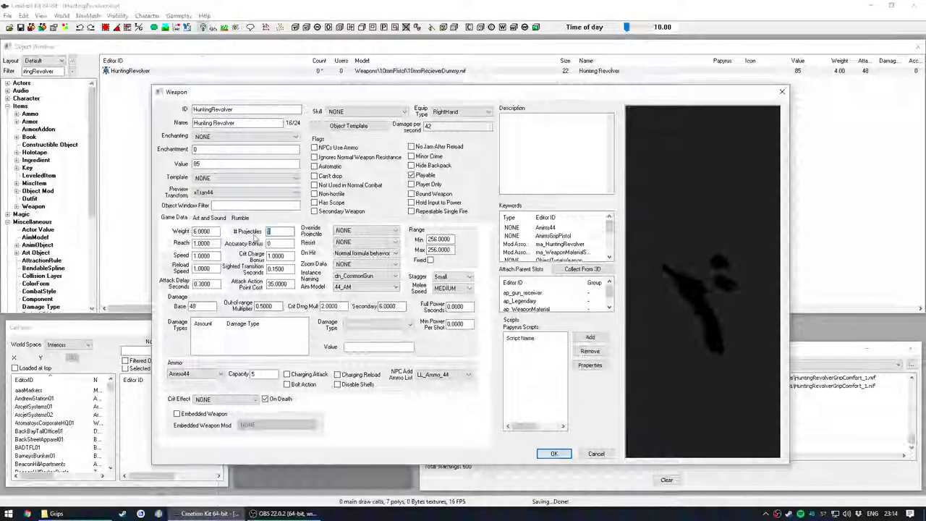
pyautogui.click(278, 243)
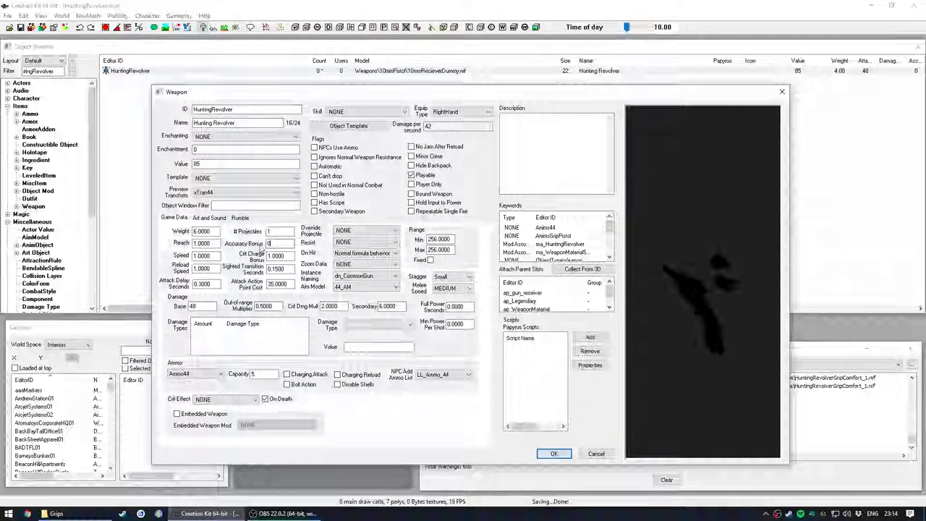
pyautogui.press('Tab')
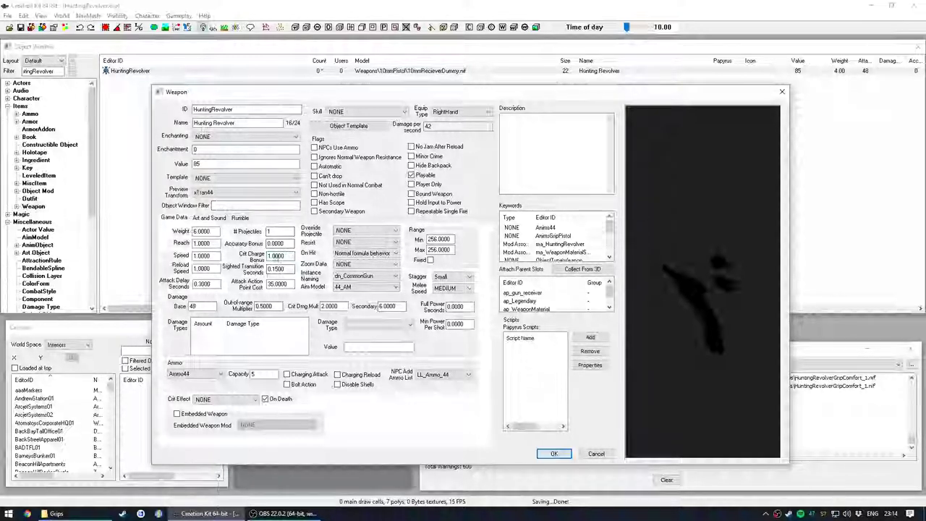
pyautogui.doubleClick(278, 269)
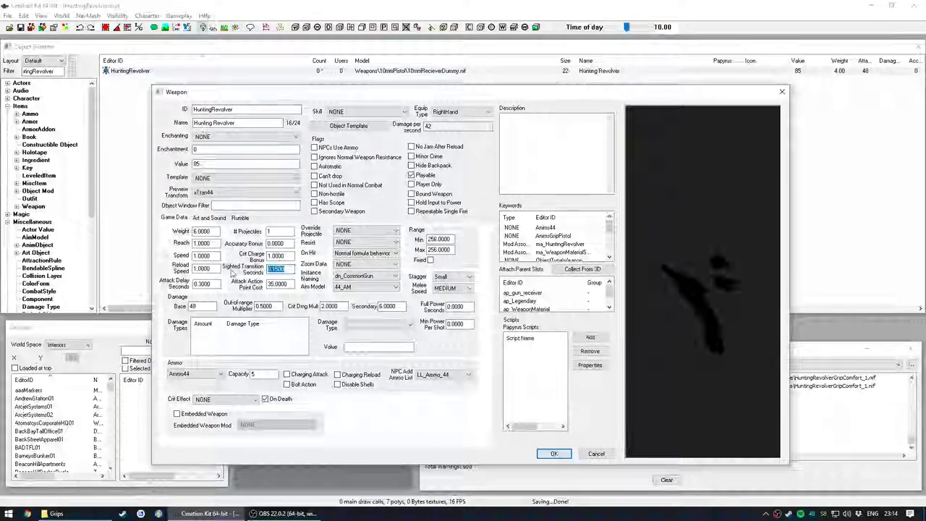
pyautogui.click(287, 269)
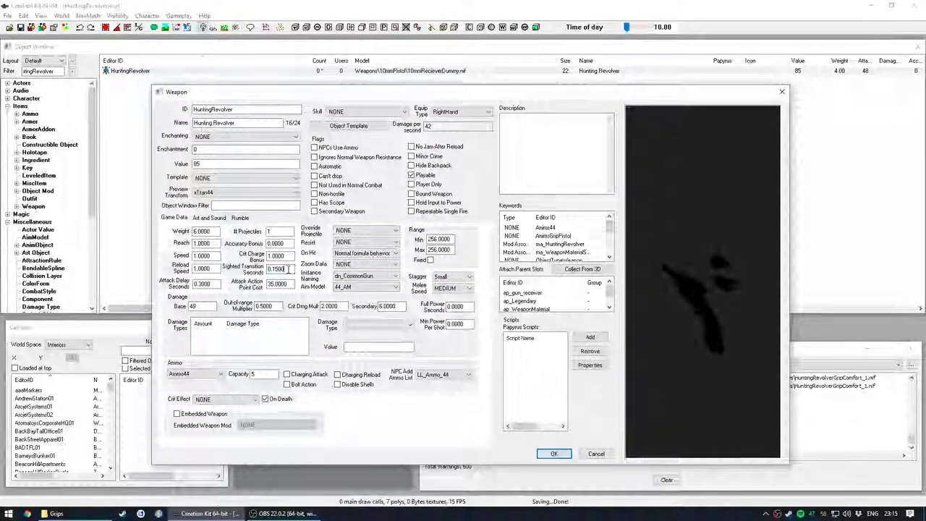
pyautogui.doubleClick(288, 269)
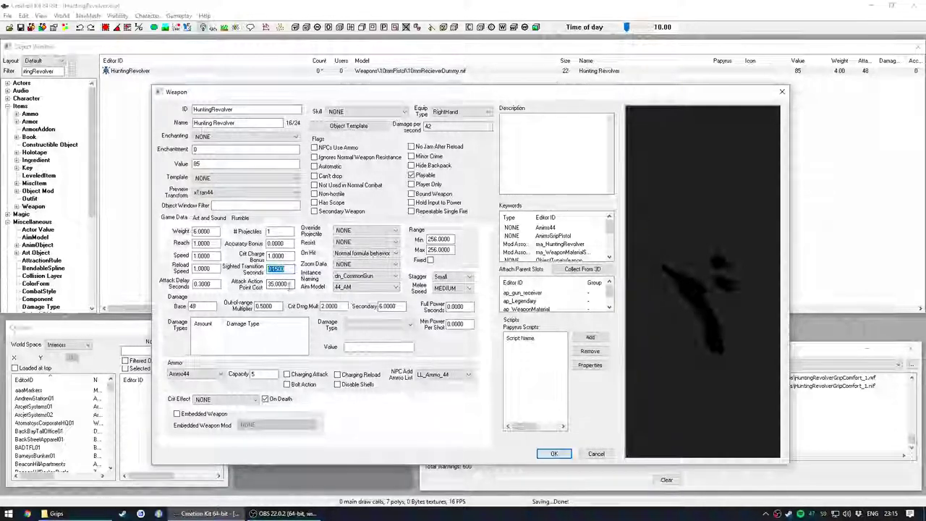
# Set the hunting revolver's attack action point cost to 40
pyautogui.click(282, 283)
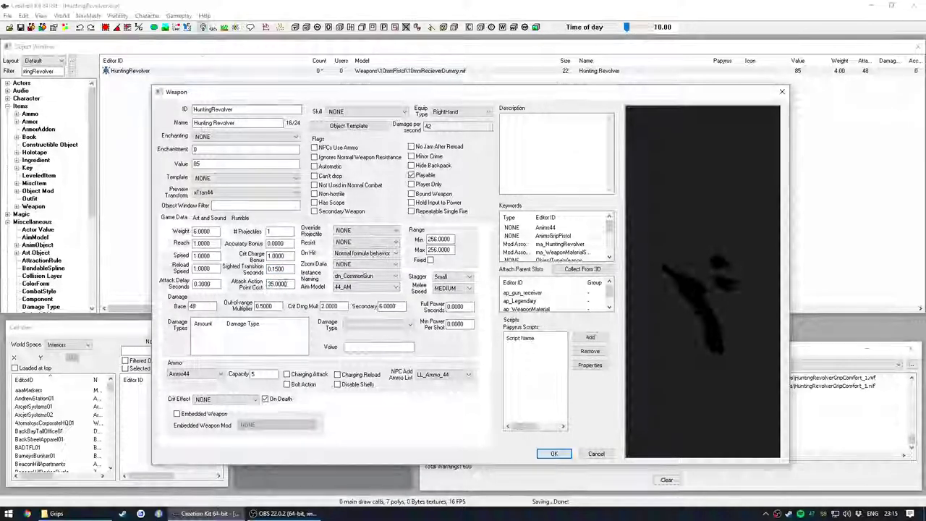
pyautogui.doubleClick(287, 285)
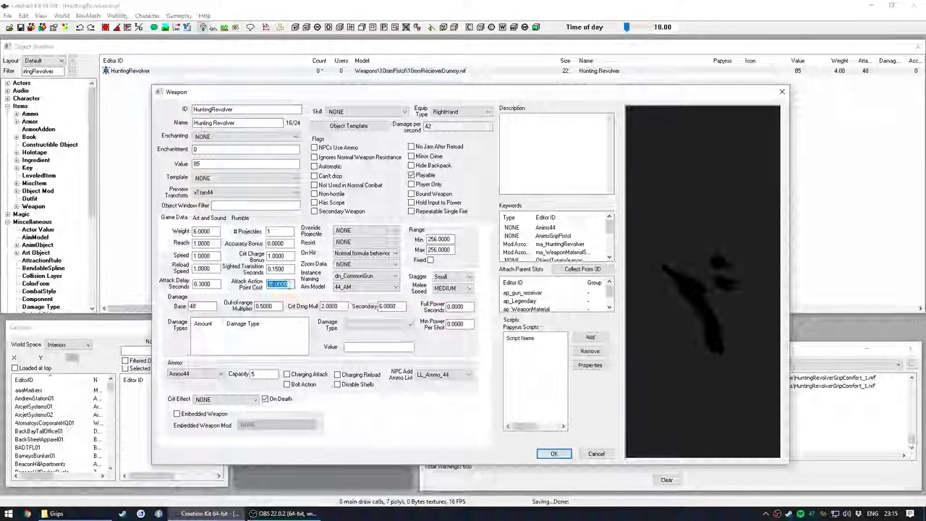
pyautogui.click(283, 283)
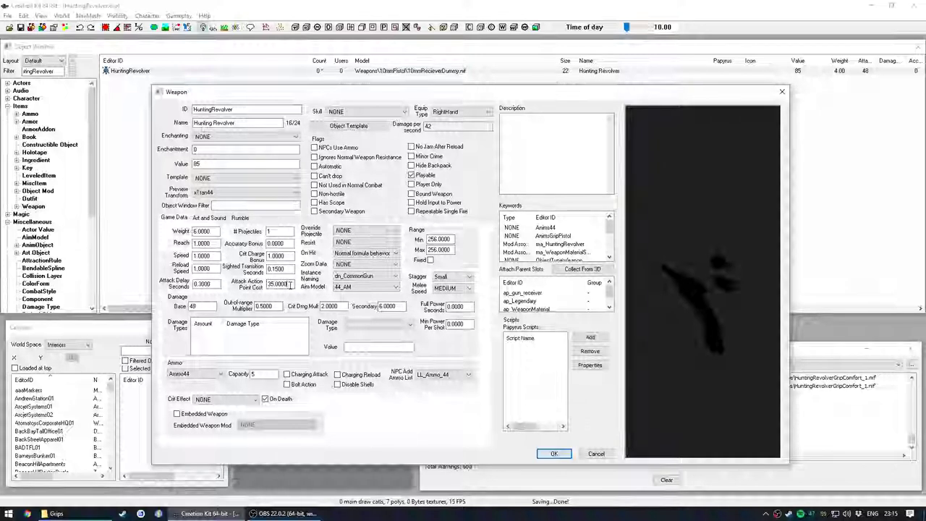
pyautogui.moveTo(274, 283); pyautogui.dragTo(263, 284)
pyautogui.write('40')
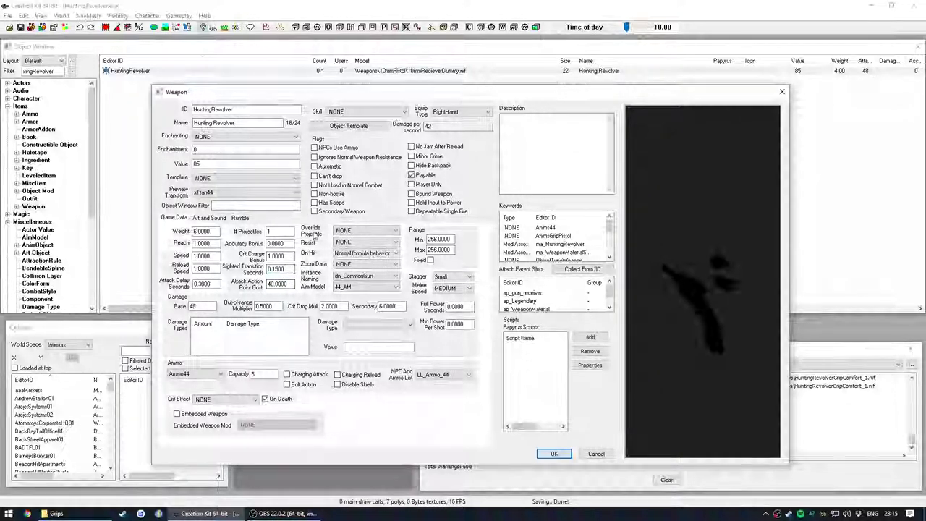
# Review the projectiles available for the hunting revolver's override projectile setting
pyautogui.click(368, 231)
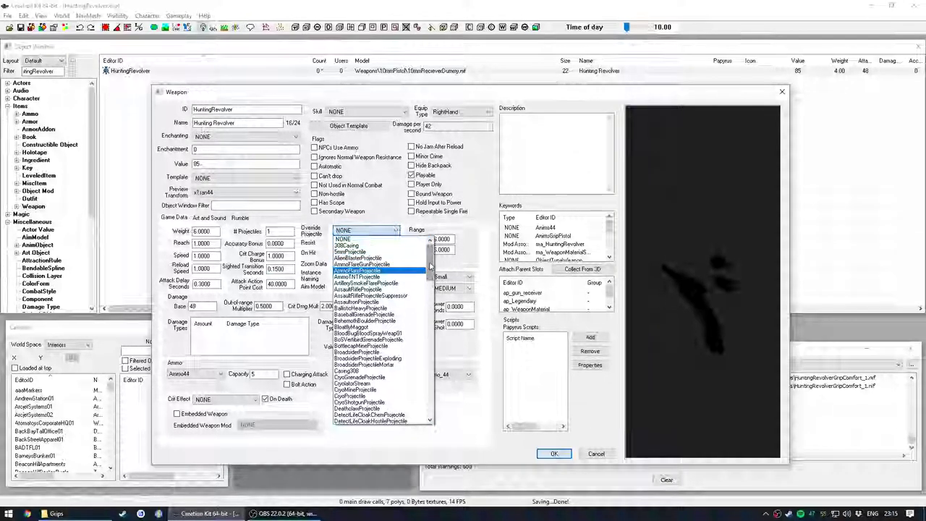
pyautogui.moveTo(430, 257)
pyautogui.mouseDown()
pyautogui.moveTo(434, 340)
pyautogui.moveTo(433, 267)
pyautogui.mouseUp()
pyautogui.scroll(1, 394, 264)
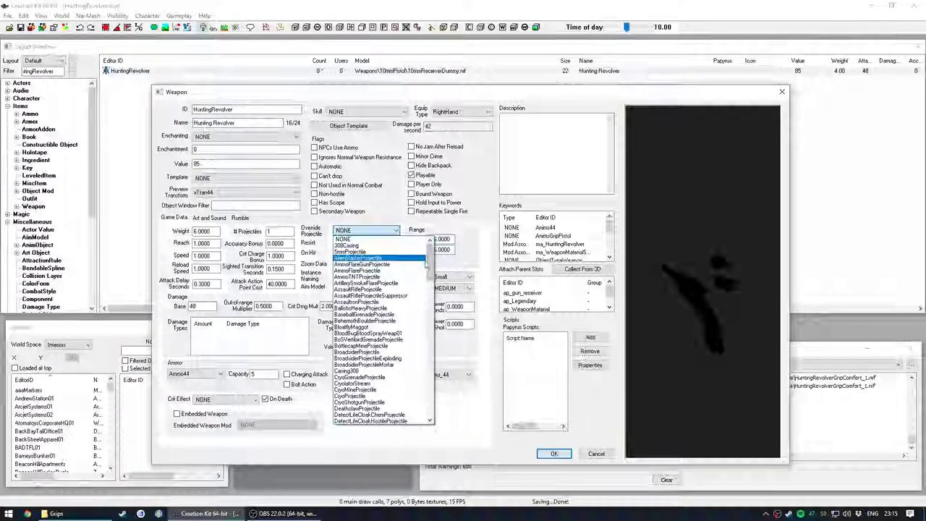
pyautogui.moveTo(431, 249); pyautogui.dragTo(434, 323)
pyautogui.click(363, 232)
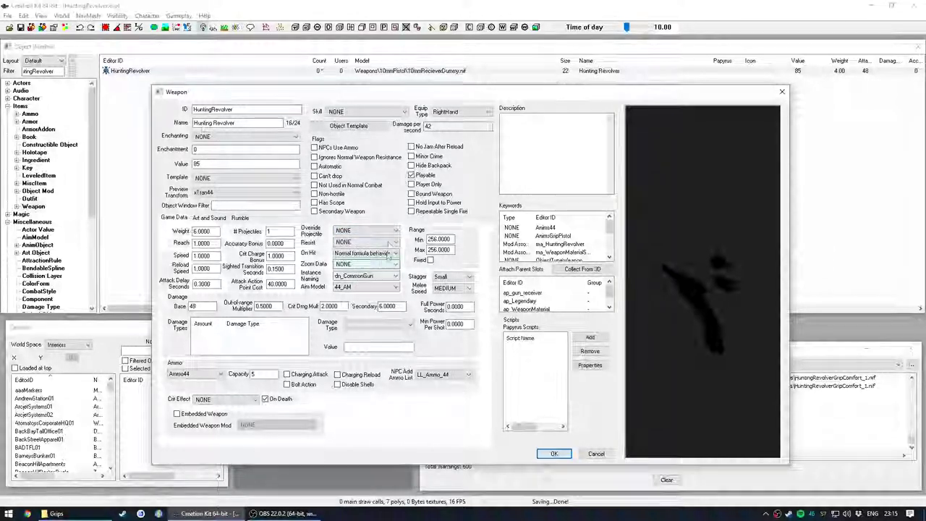
# Check the resist setting and the on hit choices, keeping Normal formula behavior for on hit
pyautogui.click(390, 242)
pyautogui.click(388, 247)
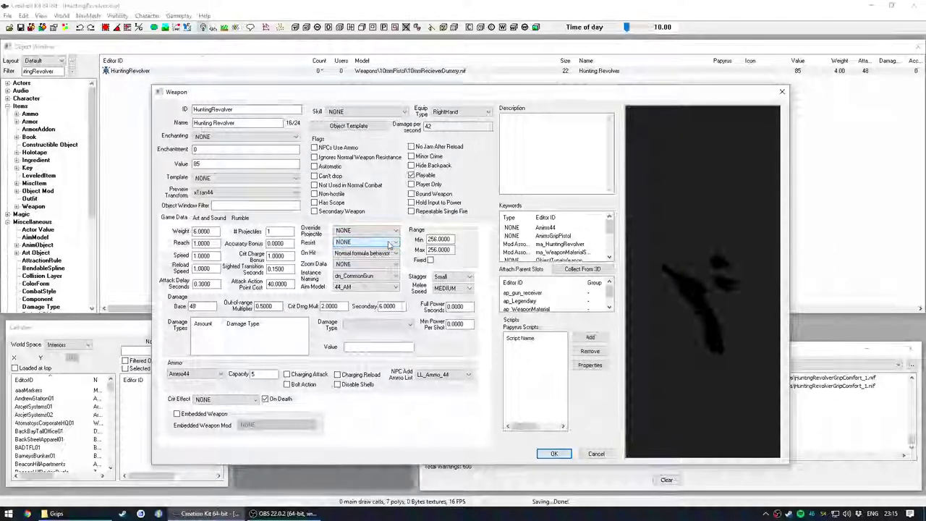
pyautogui.click(389, 253)
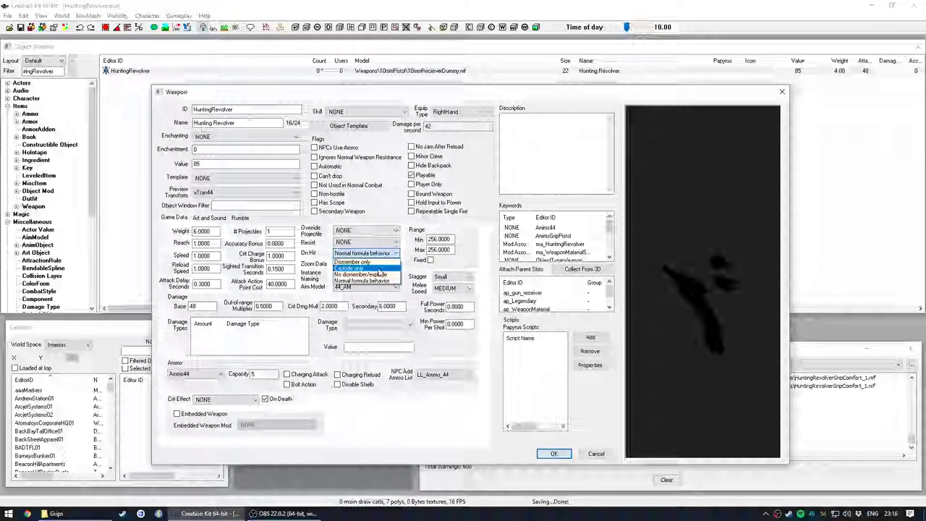
pyautogui.click(385, 280)
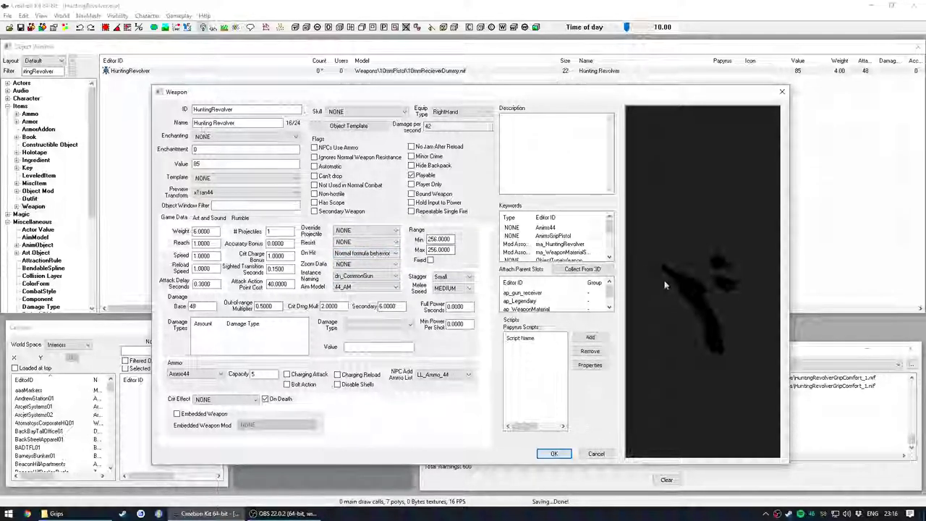
# Review the available zoom data and instance naming choices for the hunting revolver
pyautogui.click(388, 265)
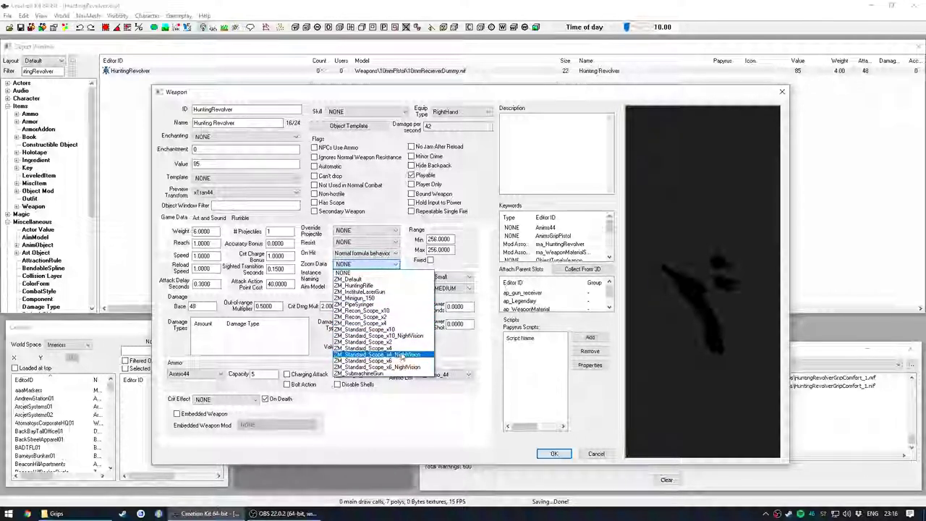
pyautogui.click(380, 265)
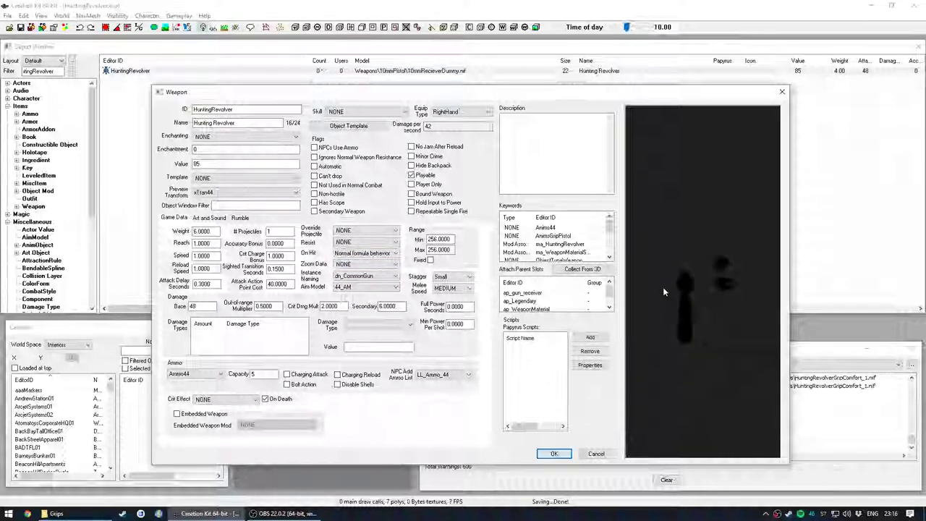
pyautogui.moveTo(663, 289); pyautogui.dragTo(687, 302)
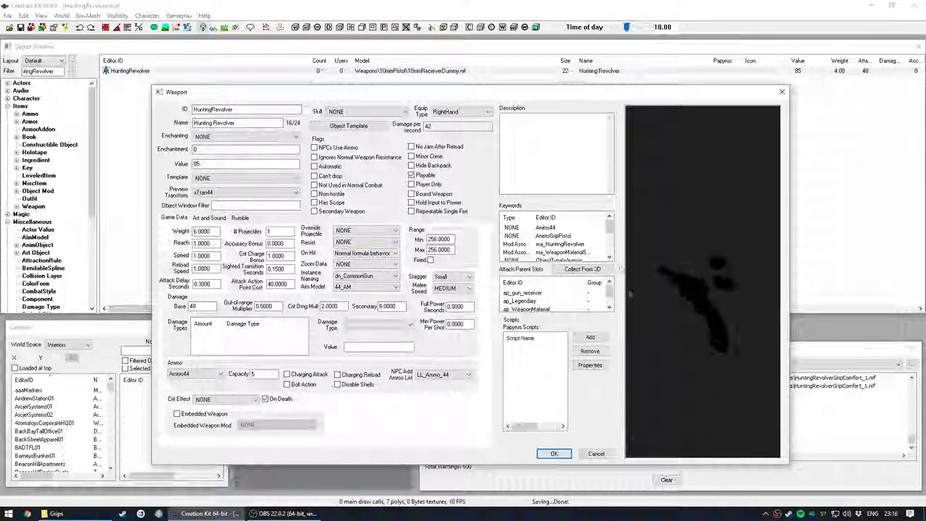
pyautogui.click(388, 276)
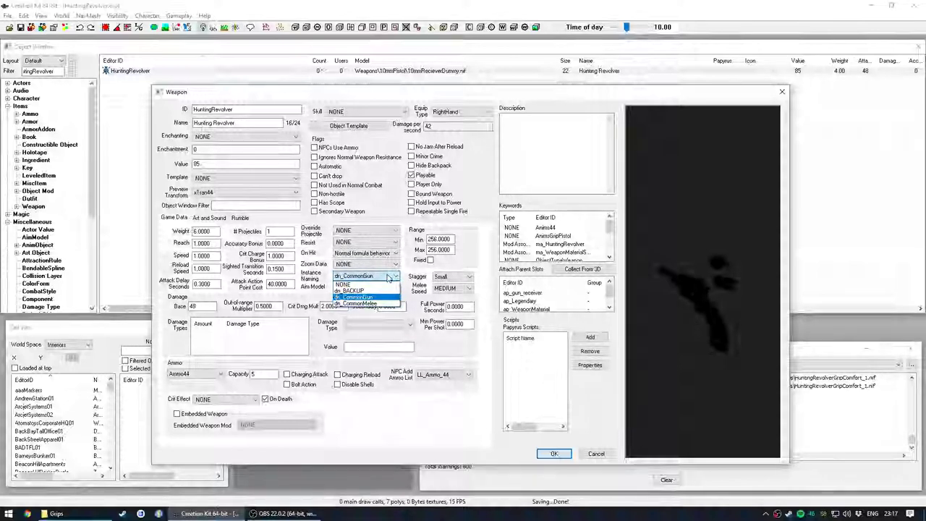
pyautogui.click(388, 278)
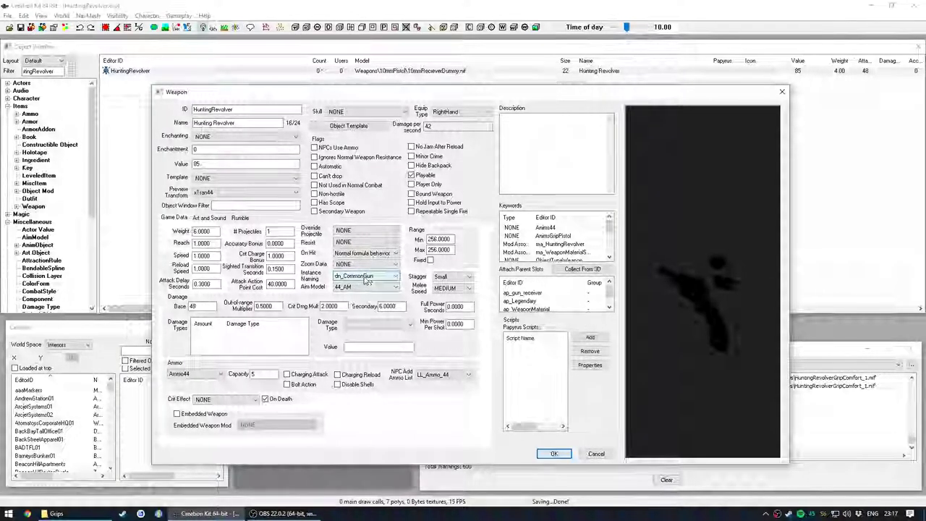
pyautogui.click(383, 277)
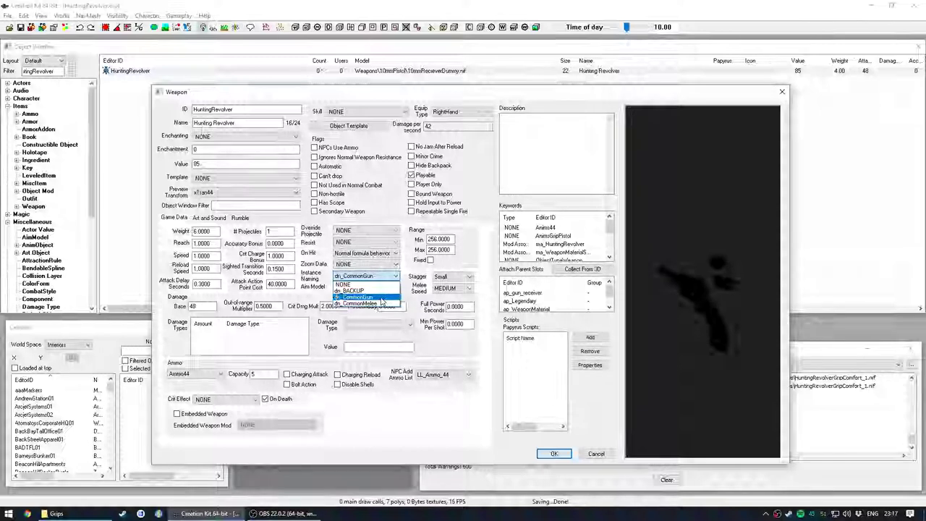
pyautogui.click(386, 222)
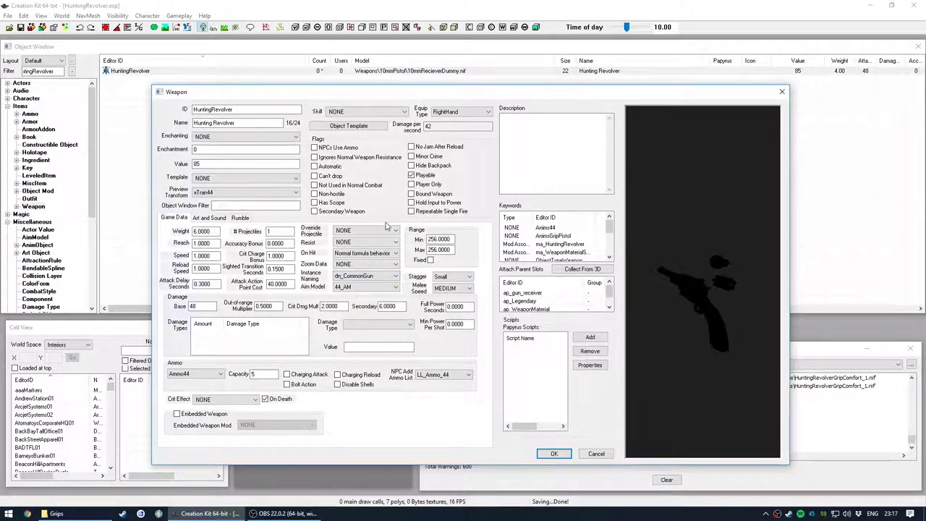
# Review the aim models available for the hunting revolver, keeping 44_AM
pyautogui.click(371, 290)
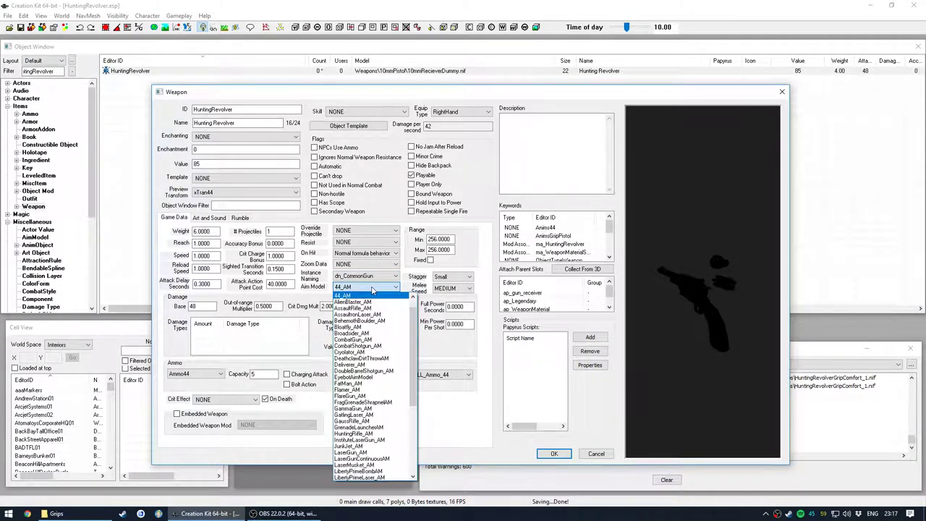
pyautogui.moveTo(414, 358)
pyautogui.mouseDown()
pyautogui.moveTo(417, 426)
pyautogui.moveTo(418, 362)
pyautogui.mouseUp()
pyautogui.scroll(2, 417, 347)
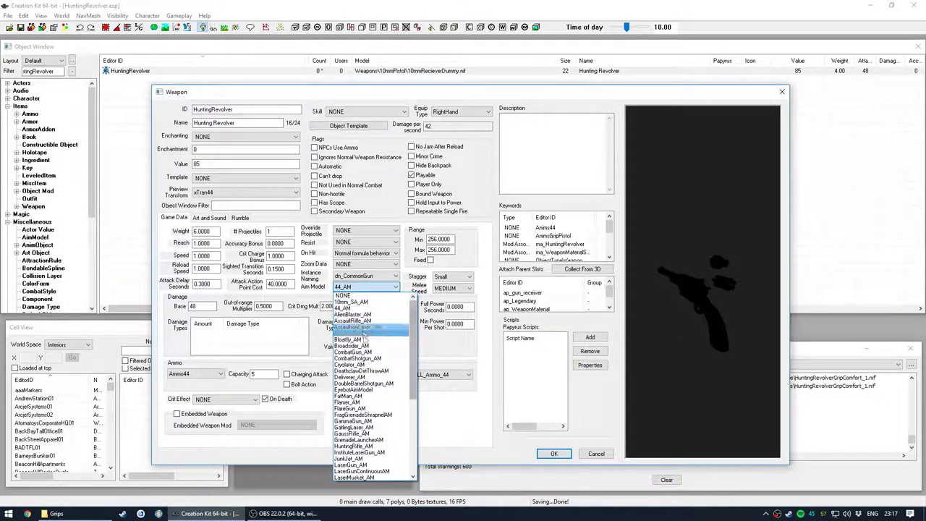
pyautogui.click(407, 269)
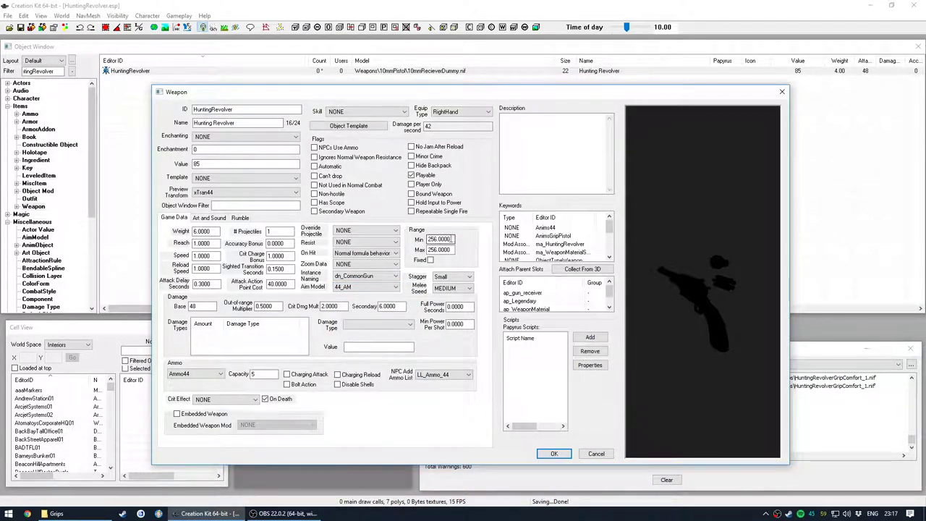
# Examine the hunting revolver's minimum and maximum range values
pyautogui.moveTo(452, 238); pyautogui.dragTo(420, 239)
pyautogui.moveTo(451, 249); pyautogui.dragTo(407, 240)
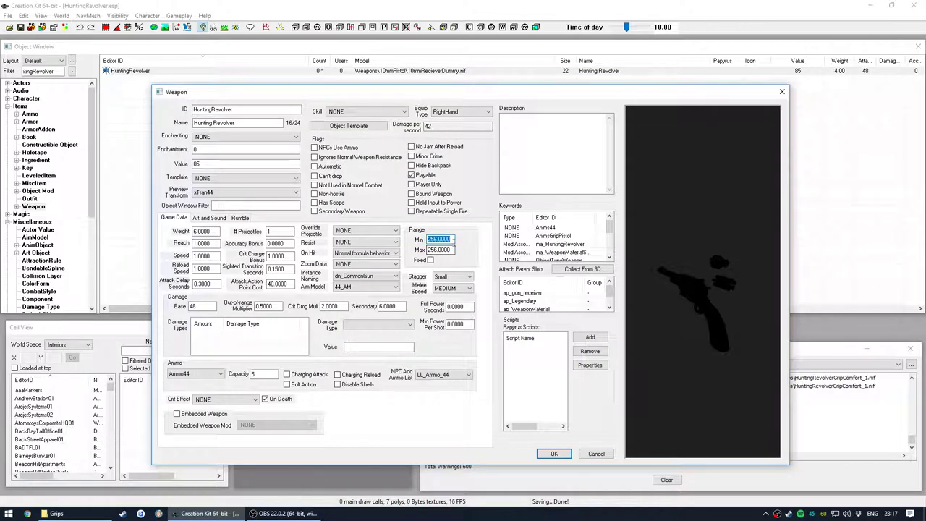
pyautogui.click(446, 239)
pyautogui.click(450, 249)
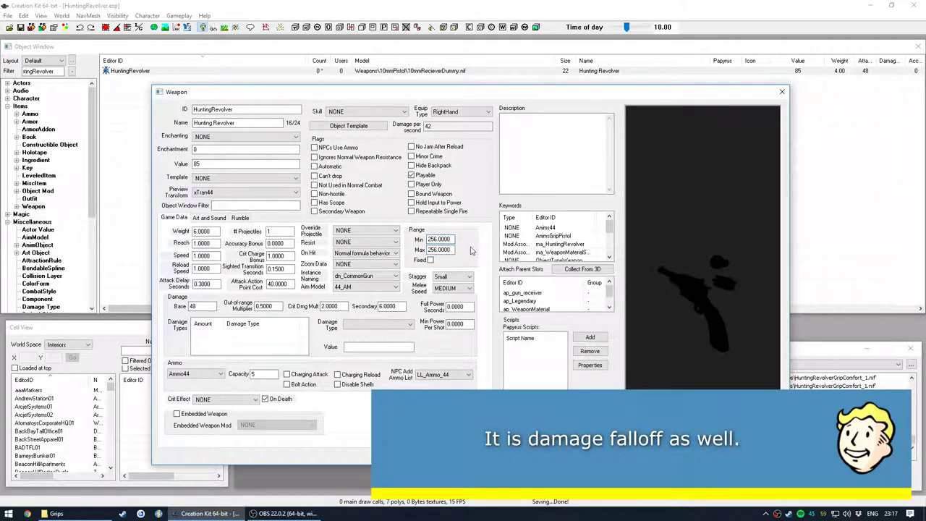
# Set the hunting revolver's stagger to Medium
pyautogui.click(464, 277)
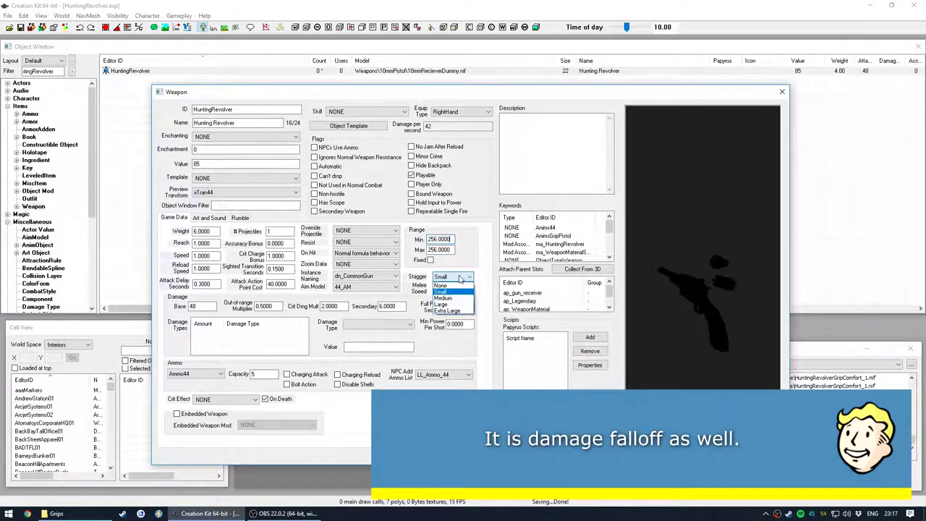
pyautogui.click(445, 298)
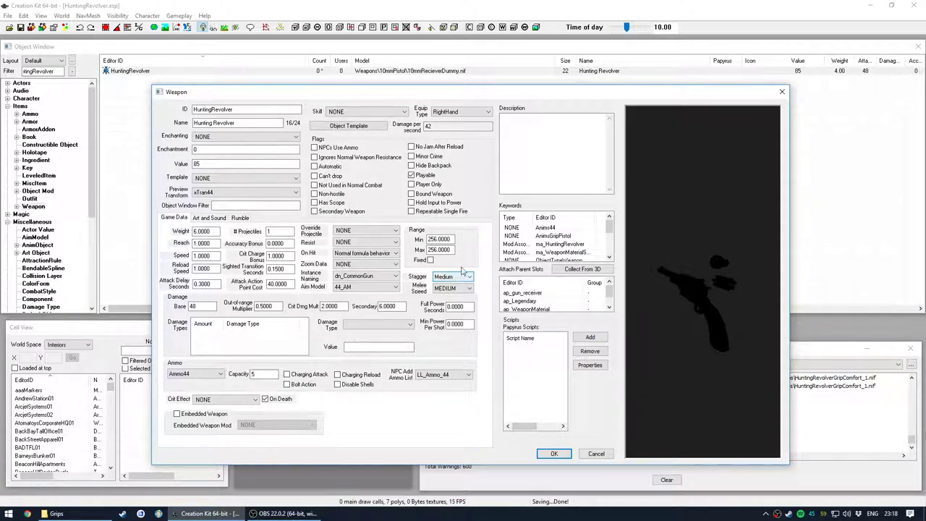
pyautogui.moveTo(692, 305)
pyautogui.mouseDown()
pyautogui.moveTo(664, 296)
pyautogui.moveTo(747, 361)
pyautogui.moveTo(668, 297)
pyautogui.moveTo(691, 315)
pyautogui.mouseUp()
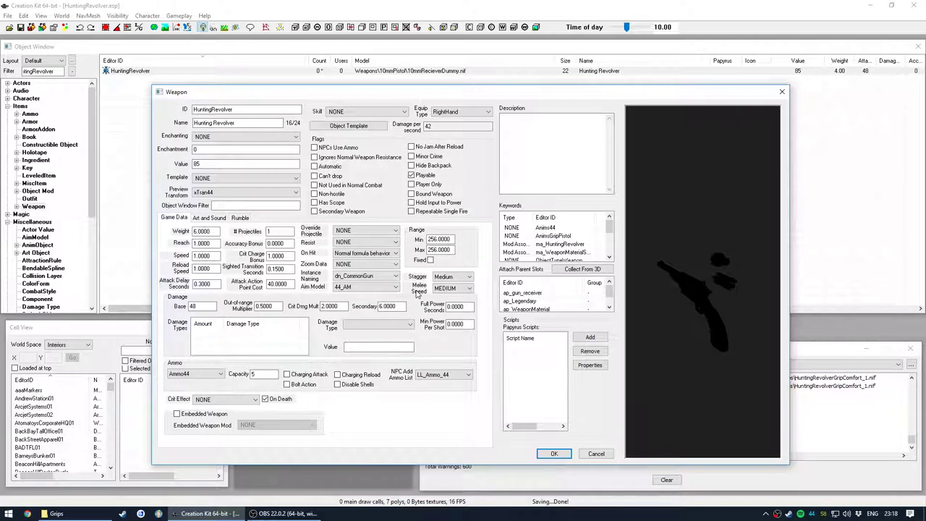
# Review the melee speed choices and examine the base, out-of-range, critical and secondary damage values of the hunting revolver
pyautogui.click(467, 289)
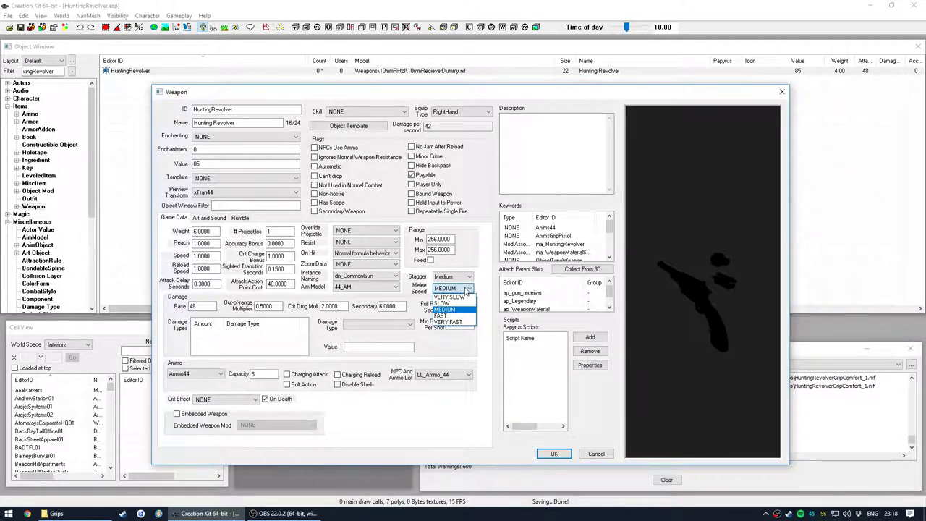
pyautogui.click(467, 291)
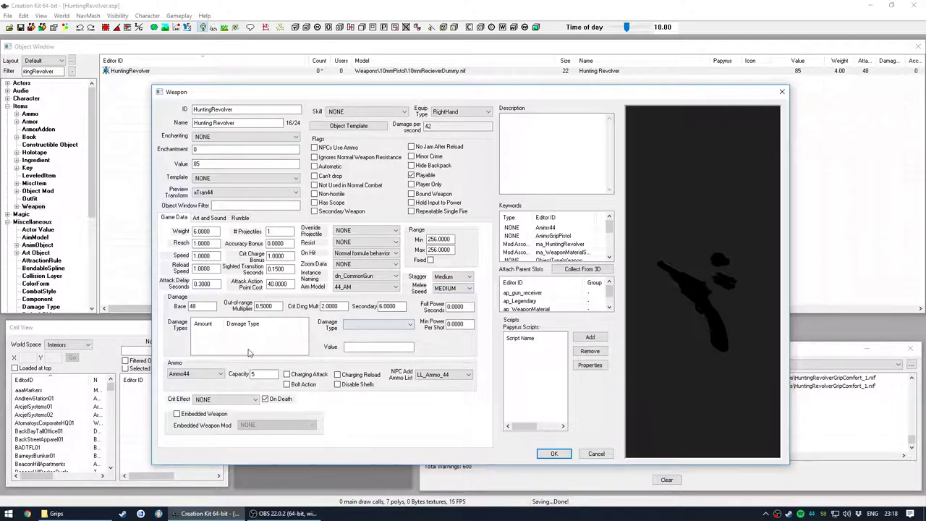
pyautogui.moveTo(202, 306); pyautogui.dragTo(169, 307)
pyautogui.moveTo(278, 307); pyautogui.dragTo(248, 309)
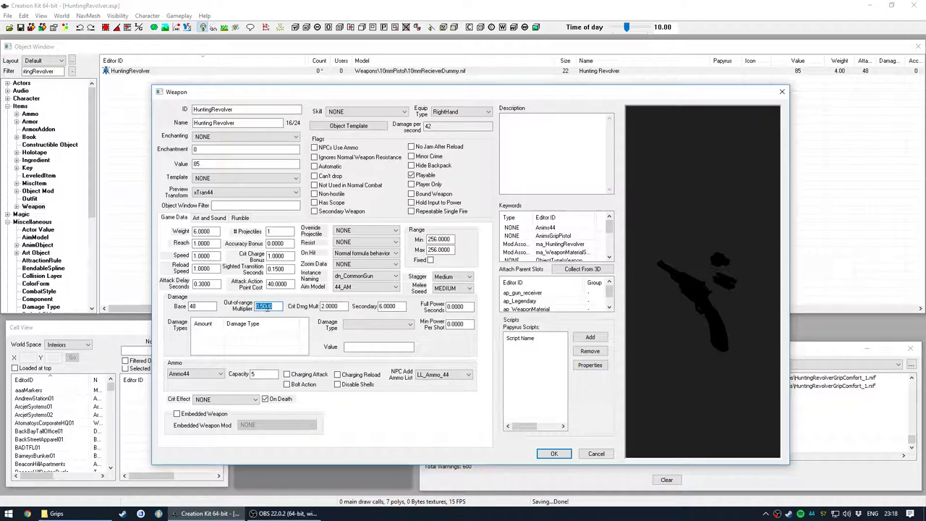
pyautogui.click(275, 306)
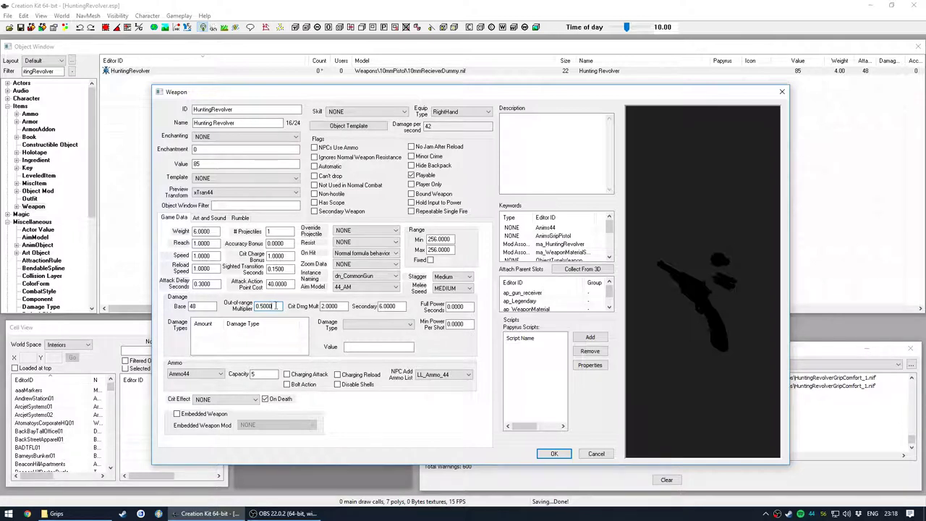
pyautogui.doubleClick(275, 306)
pyautogui.doubleClick(329, 306)
pyautogui.click(278, 307)
pyautogui.click(400, 306)
pyautogui.doubleClick(400, 307)
pyautogui.click(401, 306)
# Add a dtCryo damage type with a value of 100 to the hunting revolver
pyautogui.click(249, 339)
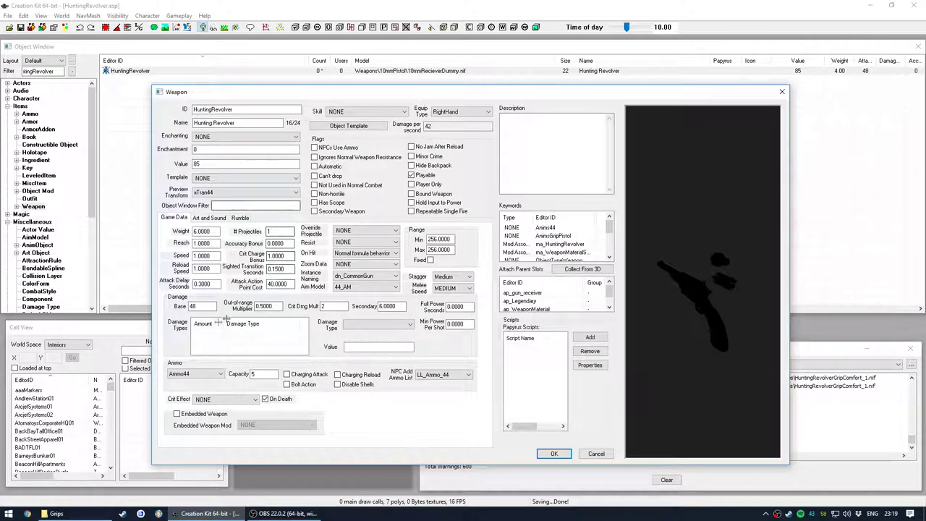
pyautogui.rightClick(231, 333)
pyautogui.click(236, 341)
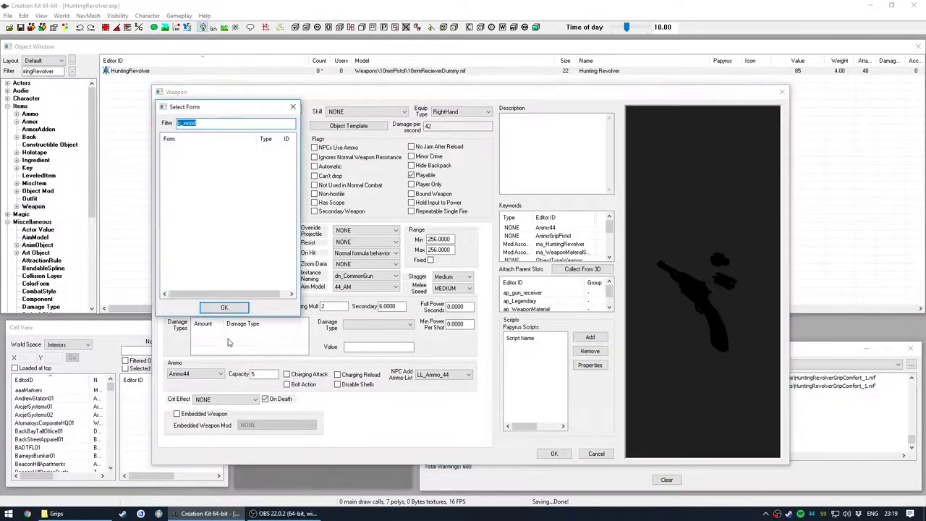
pyautogui.press('BackSpace')
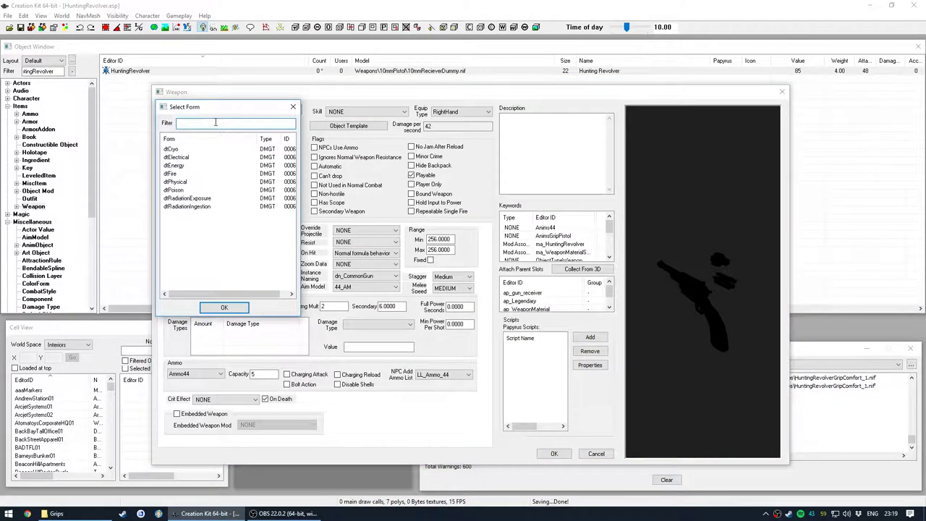
pyautogui.moveTo(216, 111); pyautogui.dragTo(371, 136)
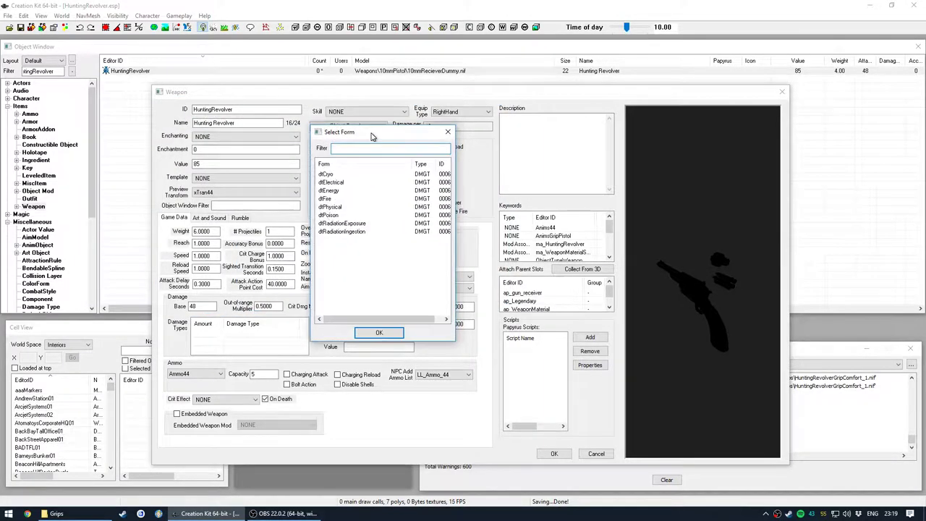
pyautogui.doubleClick(329, 175)
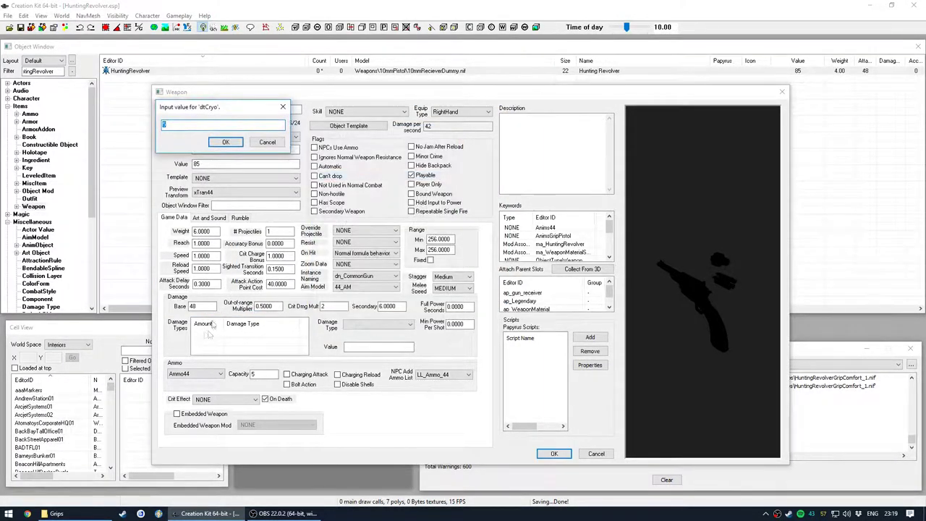
pyautogui.write('100')
pyautogui.click(226, 142)
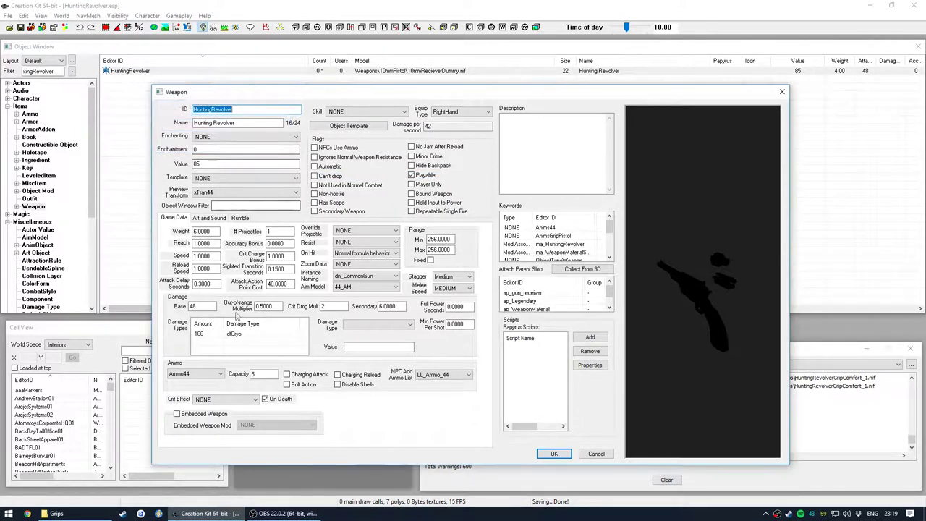
# Change the dtCryo entry's damage type to dtElectrical
pyautogui.click(247, 335)
pyautogui.click(347, 325)
pyautogui.click(351, 325)
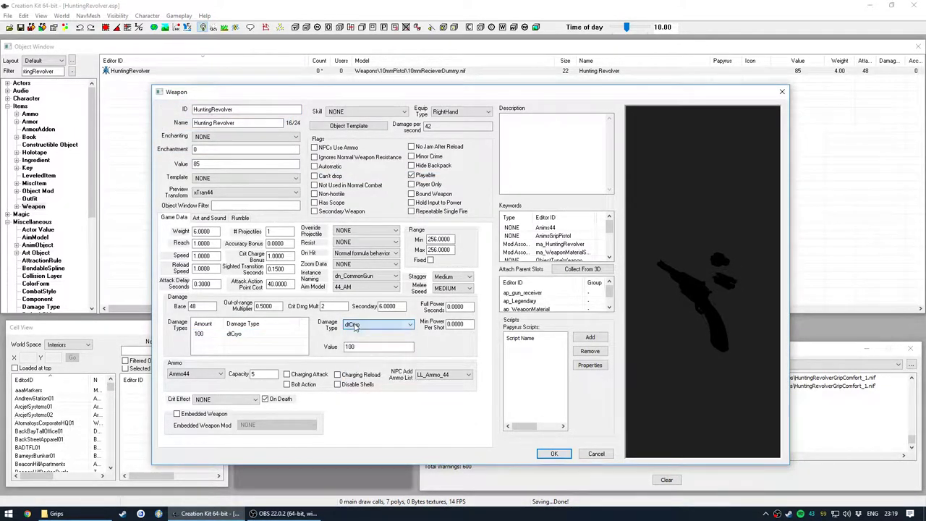
pyautogui.doubleClick(362, 347)
pyautogui.click(241, 334)
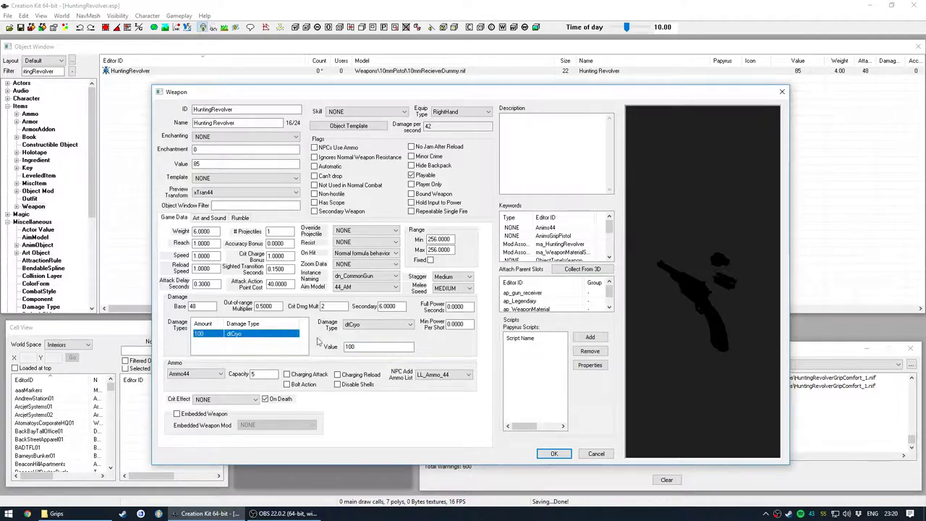
pyautogui.click(366, 329)
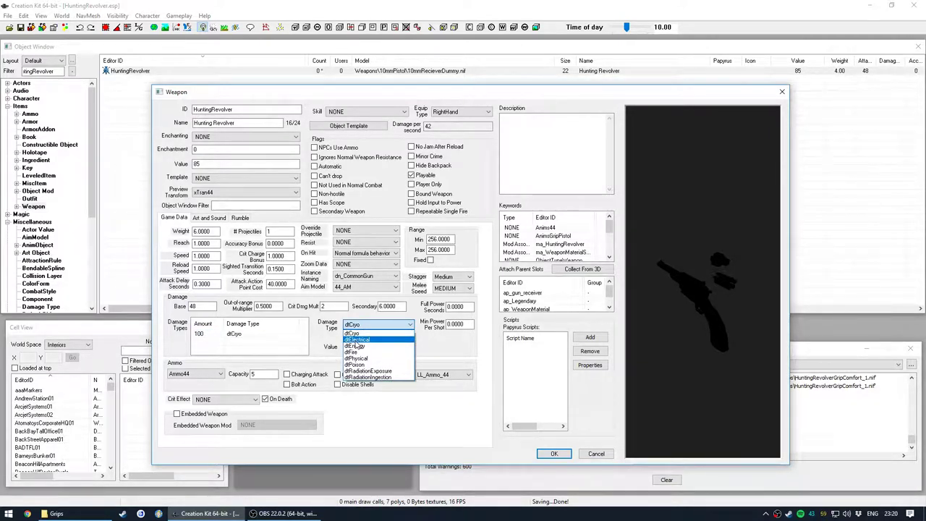
pyautogui.click(357, 339)
pyautogui.click(233, 338)
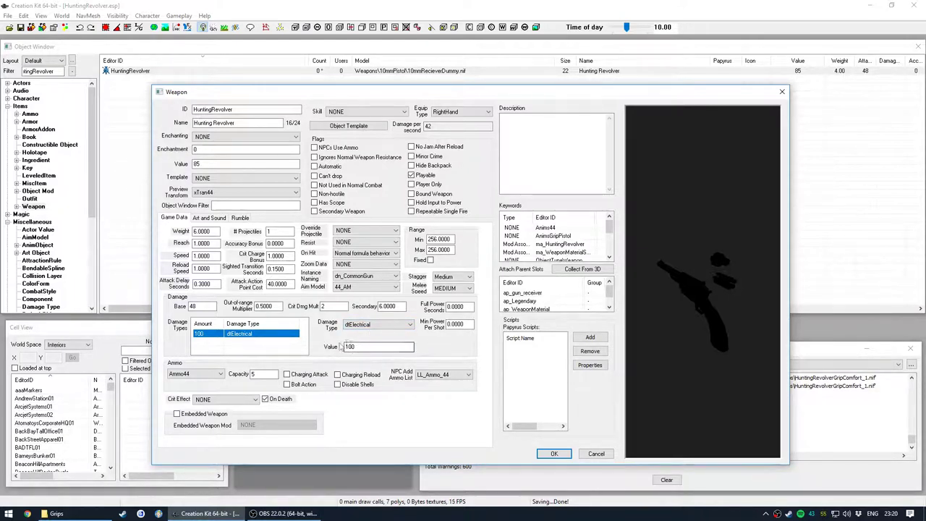
# Switch the dtElectrical entry's damage type to dtEnergy
pyautogui.click(375, 325)
pyautogui.click(374, 327)
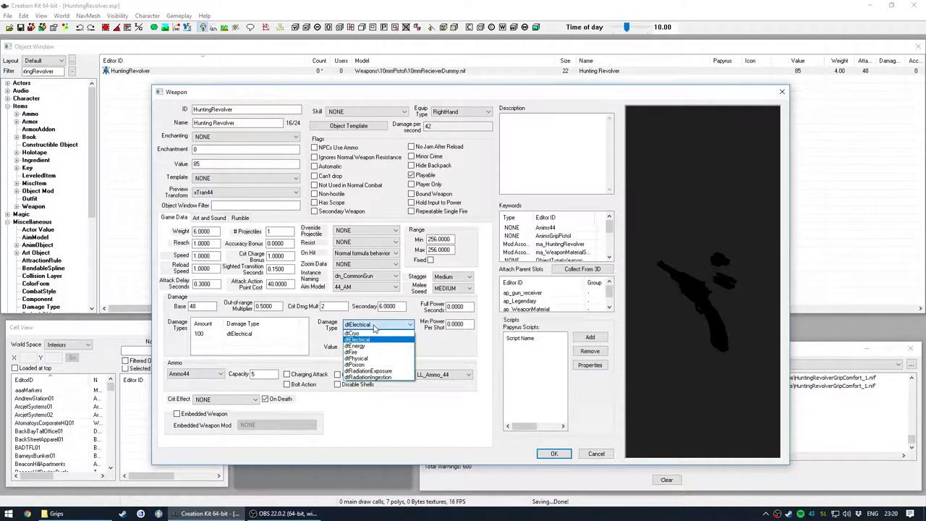
pyautogui.click(363, 346)
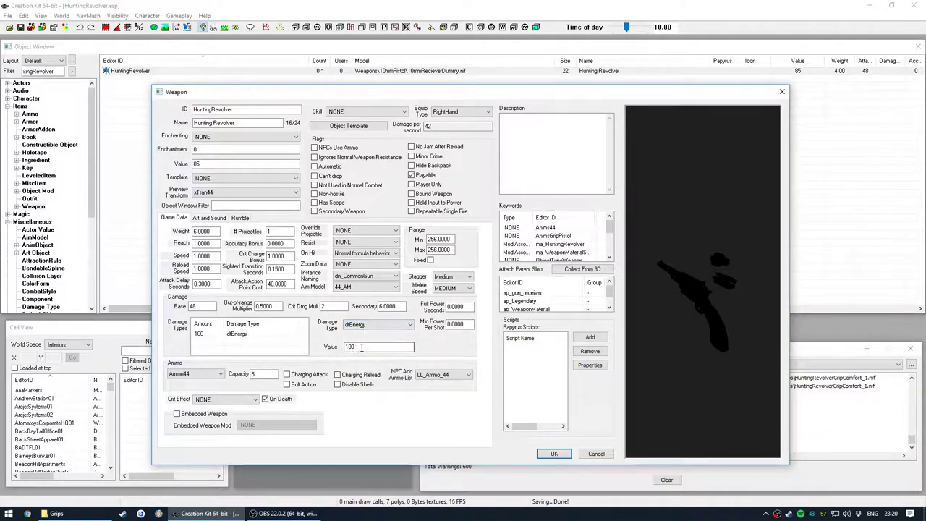
# Delete the dtEnergy entry from the damage types and clear its leftover damage value
pyautogui.rightClick(253, 333)
pyautogui.click(258, 350)
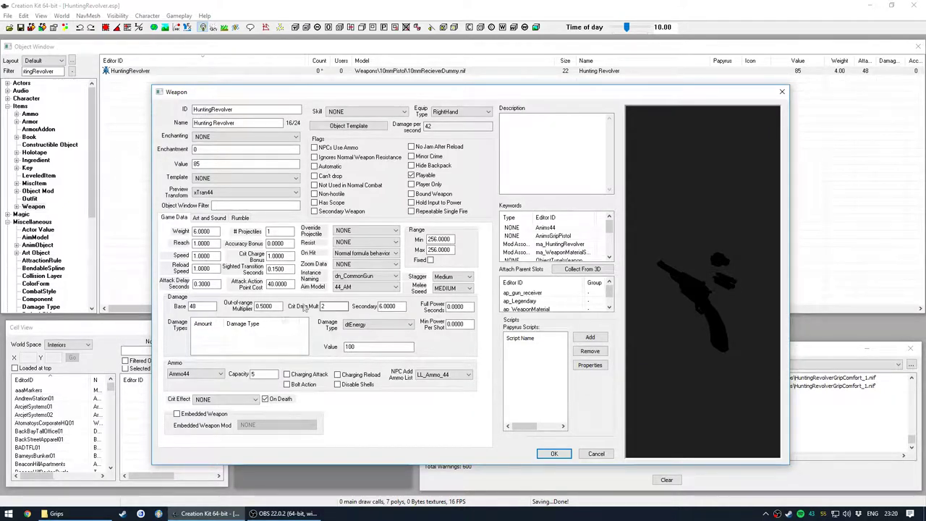
pyautogui.click(366, 325)
pyautogui.click(369, 326)
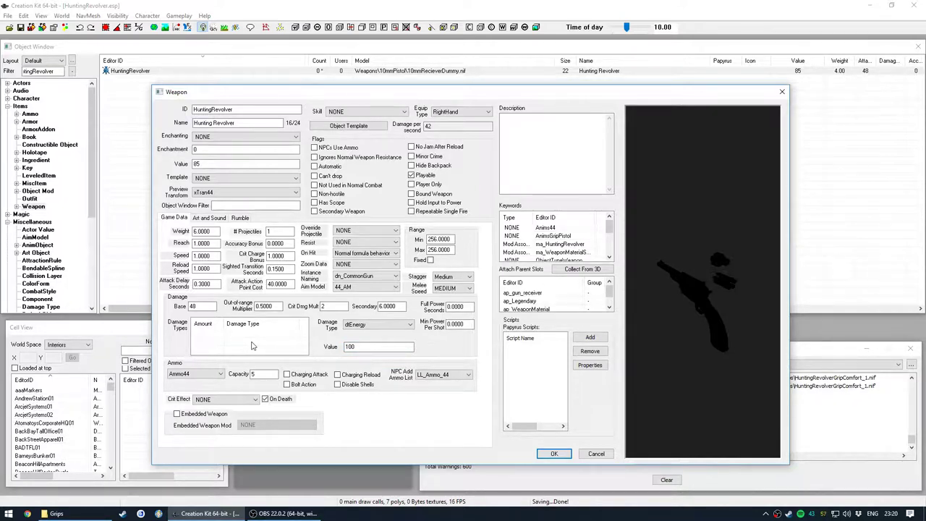
pyautogui.click(369, 327)
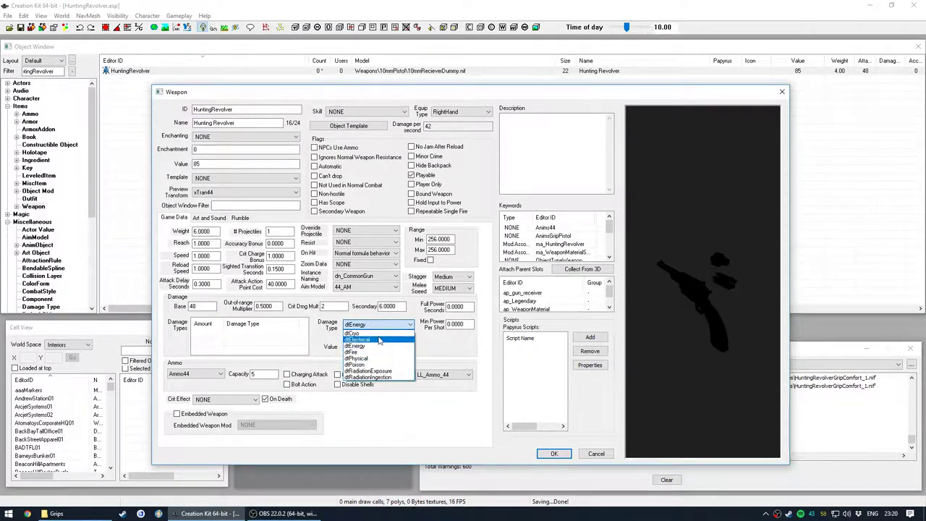
pyautogui.click(263, 342)
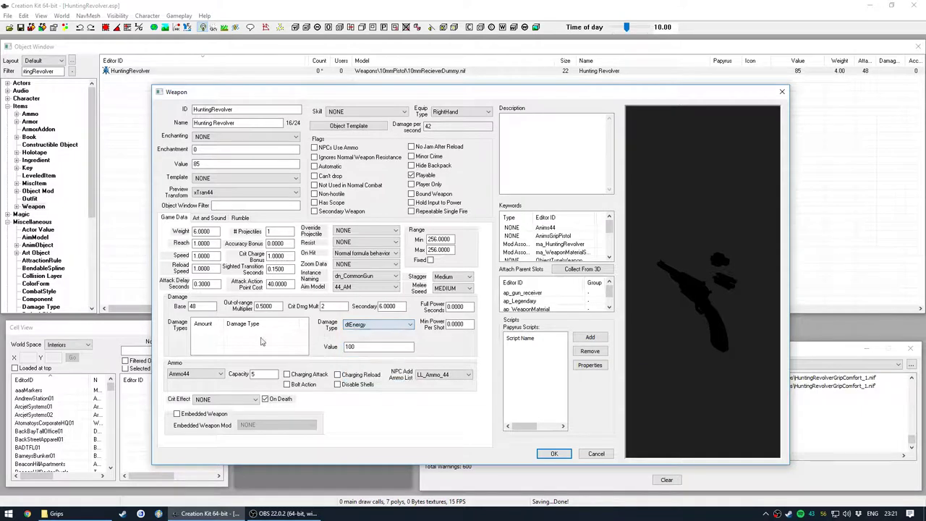
pyautogui.doubleClick(367, 346)
pyautogui.press('BackSpace')
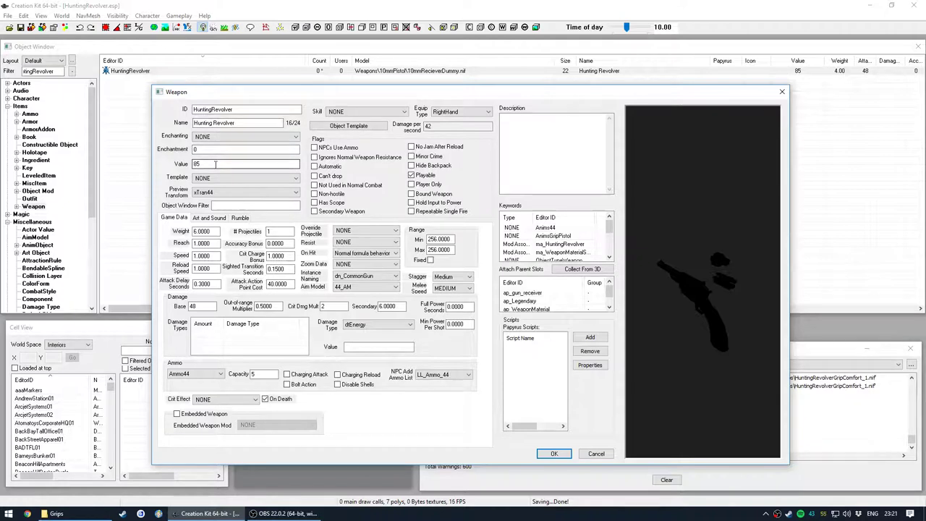
# Set the hunting revolver's value to 100 and accept the weapon record changes
pyautogui.moveTo(203, 164); pyautogui.dragTo(147, 165)
pyautogui.write('100')
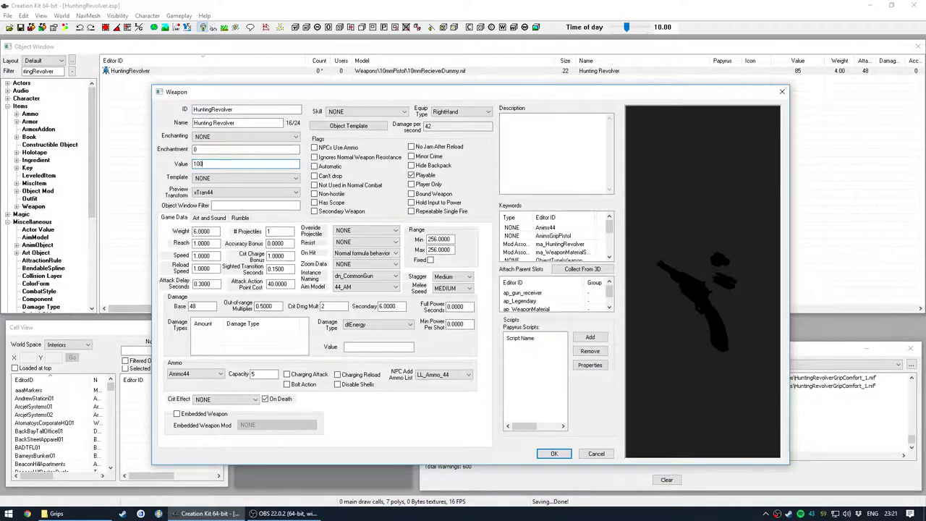
pyautogui.hotkey('shift', 'Tab')
pyautogui.click(214, 164)
pyautogui.hotkey('shift', 'Tab')
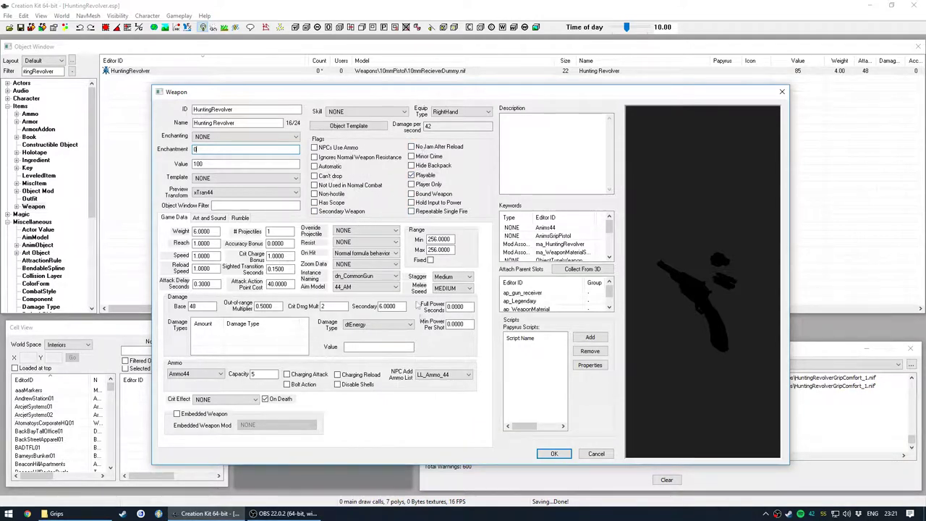
pyautogui.click(554, 453)
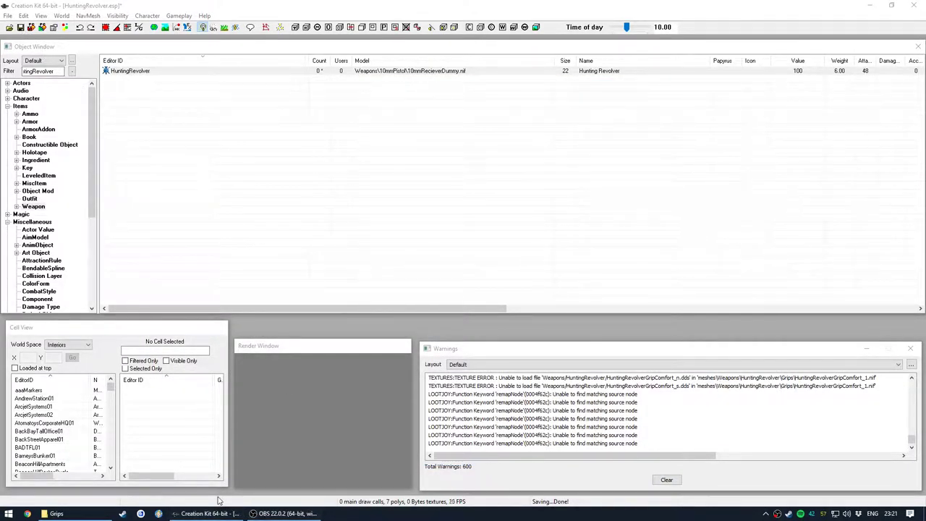
# Examine the hunting revolver's Standard Sights object mod, mod_HuntingRevolver_Scope_SightsIron, and close it without changes
pyautogui.click(304, 160)
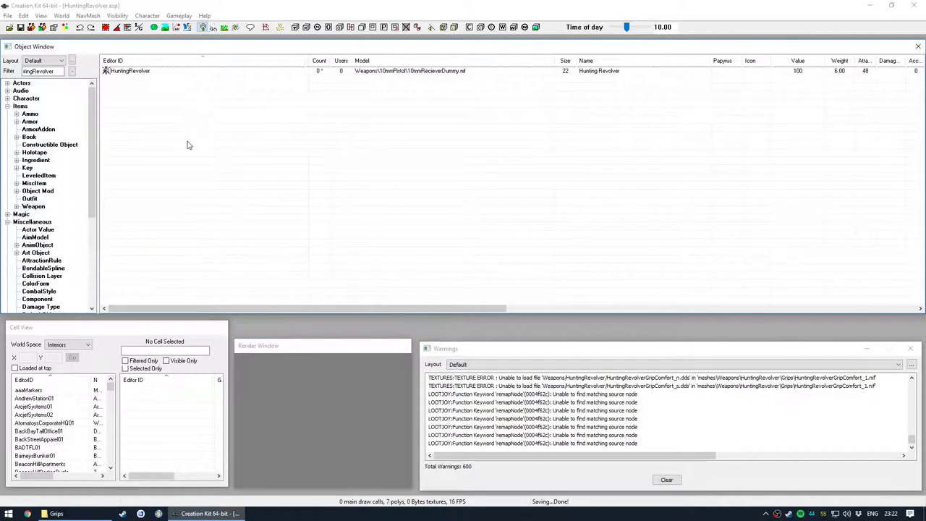
pyautogui.click(40, 191)
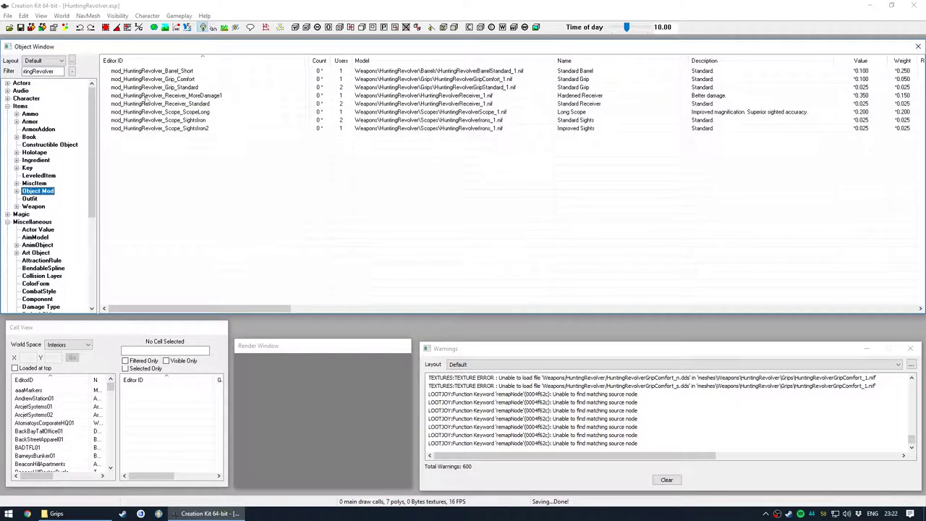
pyautogui.click(194, 120)
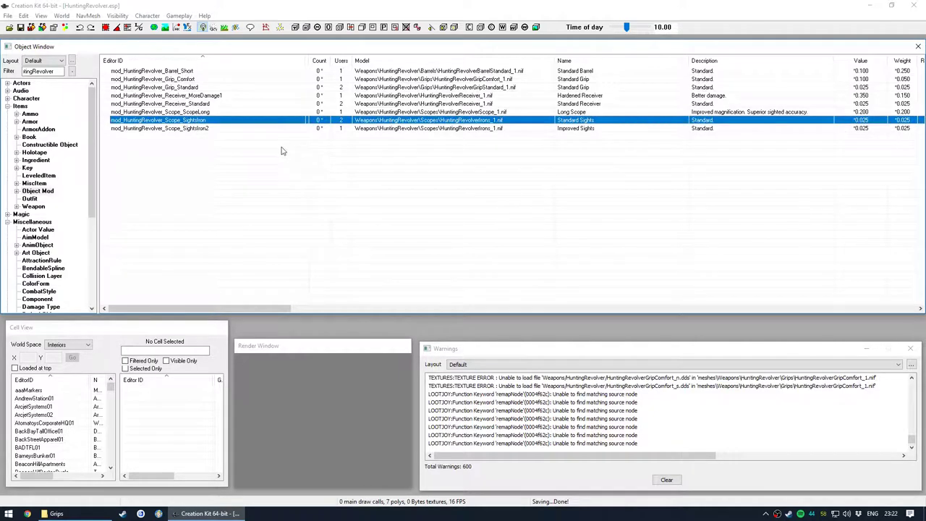
pyautogui.press('Return')
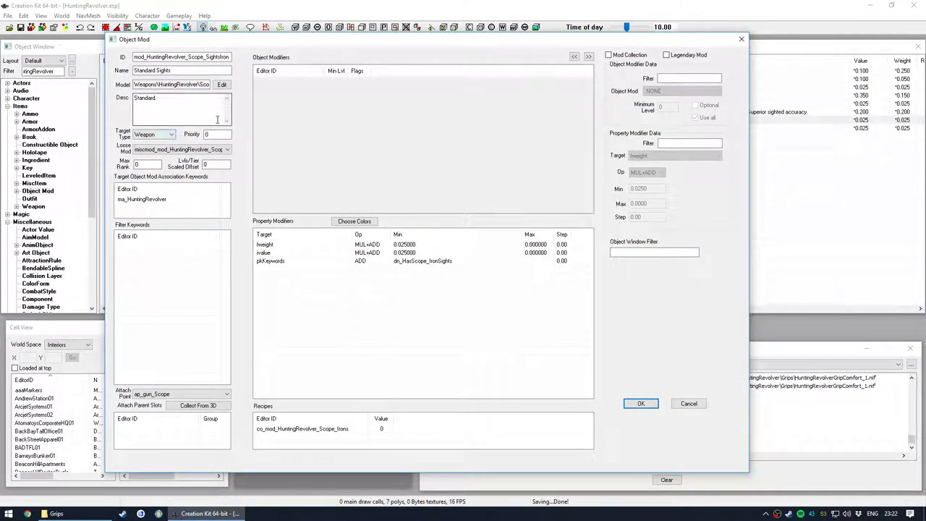
pyautogui.click(689, 403)
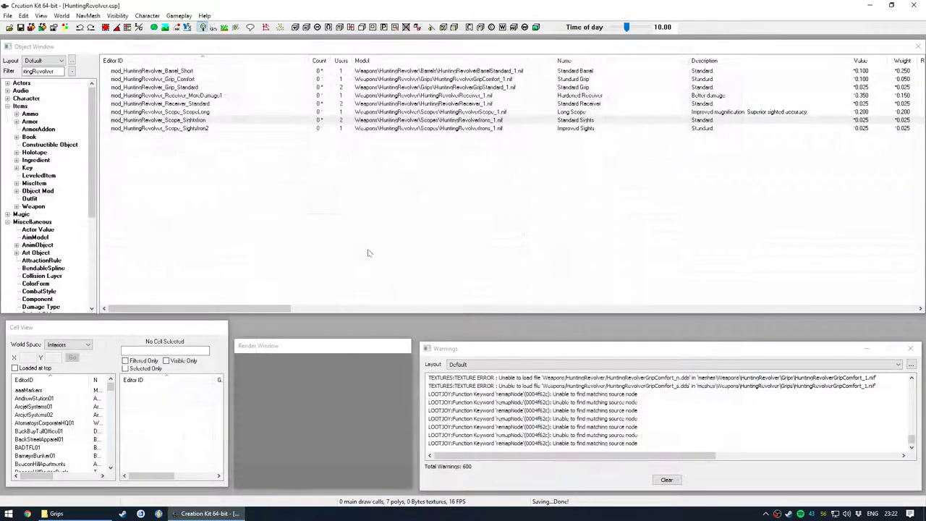
# Filter the aim models by 44 and inspect the 44_AM record
pyautogui.click(41, 238)
pyautogui.click(56, 70)
pyautogui.doubleClick(56, 71)
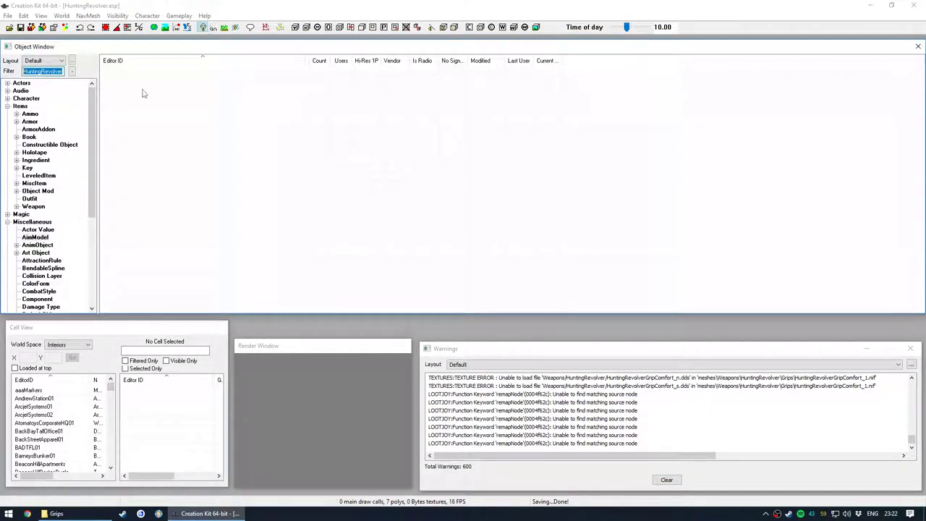
pyautogui.write('44')
pyautogui.doubleClick(120, 70)
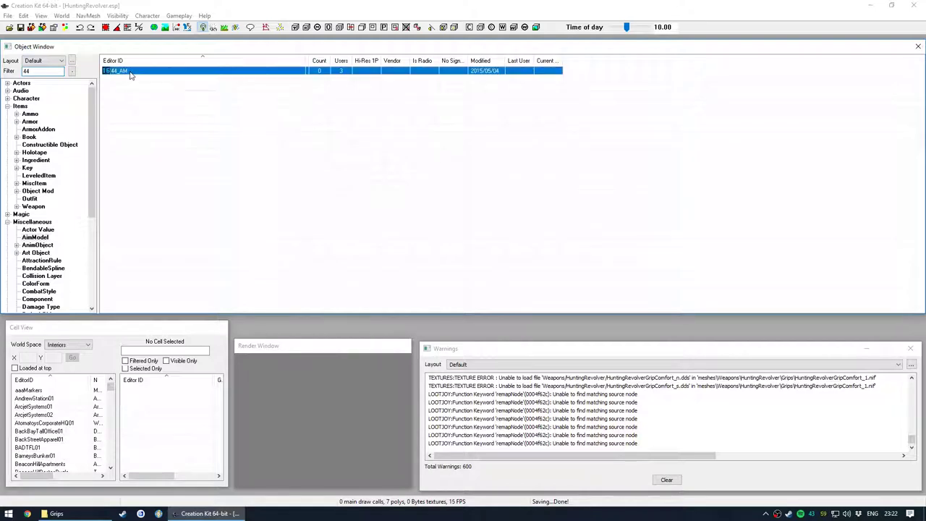
pyautogui.click(619, 173)
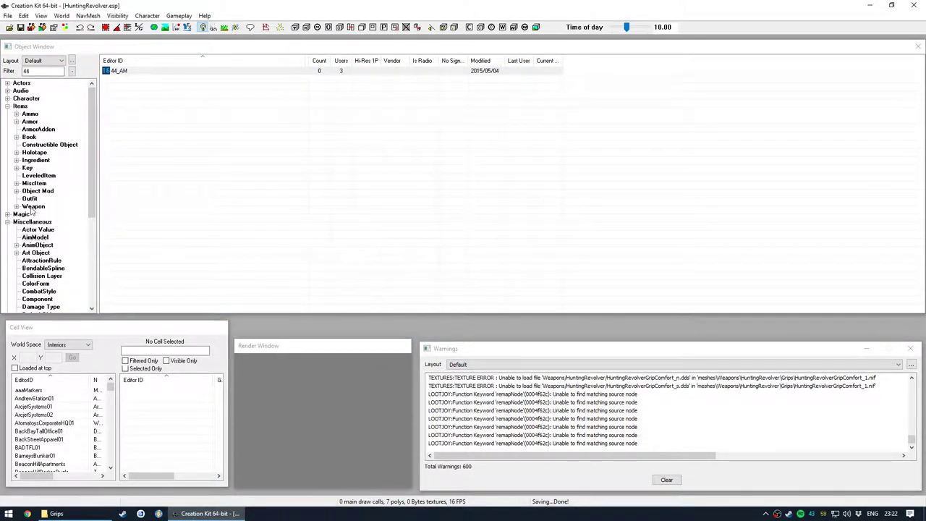
# List all zoom data records without any name filter
pyautogui.scroll(-7, 34, 217)
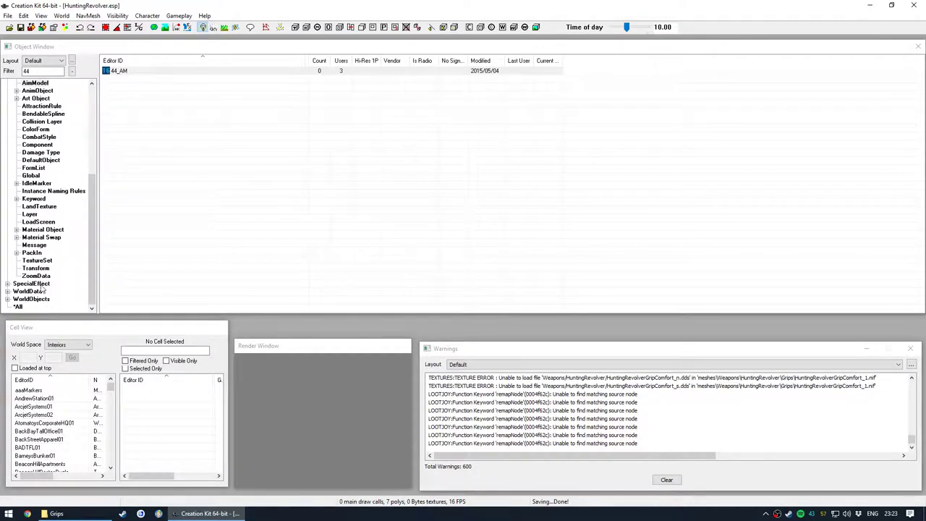
pyautogui.click(36, 276)
pyautogui.doubleClick(34, 71)
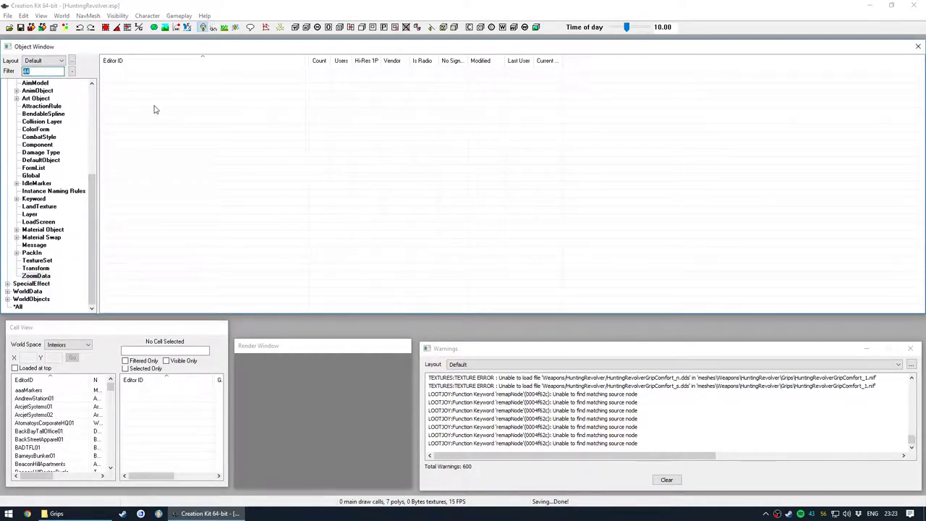
pyautogui.press('BackSpace')
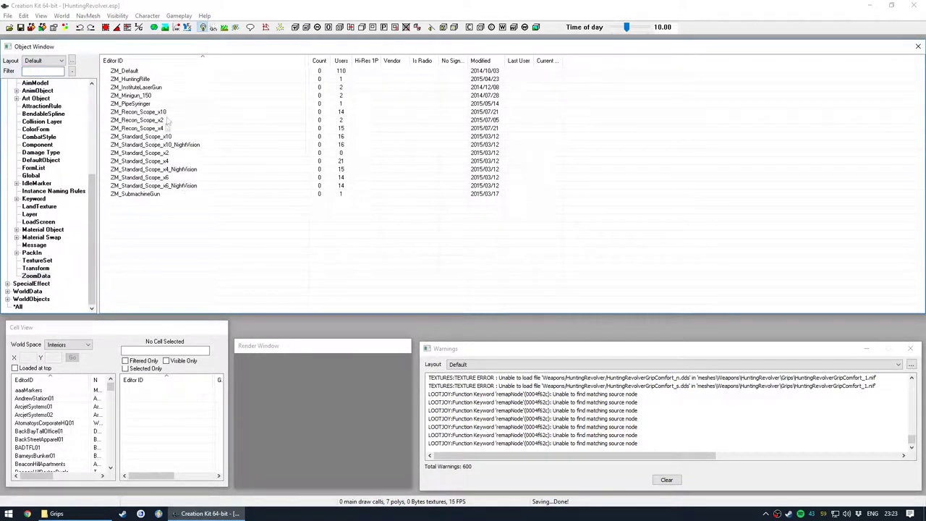
# Open the ZM_HuntingRifle zoom data record and examine its ID, FOV Mult and Overlay fields
pyautogui.click(141, 80)
pyautogui.doubleClick(141, 80)
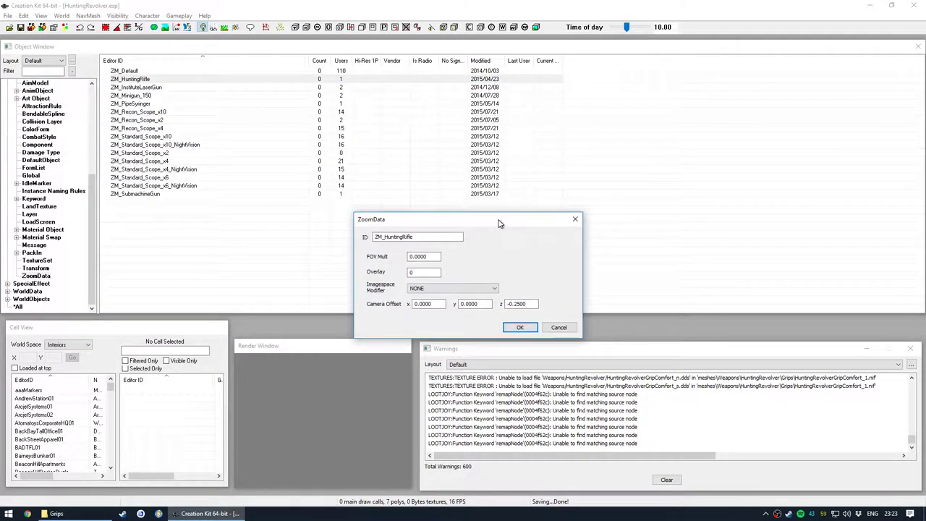
pyautogui.doubleClick(413, 237)
pyautogui.moveTo(412, 223); pyautogui.dragTo(416, 187)
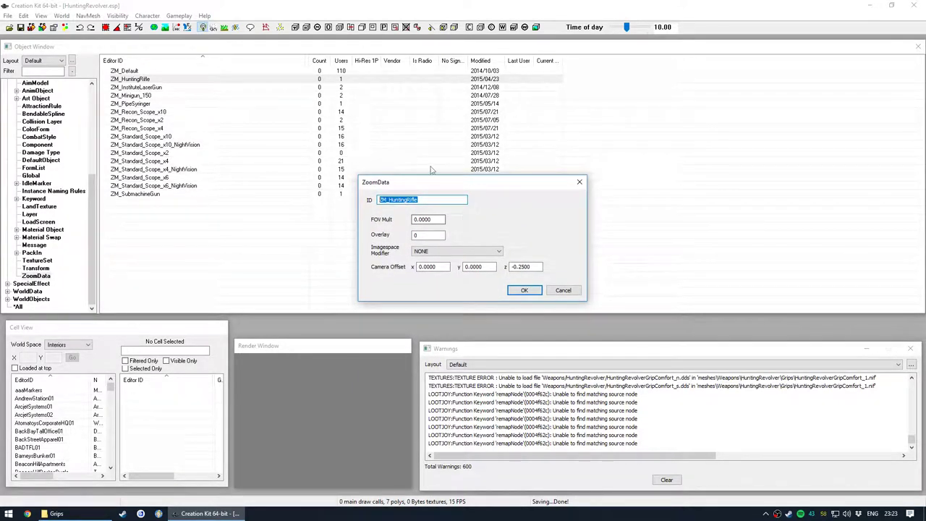
pyautogui.doubleClick(434, 221)
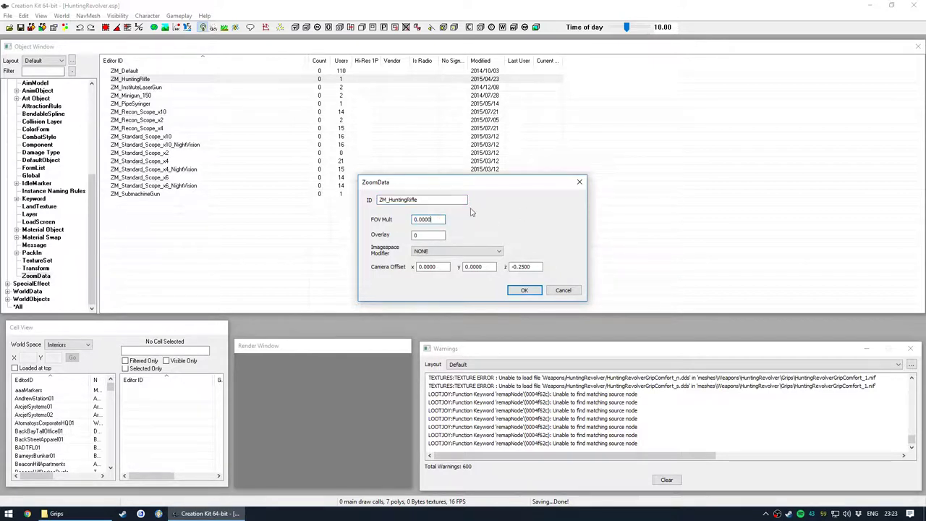
pyautogui.moveTo(459, 185)
pyautogui.mouseDown()
pyautogui.moveTo(615, 188)
pyautogui.moveTo(453, 188)
pyautogui.mouseUp()
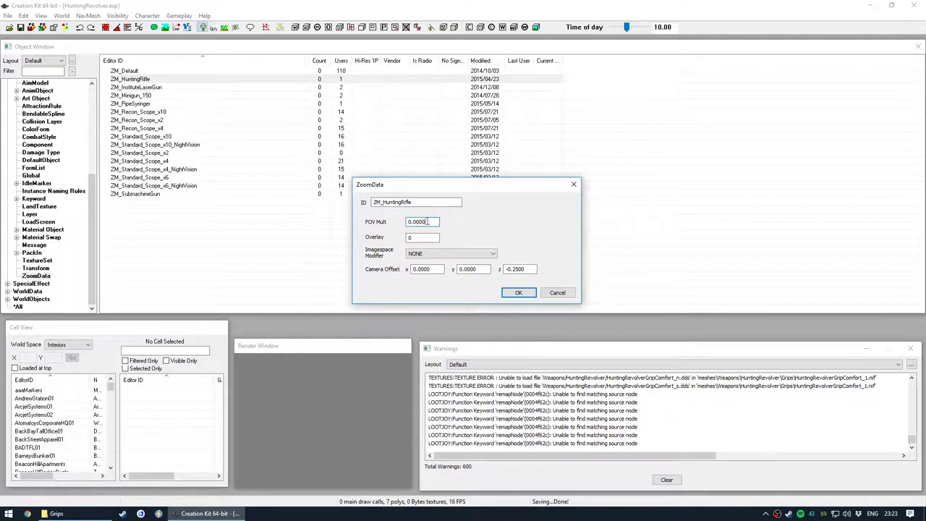
pyautogui.moveTo(426, 221); pyautogui.dragTo(389, 225)
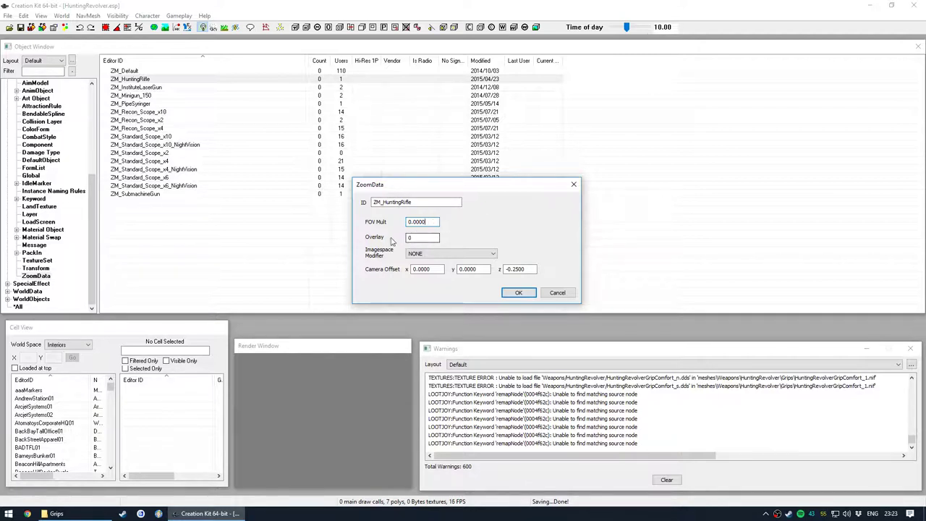
pyautogui.doubleClick(417, 237)
# Check the ZM_Standard_Scope_x10 zoom data for comparison, close it, and shrink the object list to bring the ZM_HuntingRifle record back into view
pyautogui.doubleClick(156, 136)
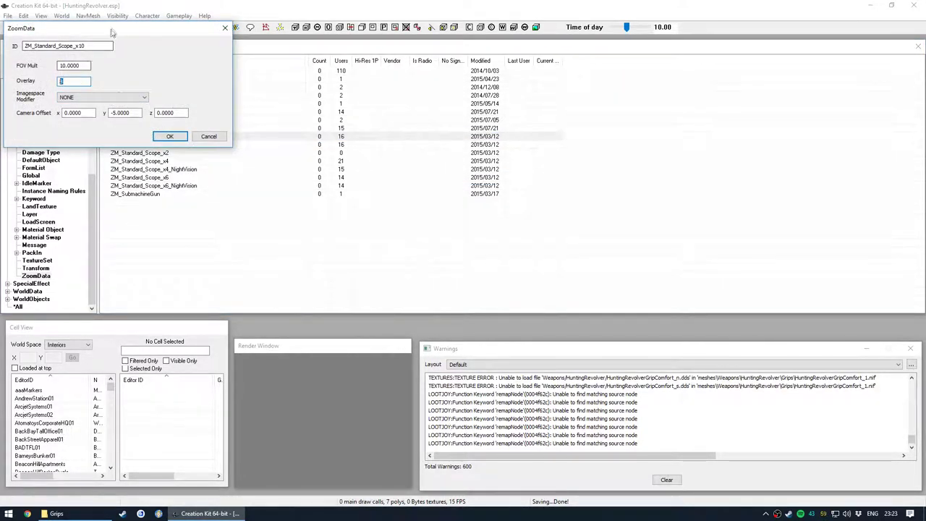
pyautogui.click(380, 255)
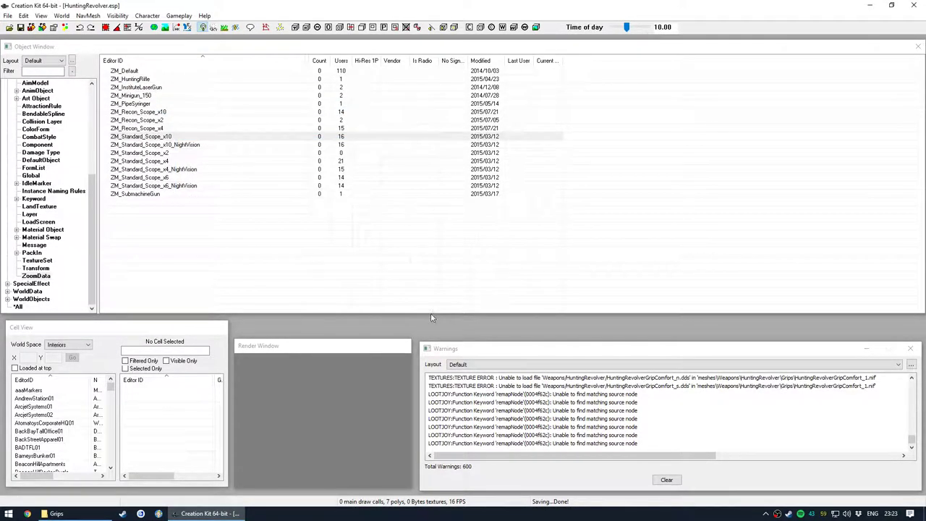
pyautogui.moveTo(432, 316); pyautogui.dragTo(438, 240)
pyautogui.click(453, 282)
pyautogui.moveTo(434, 185); pyautogui.dragTo(434, 289)
pyautogui.moveTo(431, 238); pyautogui.dragTo(450, 212)
pyautogui.click(444, 300)
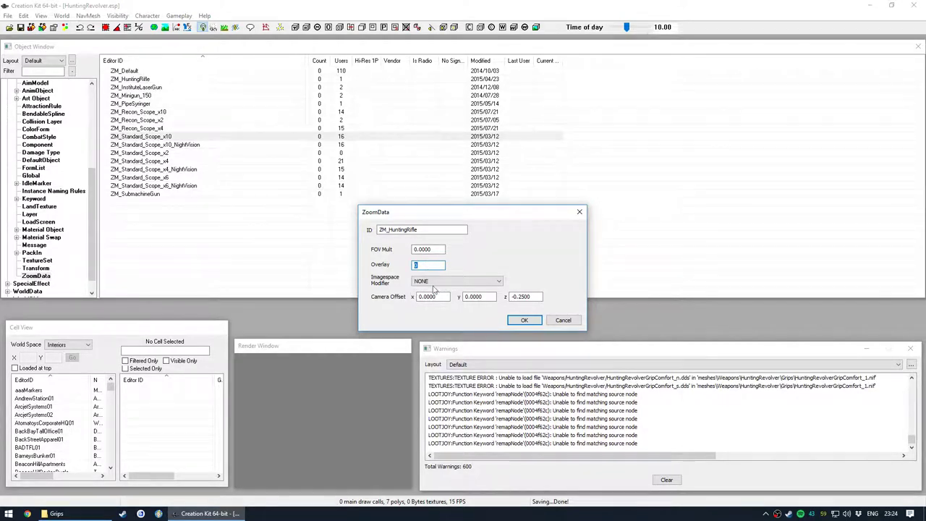
# Look through the available Imagespace Modifier options for ZM_HuntingRifle without choosing one
pyautogui.click(453, 282)
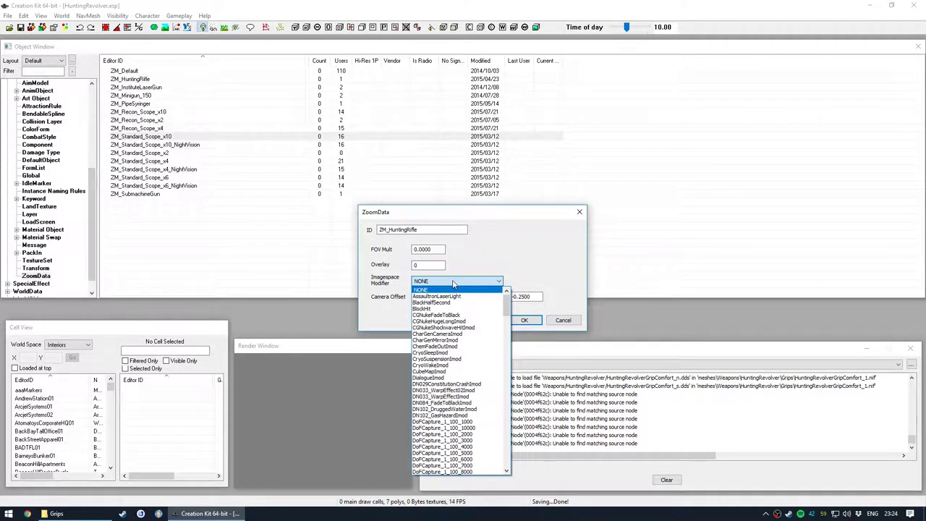
pyautogui.moveTo(508, 307); pyautogui.dragTo(514, 437)
pyautogui.click(535, 253)
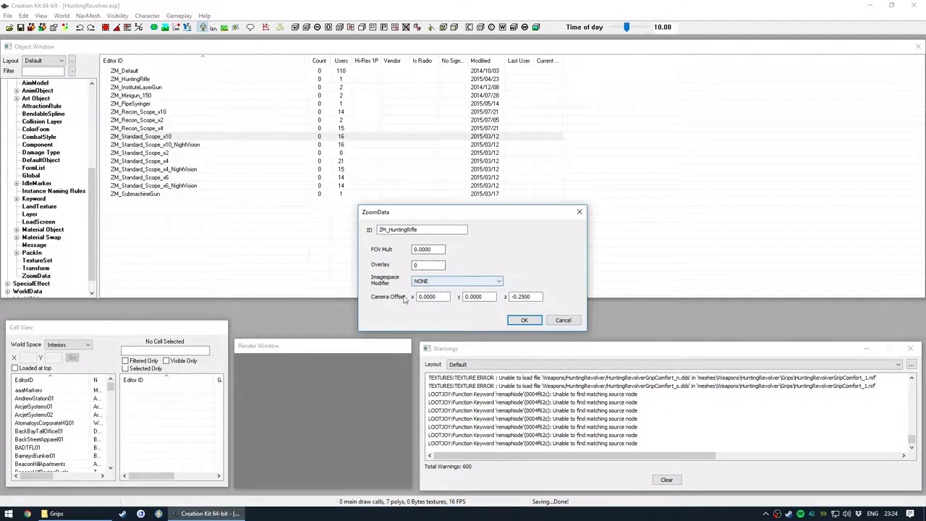
# Examine the x and z Camera Offset values of ZM_HuntingRifle and close the record without saving
pyautogui.click(418, 297)
pyautogui.click(530, 296)
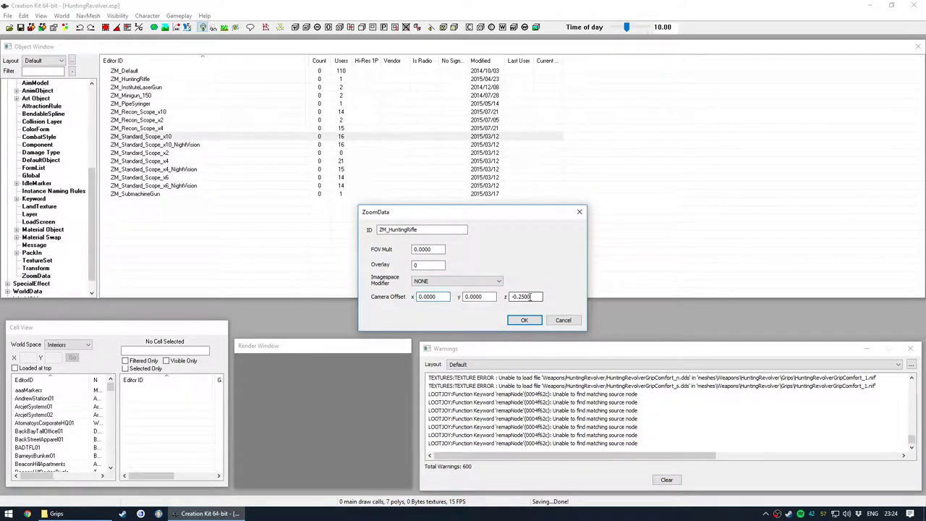
pyautogui.moveTo(471, 214)
pyautogui.mouseDown()
pyautogui.moveTo(450, 199)
pyautogui.moveTo(461, 204)
pyautogui.mouseUp()
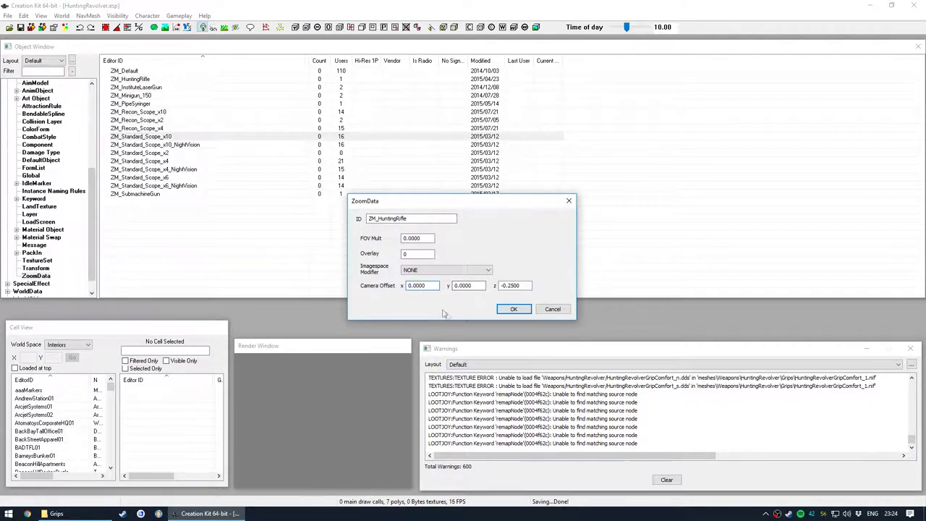
pyautogui.click(512, 285)
pyautogui.moveTo(525, 286); pyautogui.dragTo(507, 286)
pyautogui.keyDown('shift'); pyautogui.click(502, 285); pyautogui.keyUp('shift')
pyautogui.write('-')
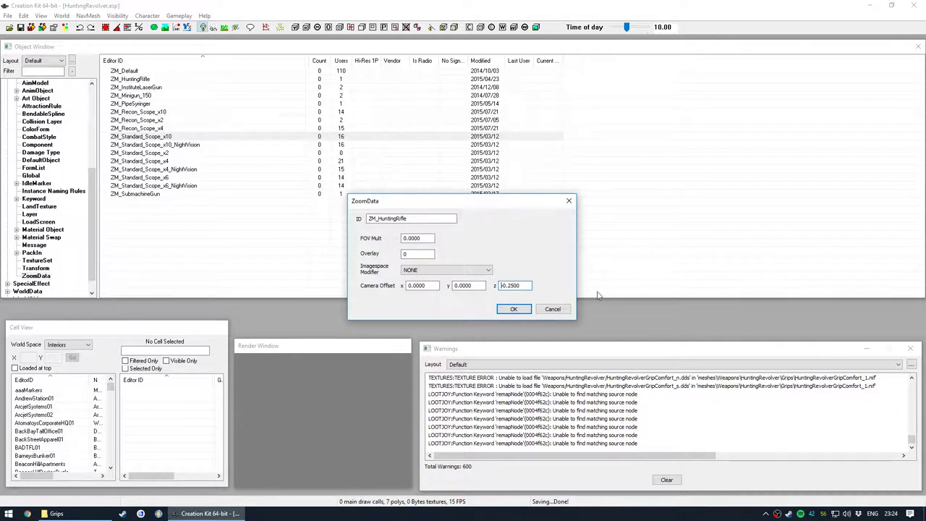
pyautogui.click(556, 311)
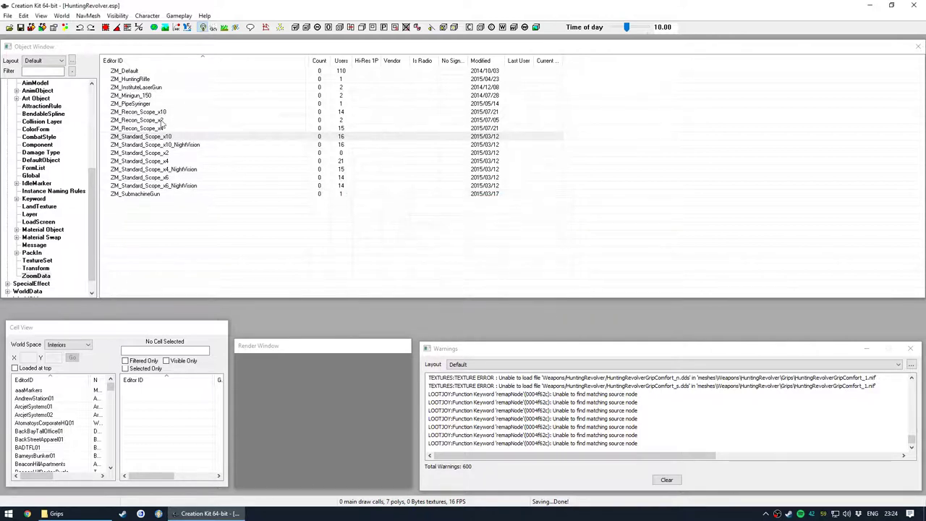
# Create a new zoom data record with the ID ZM_HuntingRevolver
pyautogui.rightClick(141, 208)
pyautogui.click(159, 215)
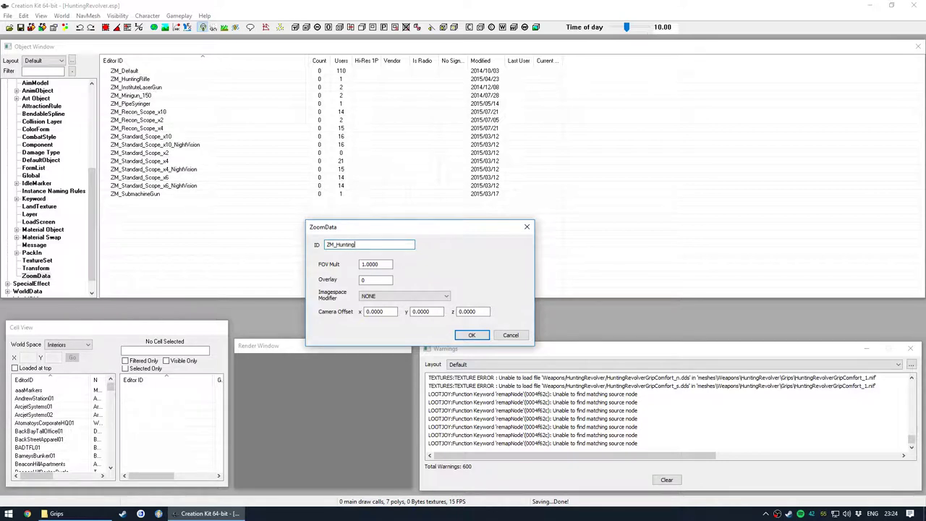
pyautogui.click(381, 267)
pyautogui.moveTo(371, 229); pyautogui.dragTo(401, 238)
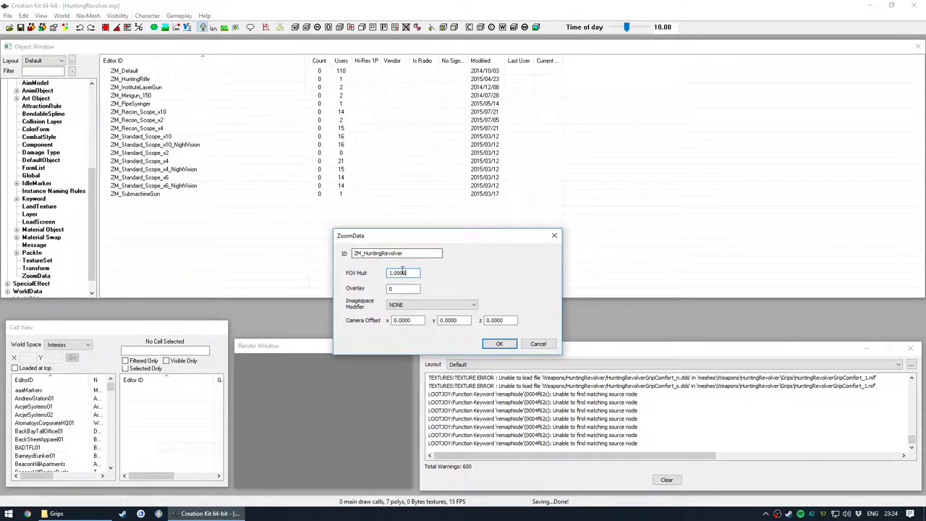
# Inspect the ZM_SubmachineGun and ZM_InstituteLaserGun zoom data records for reference and close both without changes
pyautogui.doubleClick(148, 193)
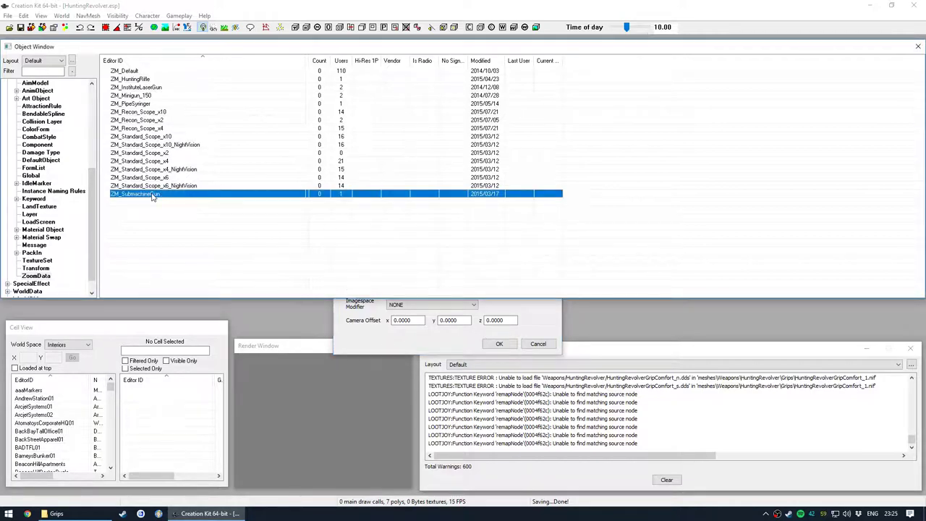
pyautogui.click(208, 136)
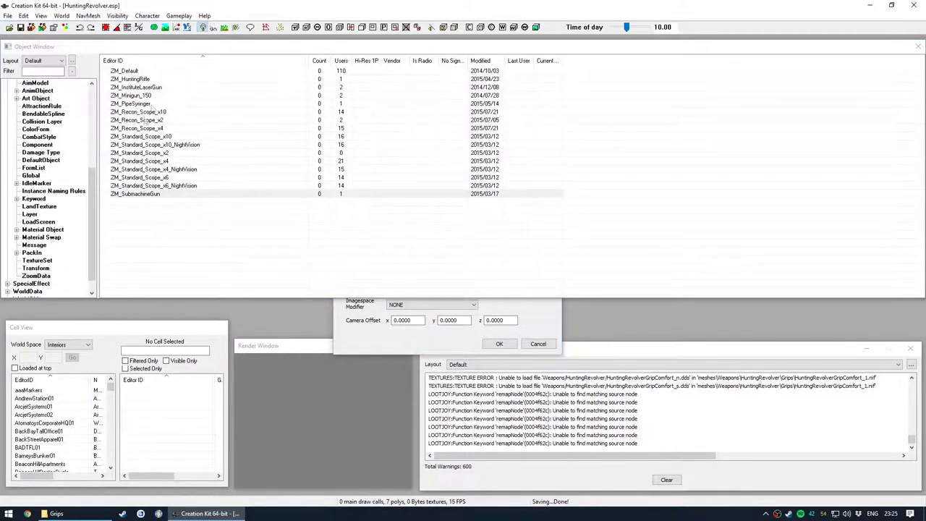
pyautogui.doubleClick(149, 86)
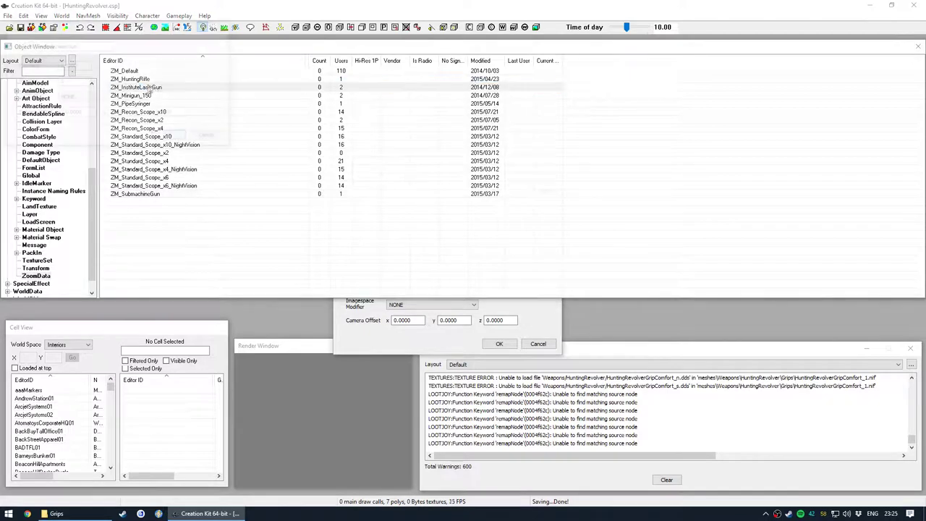
pyautogui.click(207, 136)
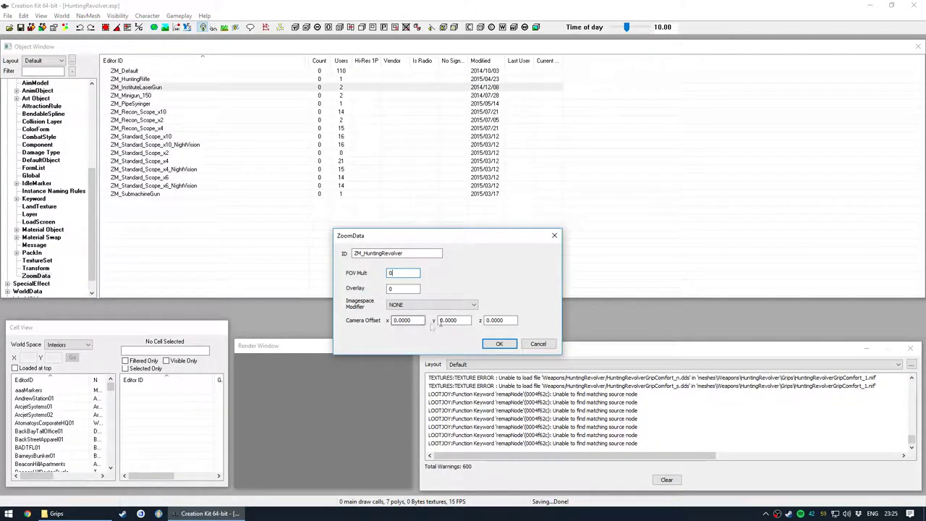
# Set ZM_HuntingRevolver's FOV Mult to 0 and its Camera Offset z to 0.25, and accept the new record
pyautogui.moveTo(506, 325); pyautogui.dragTo(491, 329)
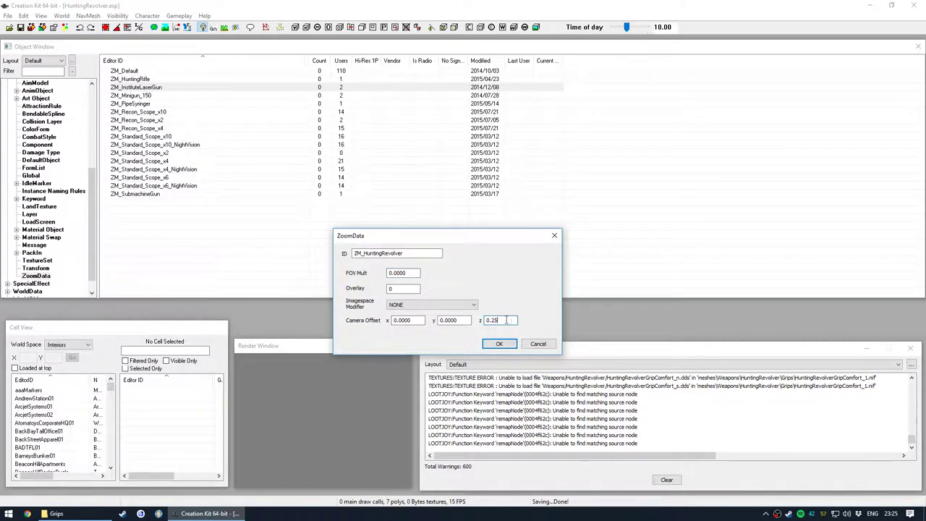
pyautogui.click(465, 322)
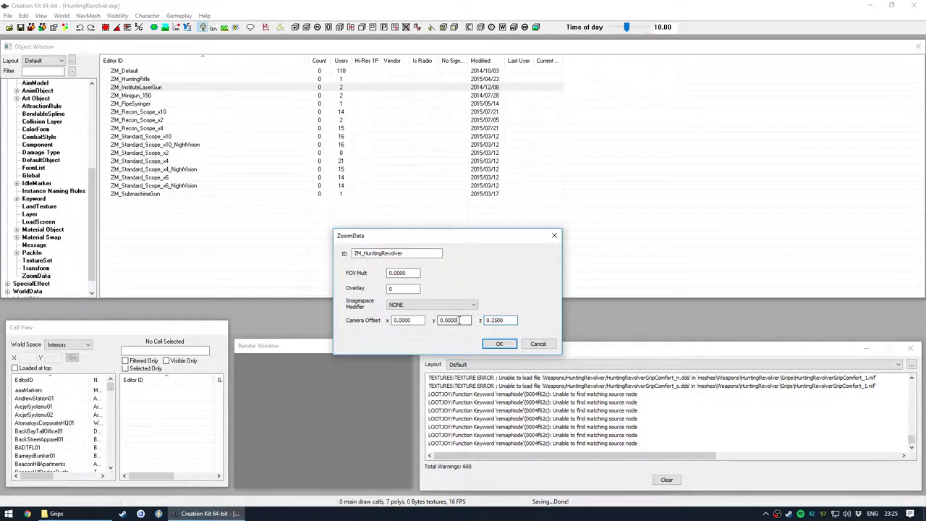
pyautogui.click(501, 345)
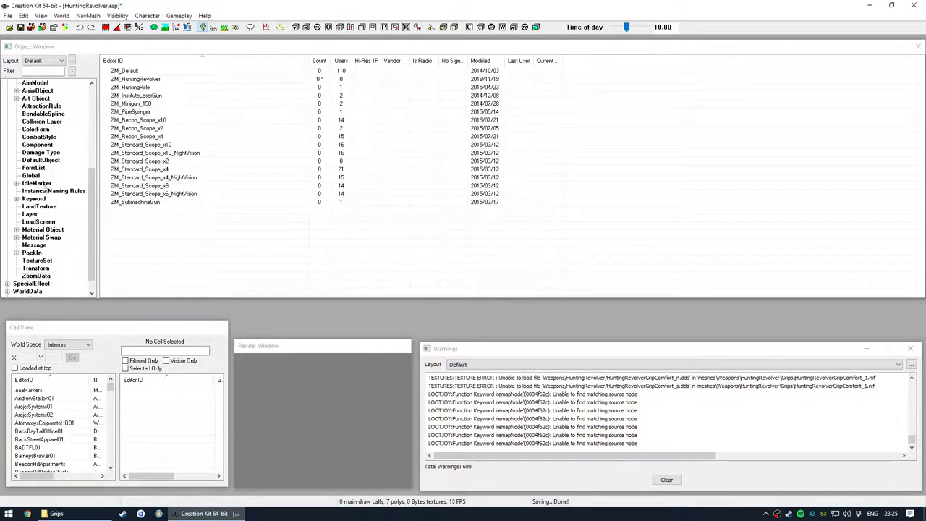
# Open the HuntingRevolver weapon record, set its Zoom Data to ZM_HuntingRevolver and accept the change
pyautogui.scroll(7, 46, 187)
pyautogui.click(33, 206)
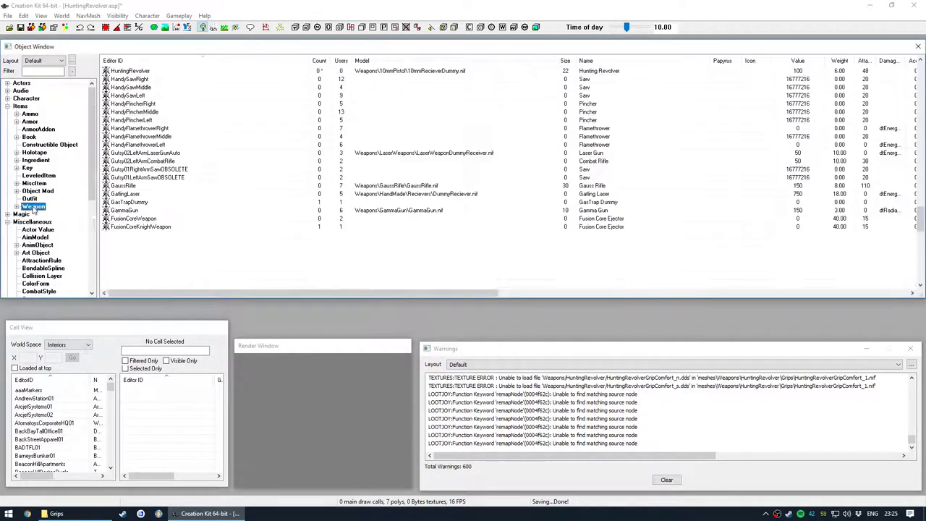
pyautogui.click(136, 72)
pyautogui.press('Delete')
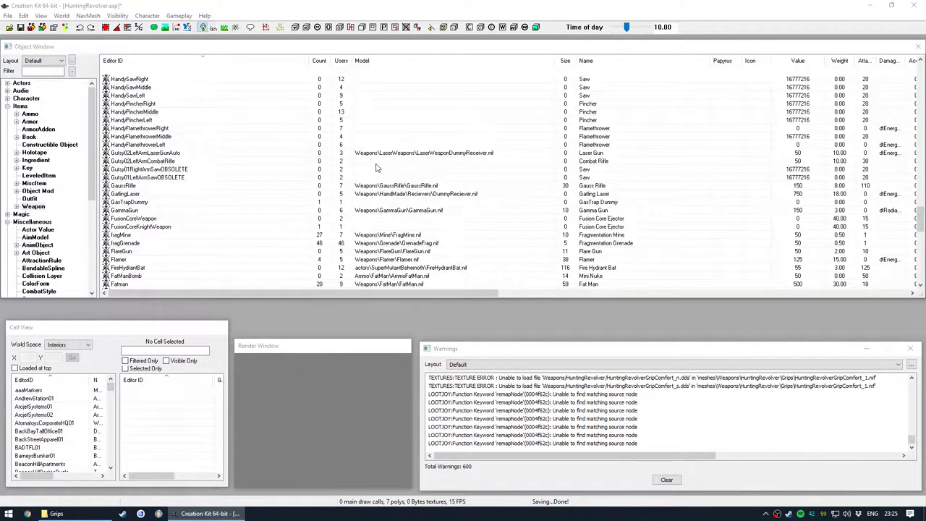
pyautogui.press('Return')
pyautogui.hotkey('ctrl', 'c')
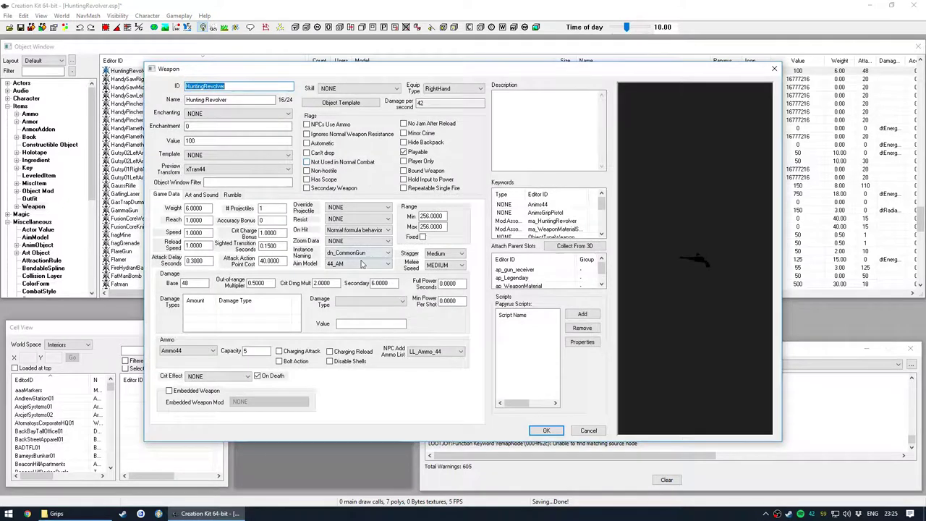
pyautogui.click(351, 241)
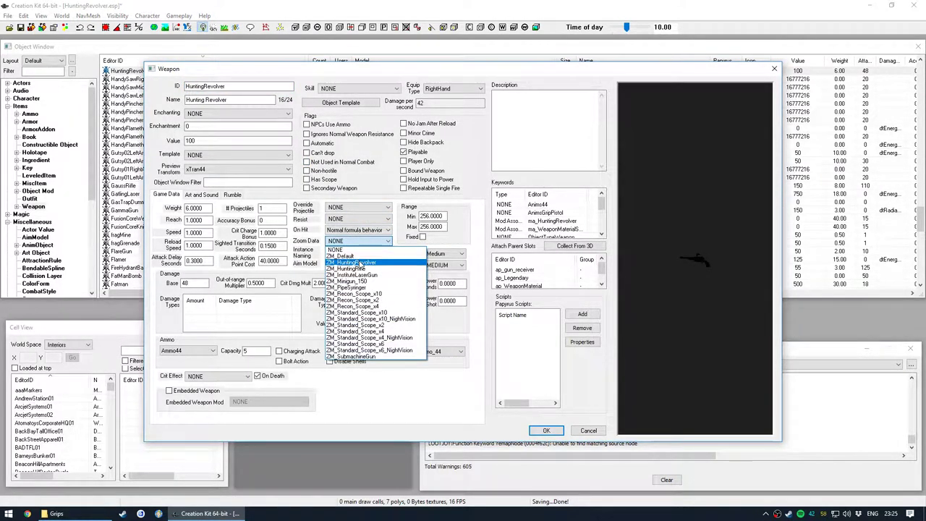
pyautogui.click(360, 262)
pyautogui.moveTo(420, 69)
pyautogui.mouseDown()
pyautogui.moveTo(457, 90)
pyautogui.moveTo(423, 68)
pyautogui.mouseUp()
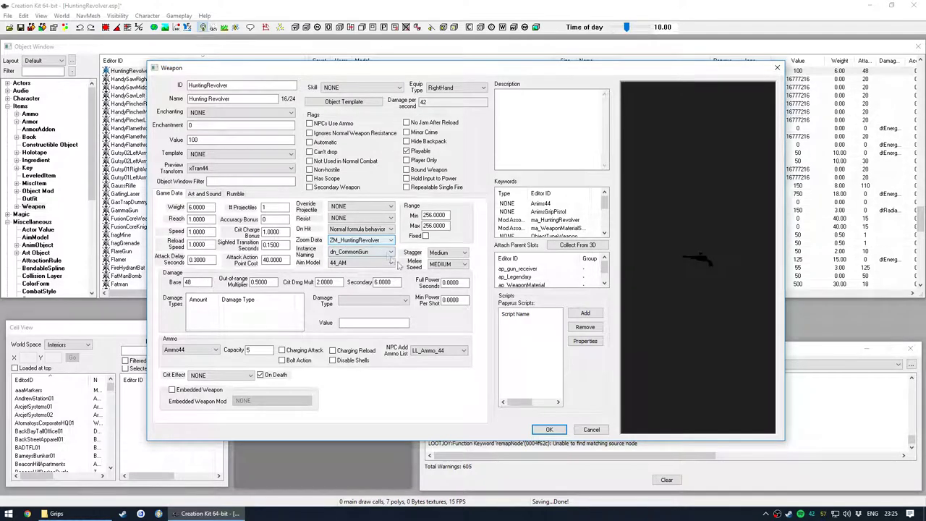
pyautogui.click(550, 429)
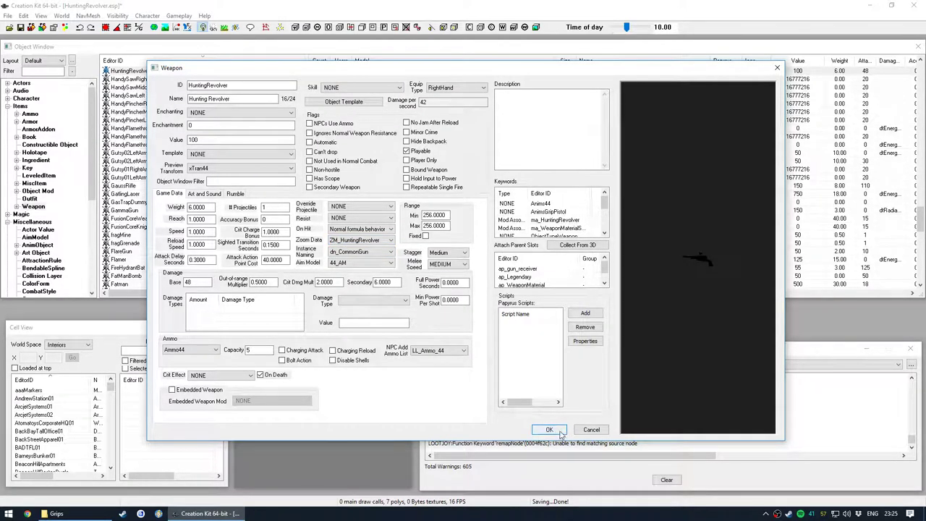
# List the object mods and filter them by grev
pyautogui.click(37, 192)
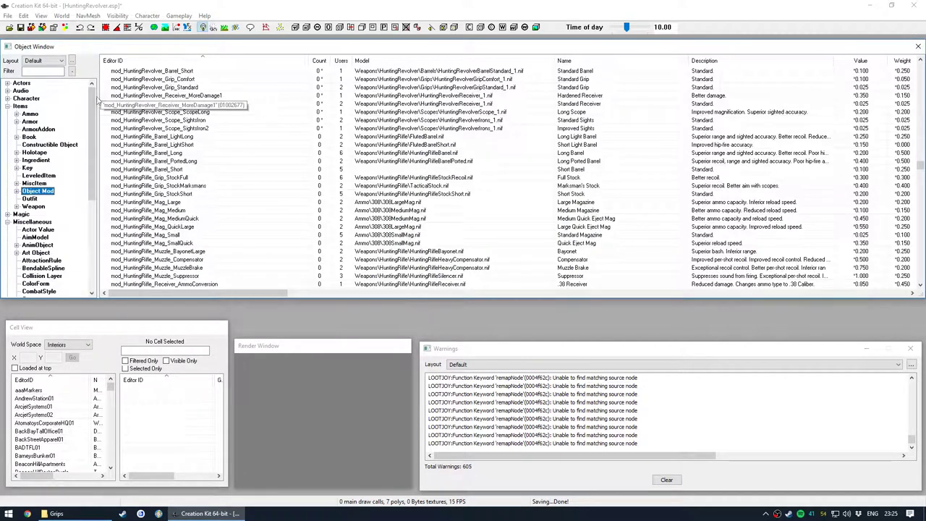
pyautogui.click(43, 71)
pyautogui.write('grev')
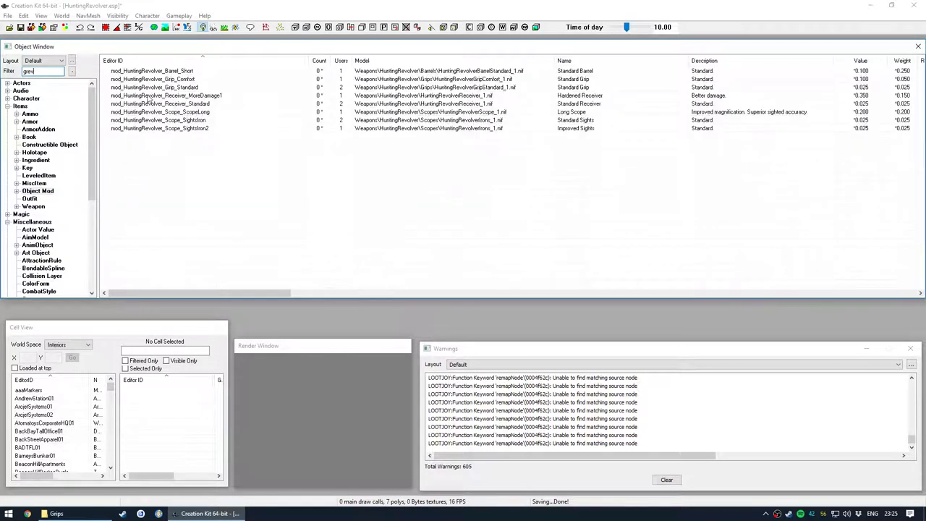
# Open the Long Scope object mod, mod_HuntingRevolver_Scope_ScopeLong, and examine its zoom data property modifier
pyautogui.click(216, 112)
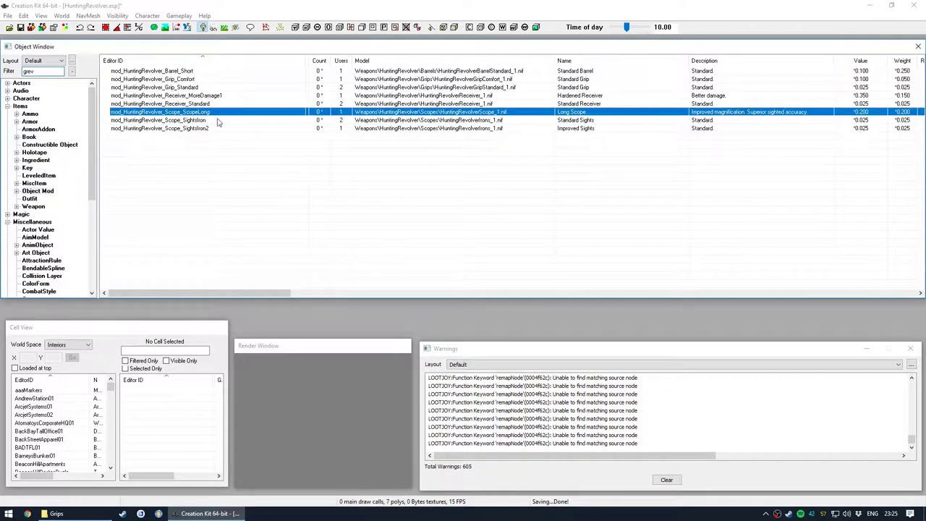
pyautogui.press('Return')
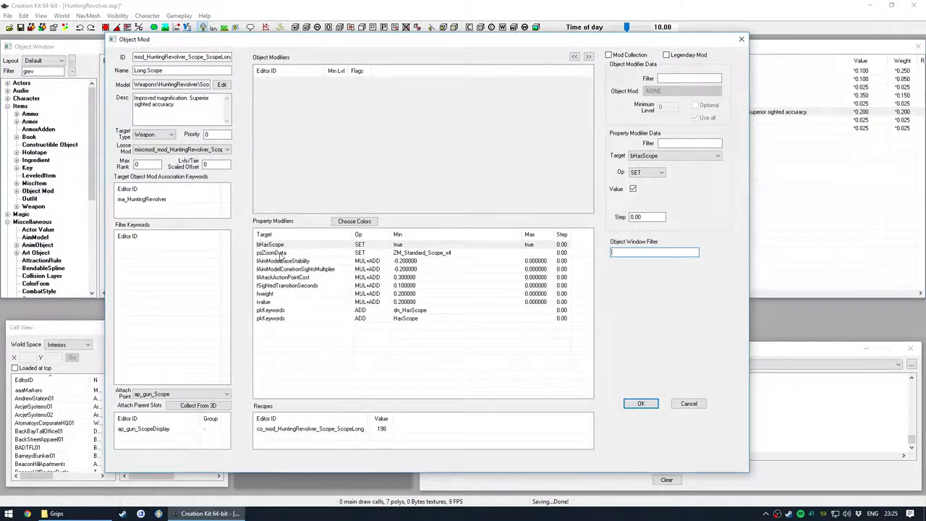
pyautogui.click(371, 253)
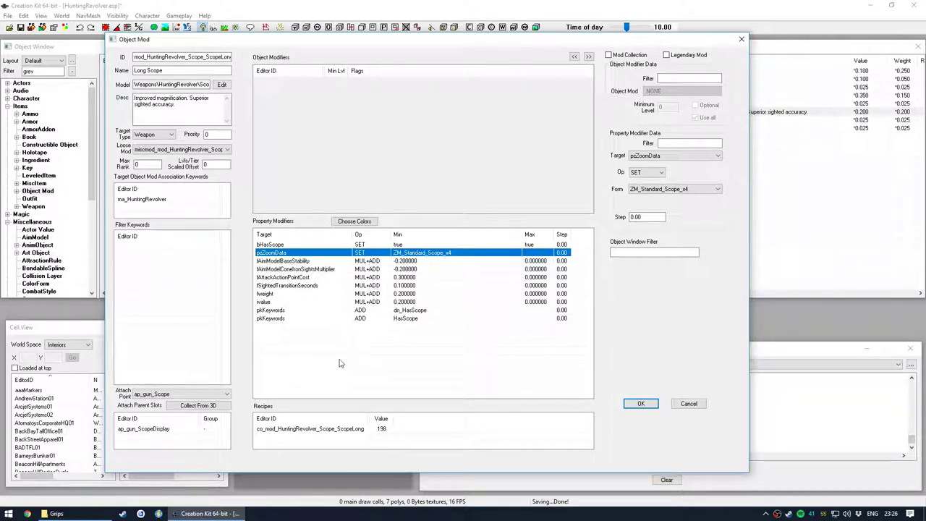
pyautogui.click(402, 356)
pyautogui.click(418, 252)
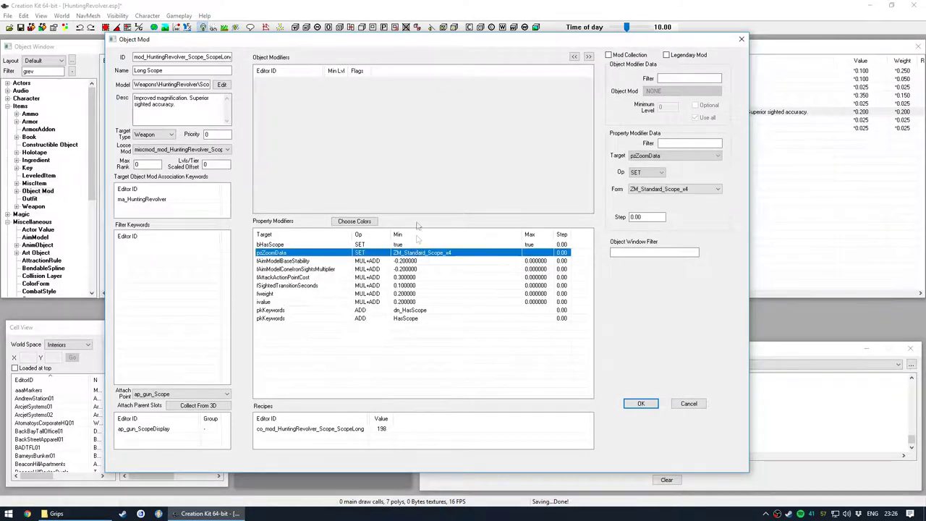
# Examine the Long Scope's bHasScope property modifier and accept the object mod
pyautogui.click(408, 245)
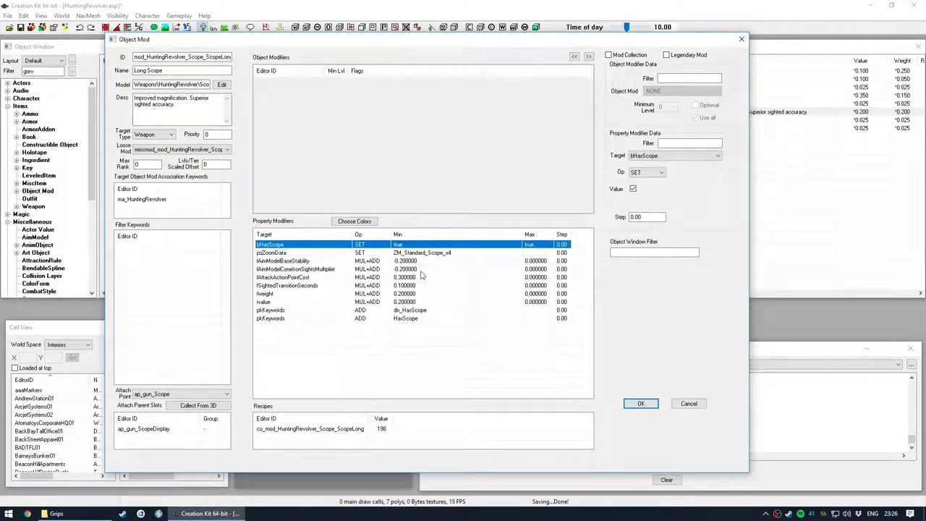
pyautogui.click(418, 340)
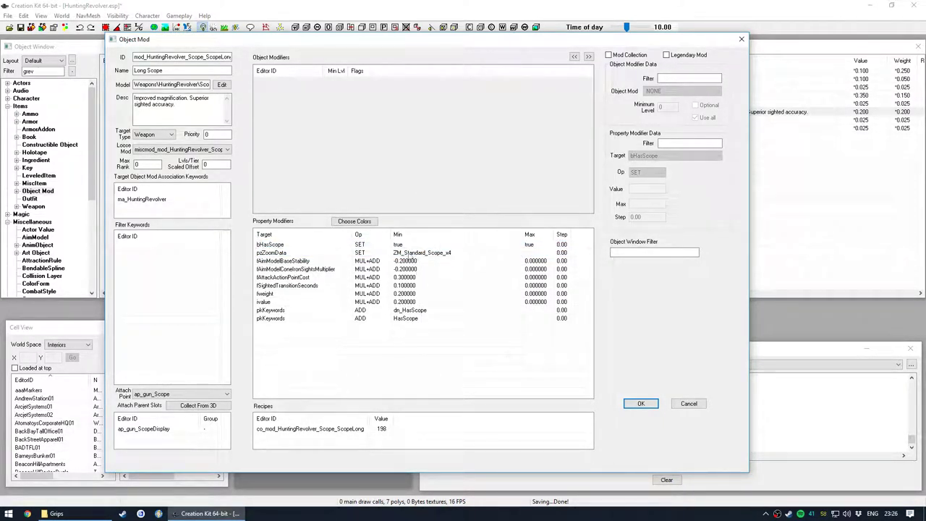
pyautogui.click(640, 403)
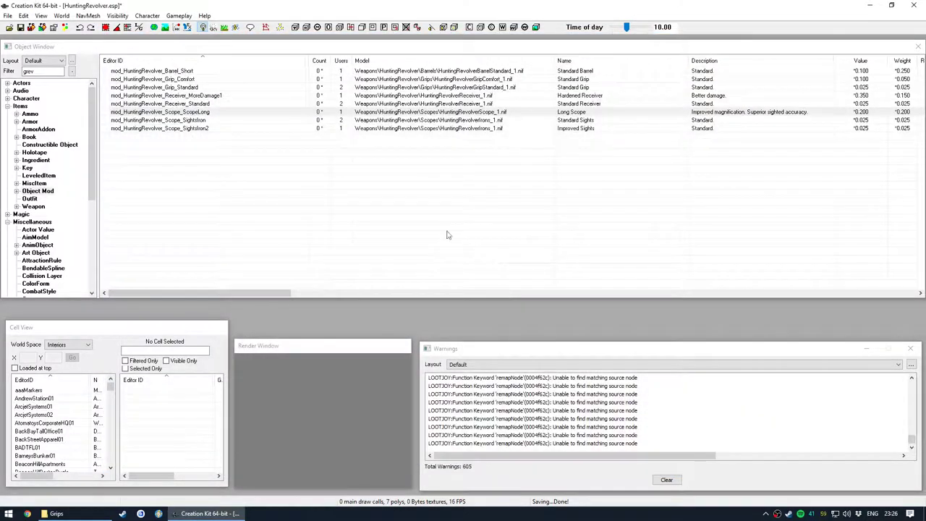
# Filter the object mods by 44 and duplicate mod_44_Scope_SightReflex
pyautogui.doubleClick(33, 71)
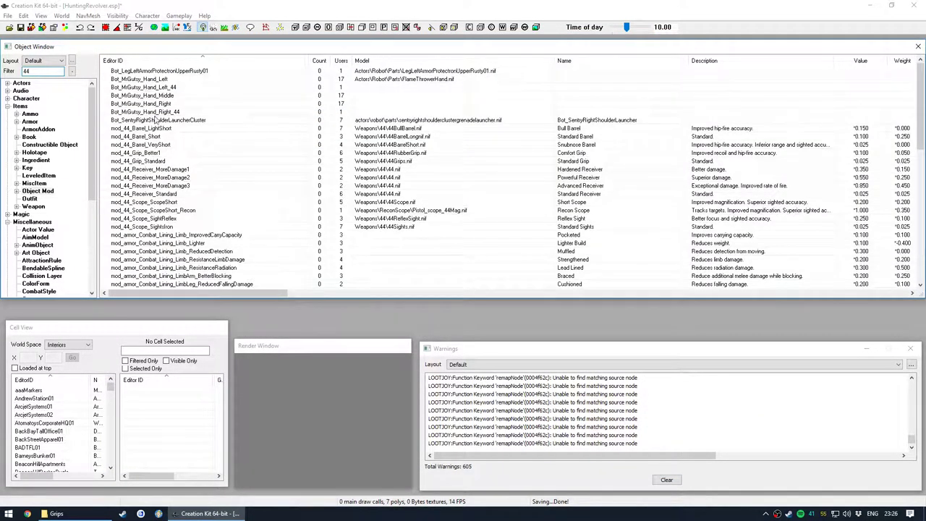
pyautogui.click(157, 218)
pyautogui.rightClick(157, 219)
pyautogui.click(182, 246)
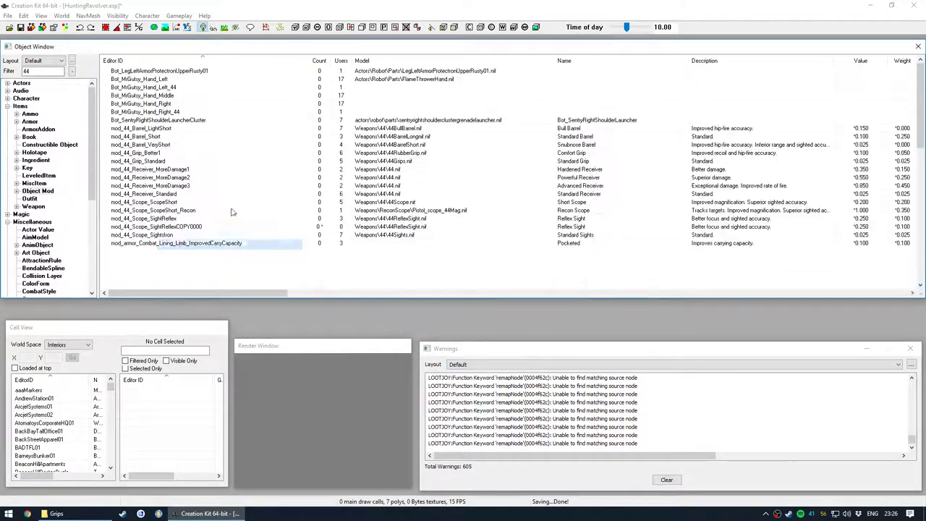
# Open the duplicated reflex sight object mod and set its ID to mod_HuntingRevolver_Scope_SightReflex
pyautogui.click(191, 229)
pyautogui.rightClick(190, 228)
pyautogui.click(207, 244)
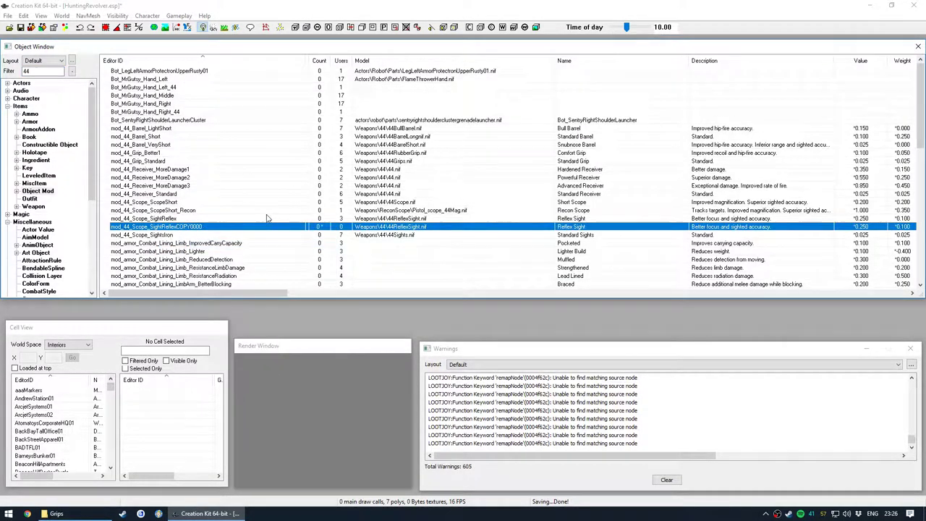
pyautogui.doubleClick(266, 218)
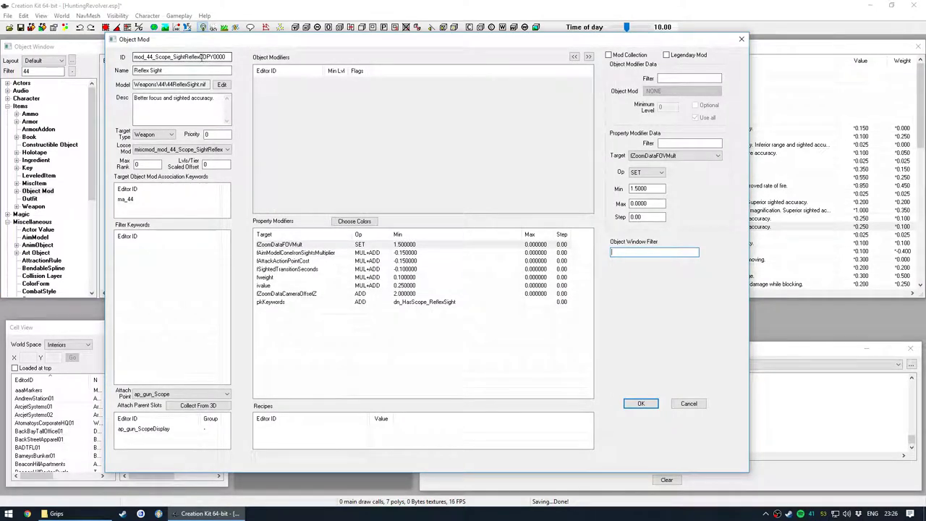
pyautogui.moveTo(154, 57); pyautogui.dragTo(147, 57)
pyautogui.hotkey('ctrl', 'v')
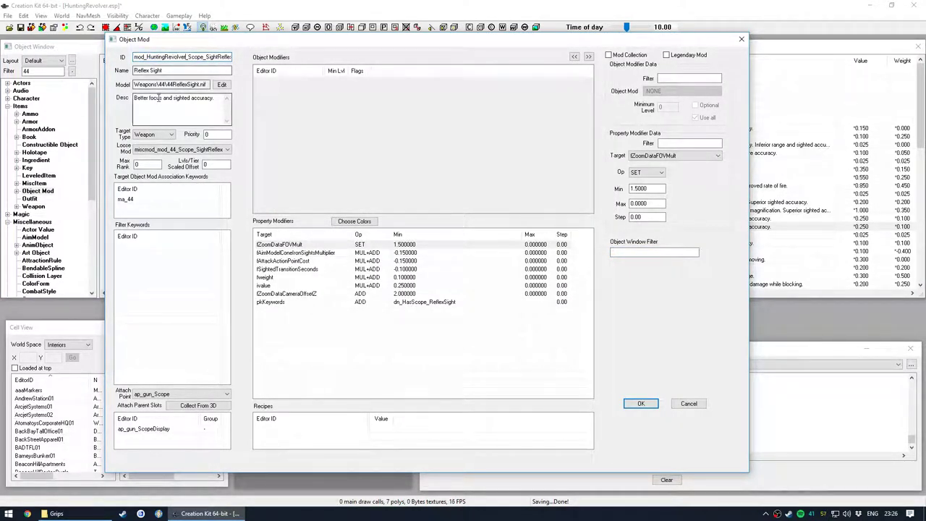
# Replace the reflex sight's target association keyword ma_44 with ma_HuntingRevolver
pyautogui.rightClick(140, 200)
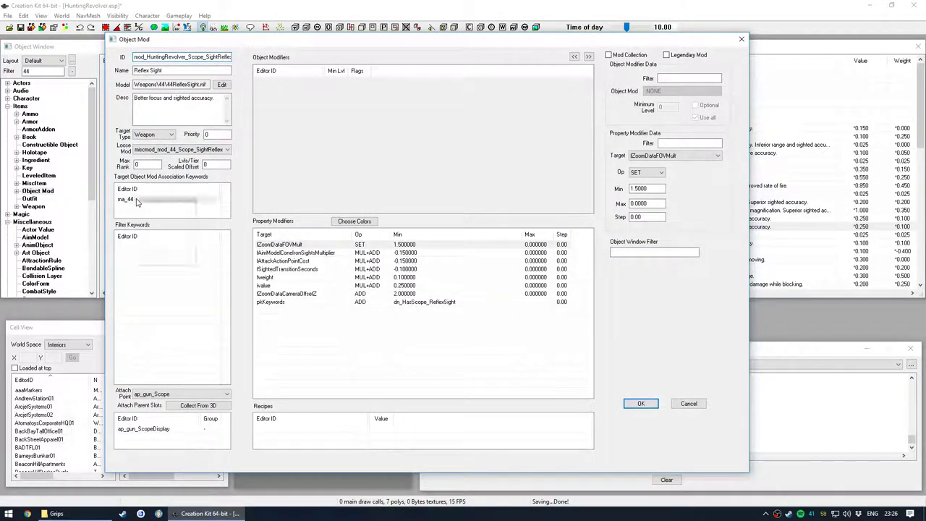
pyautogui.click(158, 216)
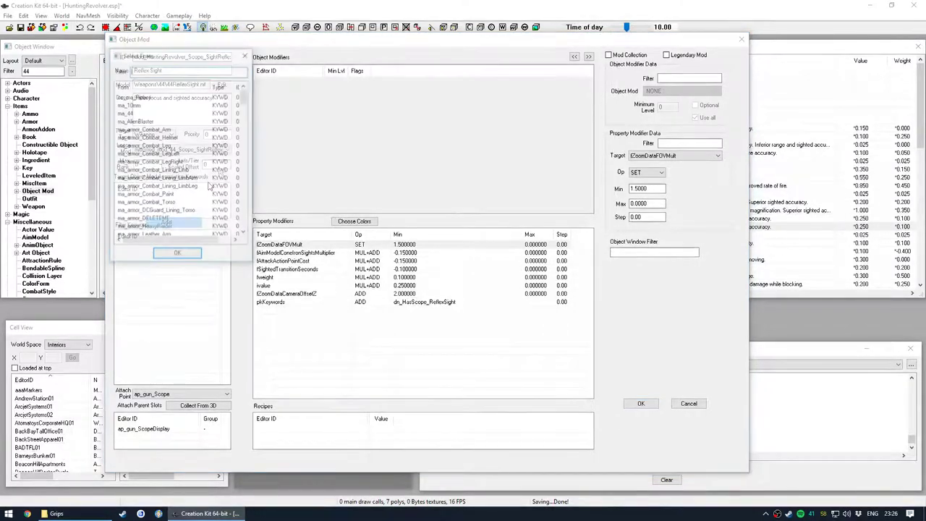
pyautogui.hotkey('ctrl', 'v')
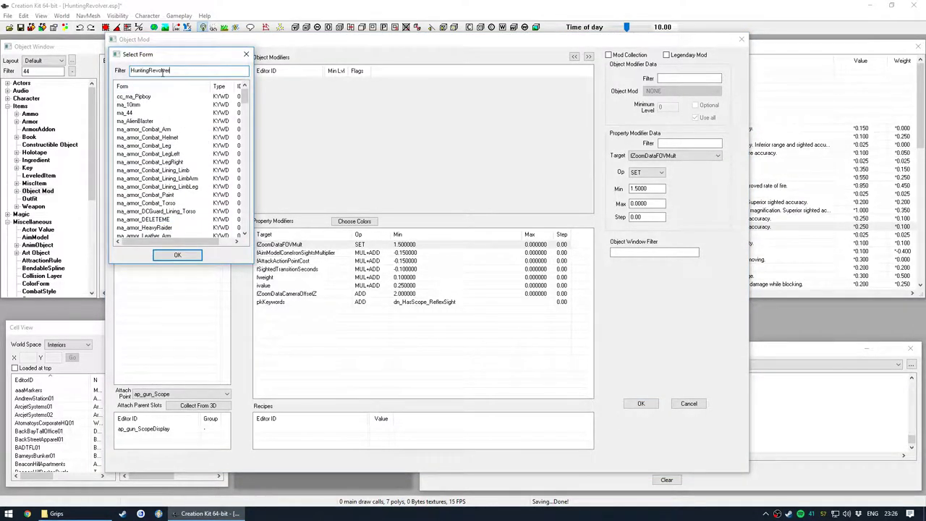
pyautogui.doubleClick(160, 97)
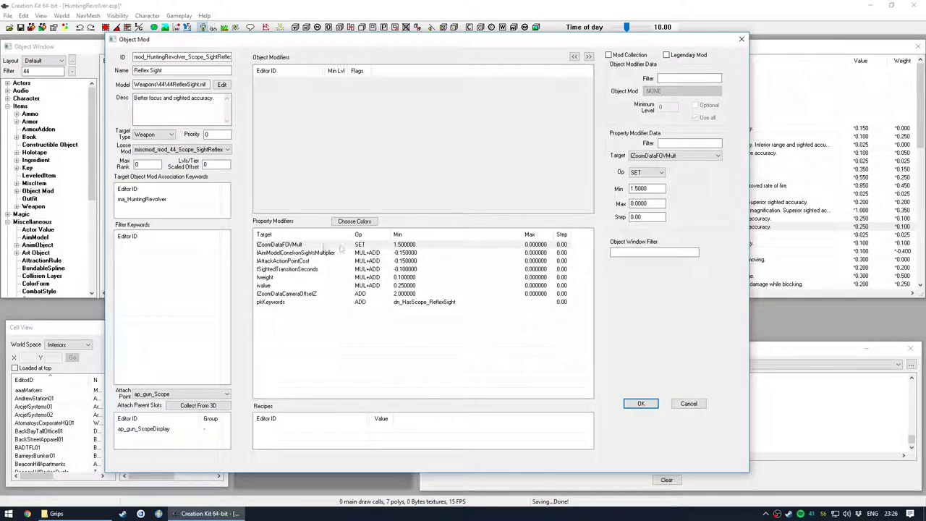
# Examine the reflex sight's fZoomDataCameraOffsetZ property modifier
pyautogui.click(271, 294)
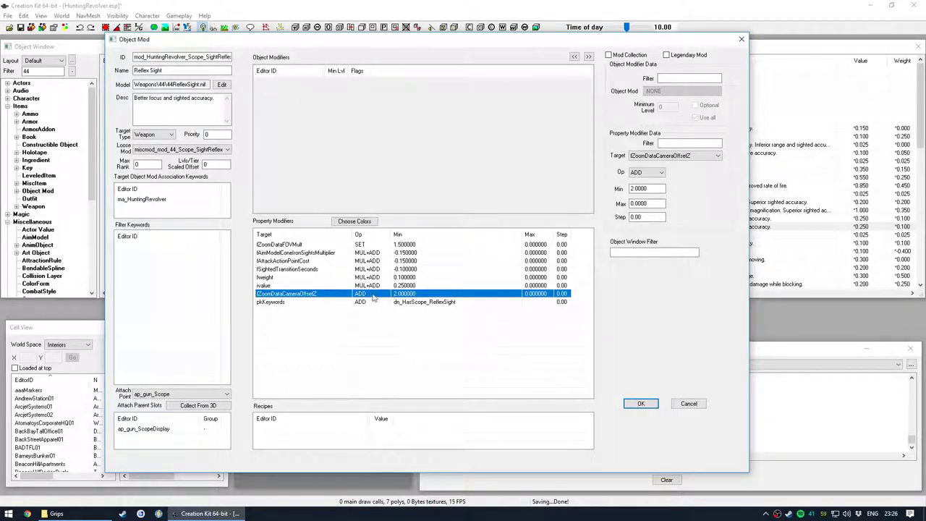
pyautogui.click(403, 295)
pyautogui.moveTo(326, 42); pyautogui.dragTo(363, 36)
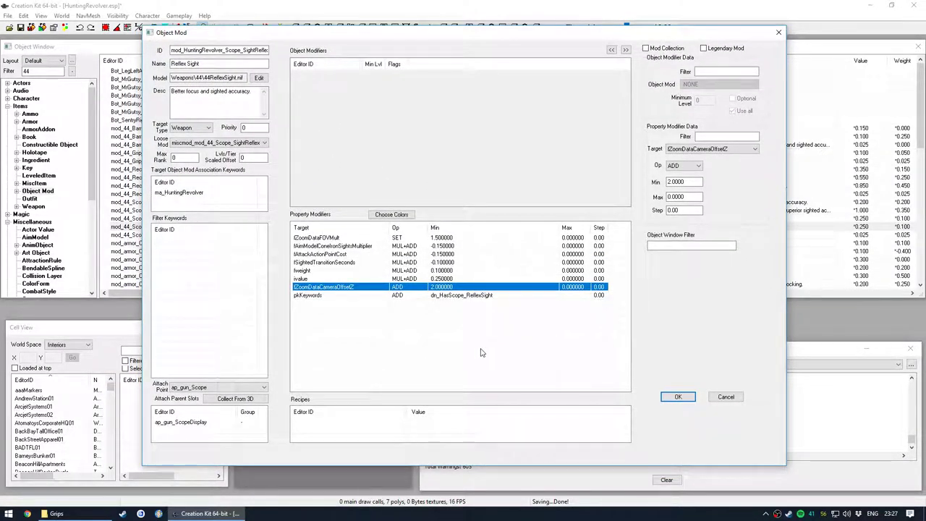
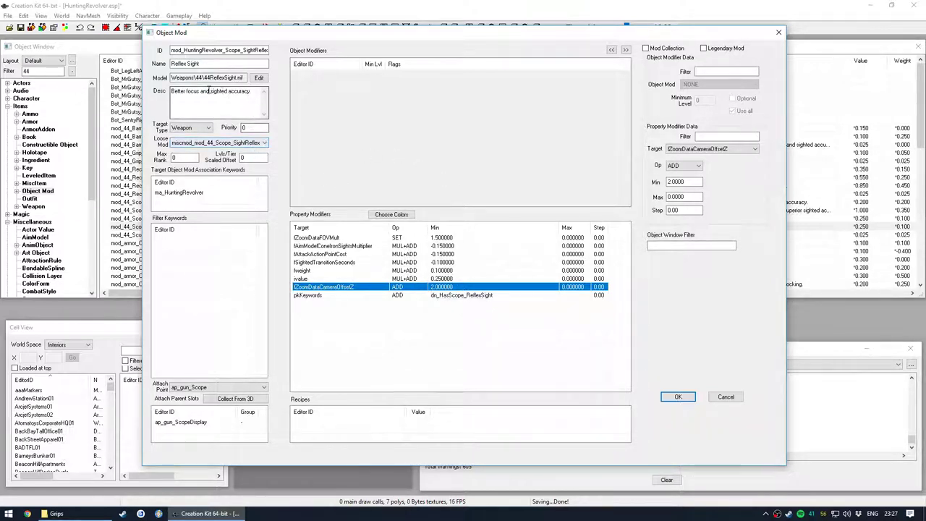
# Set the reflex sight's model to HuntingRevolverReflex_1.nif from the HuntingRevolver Scopes folder and accept the model data
pyautogui.click(258, 78)
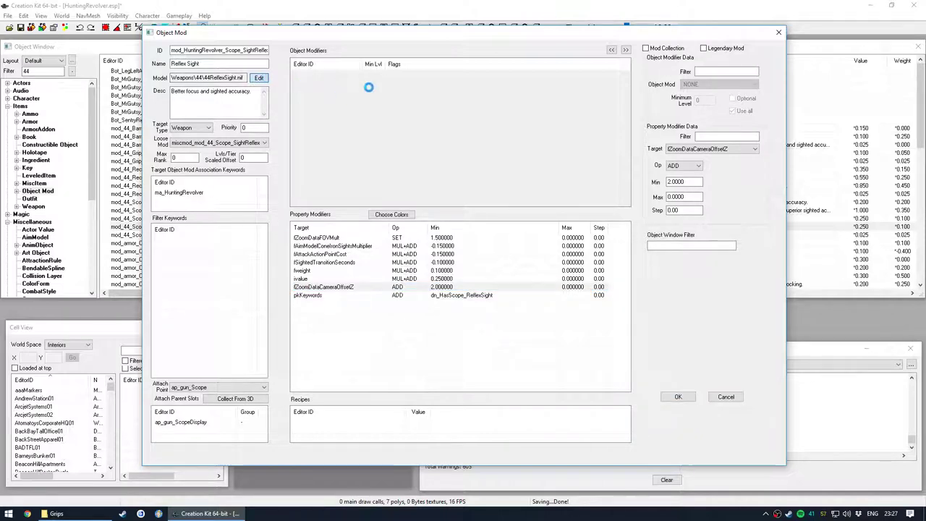
pyautogui.click(425, 81)
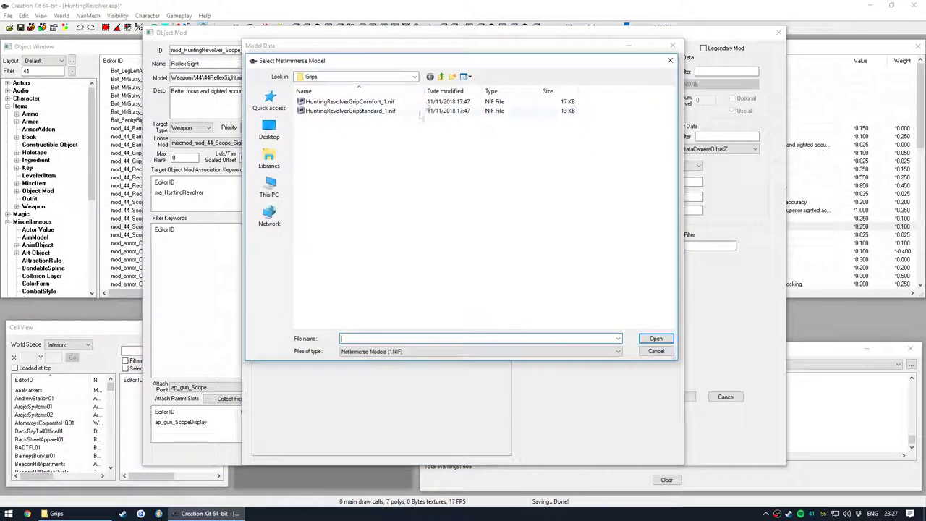
pyautogui.click(439, 77)
pyautogui.doubleClick(321, 129)
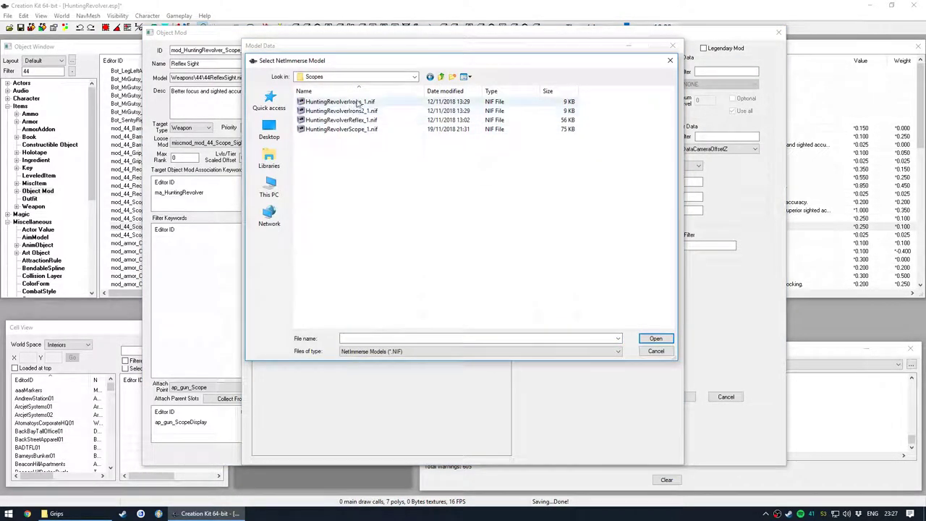
pyautogui.doubleClick(340, 120)
pyautogui.moveTo(573, 163); pyautogui.dragTo(629, 135)
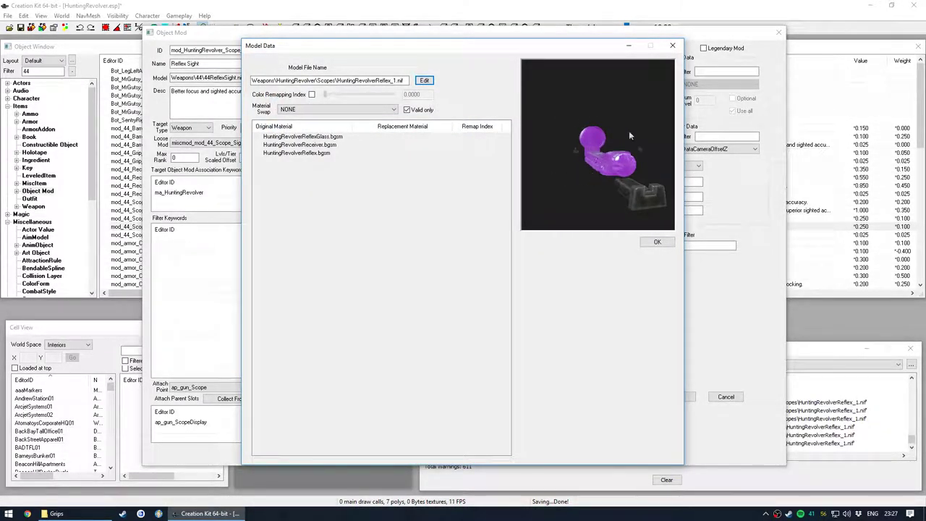
pyautogui.click(656, 243)
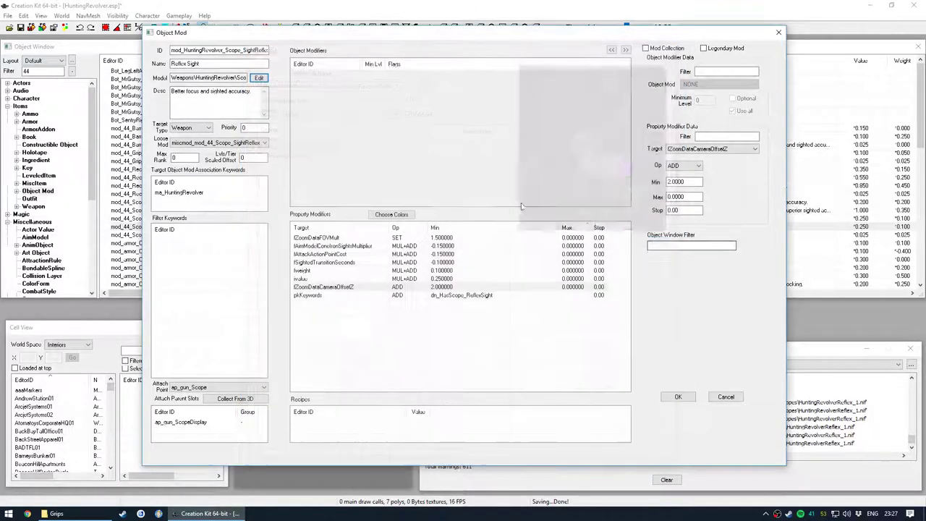
# Recheck the camera offset modifier and accept the Reflex Sight object mod, renaming the copy instead of creating a new form
pyautogui.click(383, 288)
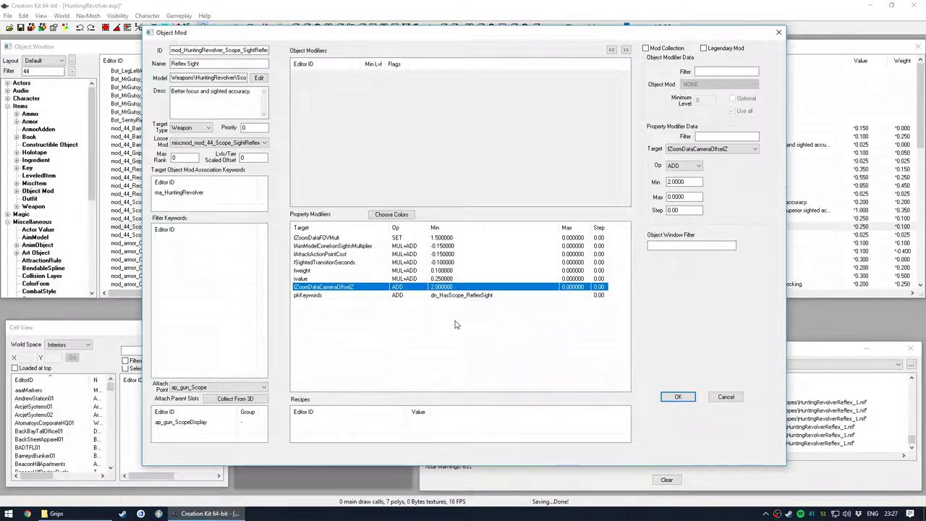
pyautogui.click(673, 396)
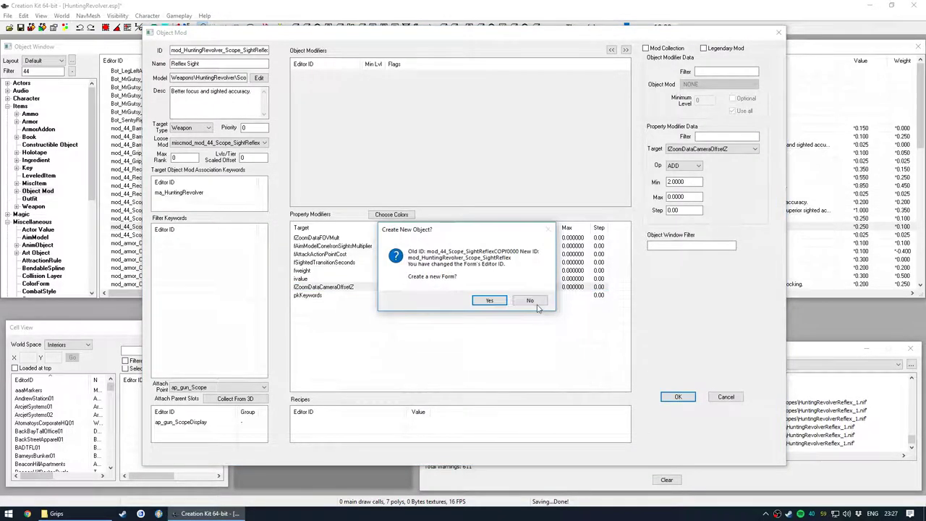
pyautogui.click(507, 298)
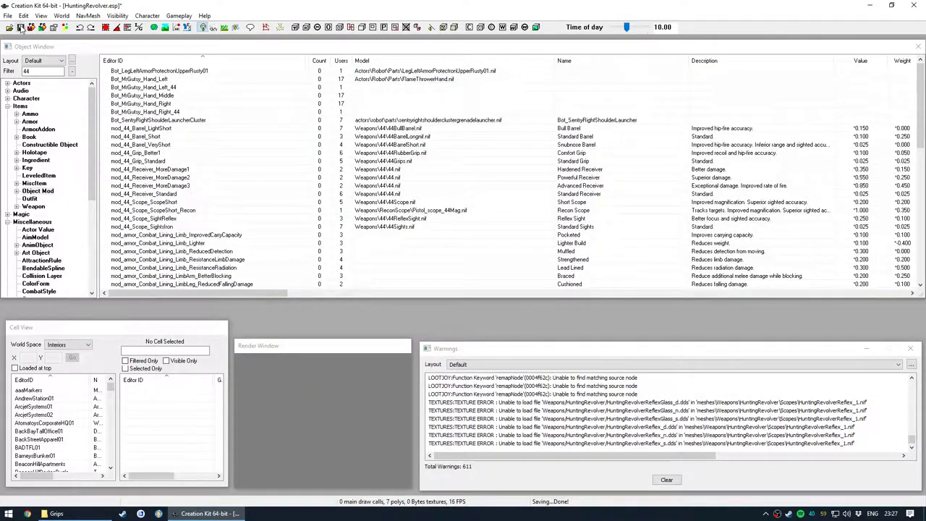
# List the constructible objects, copy the HuntingRevolver filter text, filter by 44 instead and duplicate co_mod_44_Scope_SightReflex
pyautogui.click(58, 144)
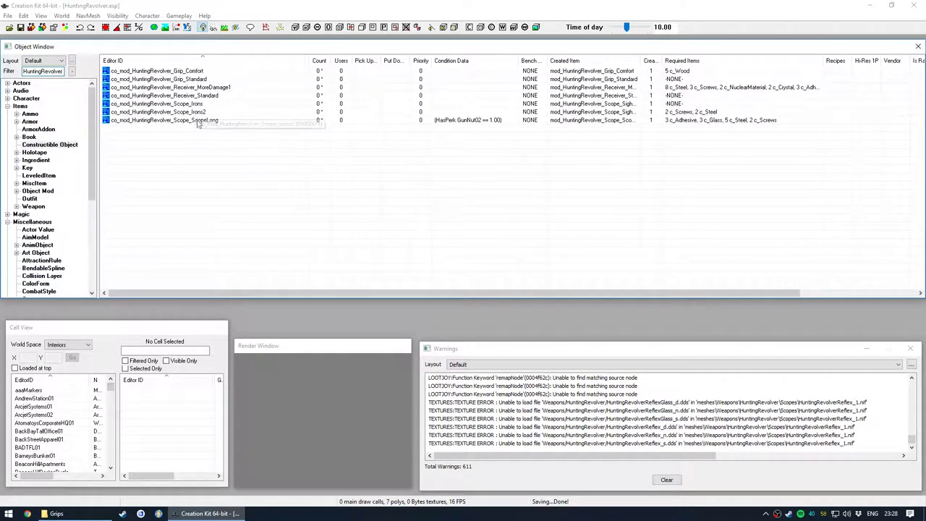
pyautogui.doubleClick(59, 72)
pyautogui.hotkey('ctrl', 'c')
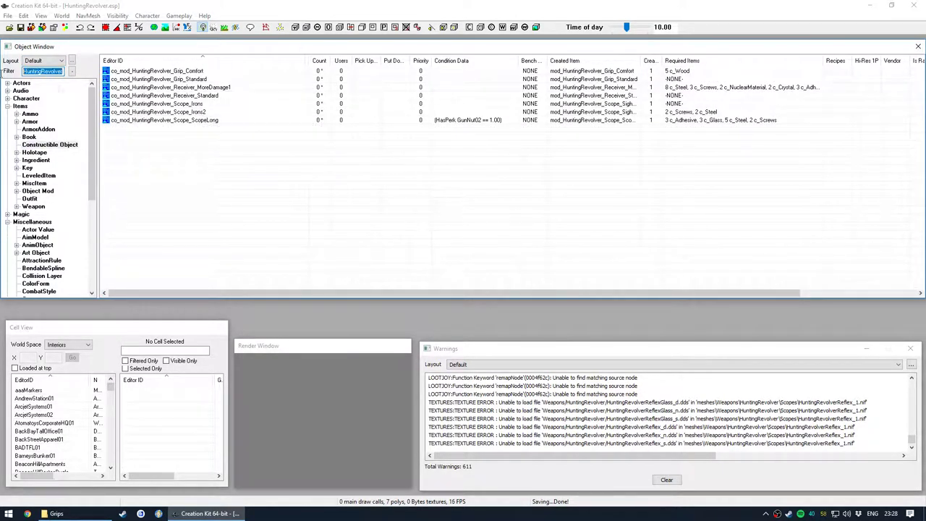
pyautogui.write('44')
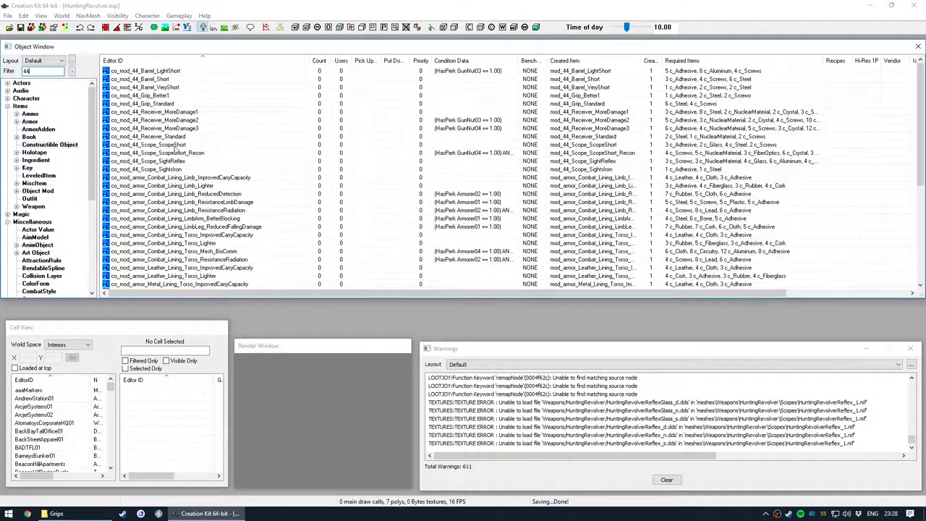
pyautogui.rightClick(187, 161)
pyautogui.click(208, 189)
# Open the duplicated reflex sight recipe and set its ID to co_mod_HuntingRevolver_Scope_SightReflex
pyautogui.rightClick(186, 170)
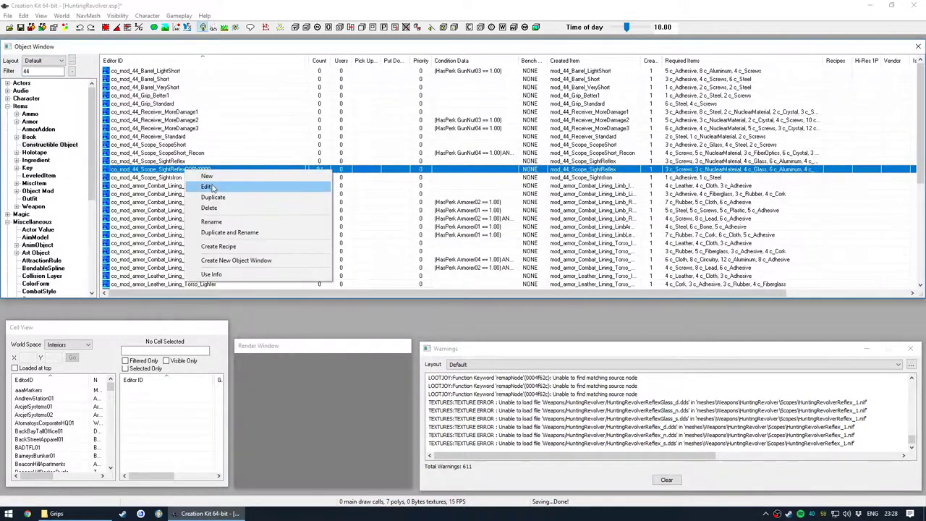
pyautogui.click(209, 187)
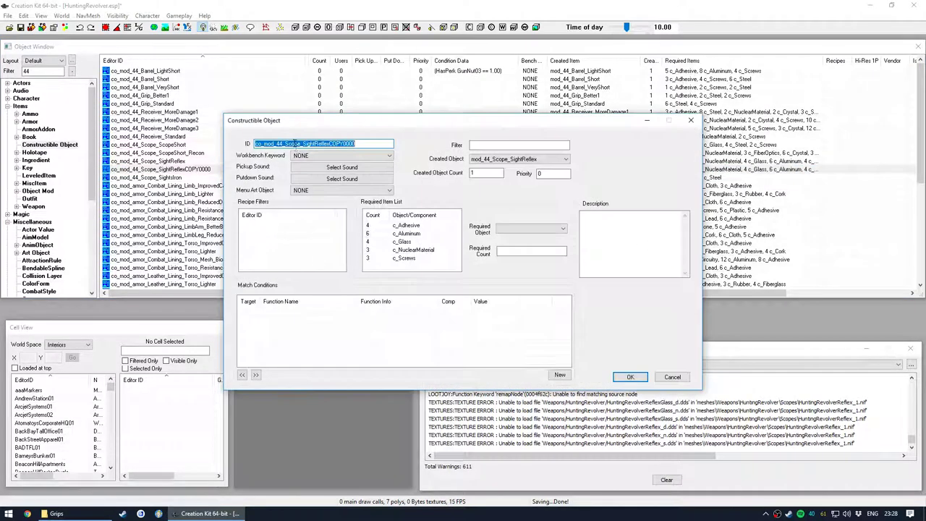
pyautogui.moveTo(367, 142); pyautogui.dragTo(331, 151)
pyautogui.press('BackSpace')
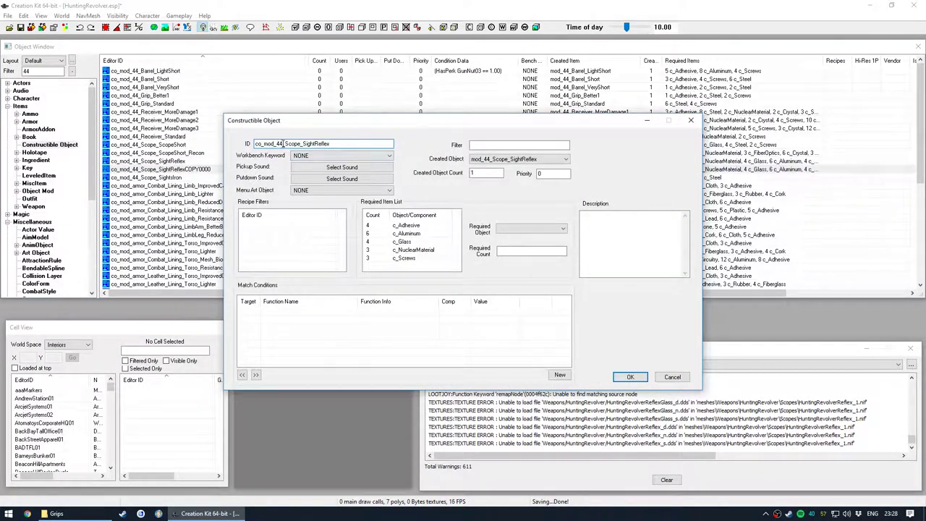
pyautogui.write('HuntingRevolver')
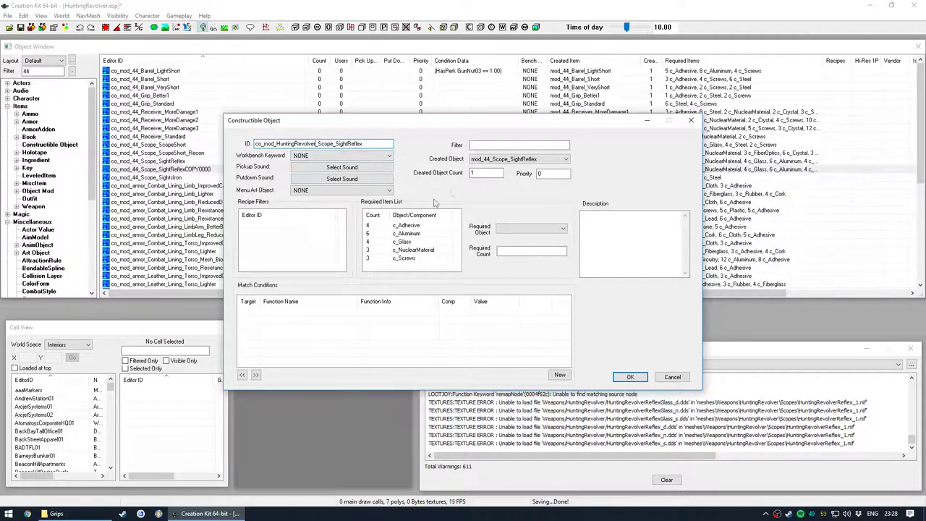
# Set the recipe's Created Object to mod_HuntingRevolver_Scope_SightReflex using the filter HuntingRevolver, and accept it by renaming the copy
pyautogui.click(517, 158)
pyautogui.scroll(-3, 622, 314)
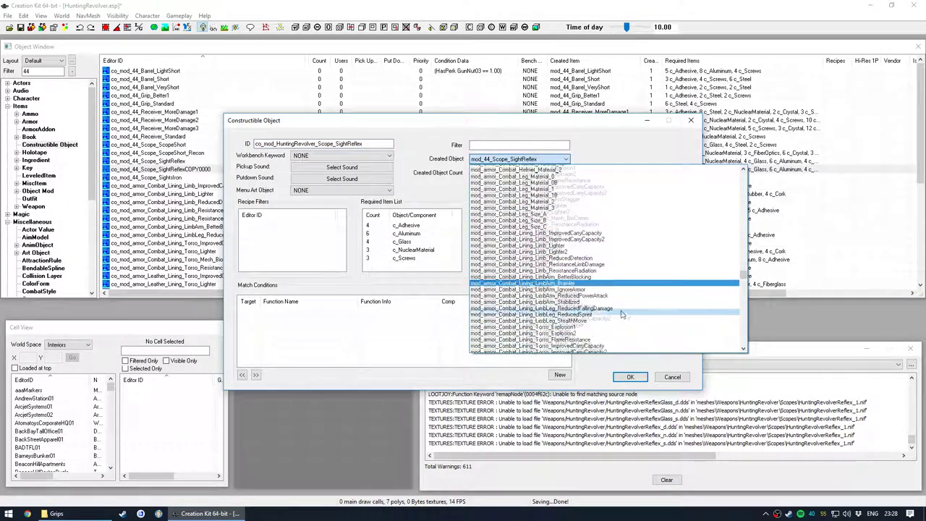
pyautogui.scroll(-15, 623, 310)
pyautogui.click(495, 146)
pyautogui.click(486, 145)
pyautogui.hotkey('ctrl', 'v')
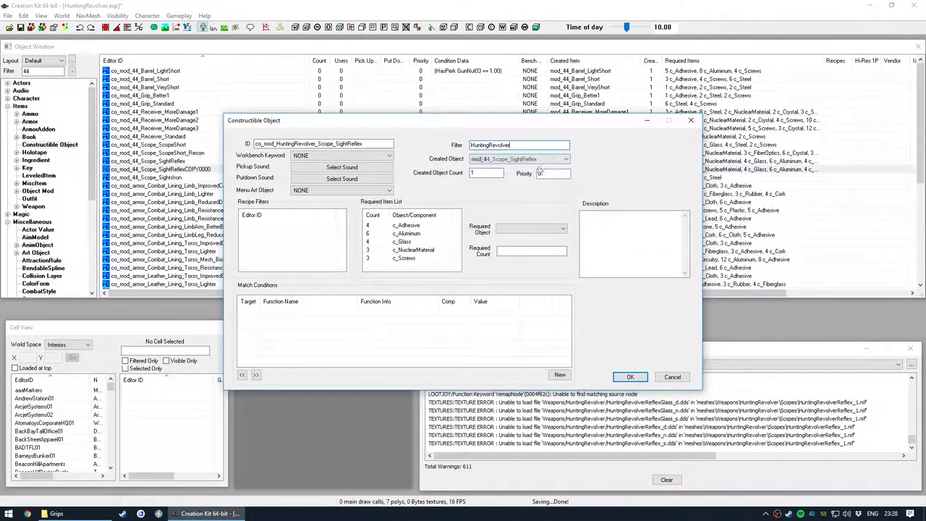
pyautogui.click(542, 159)
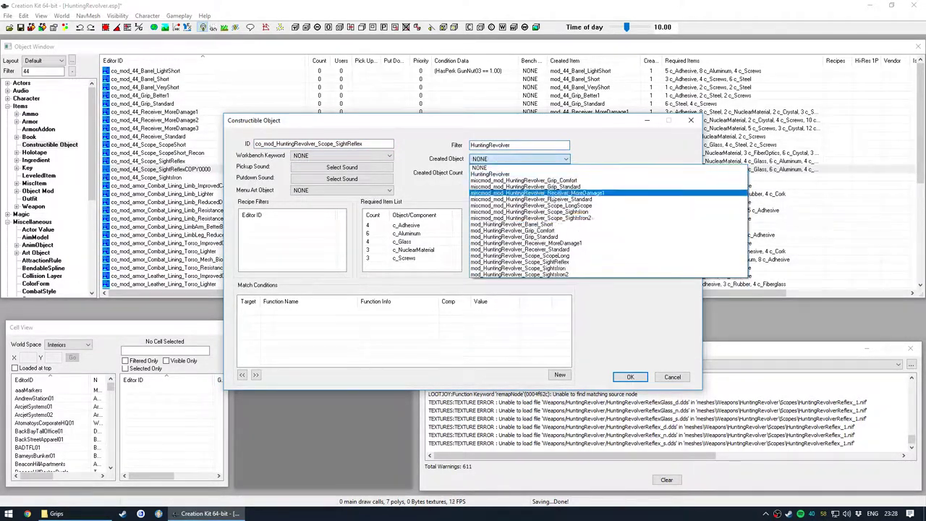
pyautogui.click(570, 263)
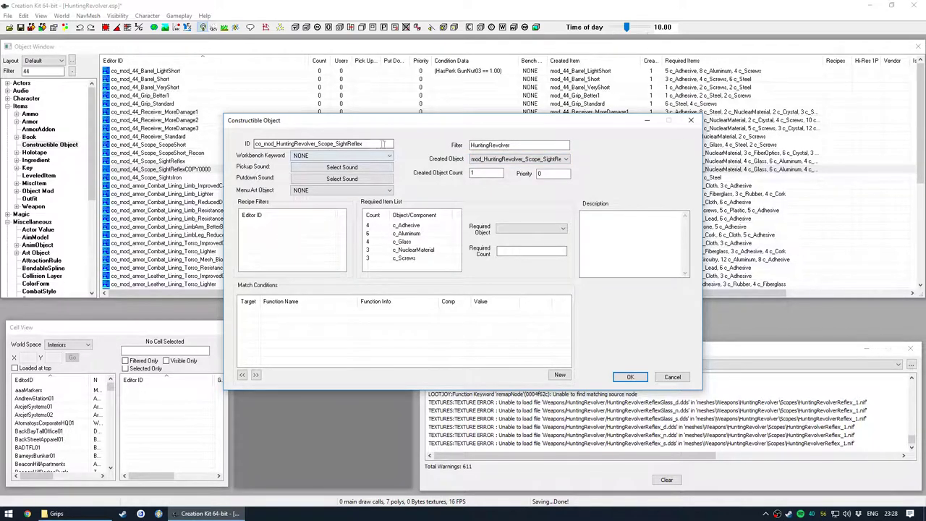
pyautogui.click(622, 377)
pyautogui.click(535, 301)
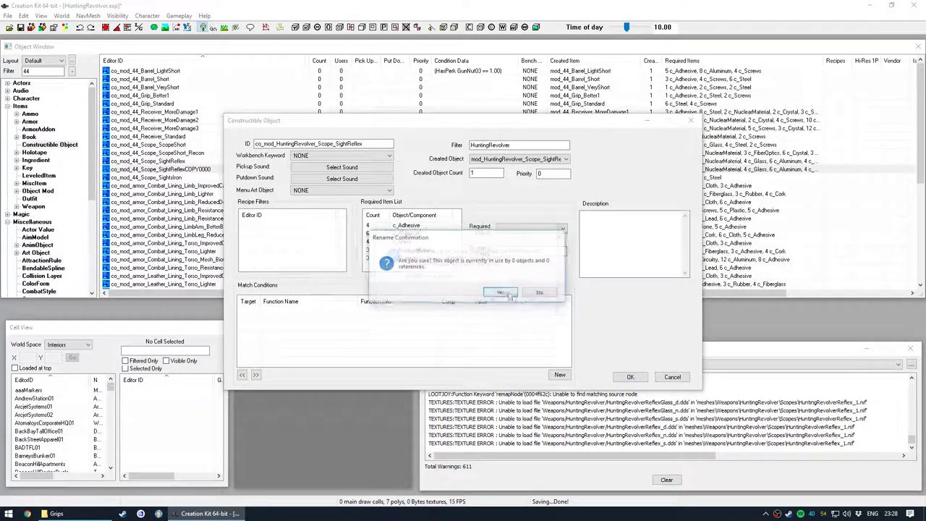
# Confirm renaming the reflex sight recipe and list the misc items filtered by HuntingRevolver*scope
pyautogui.click(508, 293)
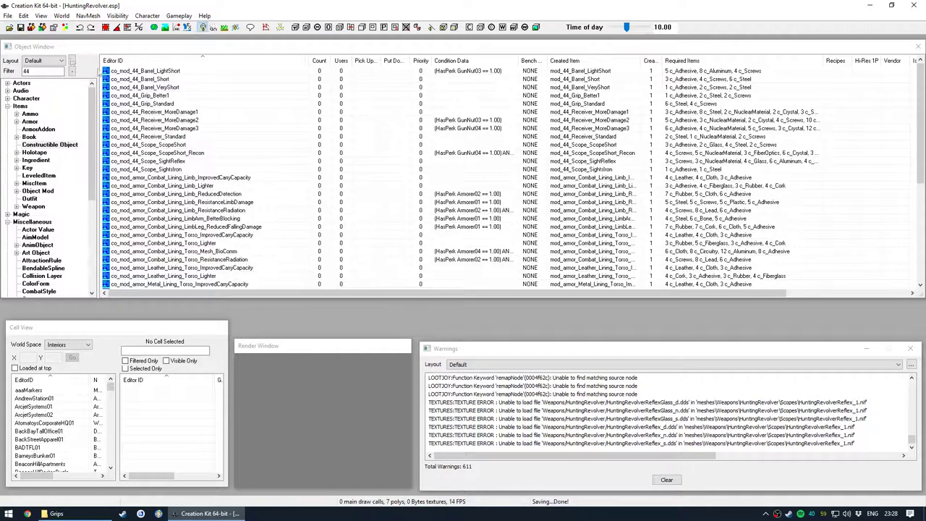
pyautogui.click(34, 184)
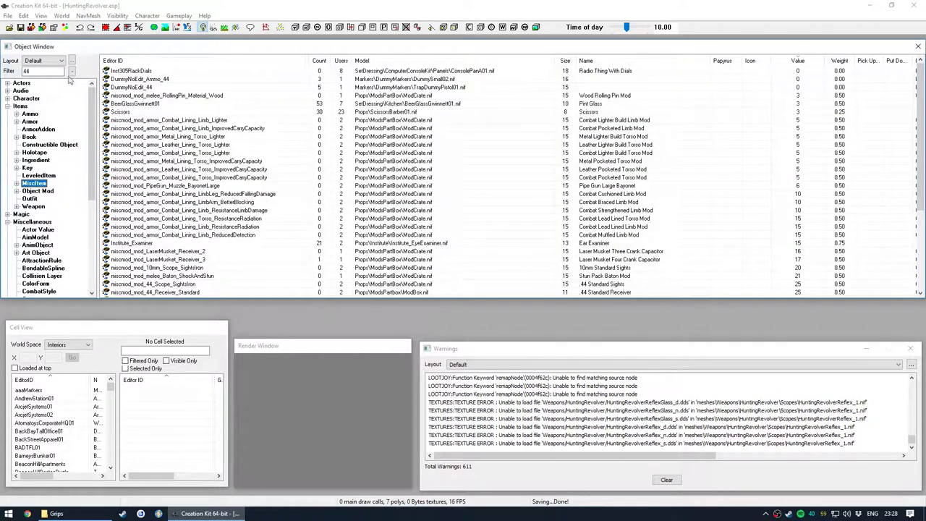
pyautogui.scroll(-5, 177, 249)
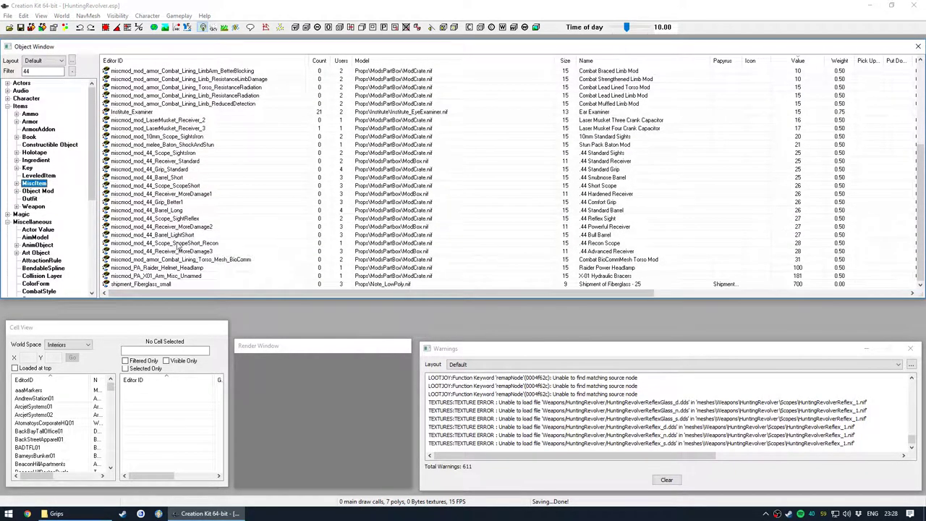
pyautogui.scroll(6, 181, 216)
pyautogui.doubleClick(49, 71)
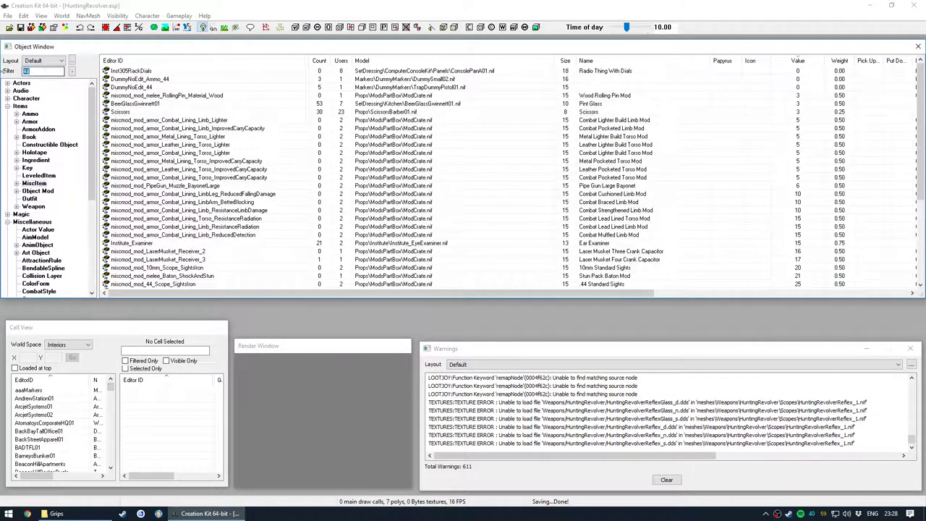
pyautogui.hotkey('ctrl', 'v')
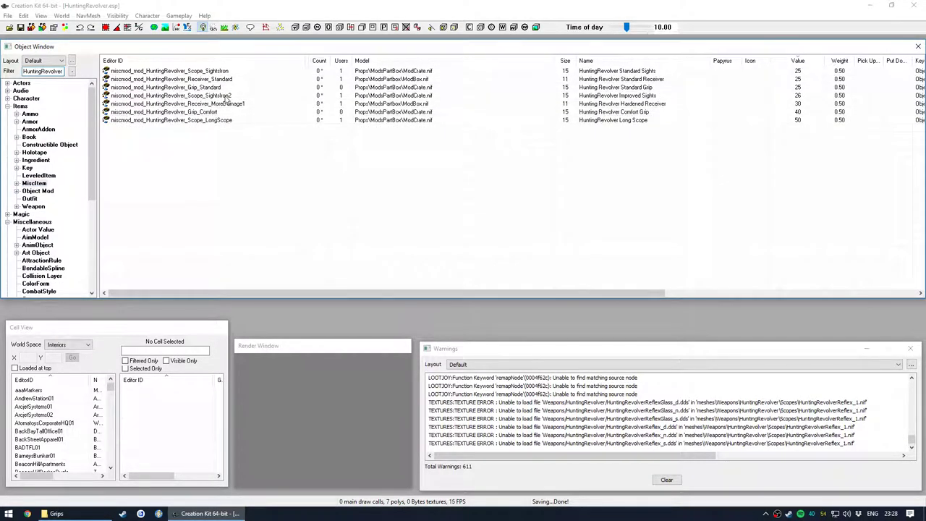
pyautogui.click(222, 96)
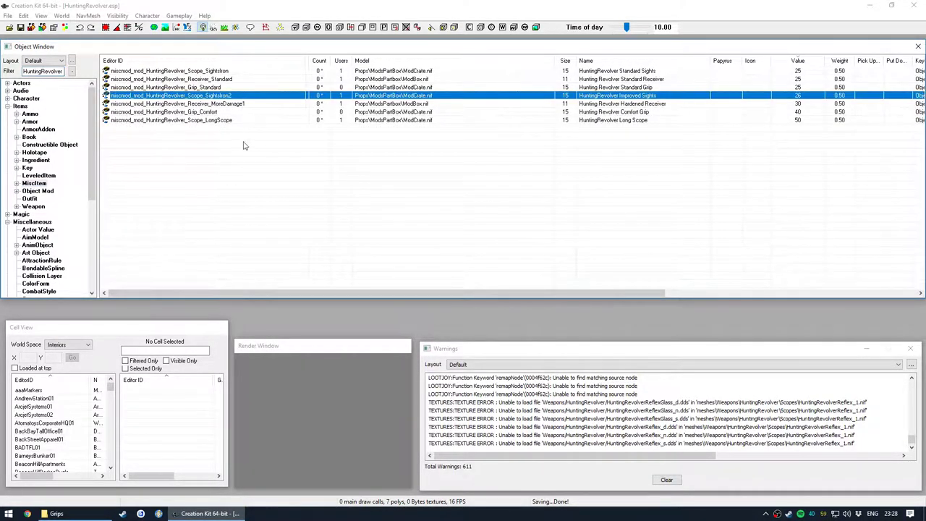
pyautogui.click(61, 71)
pyautogui.write('*scope')
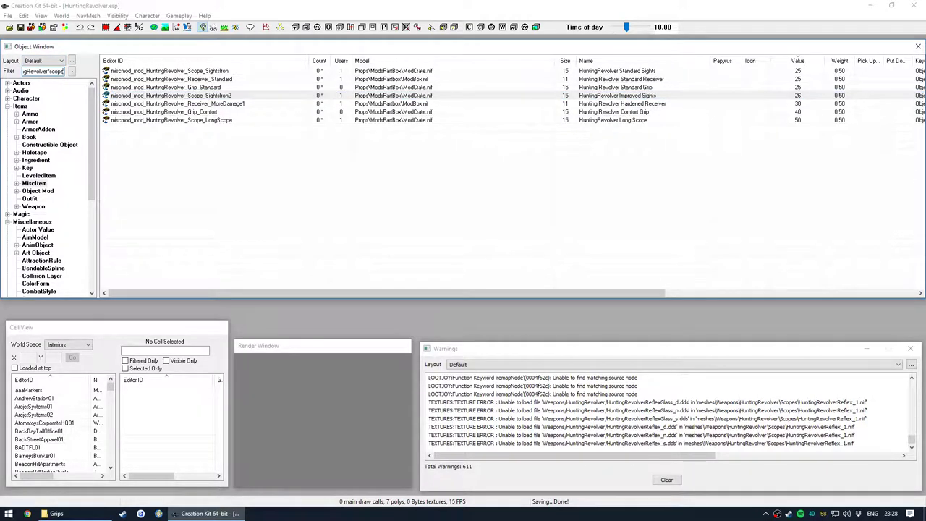
# Duplicate the misc item miscmod_mod_HuntingRevolver_Scope_SightsIron2 and open the copy
pyautogui.rightClick(233, 79)
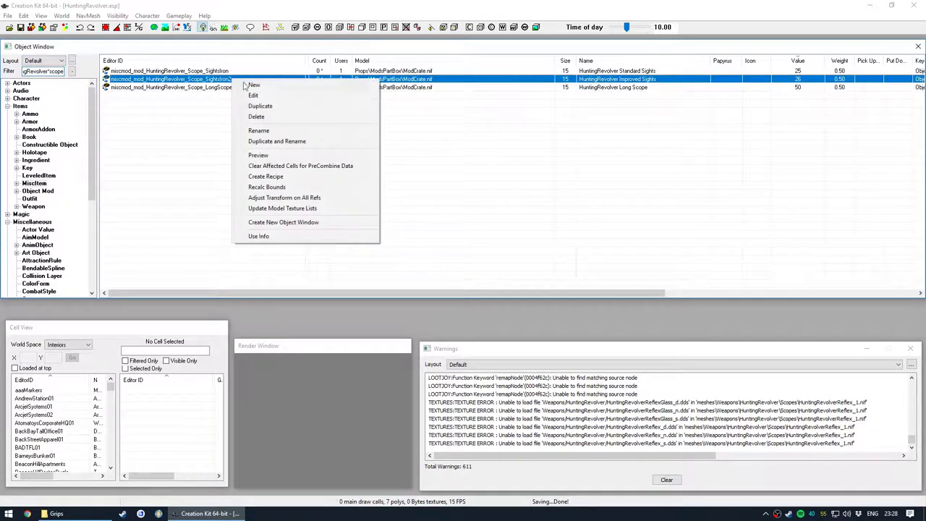
pyautogui.click(257, 107)
pyautogui.rightClick(230, 88)
pyautogui.click(252, 107)
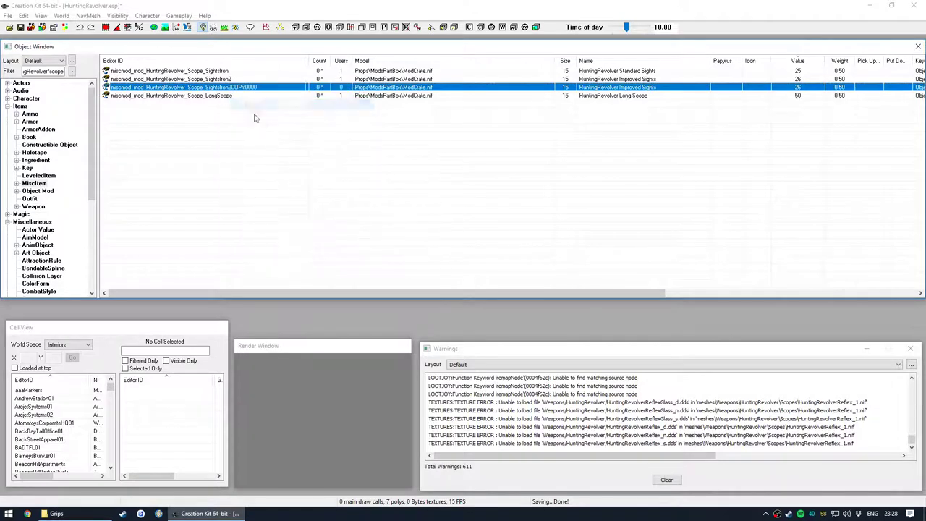
# Set the copied misc item's ID to miscmod_mod_HuntingRevolver_Scope_SightsReflex
pyautogui.moveTo(409, 150); pyautogui.dragTo(483, 157)
pyautogui.press('BackSpace')
pyautogui.press('BackSpace')
pyautogui.press('BackSpace')
pyautogui.press('BackSpace')
pyautogui.press('BackSpace')
pyautogui.press('BackSpace')
pyautogui.press('BackSpace')
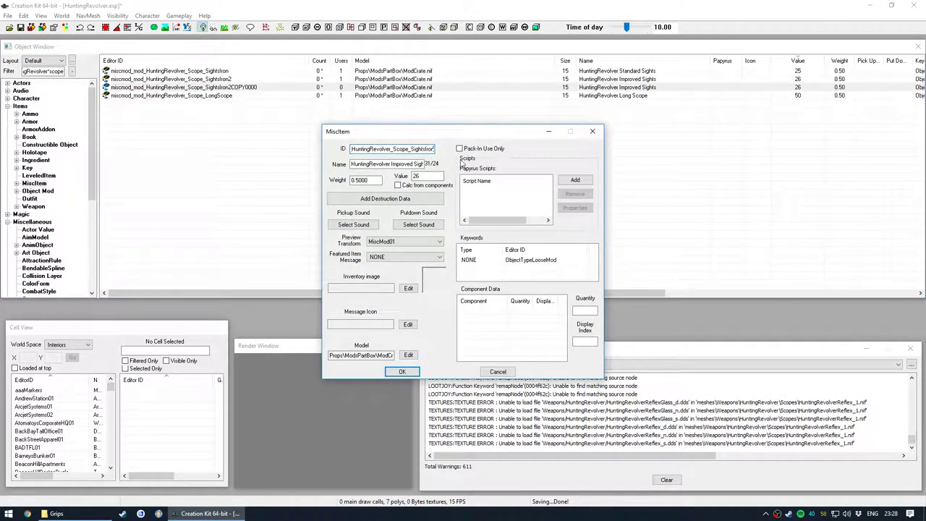
pyautogui.write('Reflex')
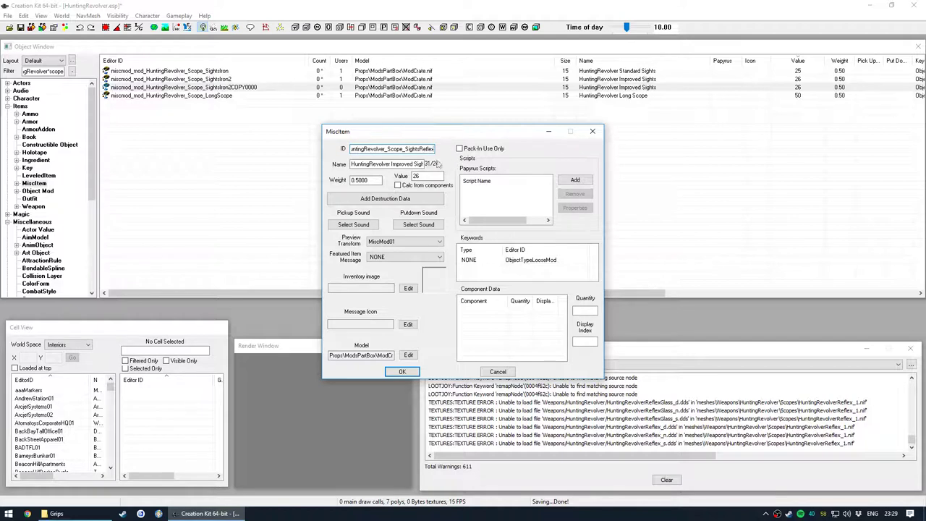
# Name the misc item HuntingRevolver Reflex Sights, set its value to 30 and accept it by renaming the copy
pyautogui.doubleClick(399, 164)
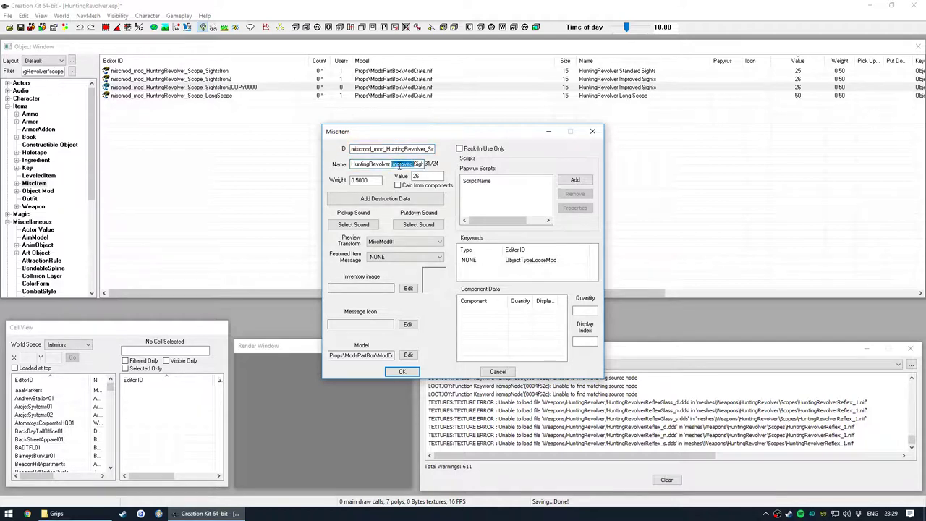
pyautogui.write('Reflex')
pyautogui.doubleClick(430, 176)
pyautogui.write('30')
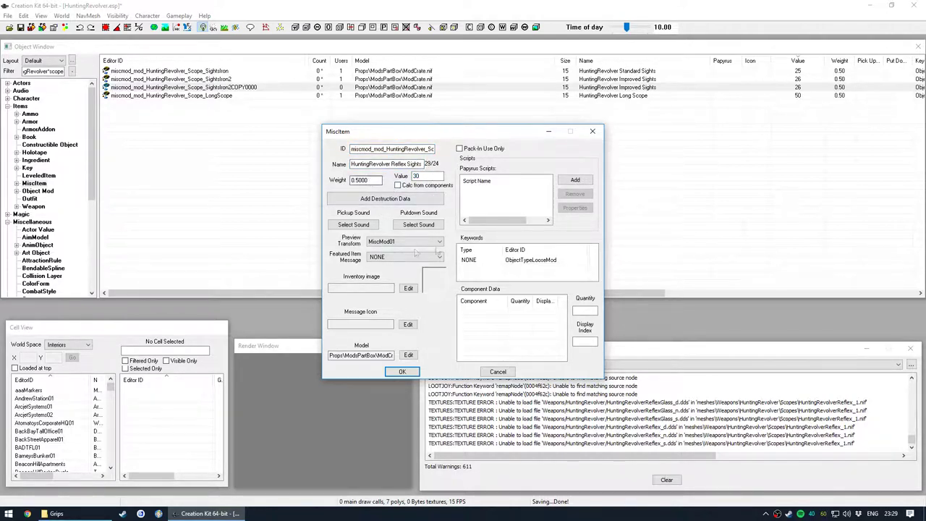
pyautogui.click(402, 370)
pyautogui.click(499, 293)
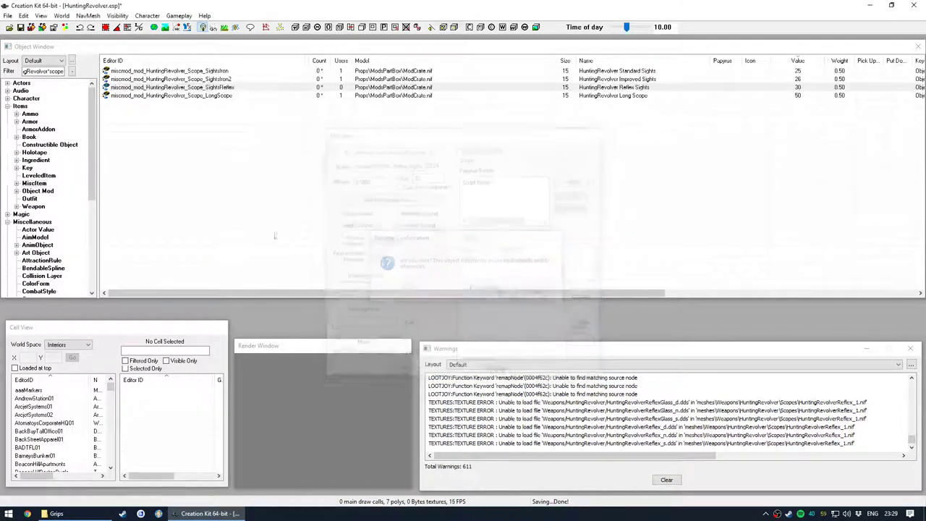
# Set the Loose Mod of mod_HuntingRevolver_Scope_SightReflex to miscmod_mod_HuntingRevolver_Scope_SightsReflex and accept the object mod
pyautogui.click(38, 190)
pyautogui.click(192, 80)
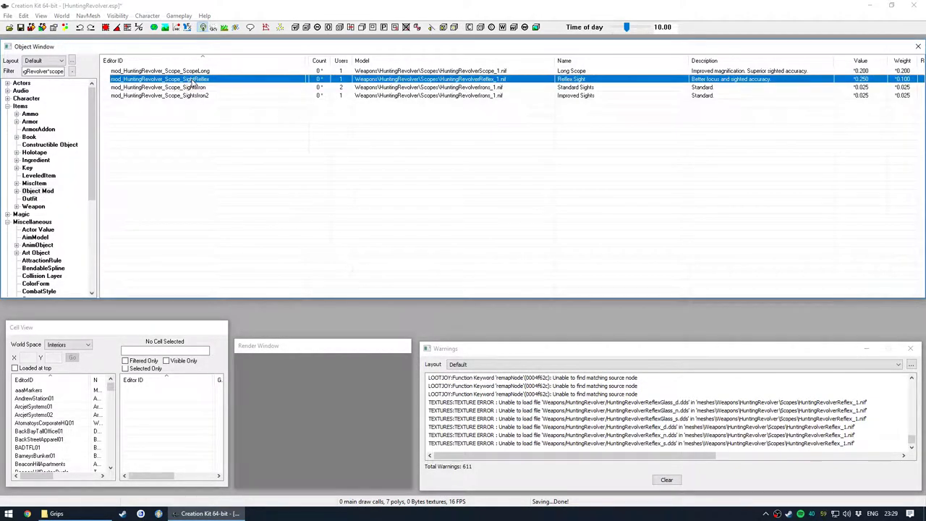
pyautogui.doubleClick(304, 79)
pyautogui.click(219, 143)
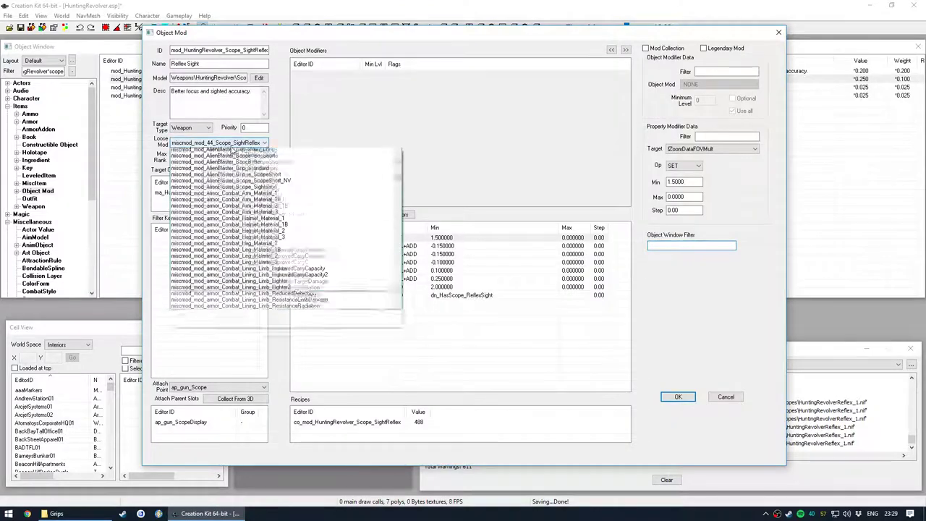
pyautogui.moveTo(396, 210); pyautogui.dragTo(397, 244)
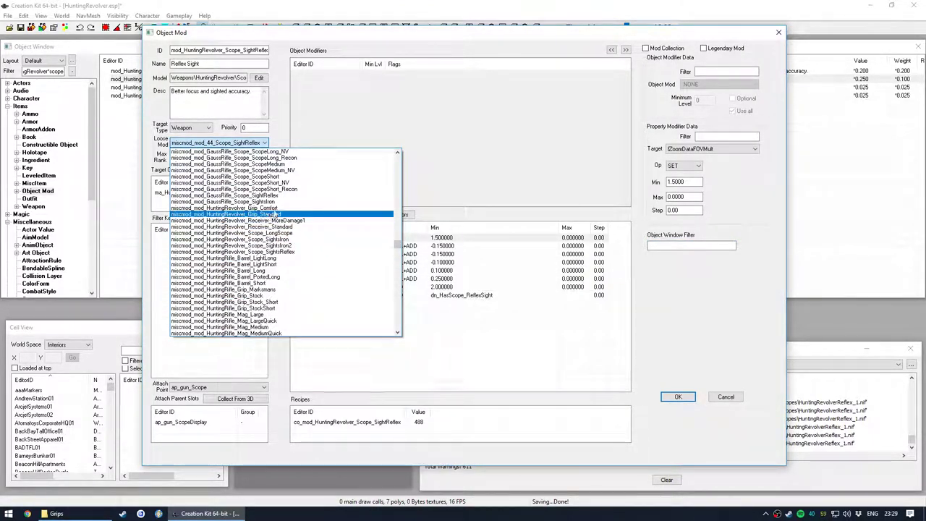
pyautogui.click(292, 253)
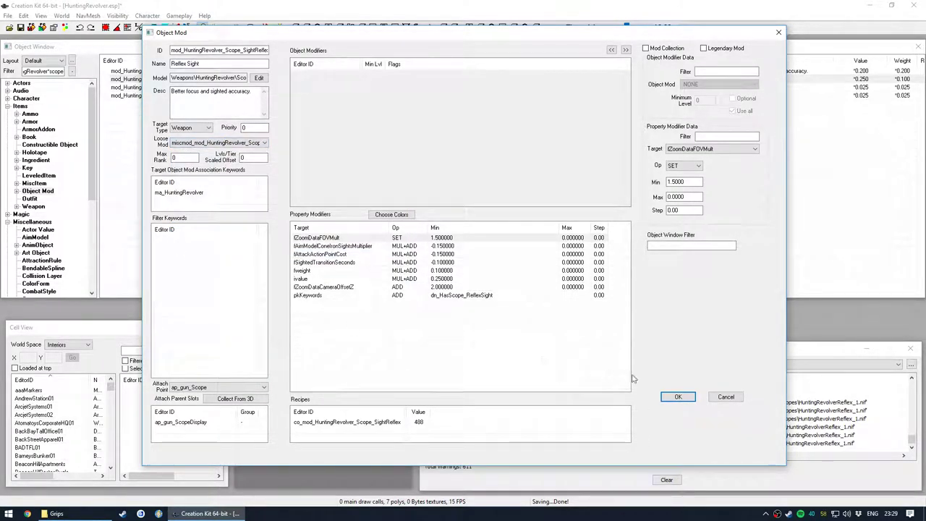
pyautogui.click(678, 397)
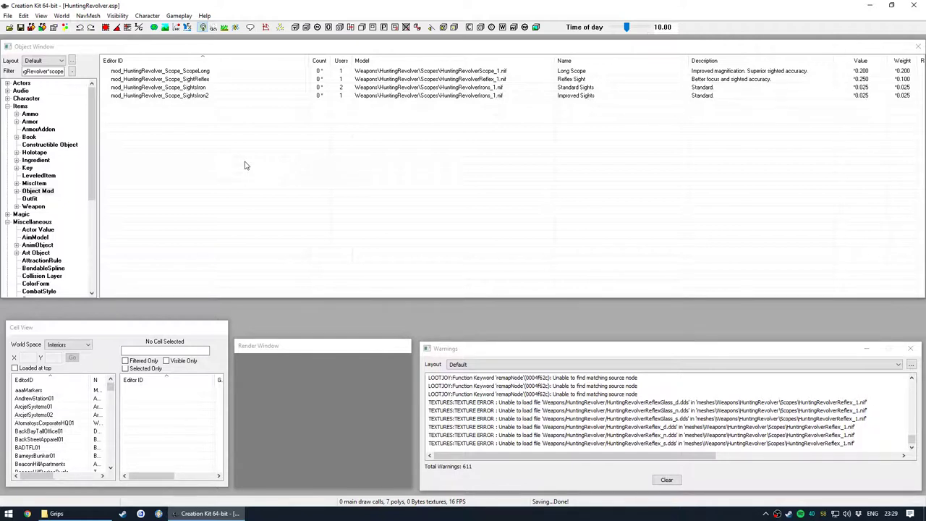
# List the aim models without a filter and examine the cone of fire and recoil settings of 44_AM
pyautogui.click(34, 236)
pyautogui.doubleClick(55, 70)
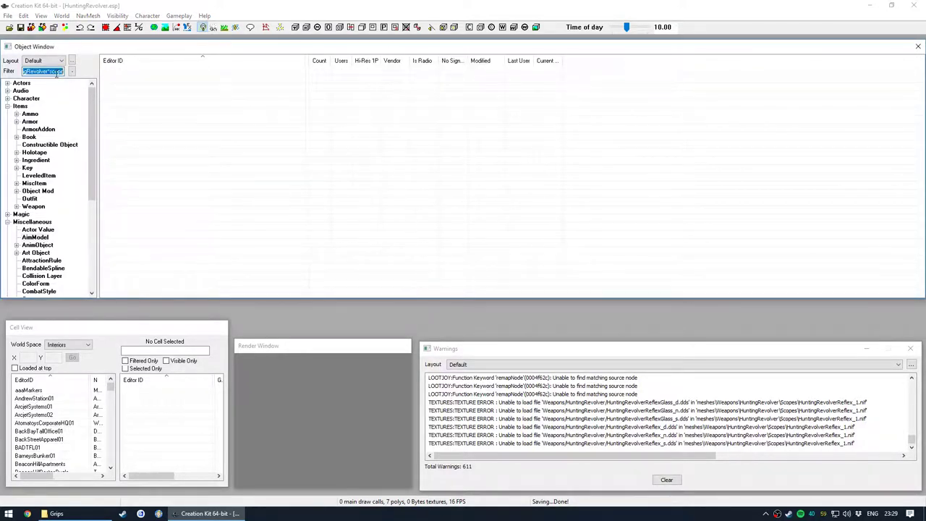
pyautogui.press('BackSpace')
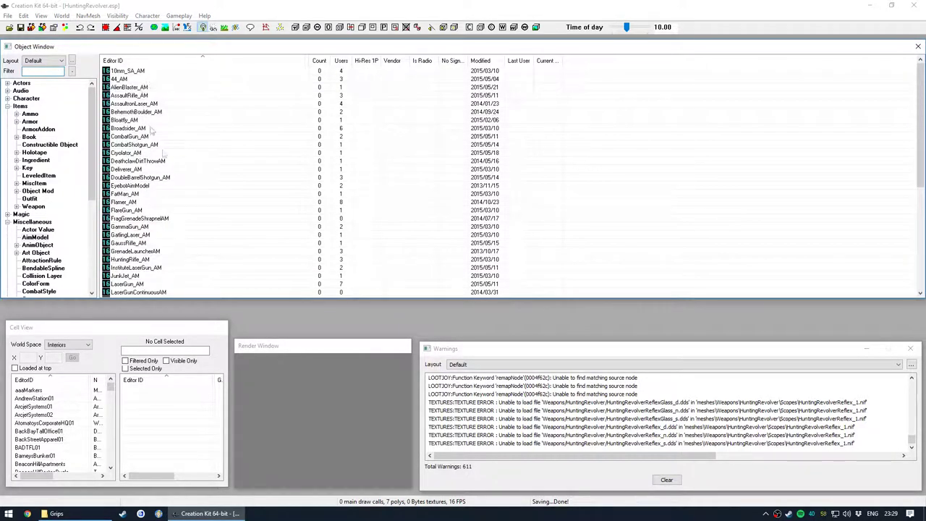
pyautogui.doubleClick(120, 79)
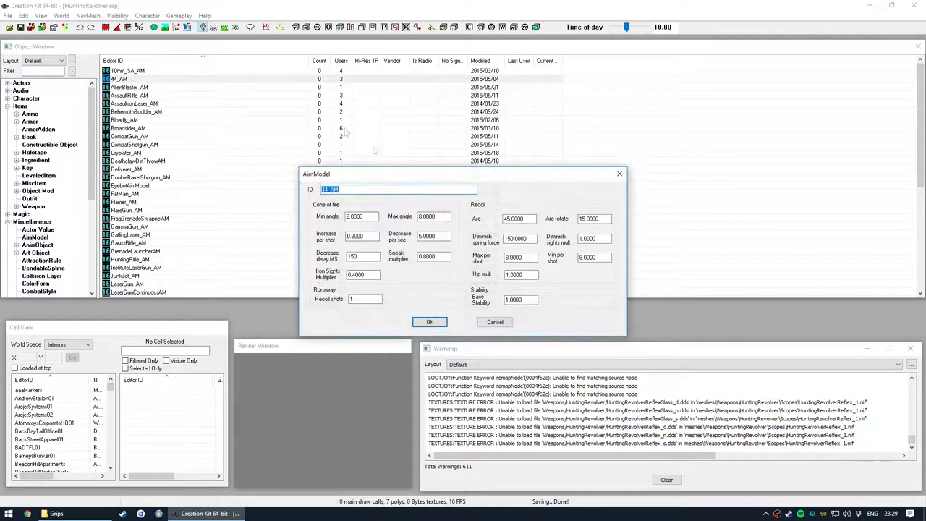
pyautogui.moveTo(402, 177); pyautogui.dragTo(463, 176)
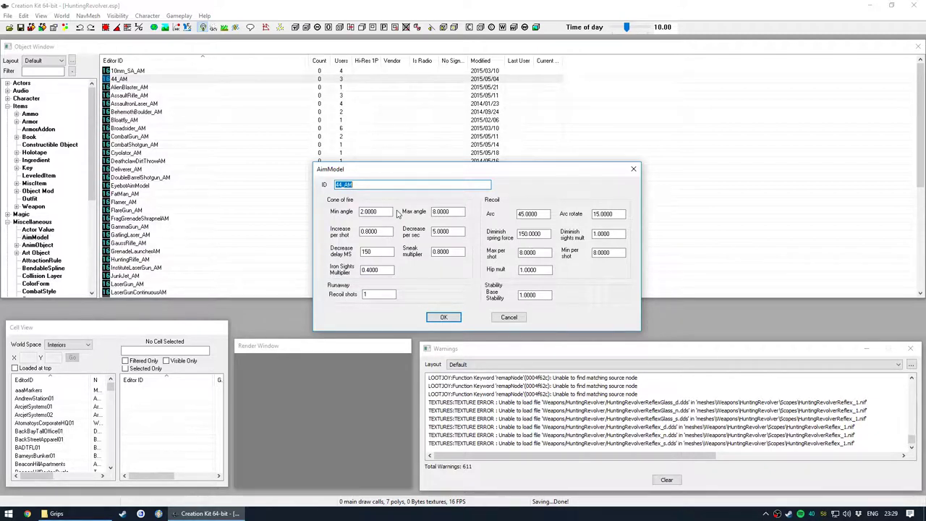
pyautogui.moveTo(452, 175); pyautogui.dragTo(448, 173)
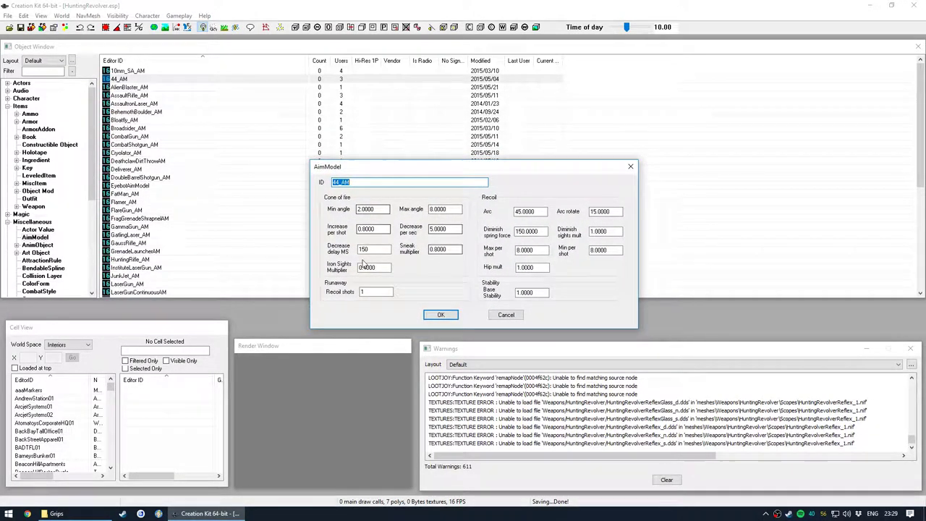
pyautogui.click(377, 267)
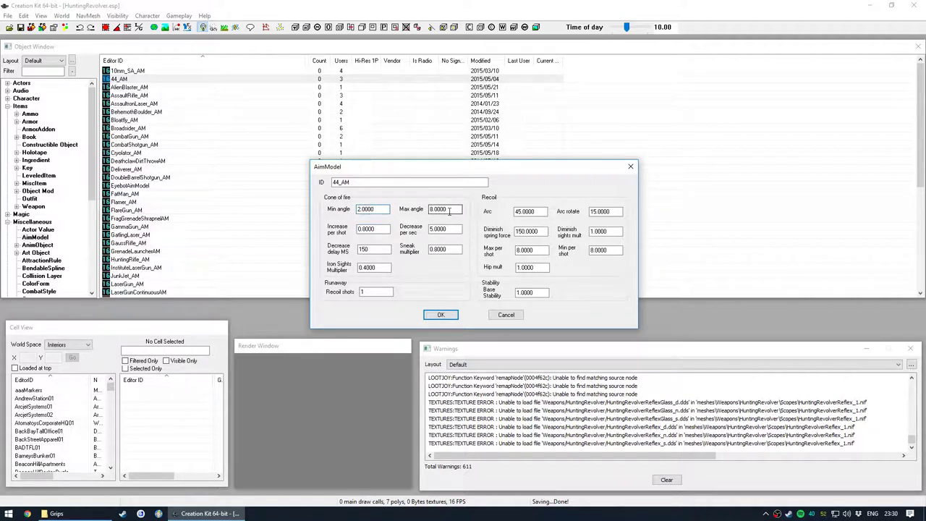
pyautogui.doubleClick(386, 209)
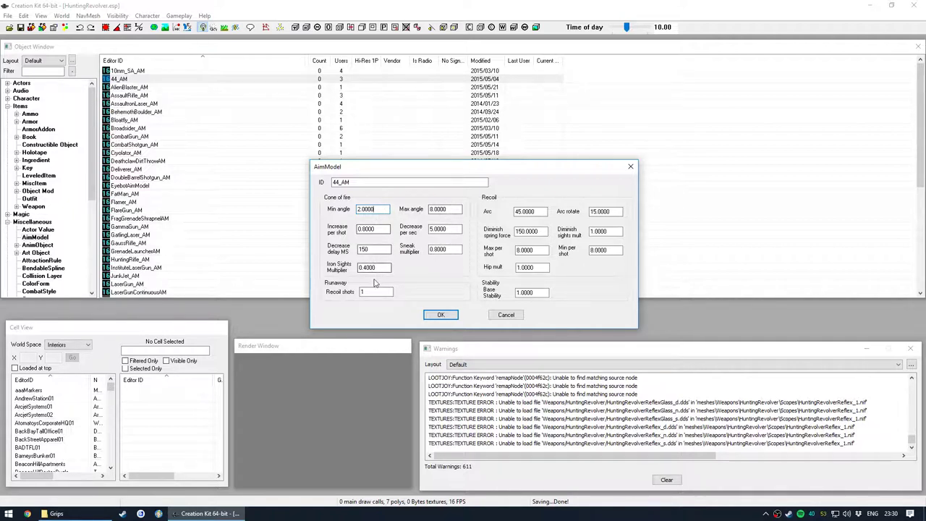
pyautogui.click(506, 315)
# Duplicate the aim model 44_AM, open the copy and replace 44 in its ID with HuntingRevolver
pyautogui.rightClick(140, 79)
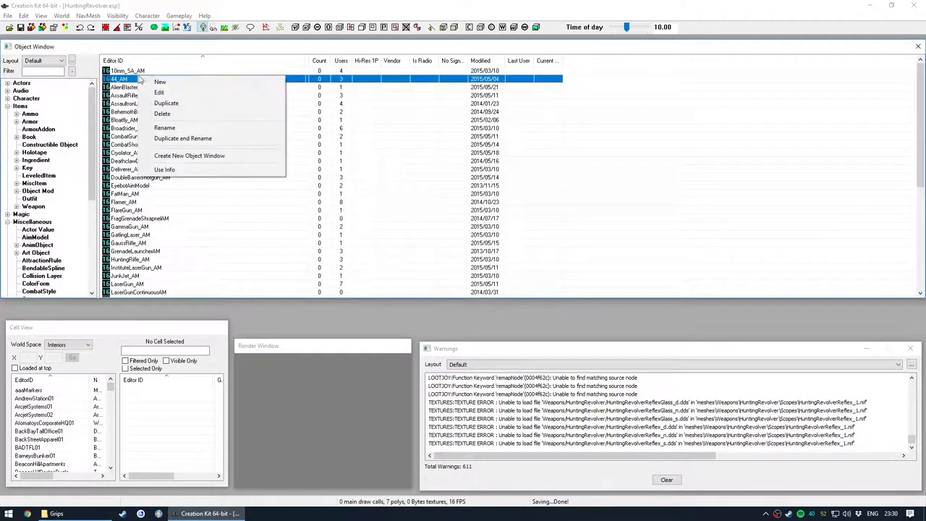
pyautogui.click(167, 105)
pyautogui.rightClick(145, 88)
pyautogui.click(165, 104)
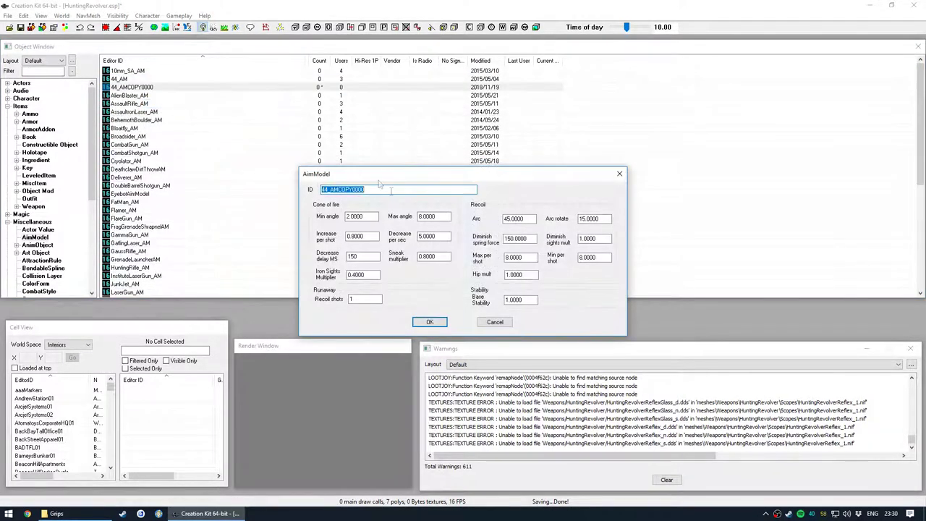
pyautogui.moveTo(378, 190); pyautogui.dragTo(344, 201)
pyautogui.press('BackSpace')
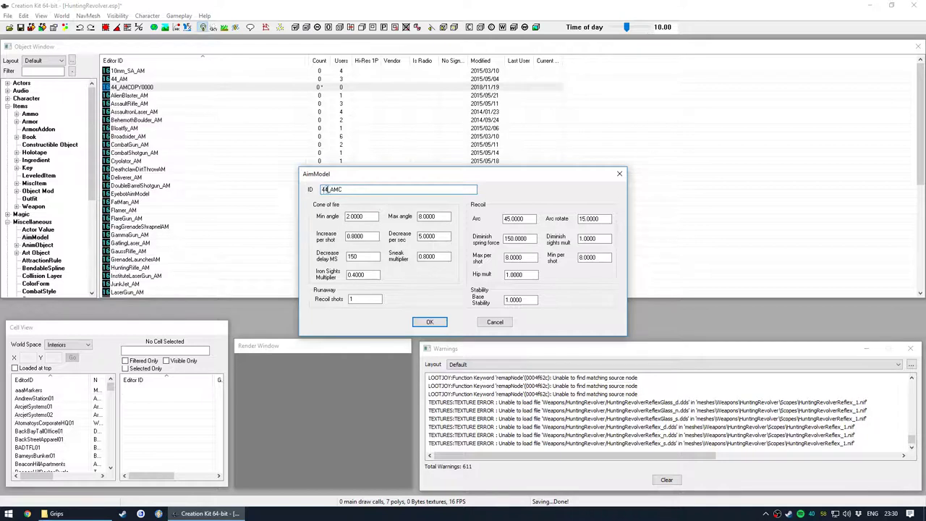
pyautogui.write('HuntingRevolver')
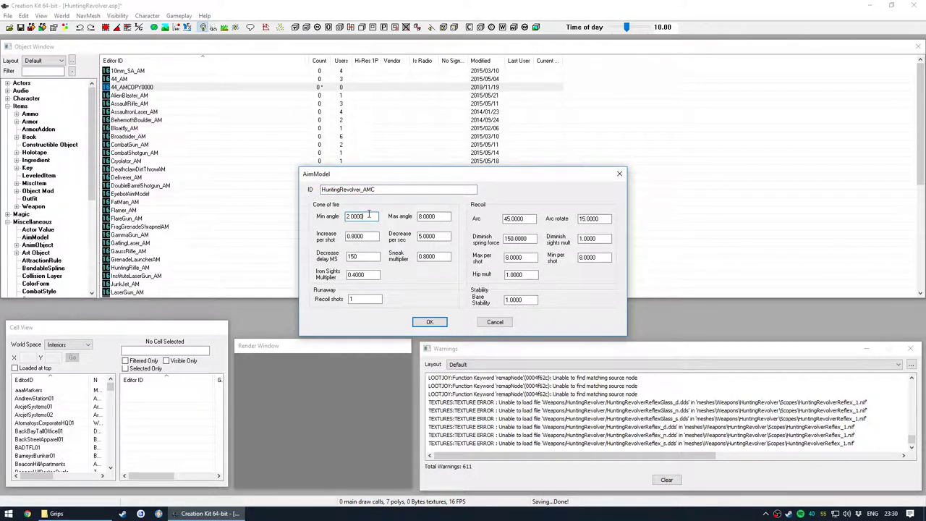
# Correct the copied aim model's ID to HuntingRevolver_AM and accept it by renaming the copy
pyautogui.moveTo(486, 179)
pyautogui.mouseDown()
pyautogui.moveTo(486, 160)
pyautogui.moveTo(486, 170)
pyautogui.mouseUp()
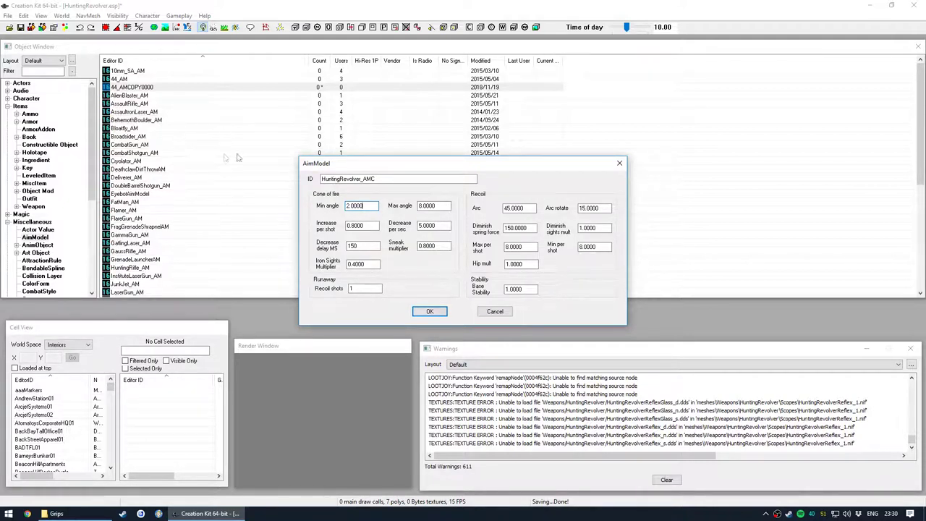
pyautogui.moveTo(374, 162)
pyautogui.mouseDown()
pyautogui.moveTo(400, 155)
pyautogui.moveTo(377, 161)
pyautogui.mouseUp()
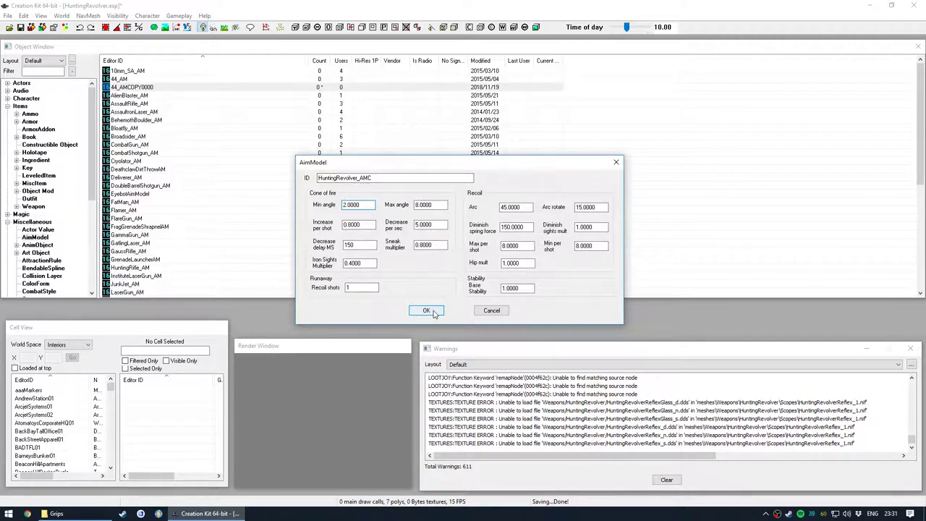
pyautogui.click(375, 177)
pyautogui.press('BackSpace')
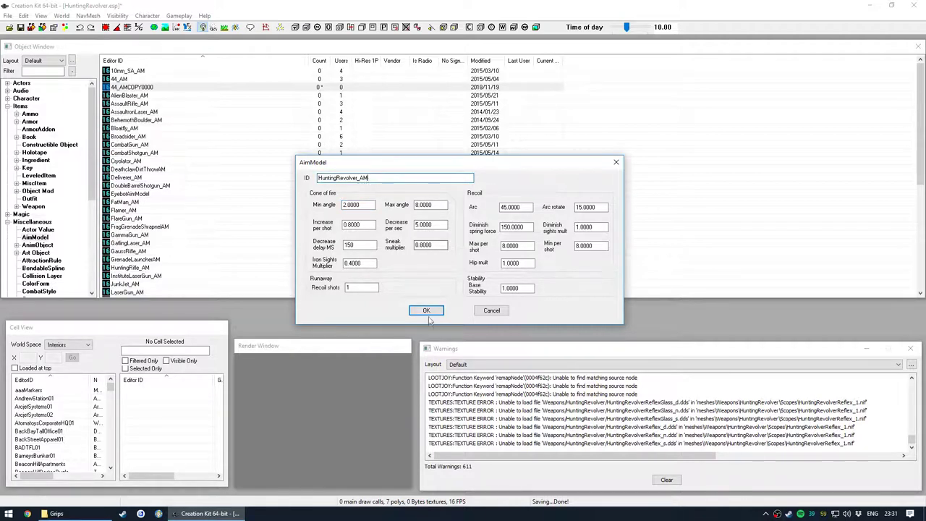
pyautogui.click(426, 309)
pyautogui.click(524, 297)
pyautogui.click(496, 292)
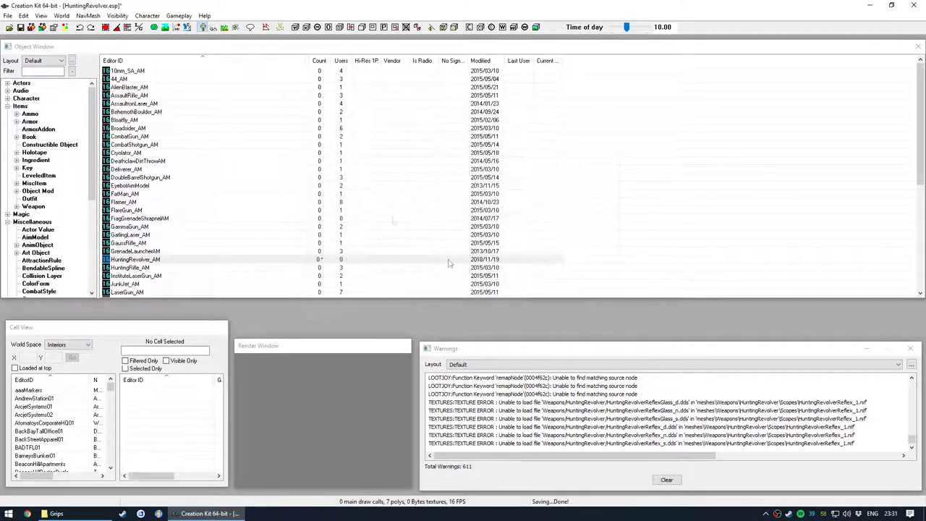
# Set the HuntingRevolver weapon's aim model to HuntingRevolver_AM and accept the weapon
pyautogui.click(33, 206)
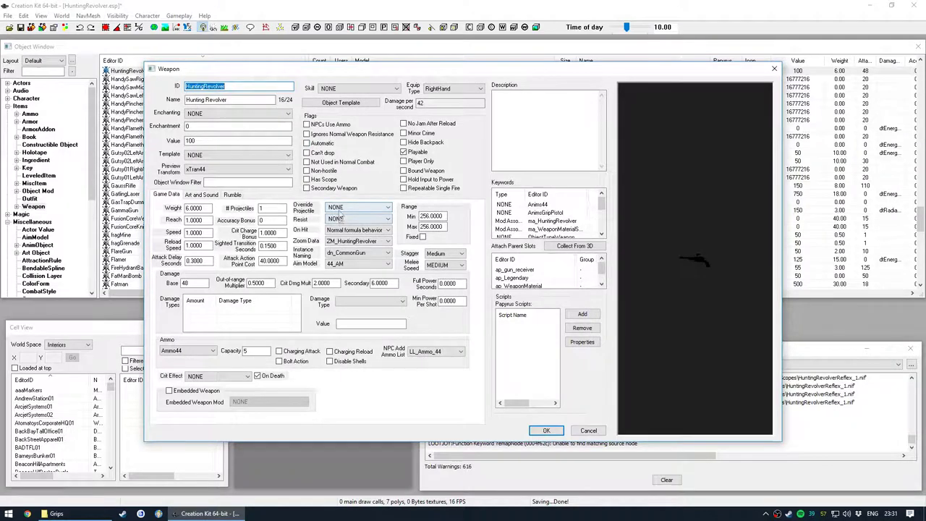
pyautogui.click(350, 264)
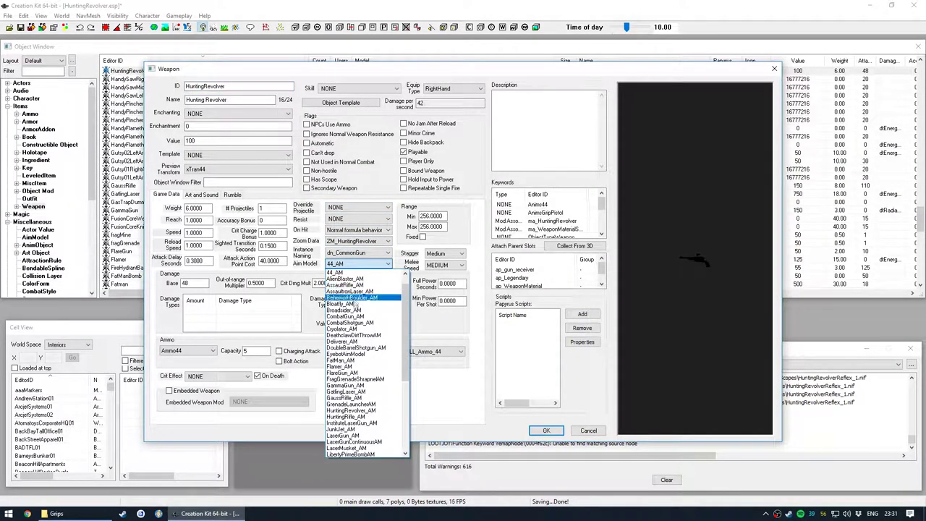
pyautogui.click(350, 410)
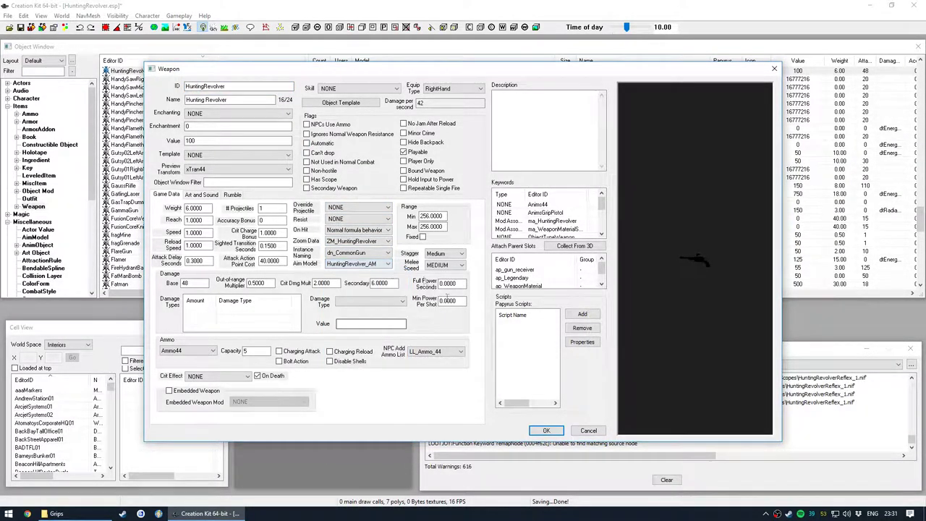
pyautogui.click(546, 430)
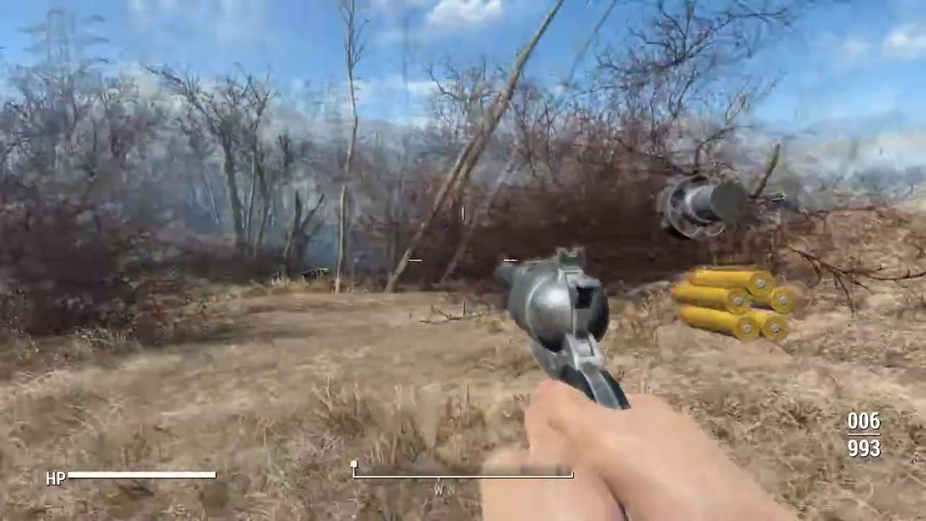
# Switch to Fallout 4 and test-fire the Hunting Revolver outdoors to examine its crosshair spread and recoil
pyautogui.press('w')
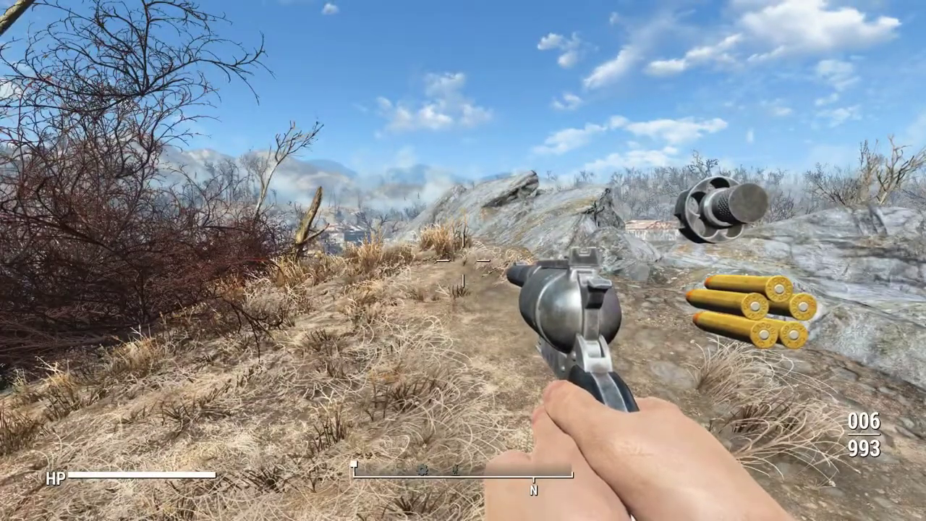
pyautogui.click(463, 260)
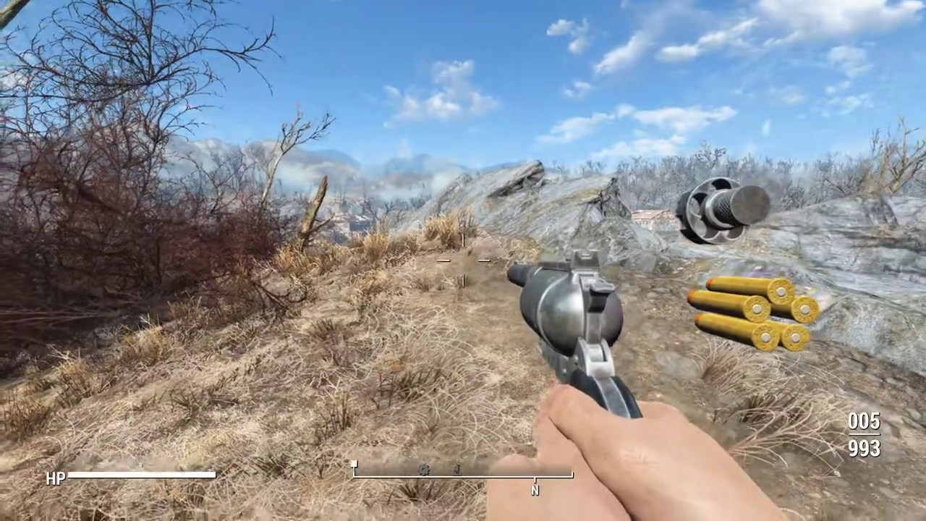
pyautogui.click(463, 261)
pyautogui.click(463, 260)
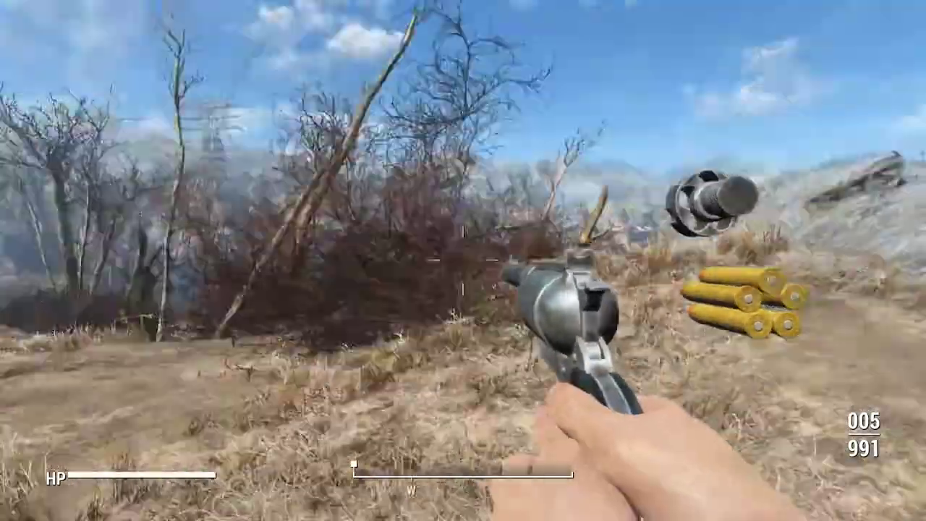
pyautogui.press('w')
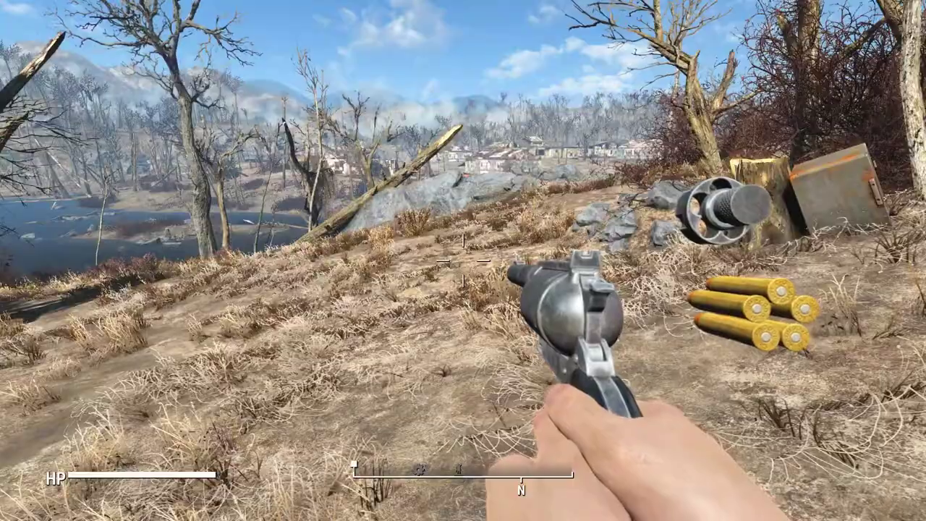
pyautogui.press('s')
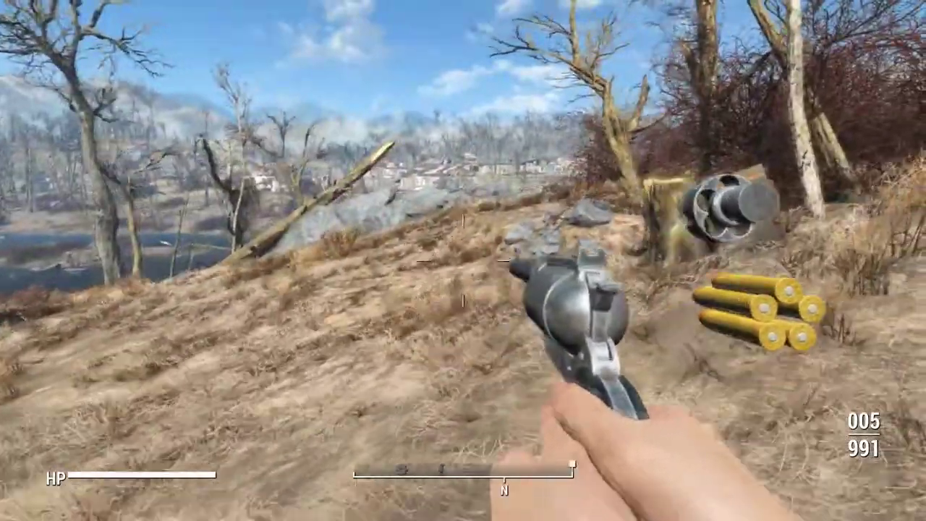
# Check the Long Hunting Revolver Pistol's stats on the Pip-Boy and examine its iron sights while aiming
pyautogui.press('Tab')
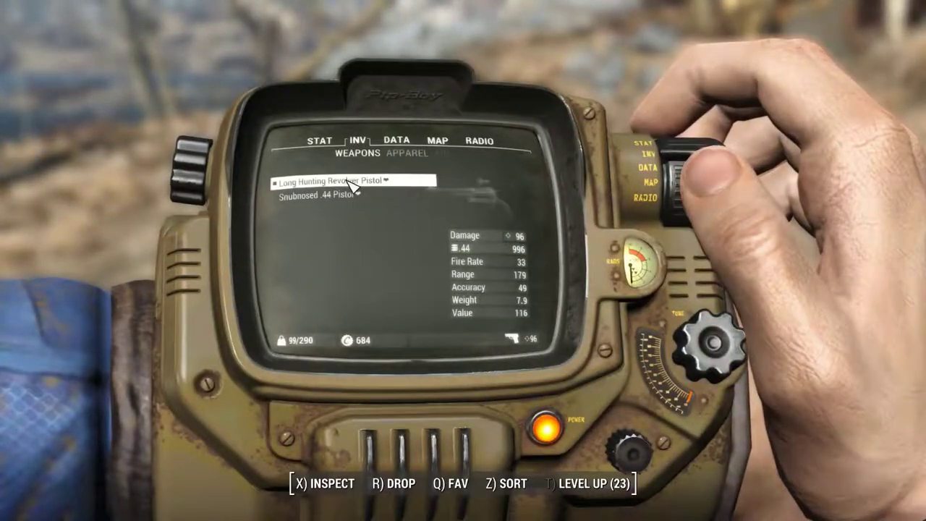
pyautogui.press('Tab')
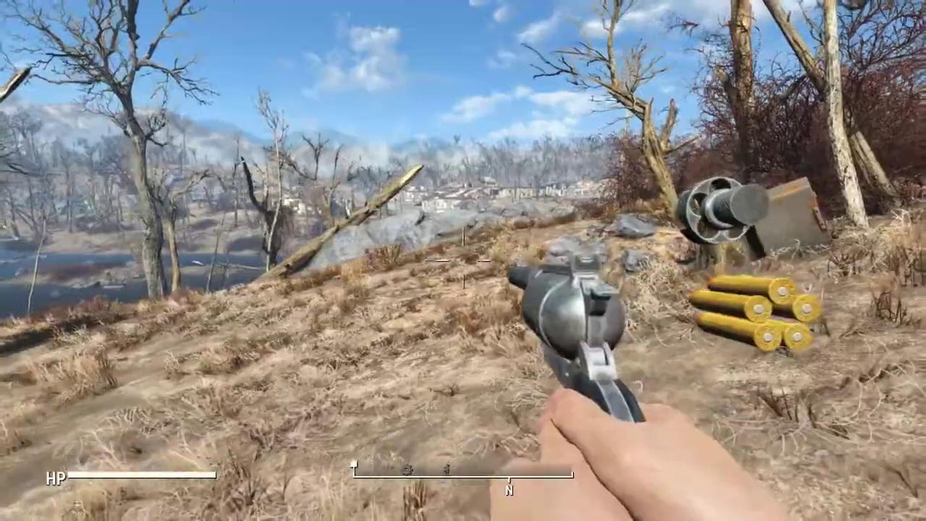
pyautogui.press('w')
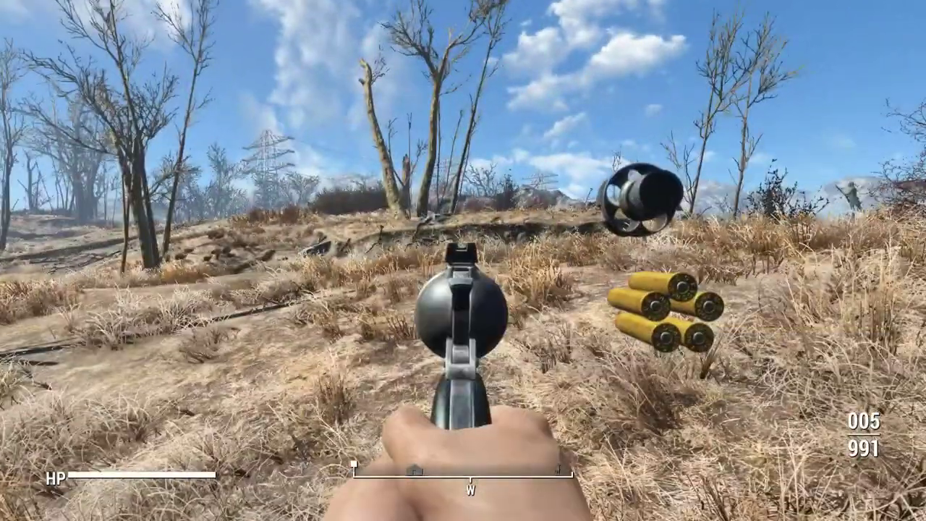
pyautogui.hotkey('shift', 'w')
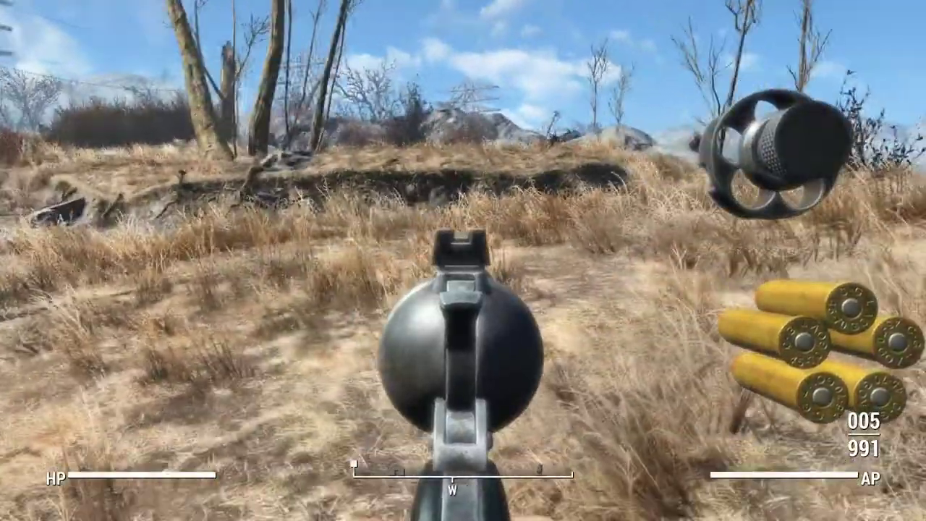
pyautogui.press('r')
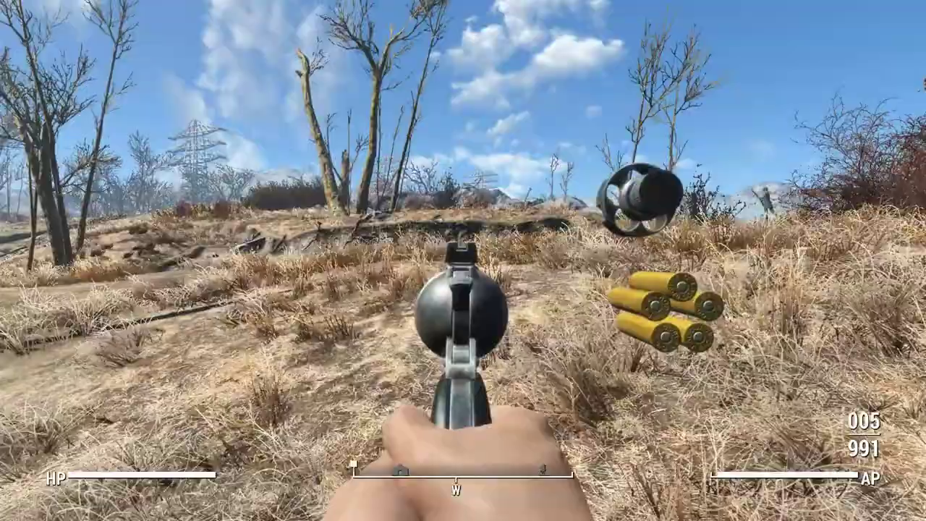
pyautogui.rightClick(462, 261)
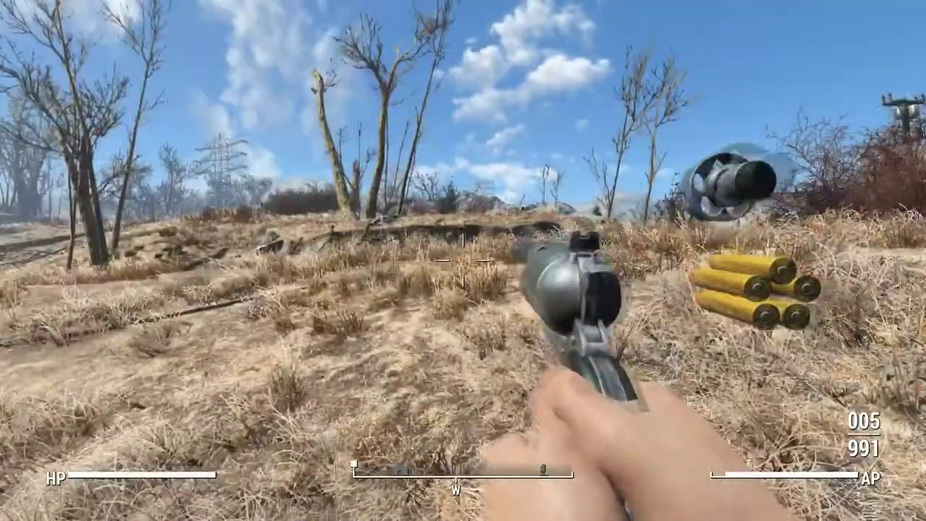
pyautogui.press('Escape')
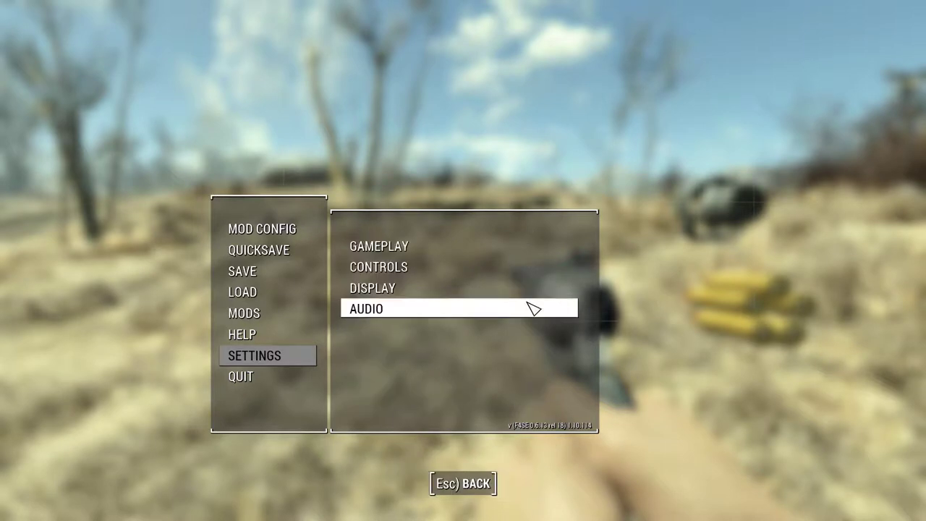
pyautogui.press('Escape')
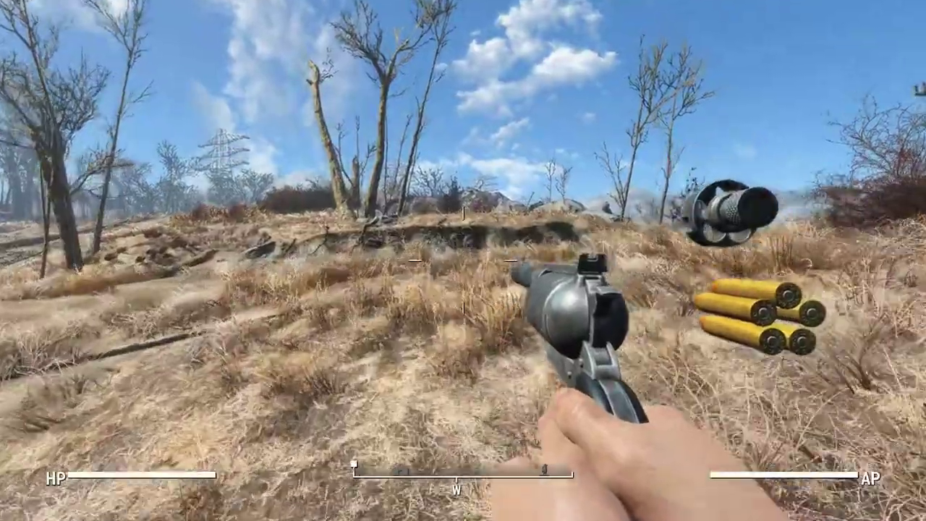
pyautogui.press('w')
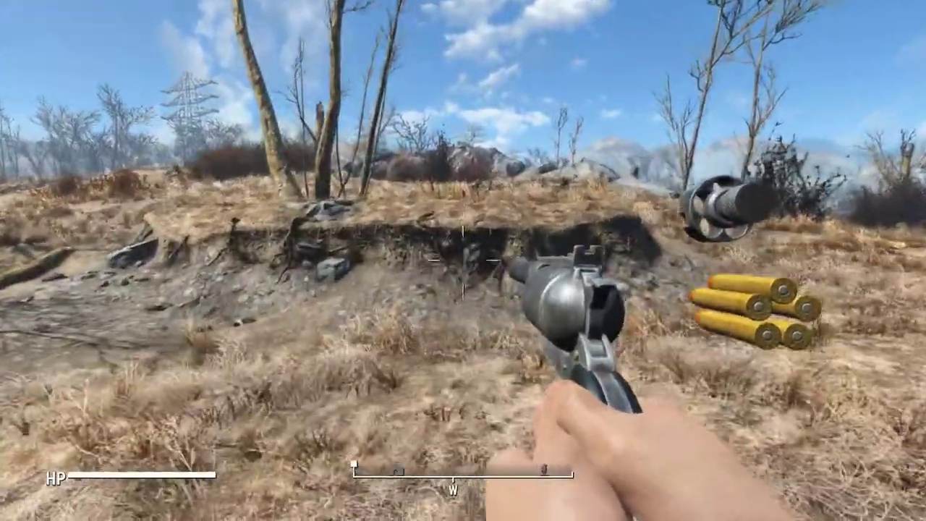
pyautogui.press('s')
pyautogui.press('alt')
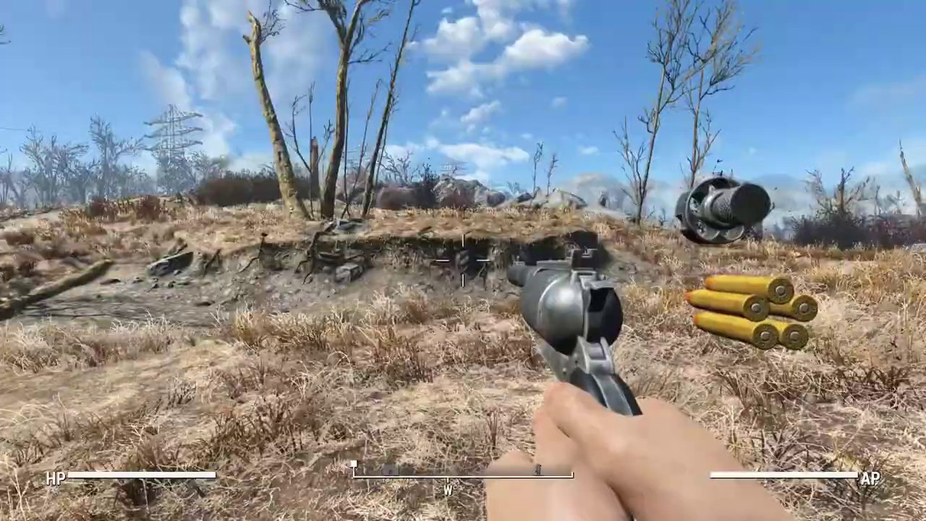
pyautogui.press('w')
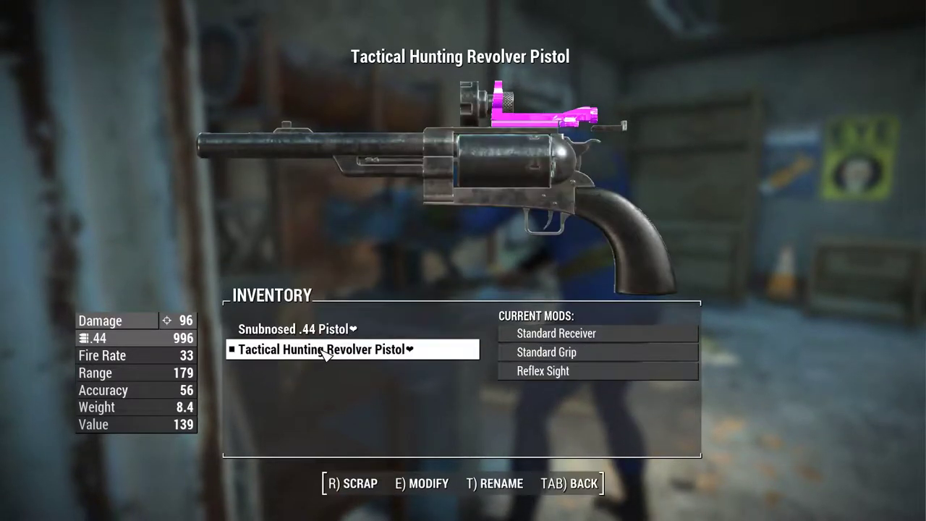
# Leave the workbench, draw the Tactical Hunting Revolver Pistol and aim repeatedly to examine the reflex sight's alignment and crosshair
pyautogui.press('Tab')
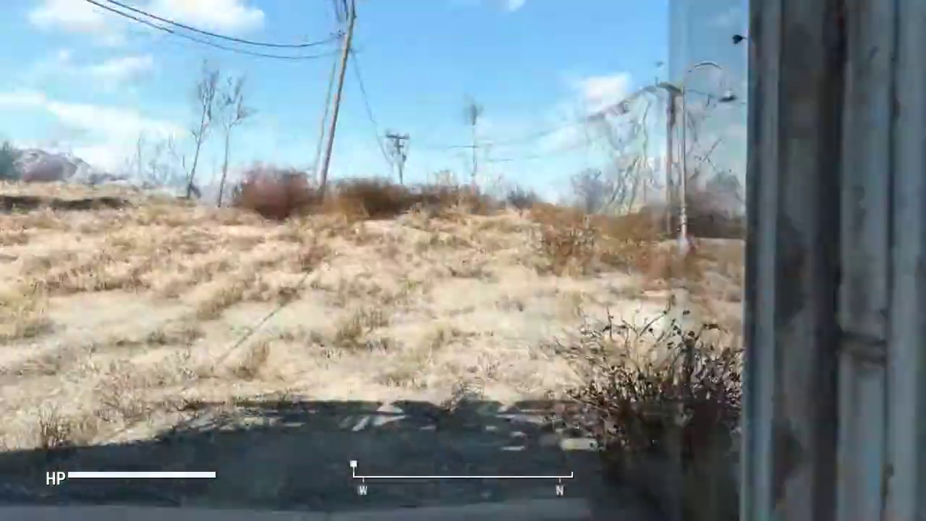
pyautogui.press('r')
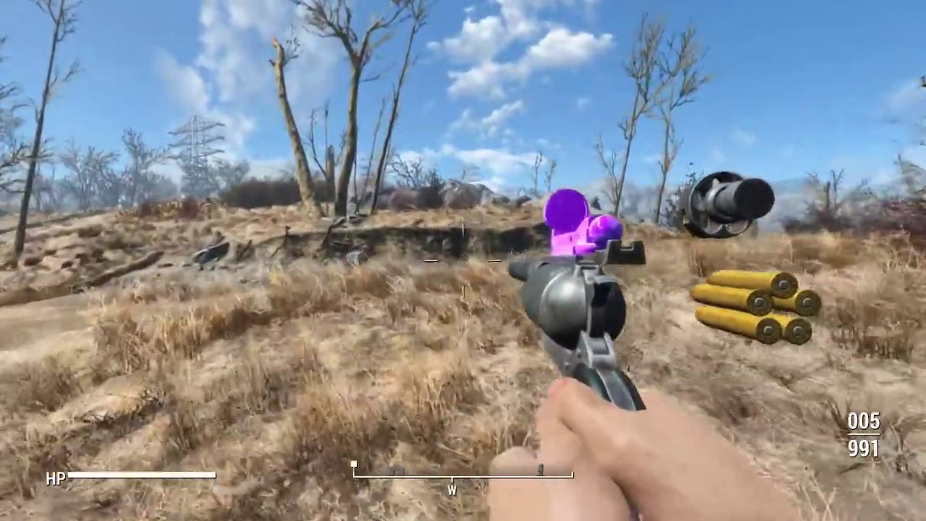
pyautogui.rightClick(462, 260)
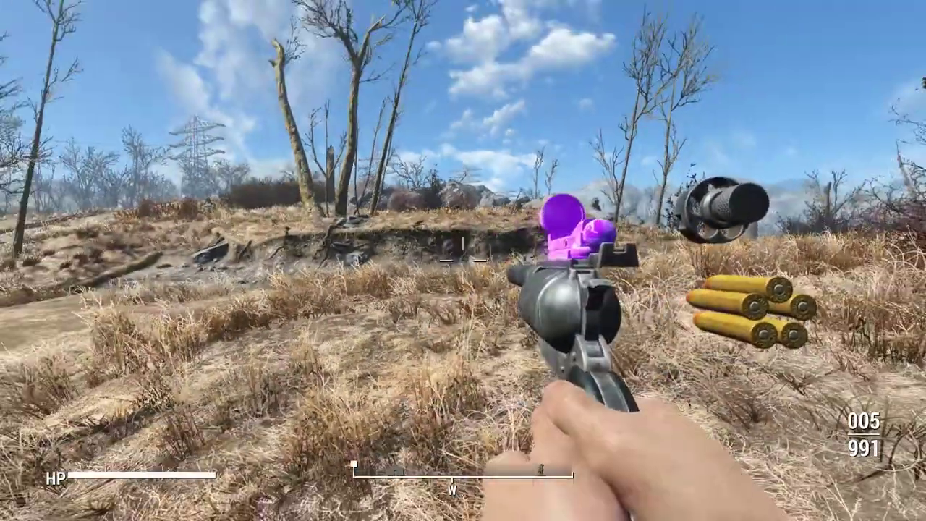
pyautogui.rightClick(463, 260)
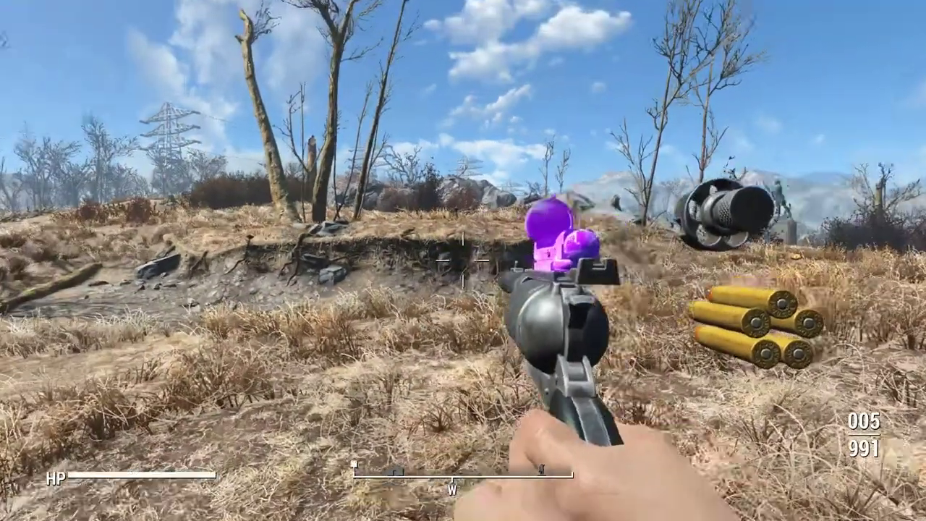
pyautogui.rightClick(463, 261)
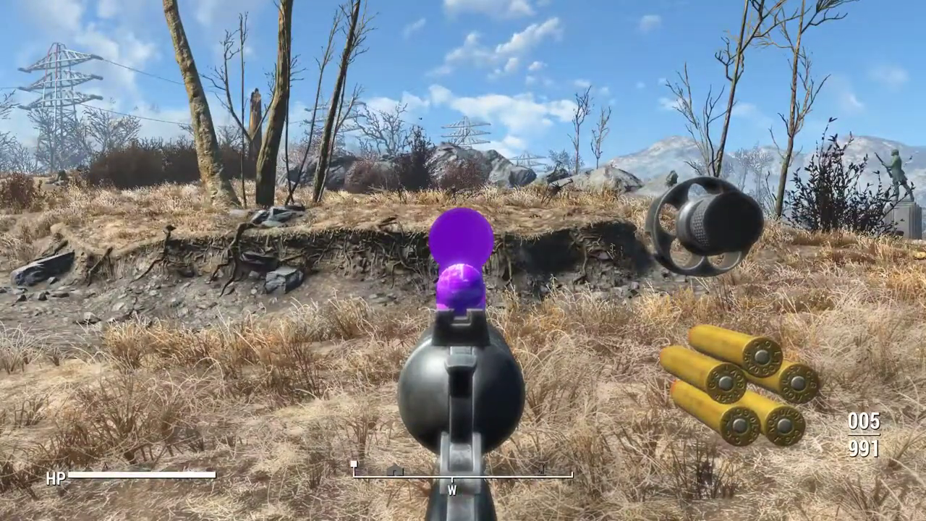
pyautogui.rightClick(463, 261)
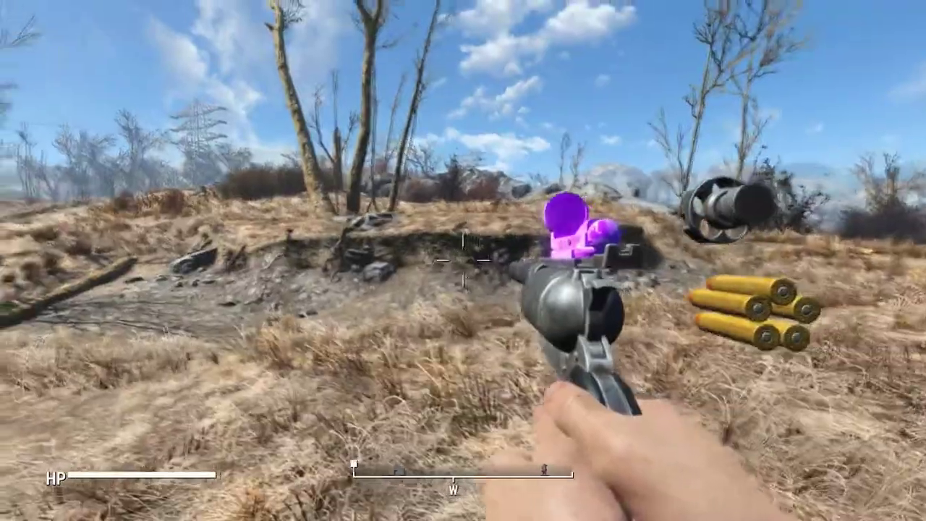
pyautogui.rightClick(462, 260)
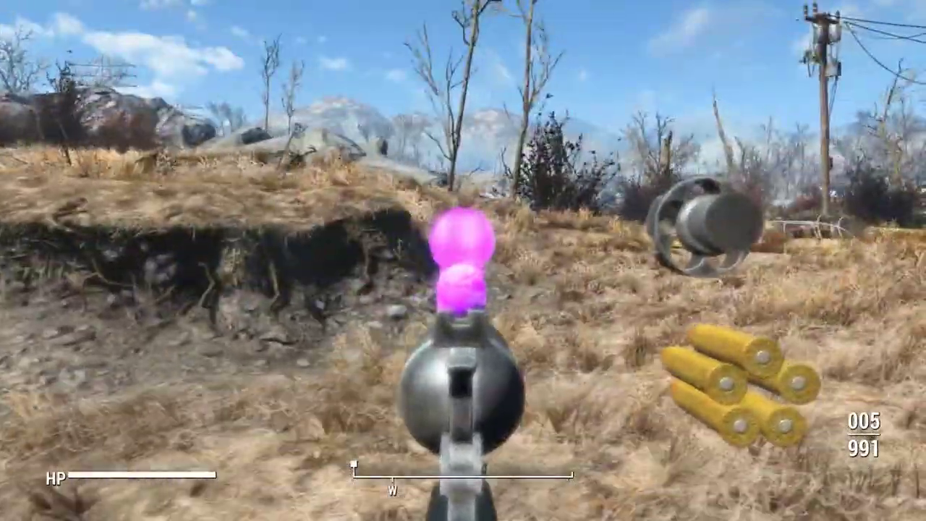
pyautogui.rightClick(463, 260)
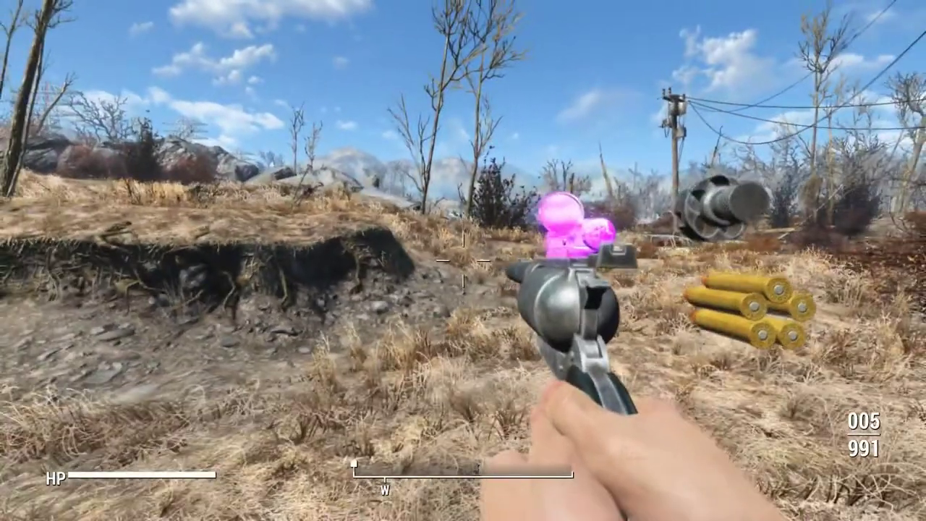
pyautogui.rightClick(463, 260)
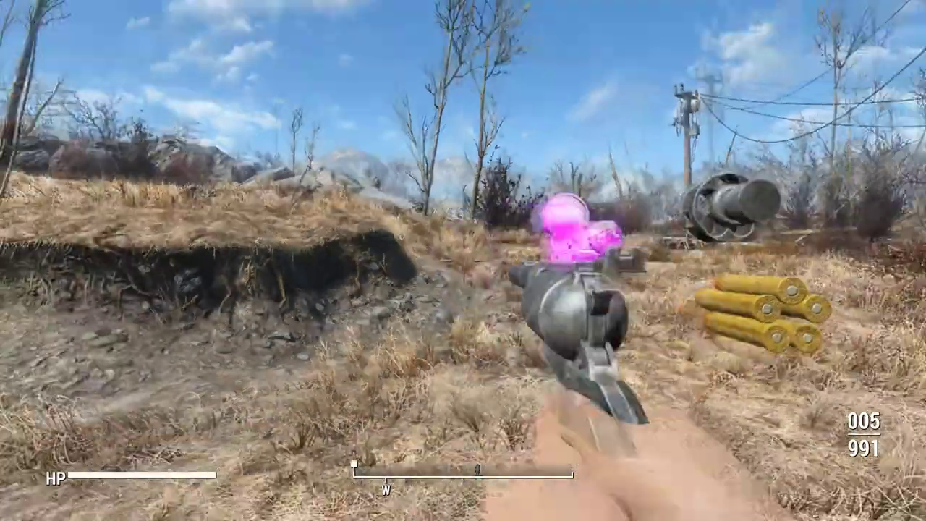
pyautogui.rightClick(463, 260)
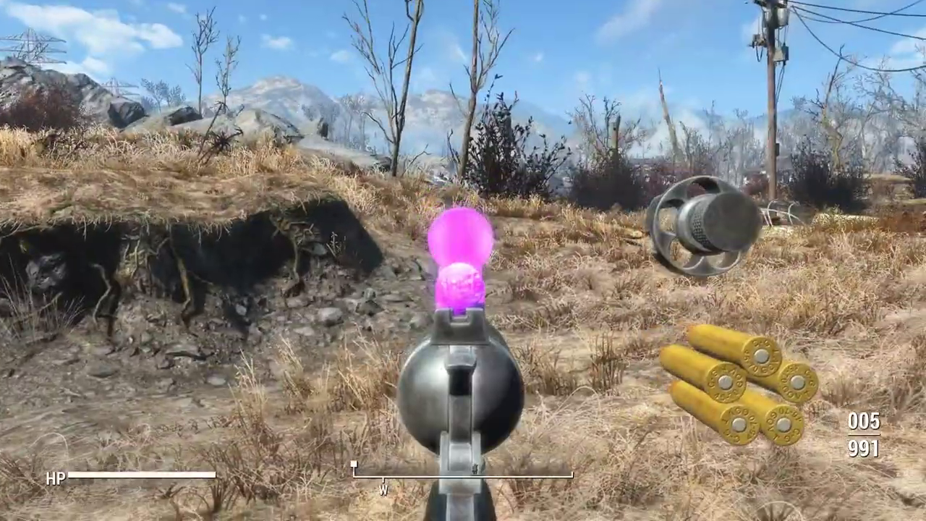
pyautogui.rightClick(462, 260)
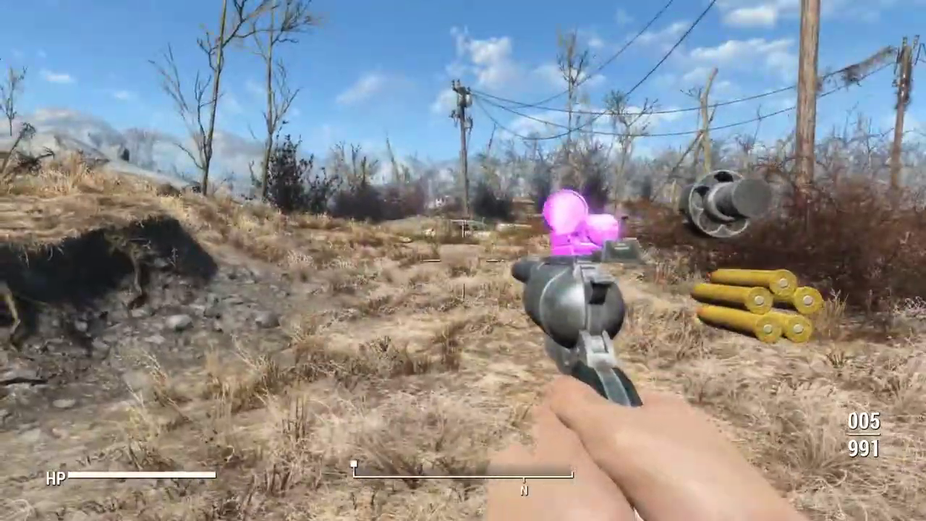
# Aim the reflex sight at the distant companion beside the Red Rocket station and examine the sight up close
pyautogui.press('w')
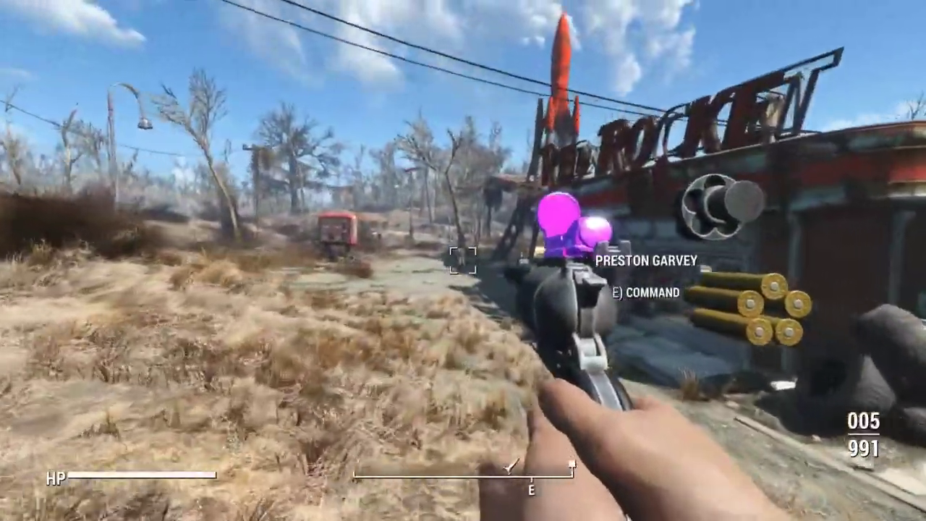
pyautogui.press('w')
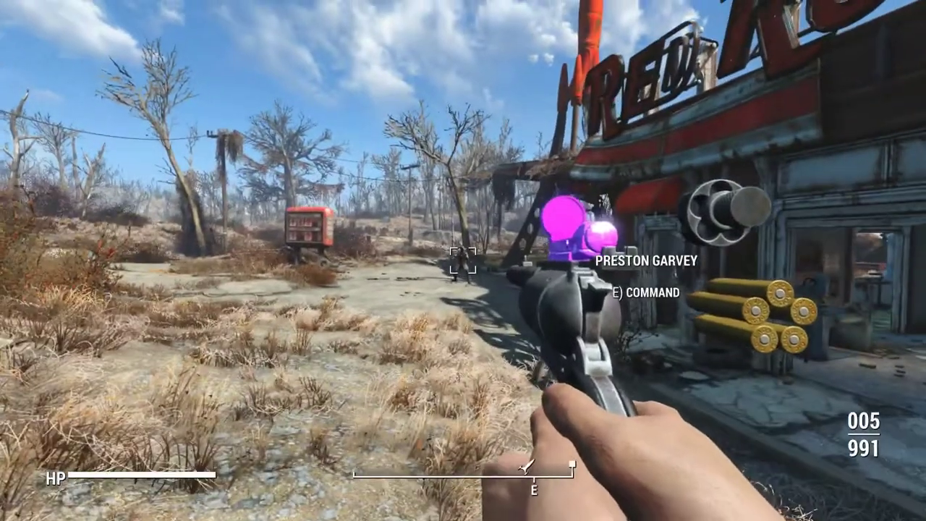
pyautogui.rightClick(463, 260)
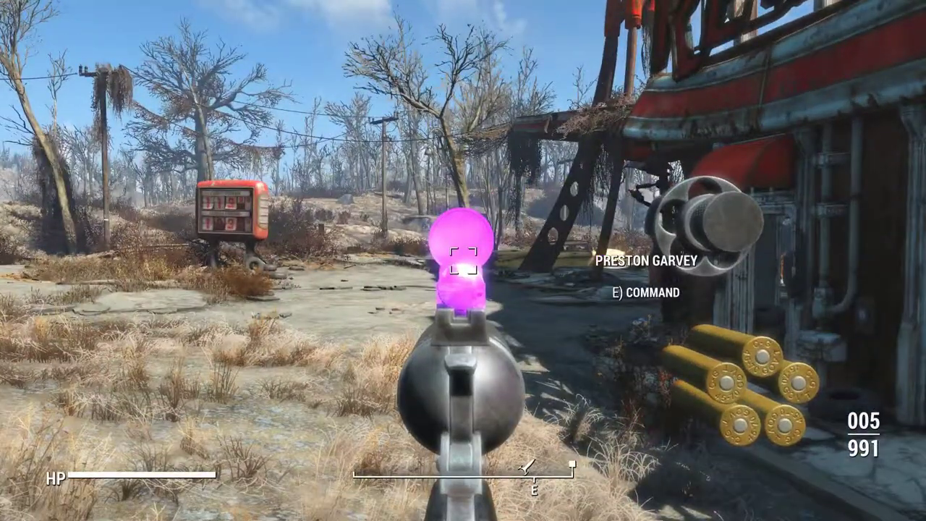
pyautogui.scroll(3, 463, 260)
pyautogui.scroll(-1, 462, 260)
pyautogui.scroll(3, 463, 261)
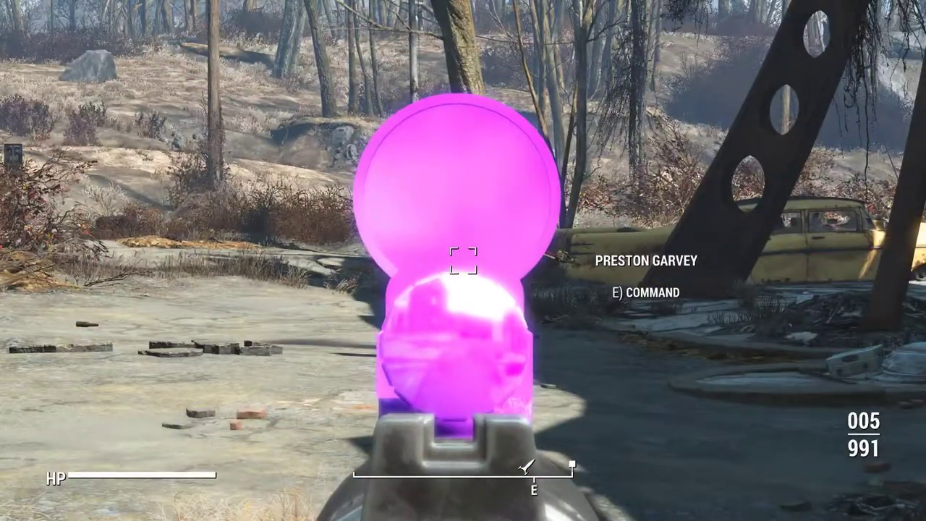
# Lower the Tactical Hunting Revolver Pistol, move along the Red Rocket station and aim through the reflex sight again
pyautogui.scroll(-5, 463, 261)
pyautogui.scroll(1, 463, 260)
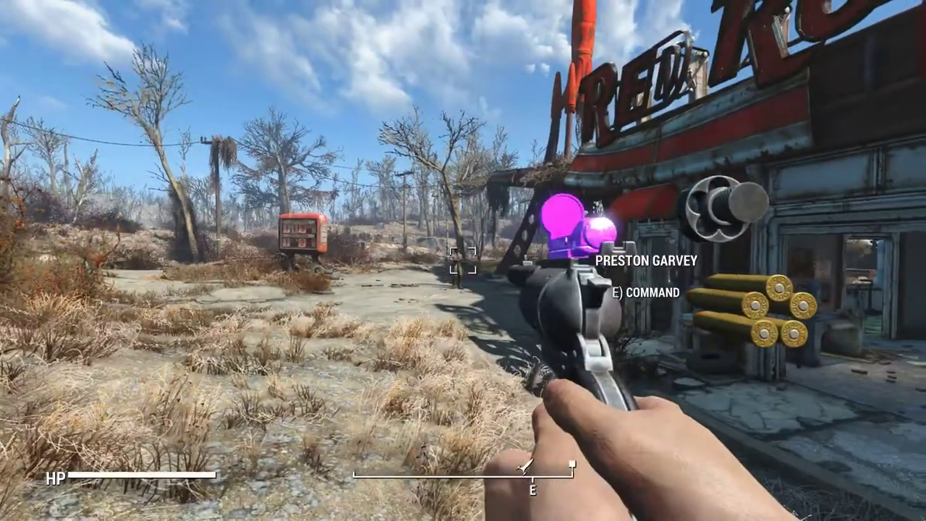
pyautogui.press('w')
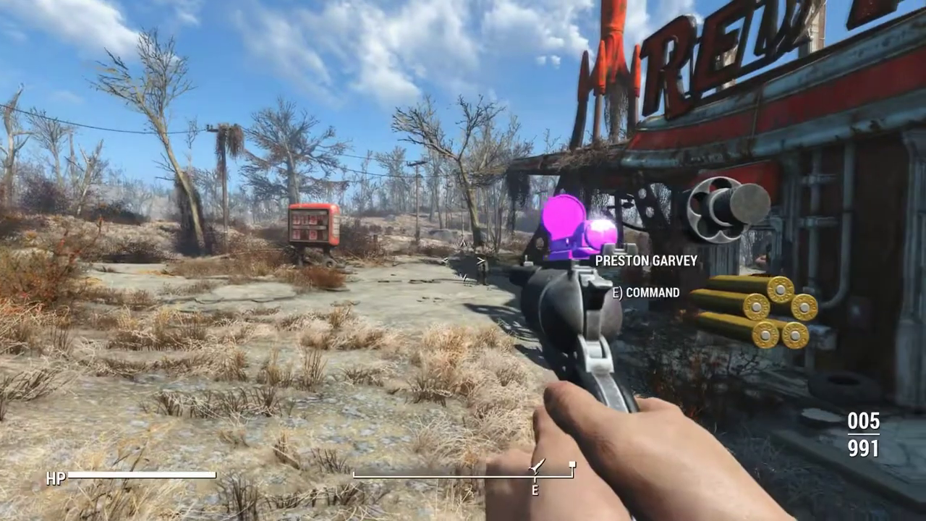
pyautogui.rightClick(462, 261)
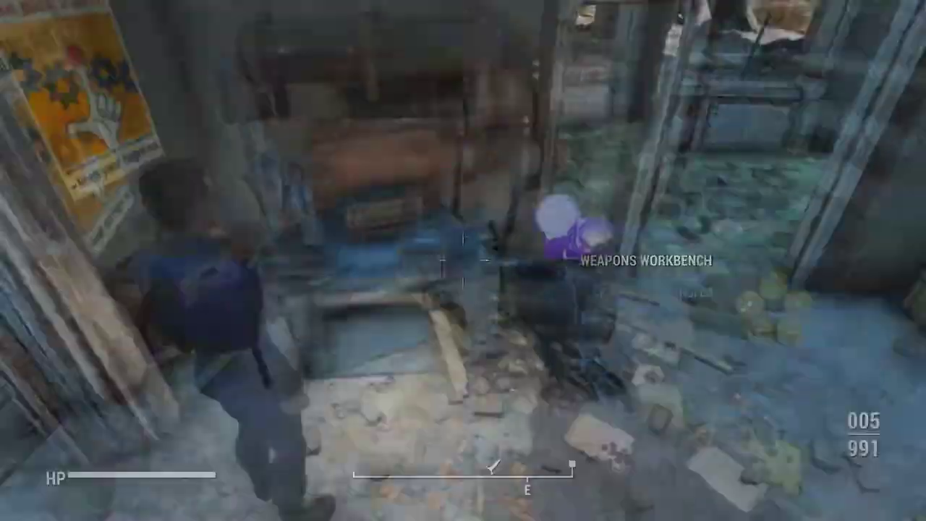
# Replace the Tactical Hunting Revolver Pistol's reflex sight with Standard Sights at the weapons workbench and leave the bench
pyautogui.press('e')
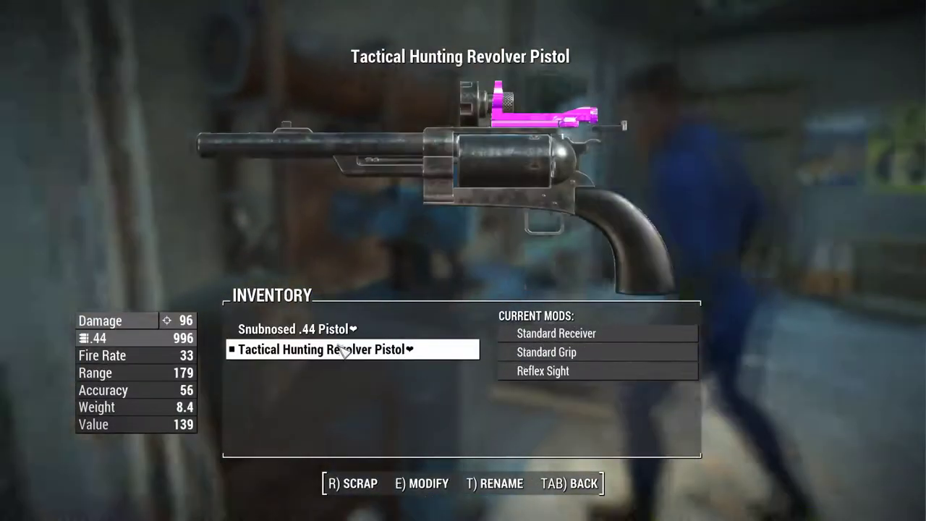
pyautogui.click(347, 352)
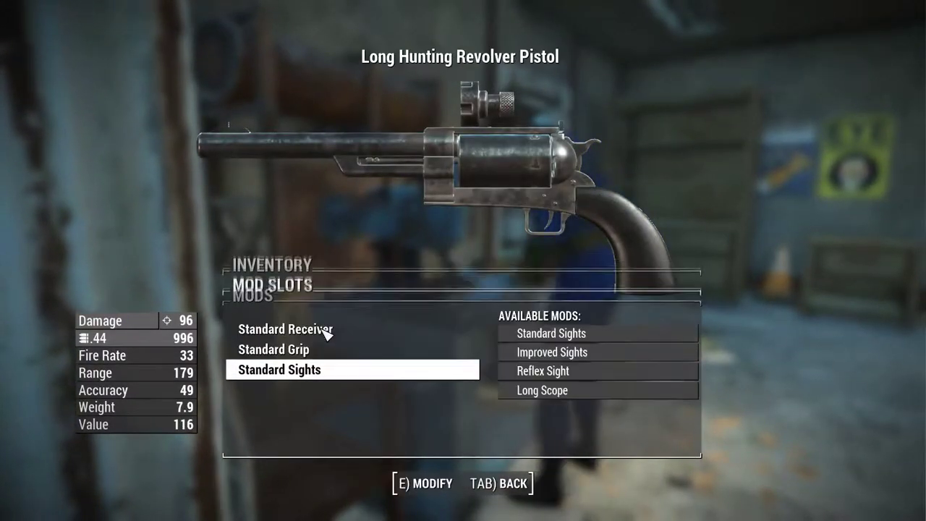
pyautogui.click(332, 370)
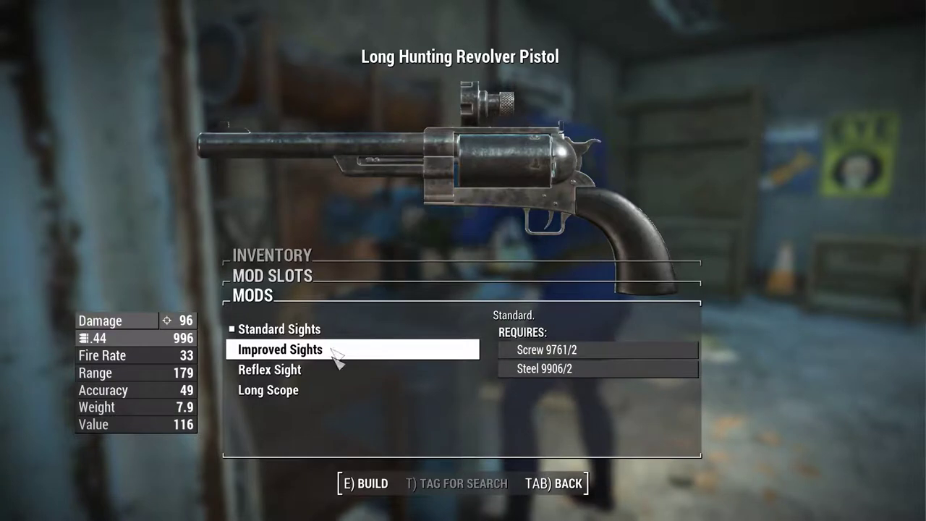
pyautogui.press('Tab')
pyautogui.press('Tab')
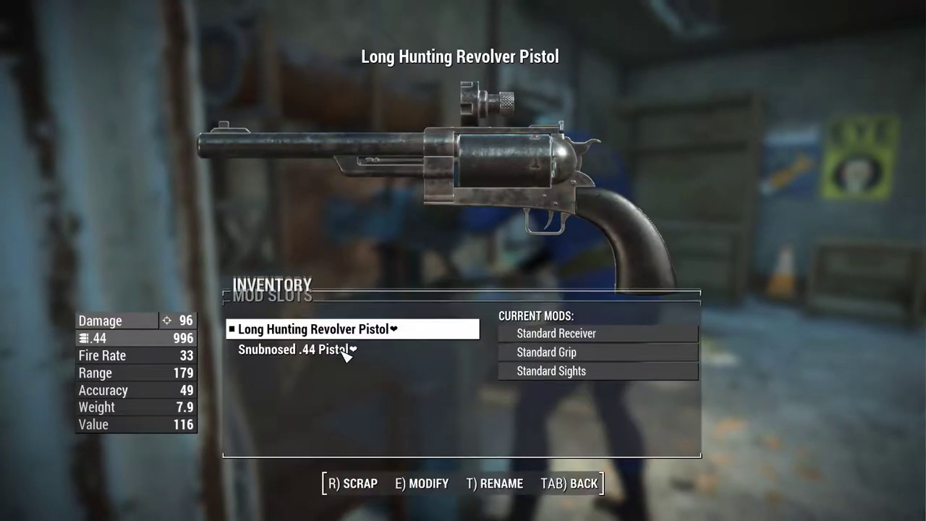
pyautogui.press('e')
pyautogui.press('Tab')
pyautogui.press('Tab')
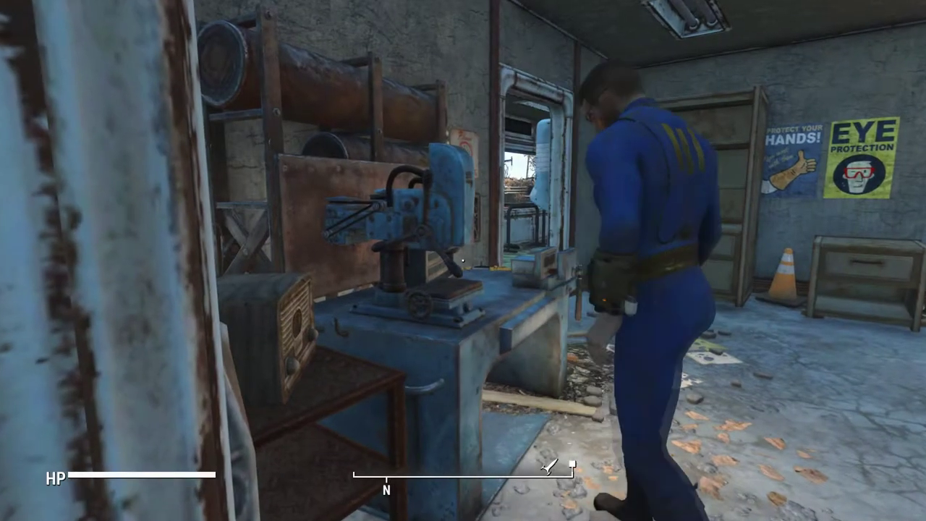
# Draw the Long Hunting Revolver Pistol outside and aim repeatedly at the distant companion to examine the iron sights' alignment
pyautogui.press('r')
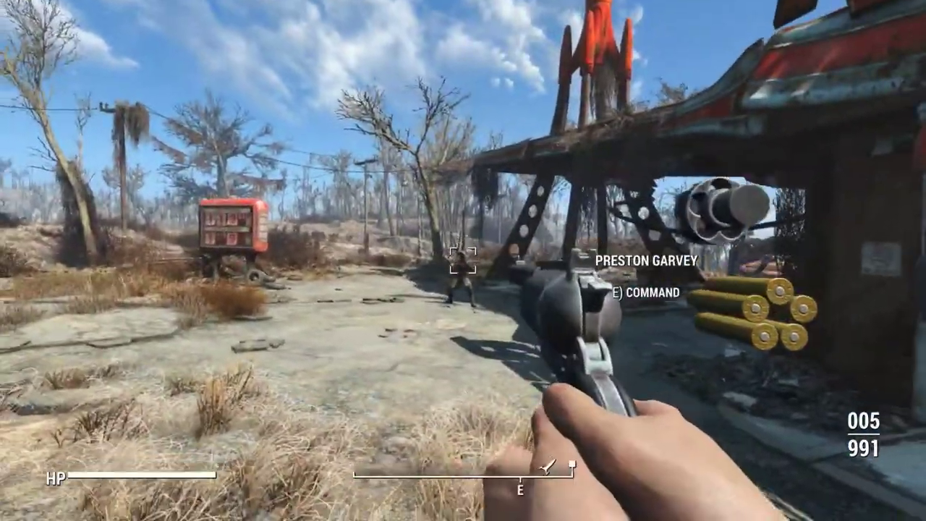
pyautogui.rightClick(463, 261)
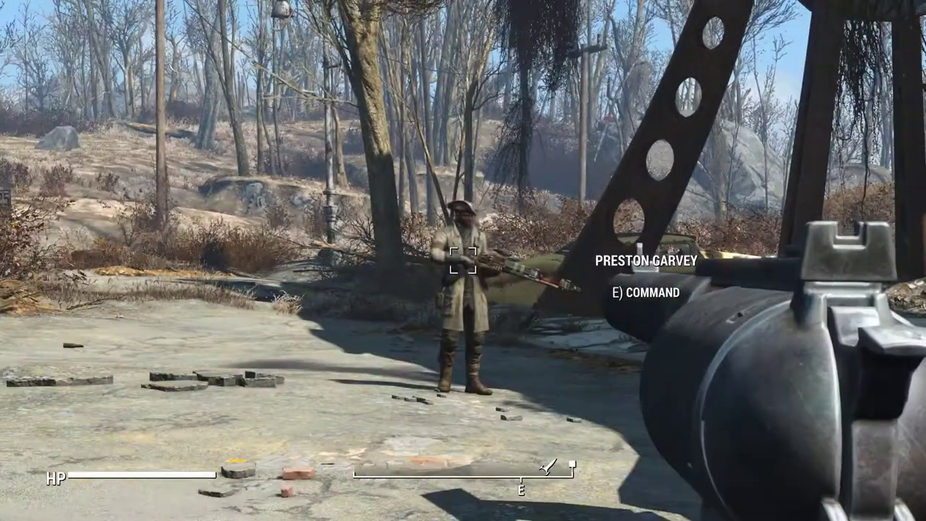
pyautogui.rightClick(462, 260)
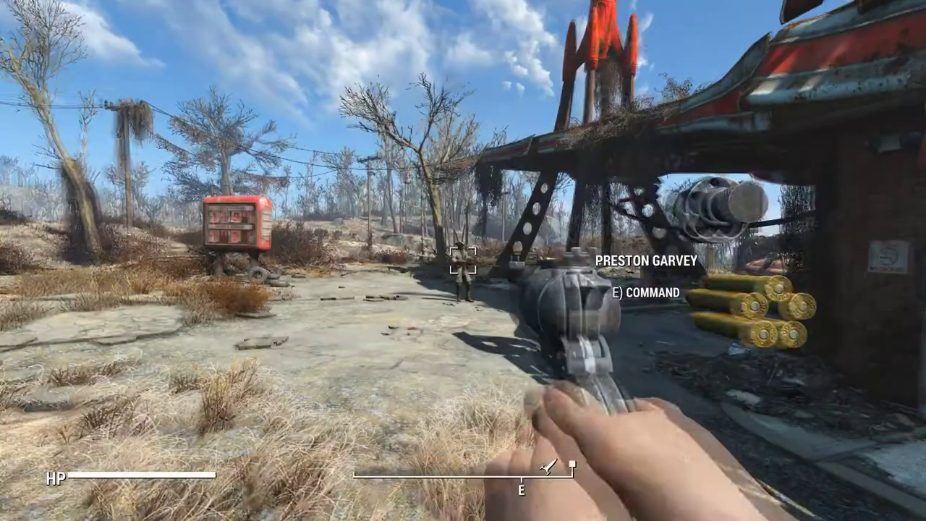
pyautogui.rightClick(463, 260)
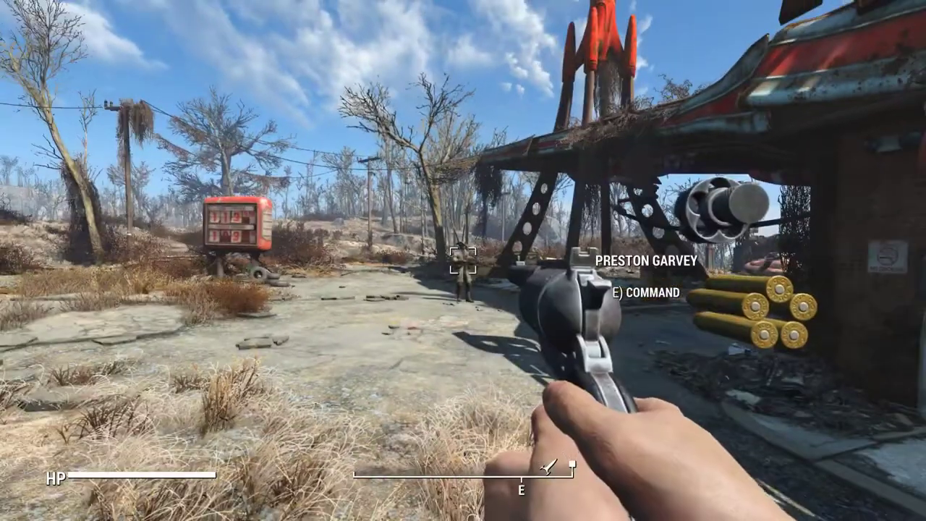
pyautogui.press('F5')
pyautogui.rightClick(463, 261)
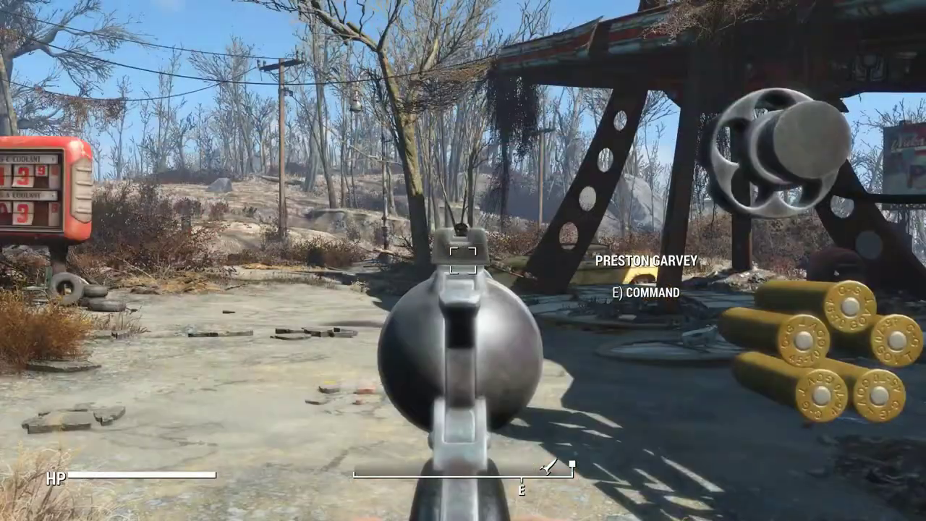
pyautogui.rightClick(462, 260)
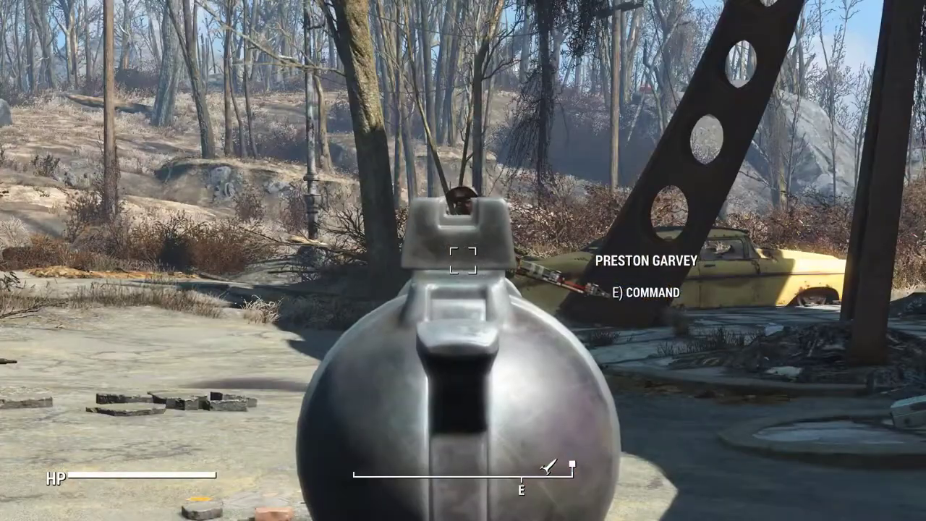
pyautogui.rightClick(463, 260)
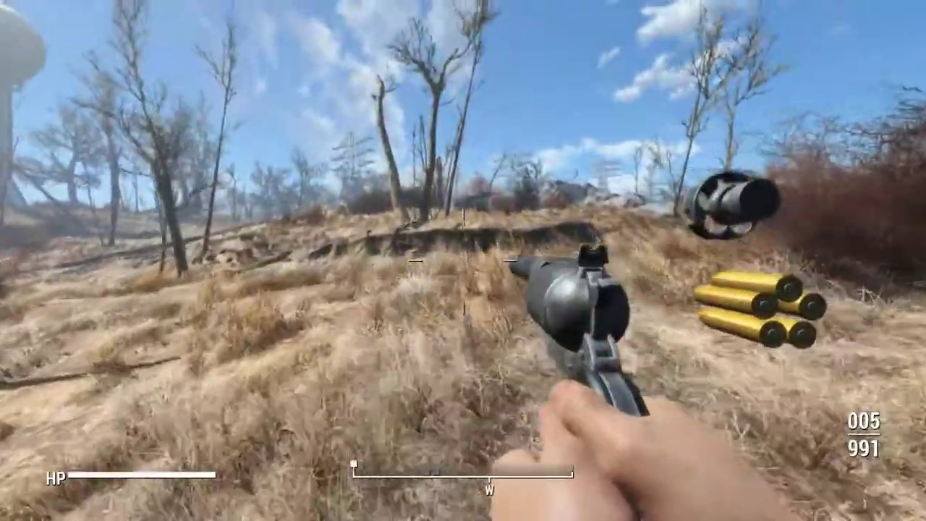
# Walk to the eroded dirt bank and test-fire the Long Hunting Revolver Pistol from the hip to examine its recoil
pyautogui.press('w')
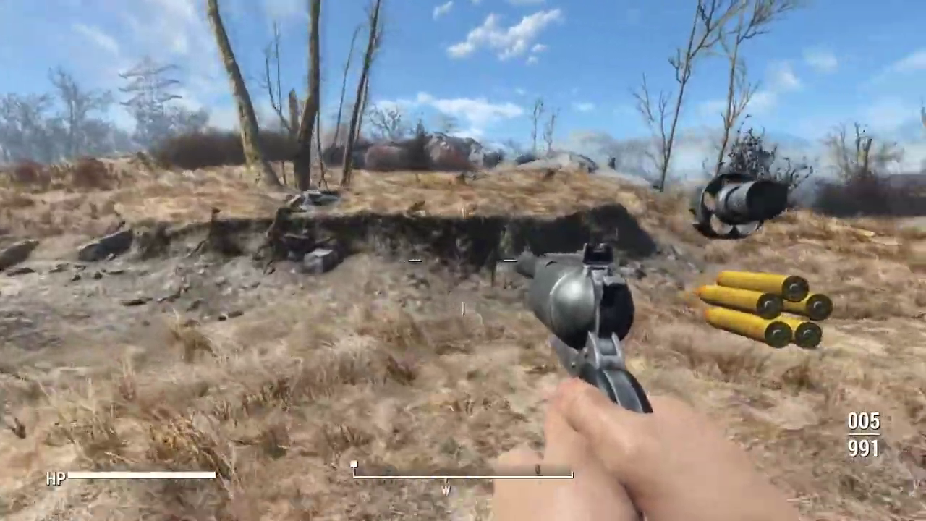
pyautogui.click(462, 260)
pyautogui.click(463, 260)
pyautogui.click(463, 260)
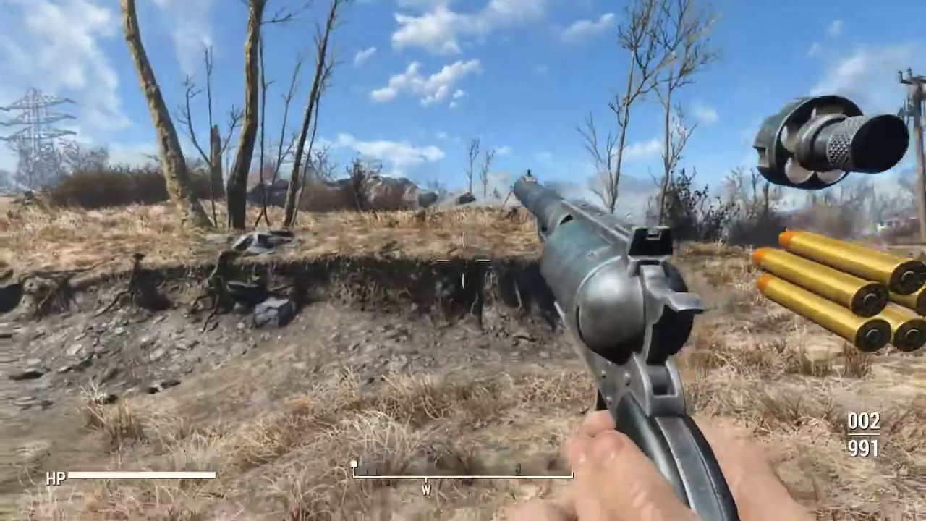
pyautogui.click(463, 260)
pyautogui.click(463, 260)
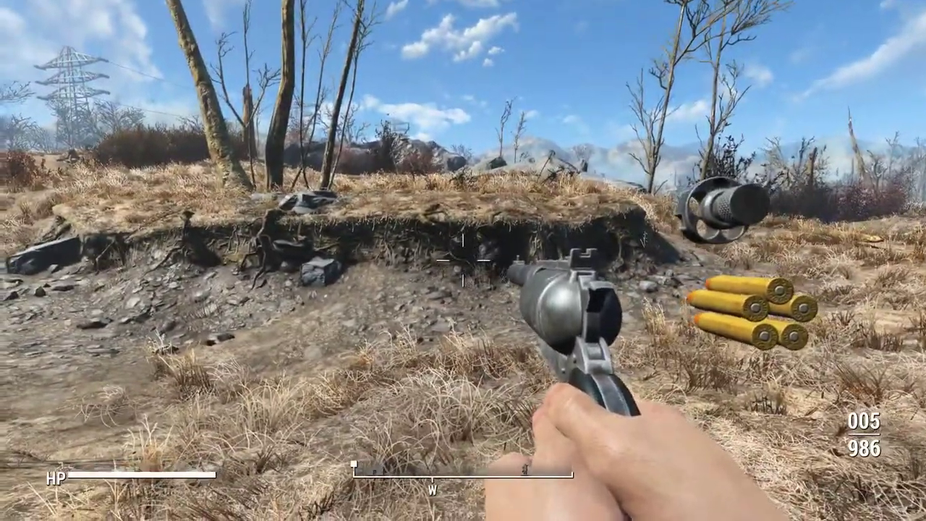
pyautogui.click(463, 260)
pyautogui.click(463, 261)
pyautogui.click(463, 261)
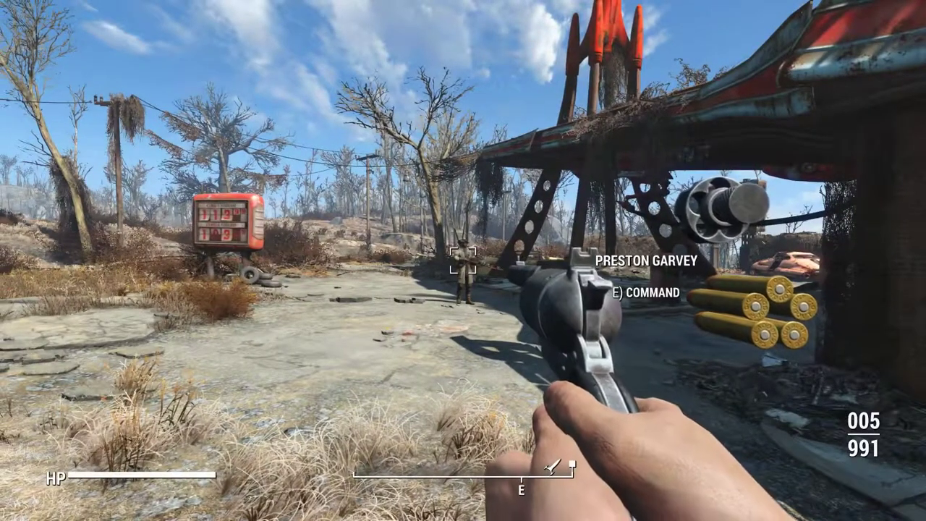
# Aim the iron sights at the companion beside the Red Rocket station several times to examine the sight picture and transition
pyautogui.rightClick(463, 260)
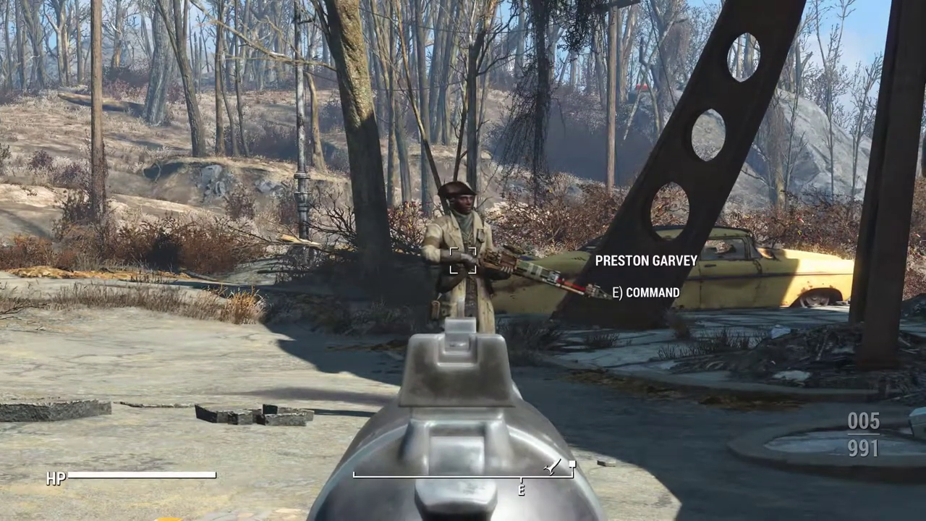
pyautogui.rightClick(462, 261)
pyautogui.rightClick(463, 260)
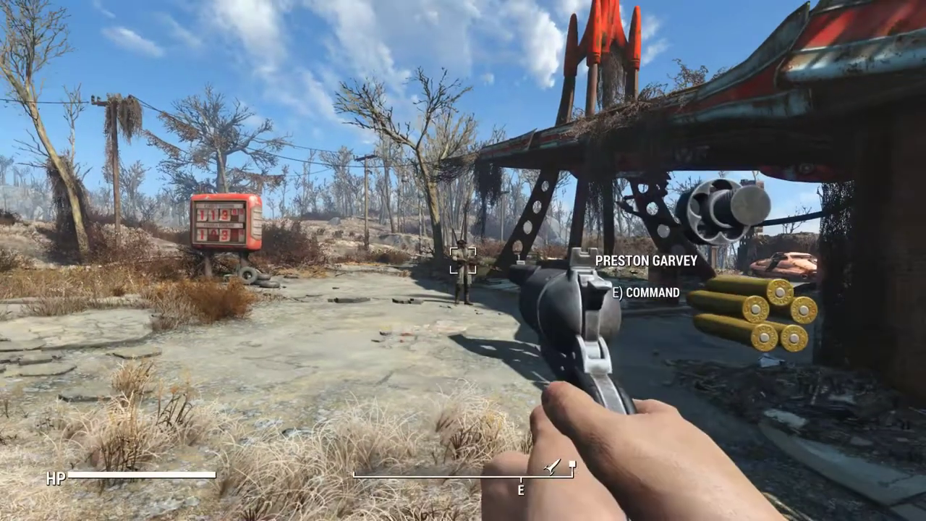
pyautogui.rightClick(463, 260)
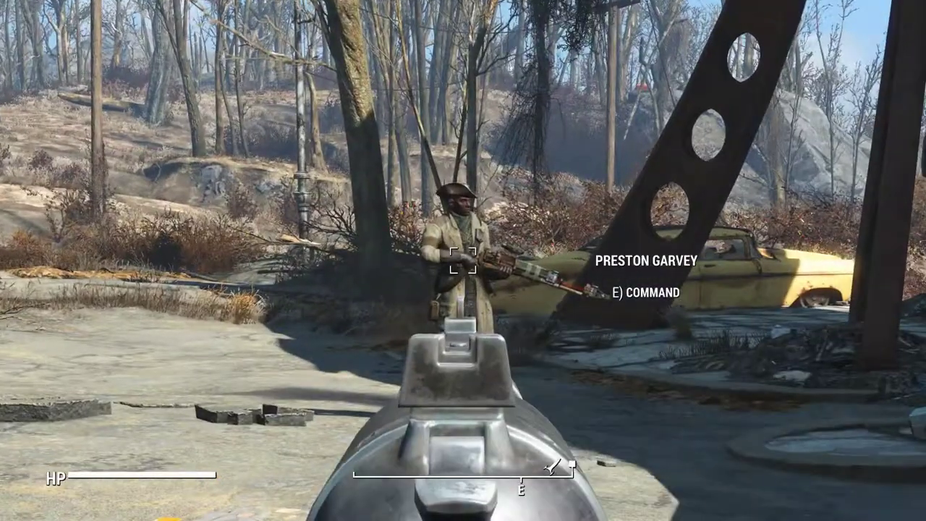
pyautogui.rightClick(463, 260)
pyautogui.rightClick(463, 260)
pyautogui.rightClick(463, 260)
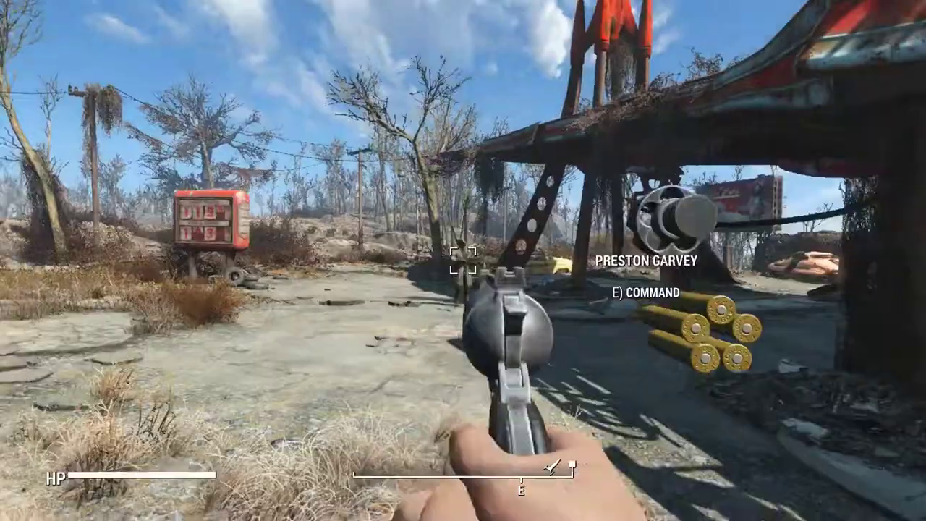
pyautogui.rightClick(463, 261)
pyautogui.rightClick(463, 260)
# Return to the weapons workbench and fit the Reflex Sight on the Long Hunting Revolver Pistol
pyautogui.press('w')
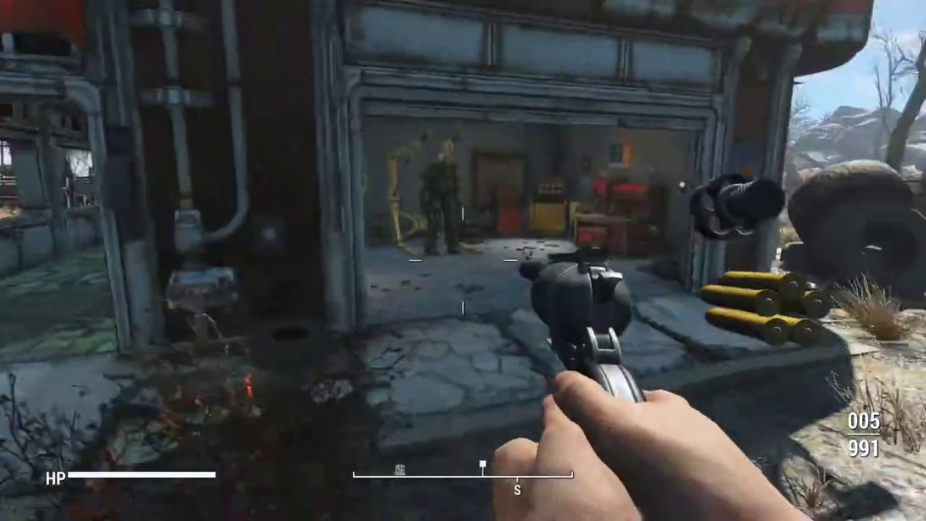
pyautogui.press('w')
pyautogui.press('e')
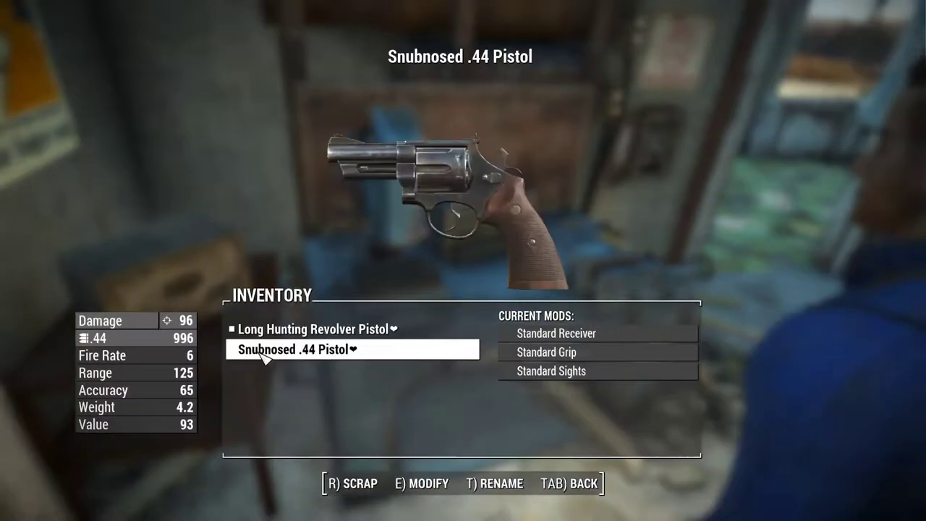
pyautogui.click(320, 331)
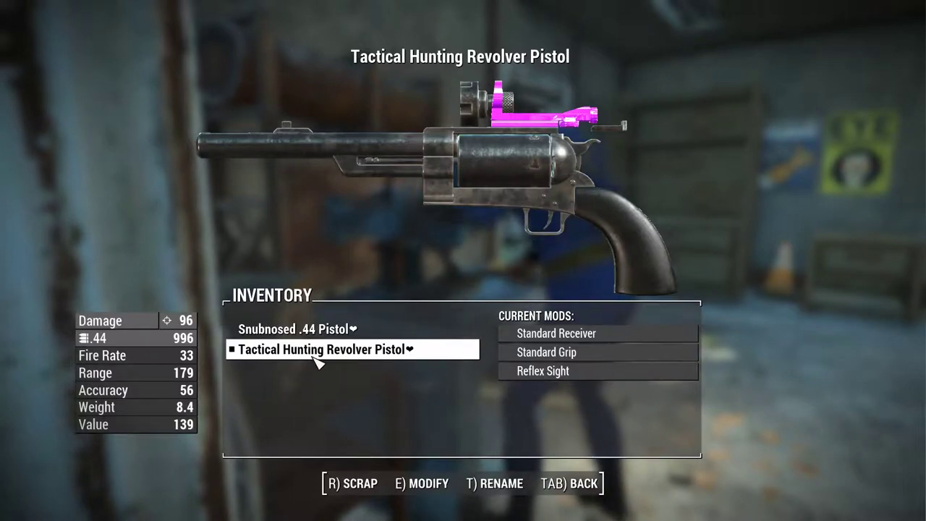
pyautogui.press('Tab')
# Walk back outside, draw the Tactical Hunting Revolver Pistol and aim its reflex sight at the distant companion
pyautogui.press('w')
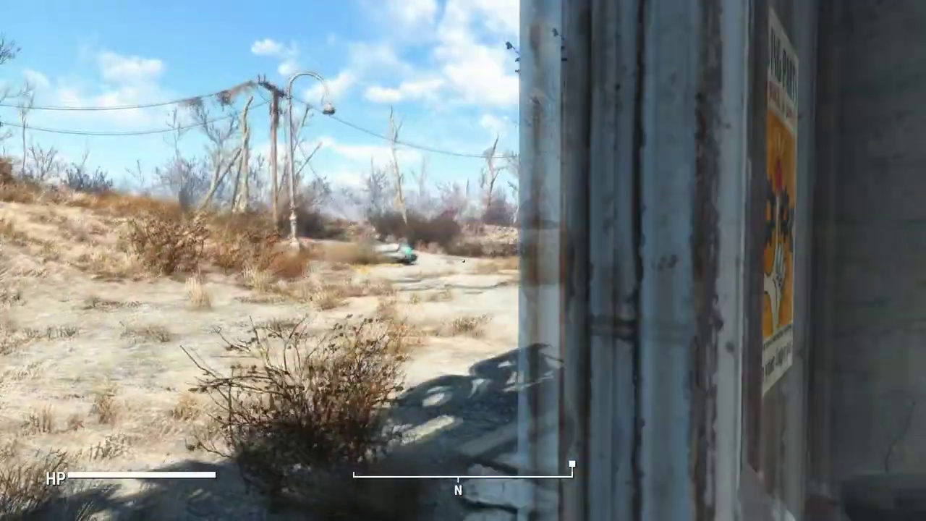
pyautogui.press('w')
pyautogui.press('r')
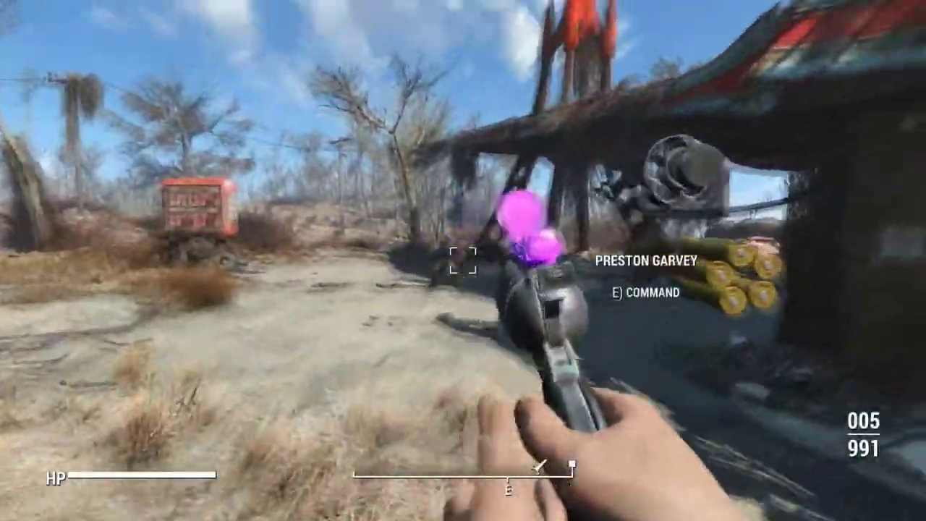
pyautogui.rightClick(462, 261)
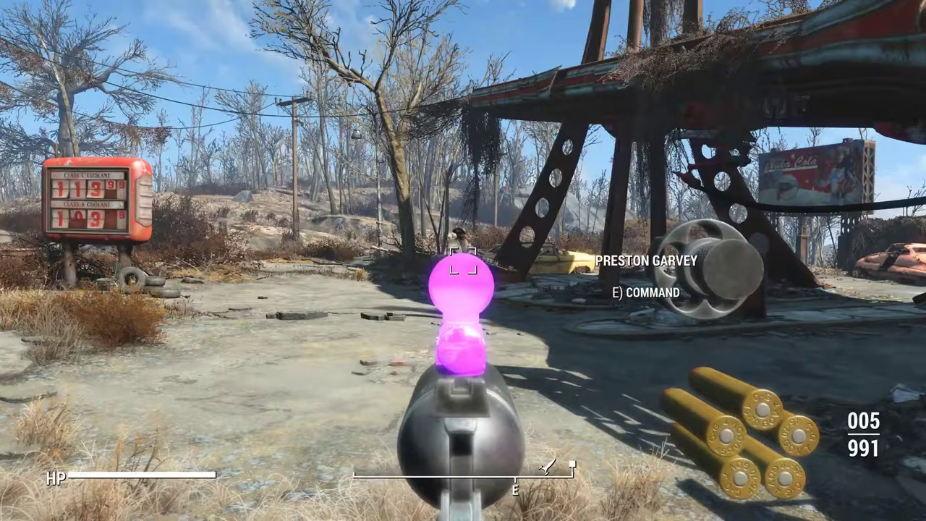
pyautogui.press('alt')
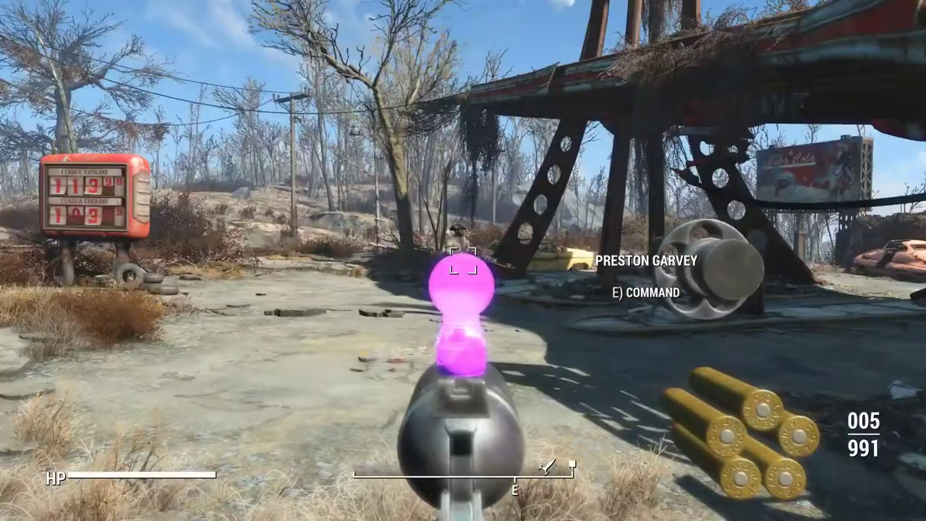
# Raise and lower the reflex sight repeatedly to compare its aimed zoom and alignment with the hip position
pyautogui.rightClick(463, 260)
pyautogui.rightClick(463, 260)
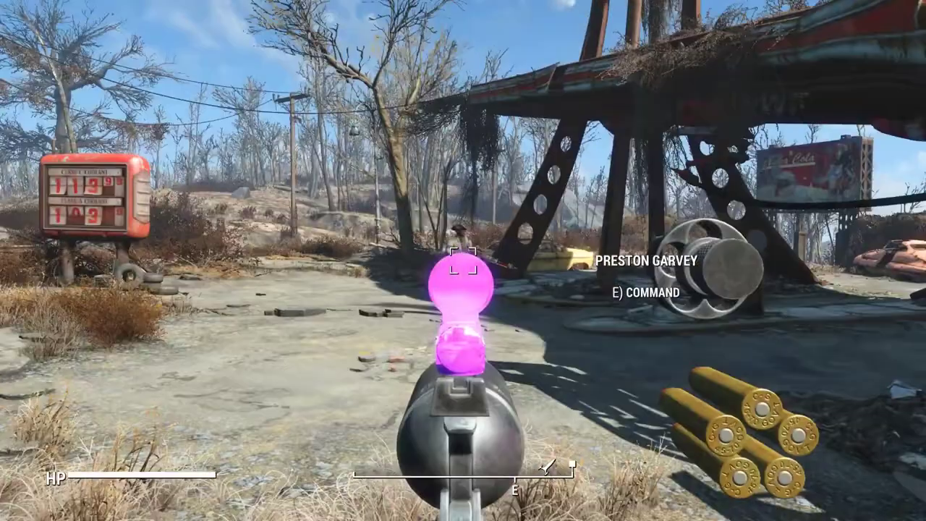
pyautogui.rightClick(463, 261)
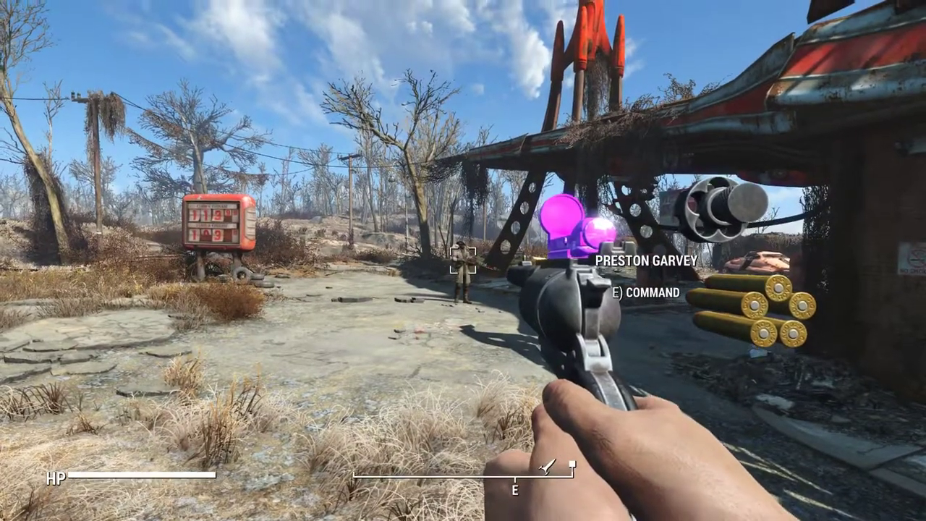
pyautogui.rightClick(463, 260)
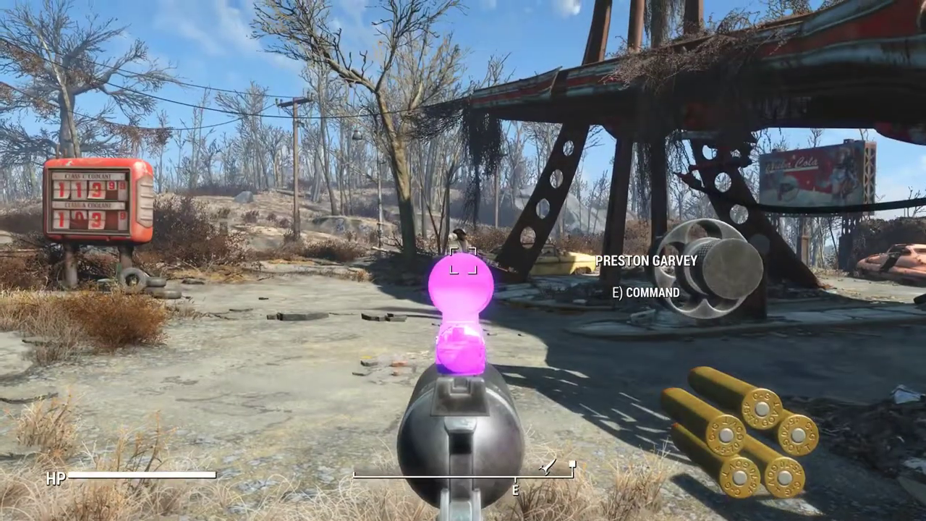
pyautogui.rightClick(463, 260)
pyautogui.rightClick(463, 260)
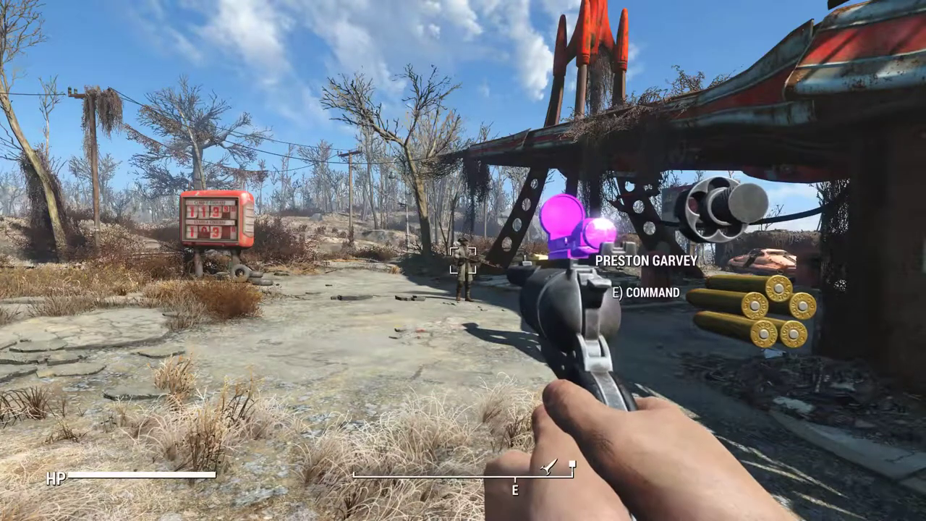
pyautogui.rightClick(463, 260)
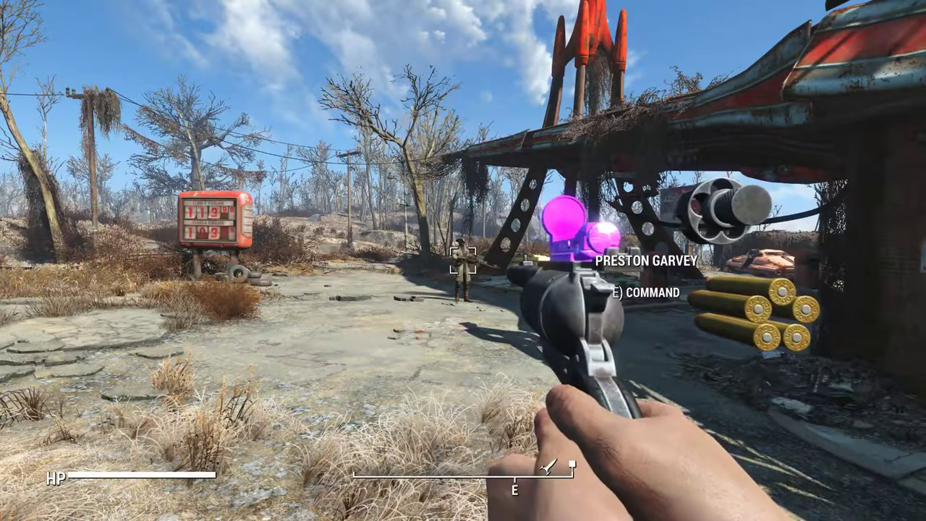
# Compare the reflex sight's zeroed height on the companion by switching repeatedly between the hip and aimed views
pyautogui.rightClick(462, 260)
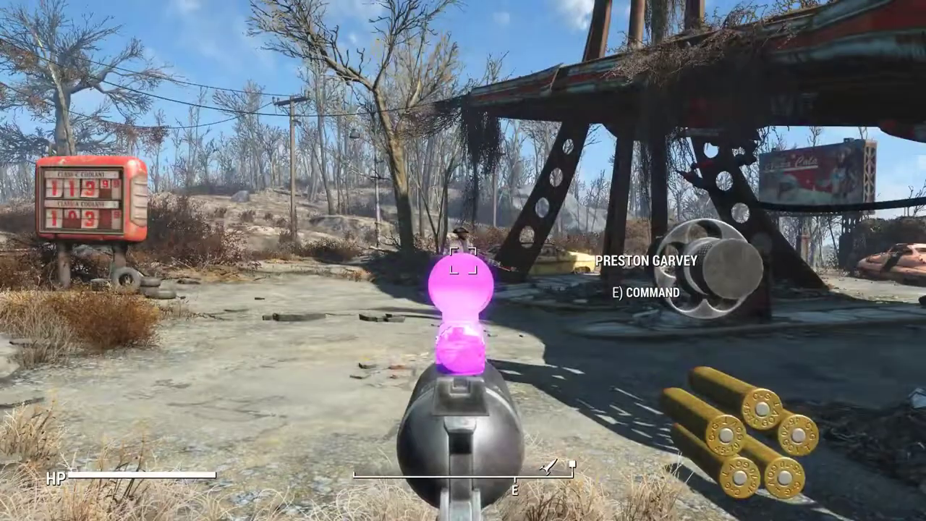
pyautogui.rightClick(462, 264)
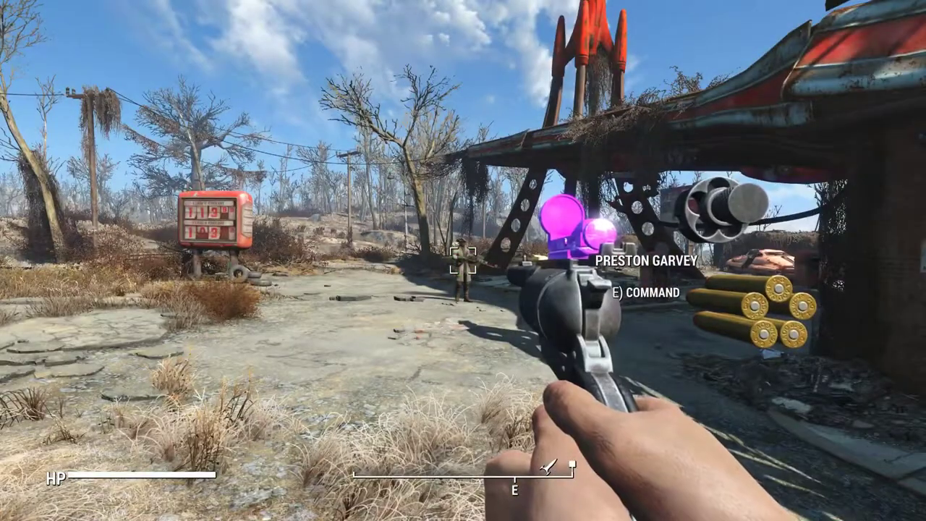
pyautogui.rightClick(463, 264)
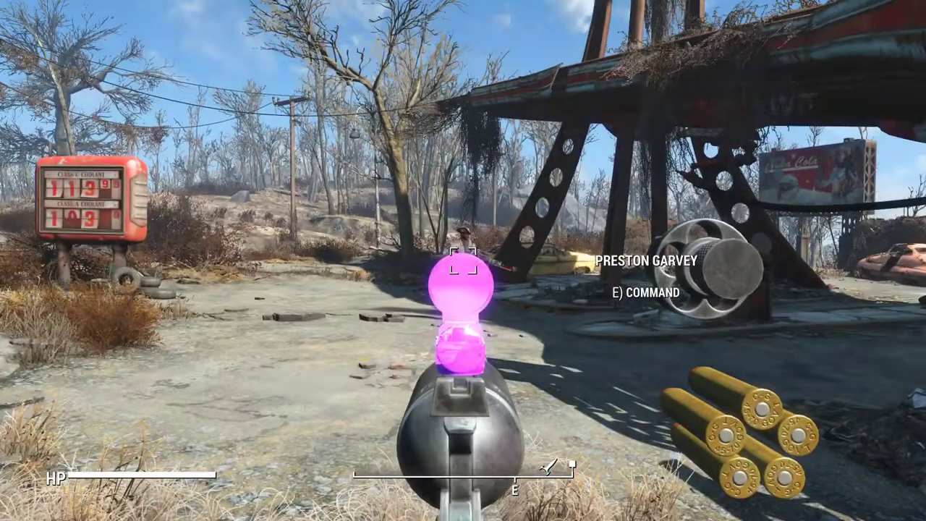
pyautogui.rightClick(463, 264)
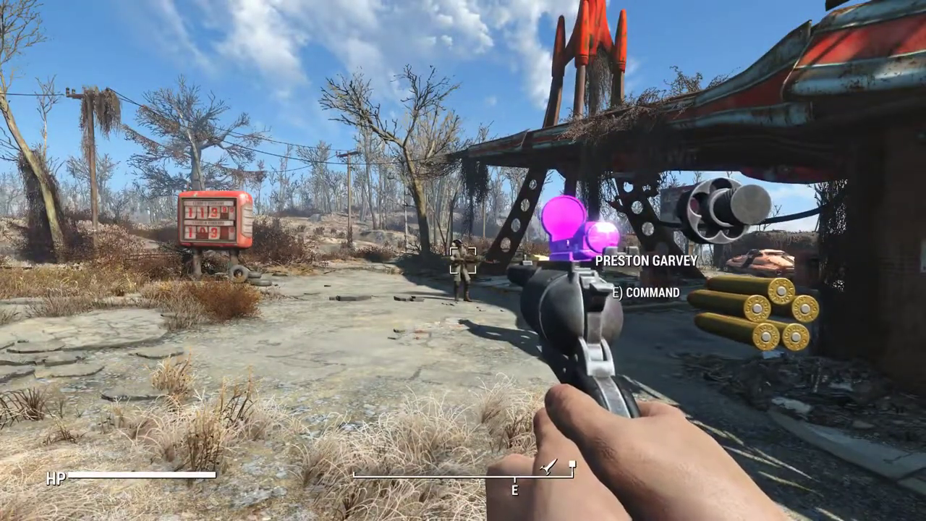
pyautogui.rightClick(463, 264)
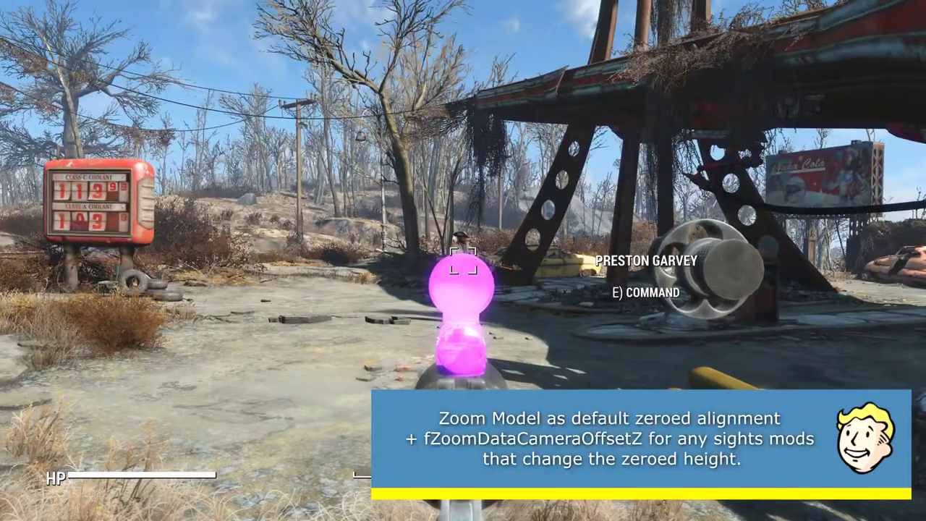
pyautogui.rightClick(463, 264)
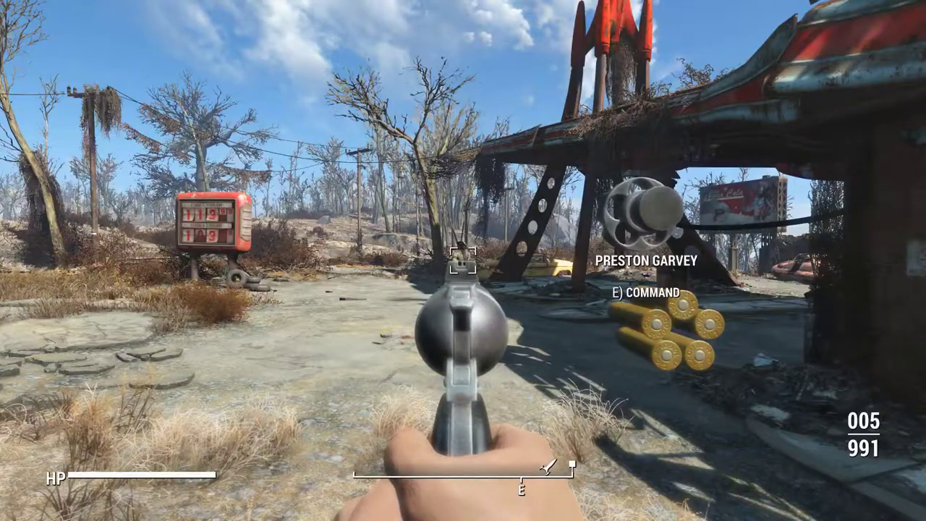
# Aim the revolver's iron sights at the companion repeatedly to check their zoomed alignment against the crosshair
pyautogui.moveTo(462, 260); pyautogui.dragTo(462, 260, button='right')
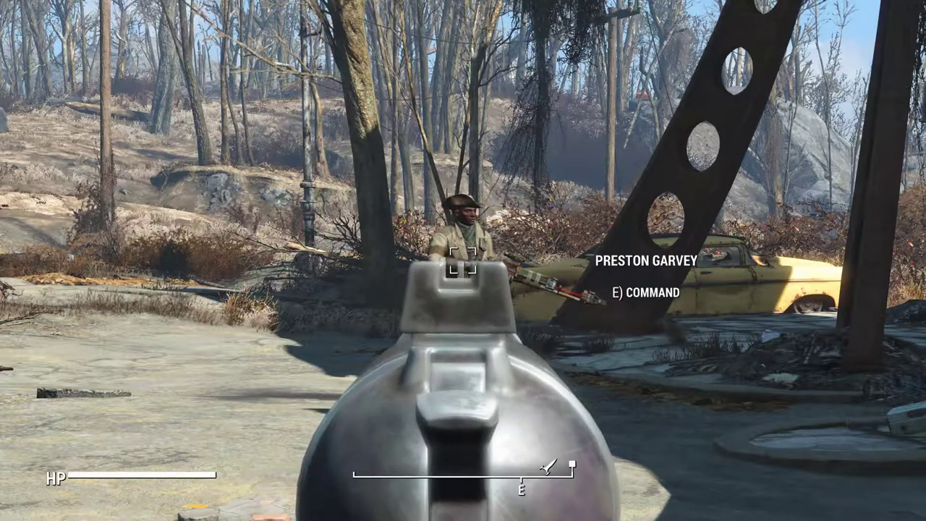
pyautogui.moveTo(463, 260); pyautogui.dragTo(463, 260, button='right')
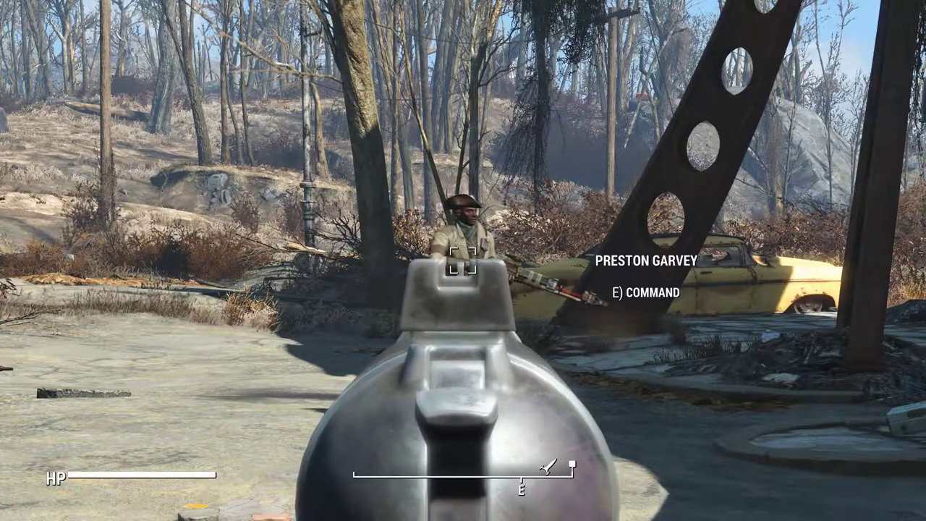
pyautogui.moveTo(463, 261); pyautogui.dragTo(463, 260, button='right')
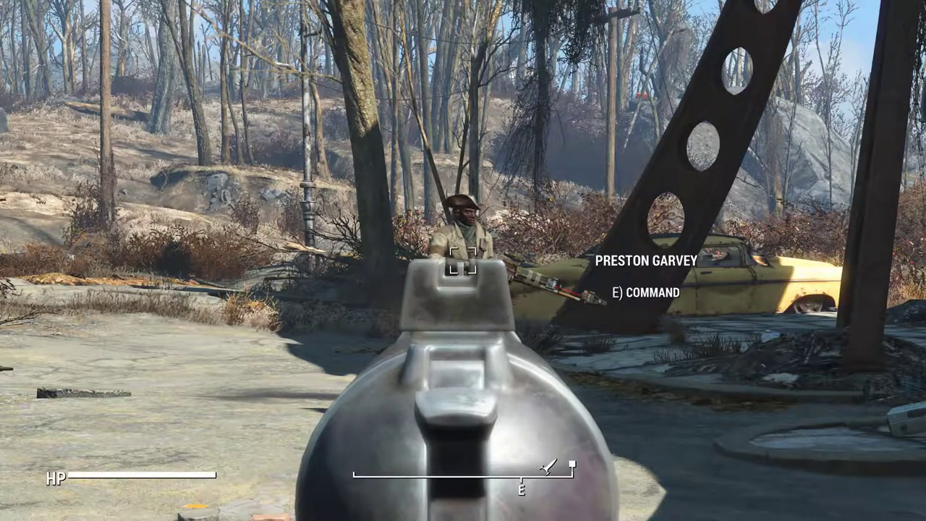
pyautogui.moveTo(463, 260); pyautogui.dragTo(463, 261, button='right')
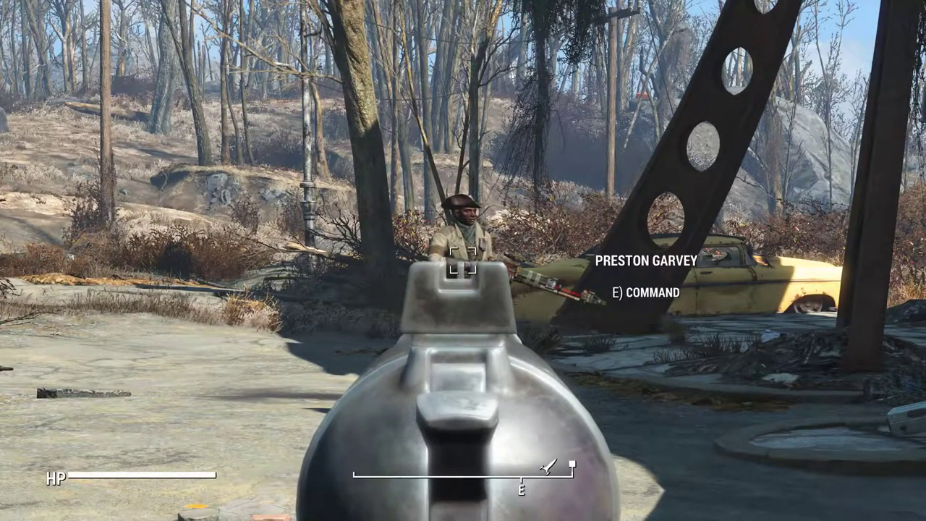
pyautogui.moveTo(463, 260); pyautogui.dragTo(462, 261, button='right')
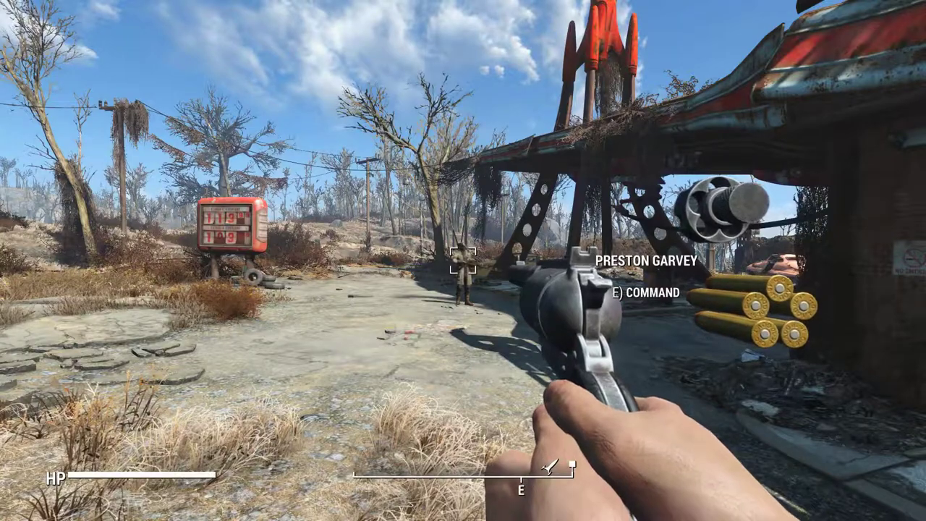
pyautogui.moveTo(462, 261); pyautogui.dragTo(462, 261, button='right')
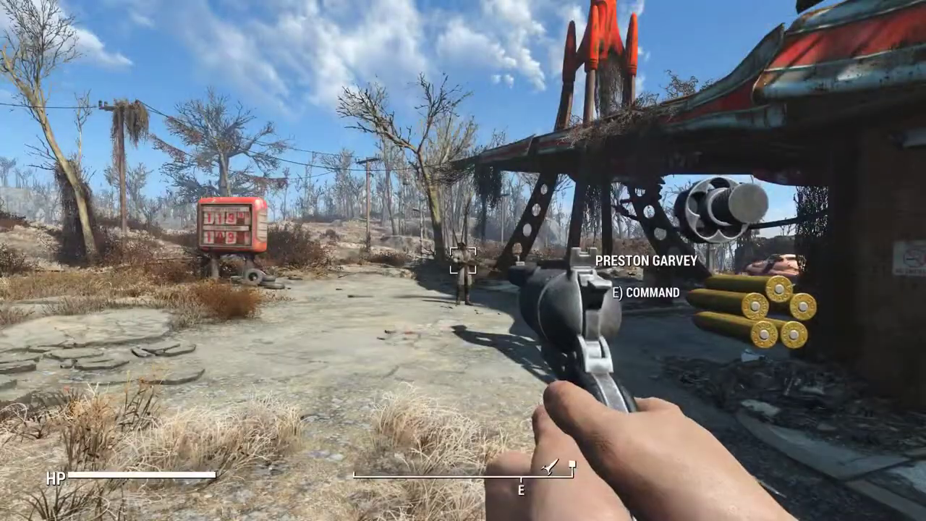
# Go back to the weapons workbench, fit the Reflex Sight on the Long Hunting Revolver Pistol and exit the station
pyautogui.press('w')
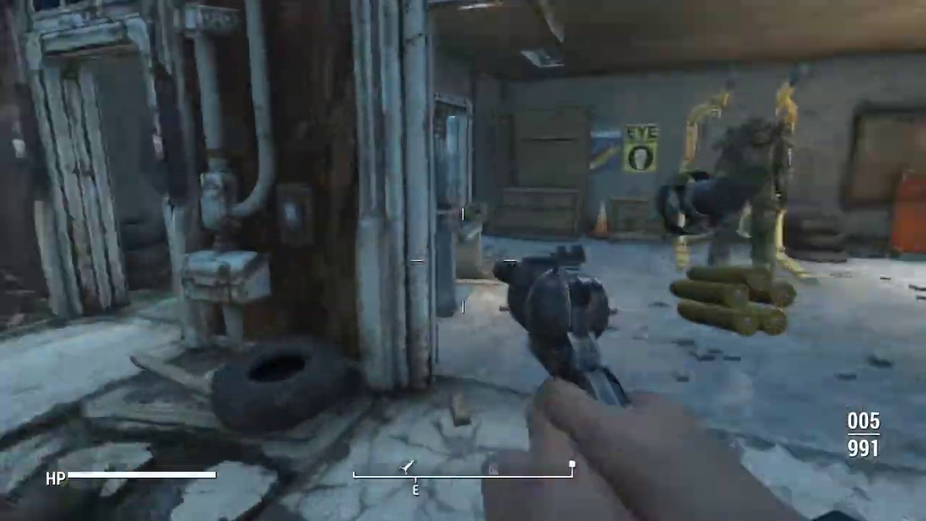
pyautogui.press('w')
pyautogui.press('e')
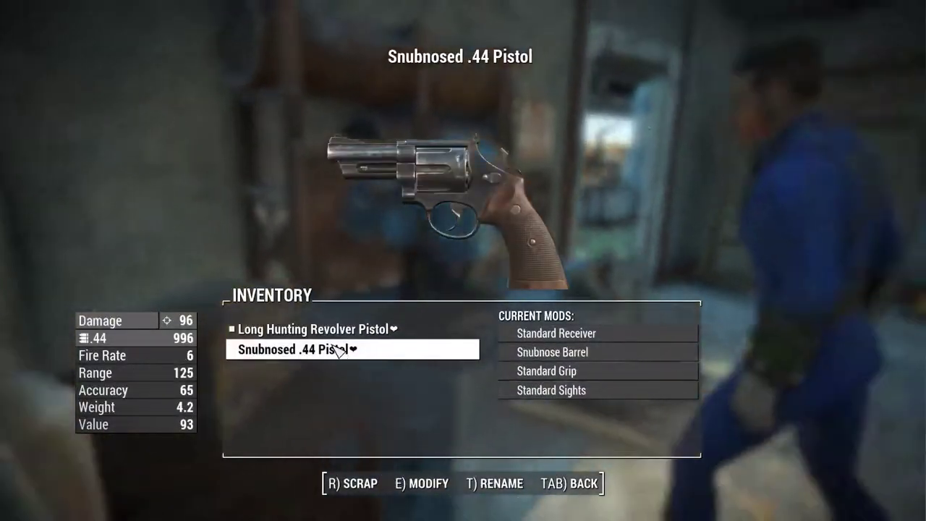
pyautogui.click(345, 331)
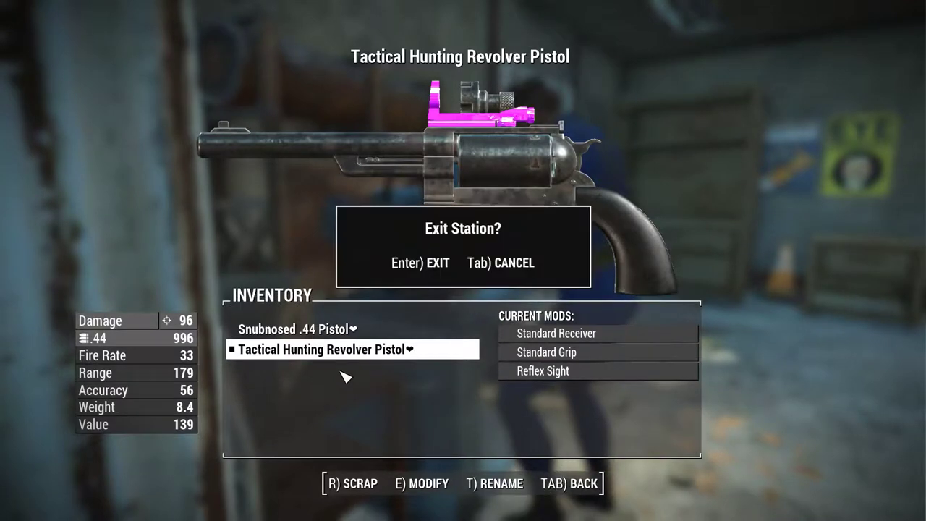
pyautogui.press('Tab')
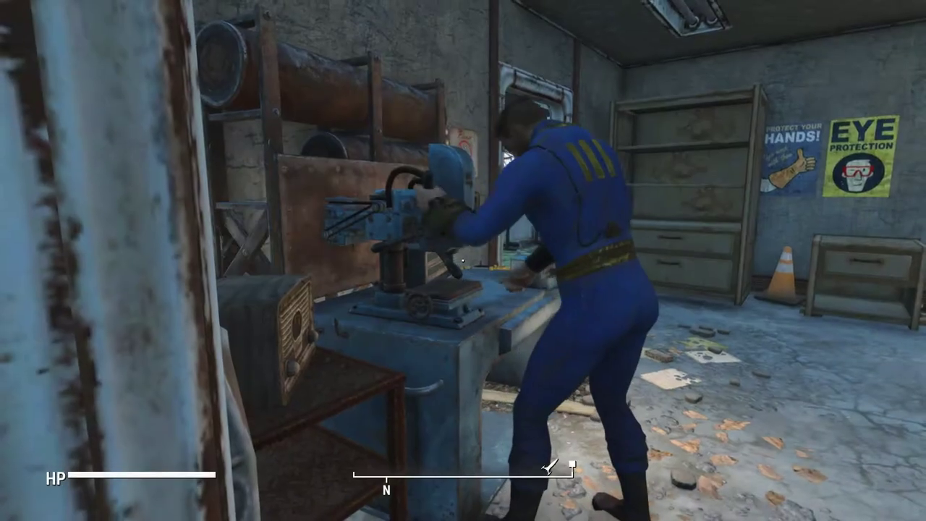
# Return to the forecourt with the Tactical Hunting Revolver Pistol drawn and check its reflex sight alignment on the companion
pyautogui.press('a')
pyautogui.press('r')
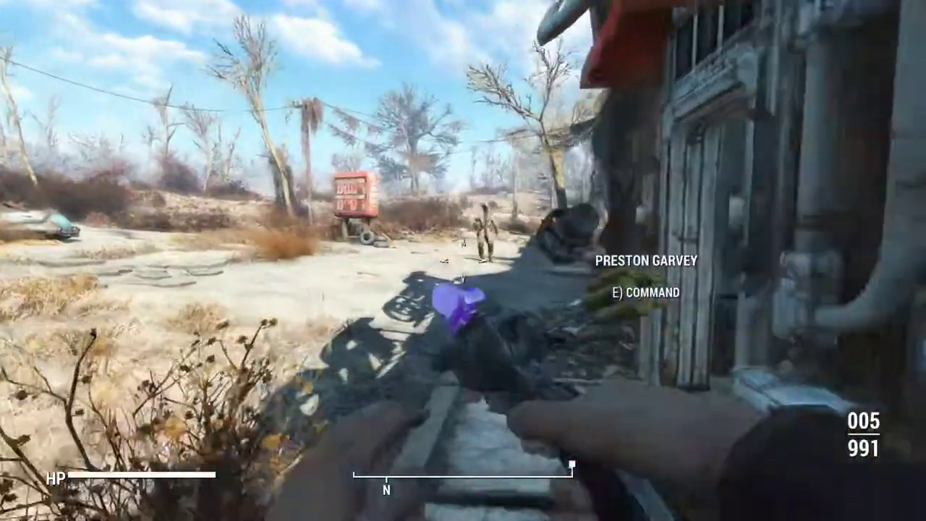
pyautogui.press('w')
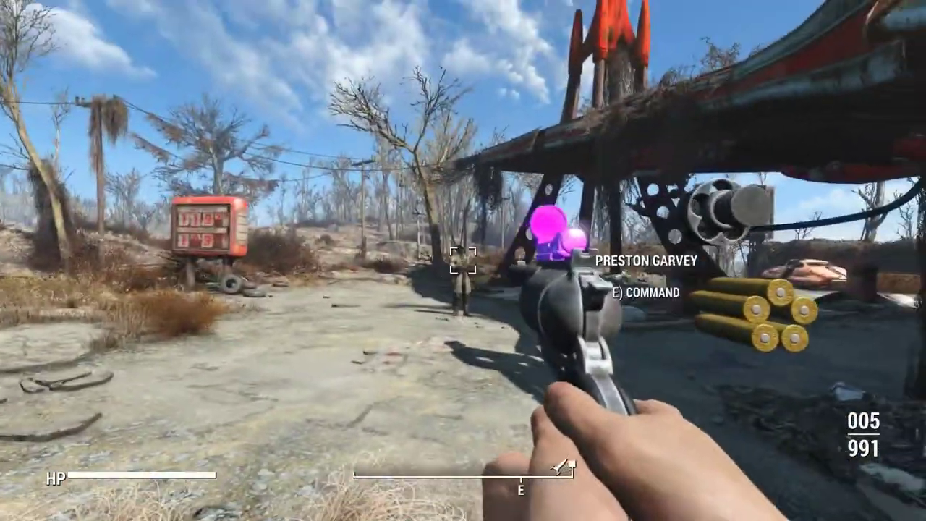
pyautogui.rightClick(462, 260)
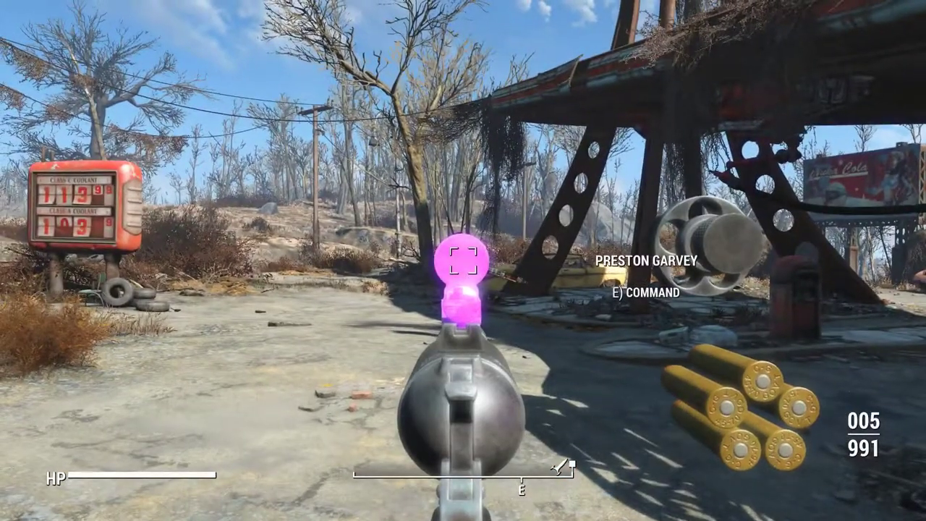
pyautogui.press('alt')
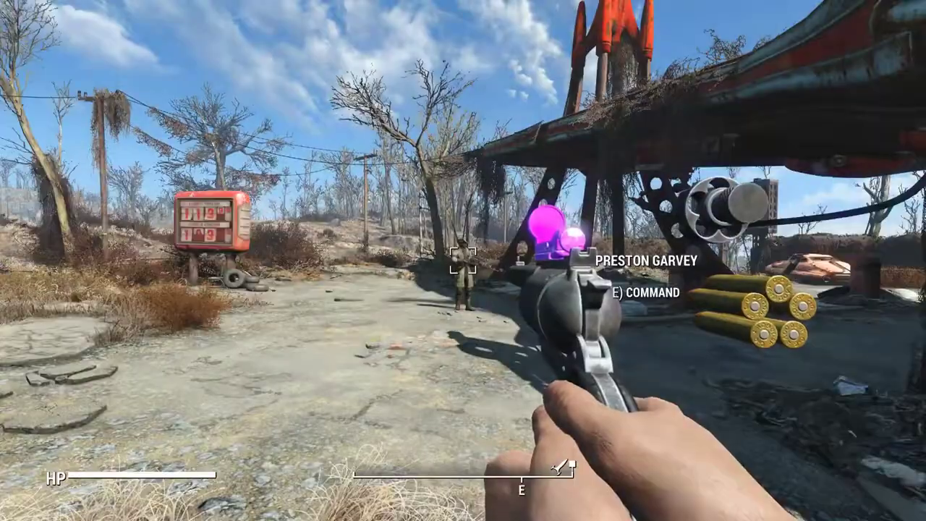
# Aim through the reflex sight beside the companion, fire all five rounds and reload the revolver
pyautogui.rightClick(463, 260)
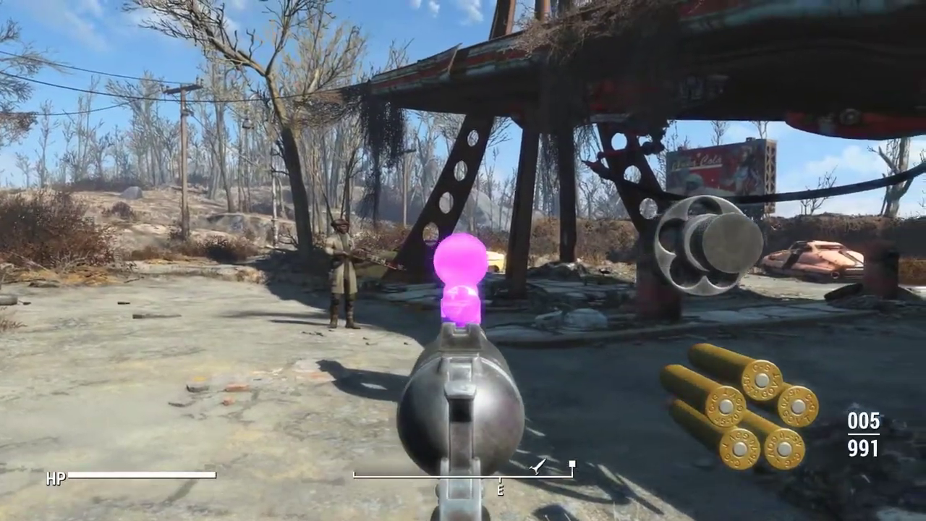
pyautogui.click(462, 261)
pyautogui.click(463, 260)
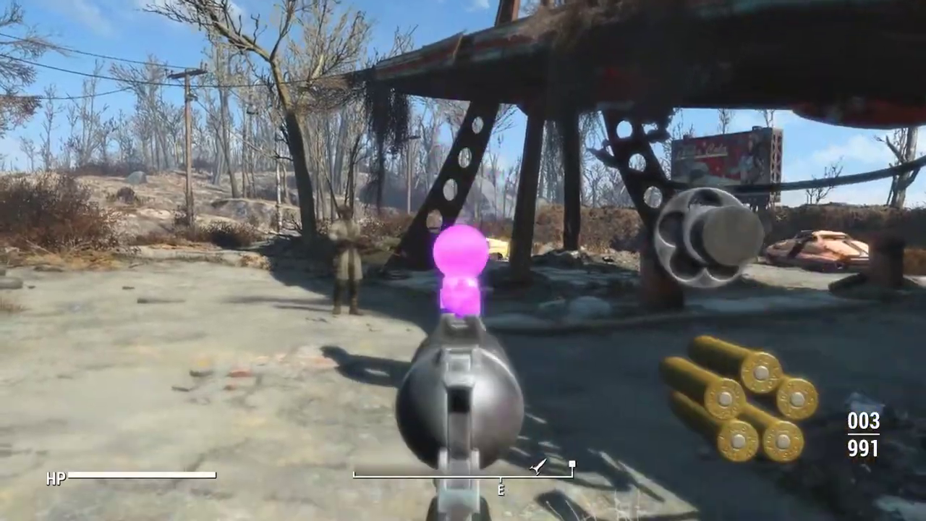
pyautogui.click(463, 260)
pyautogui.click(463, 260)
pyautogui.click(463, 260)
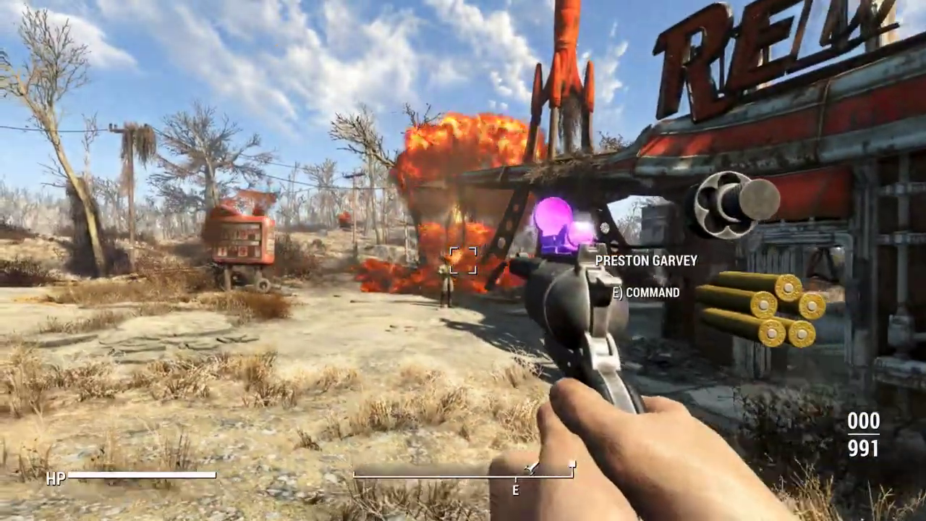
pyautogui.press('r')
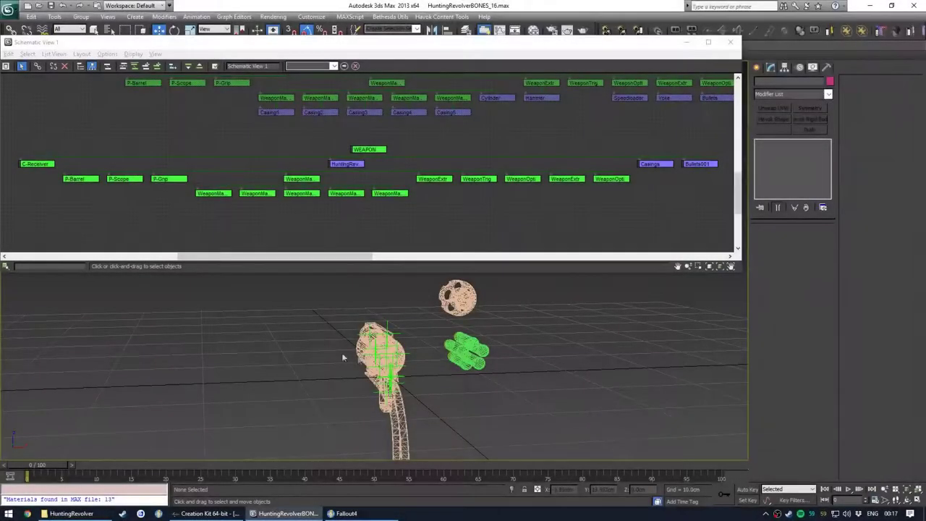
# In the 3ds Max schematic, select the C-Receiver, HuntingRev, Casings and Bullets001 nodes to review what sits under WEAPON
pyautogui.moveTo(430, 377)
pyautogui.mouseDown(button='middle')
pyautogui.moveTo(422, 374)
pyautogui.moveTo(436, 382)
pyautogui.mouseUp(button='middle')
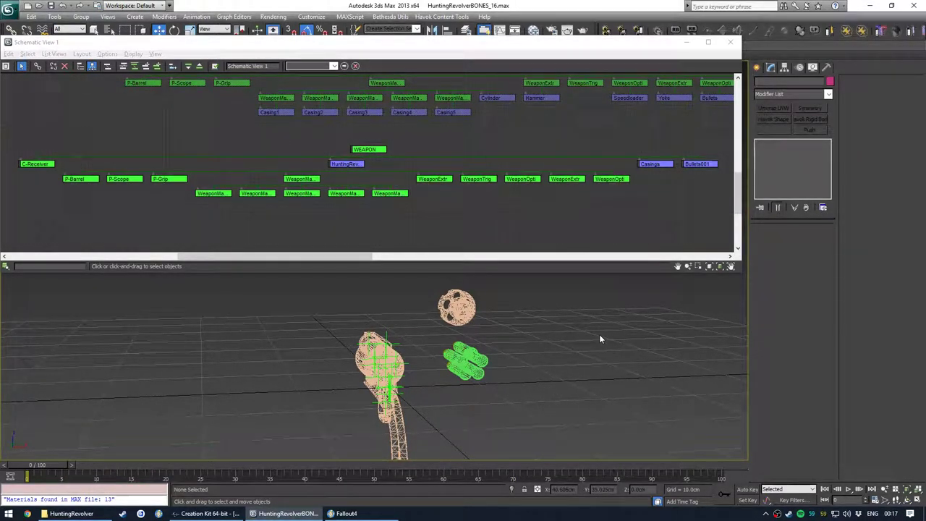
pyautogui.moveTo(395, 428); pyautogui.dragTo(391, 384, button='middle')
pyautogui.scroll(5, 390, 384)
pyautogui.scroll(-4, 376, 304)
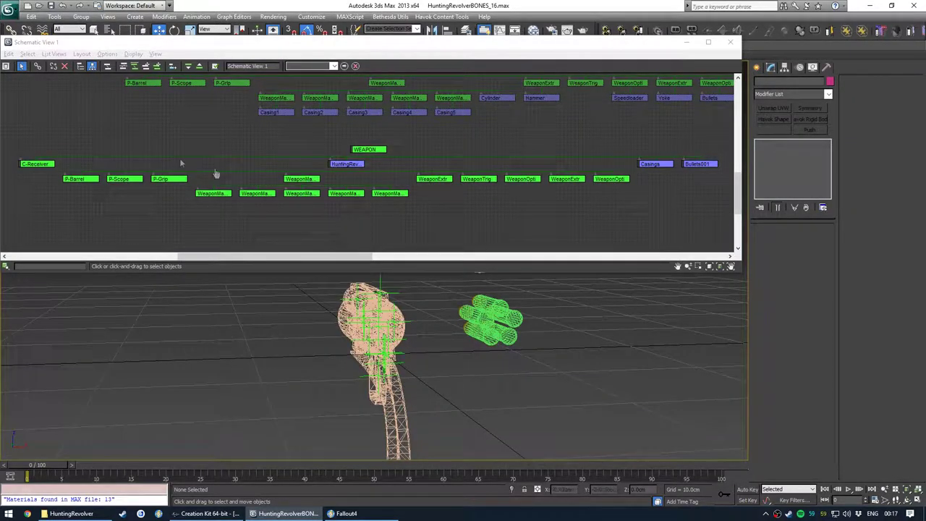
pyautogui.click(22, 164)
pyautogui.moveTo(279, 176); pyautogui.dragTo(698, 168)
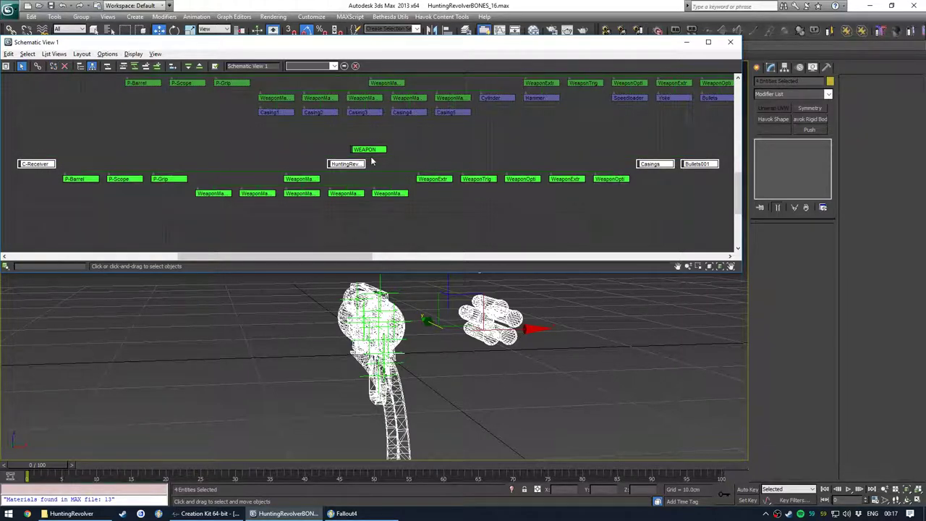
pyautogui.click(351, 164)
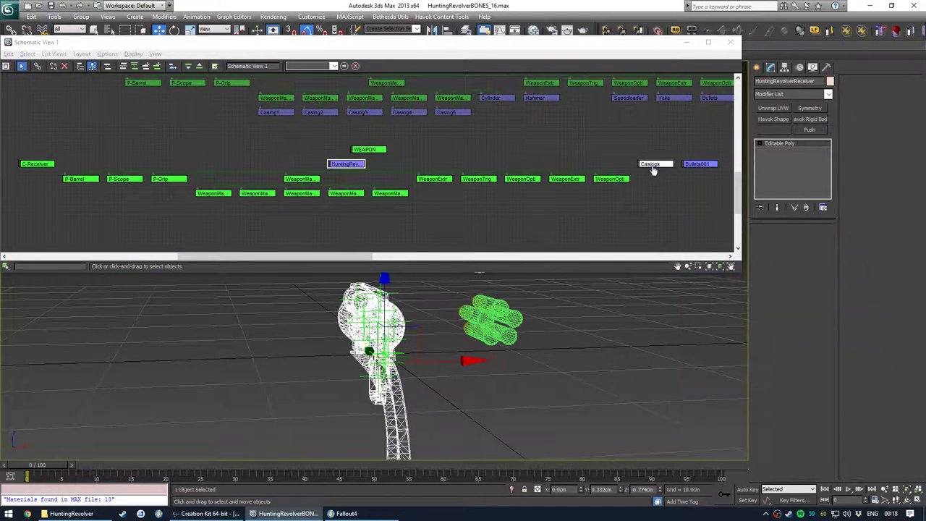
pyautogui.click(697, 164)
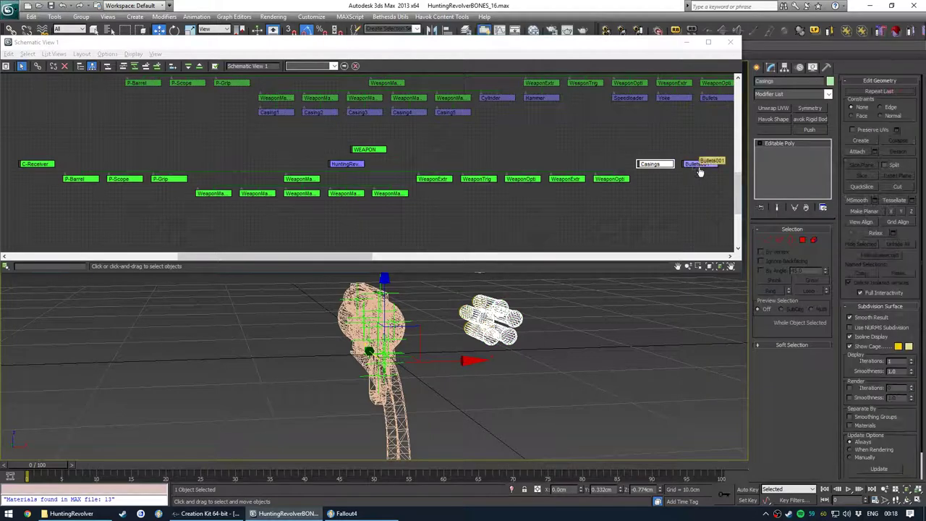
# Isolate the WEAPON point helper at the world origin, adjust its X position and restore the full scene
pyautogui.click(377, 151)
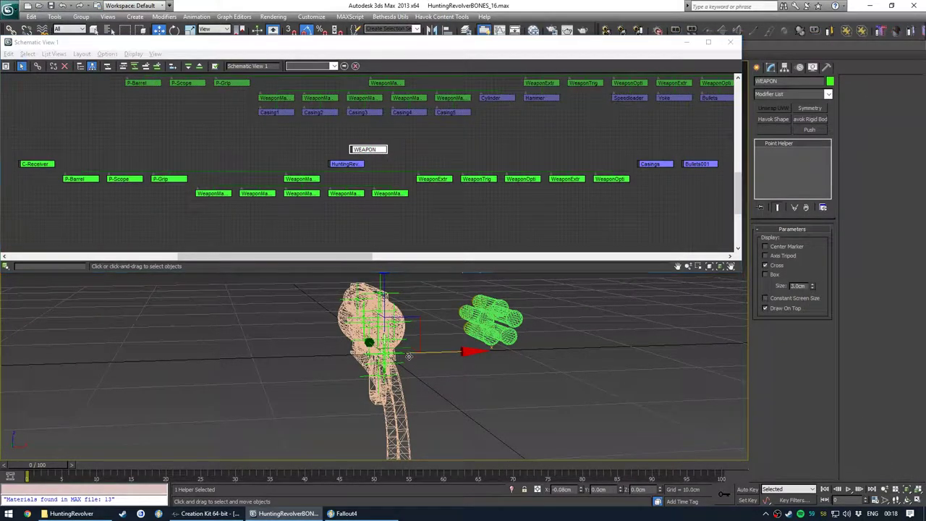
pyautogui.scroll(6, 409, 365)
pyautogui.hotkey('alt', 'q')
pyautogui.moveTo(374, 311); pyautogui.dragTo(444, 442, button='middle')
pyautogui.scroll(4, 378, 323)
pyautogui.moveTo(402, 305); pyautogui.dragTo(485, 444, button='middle')
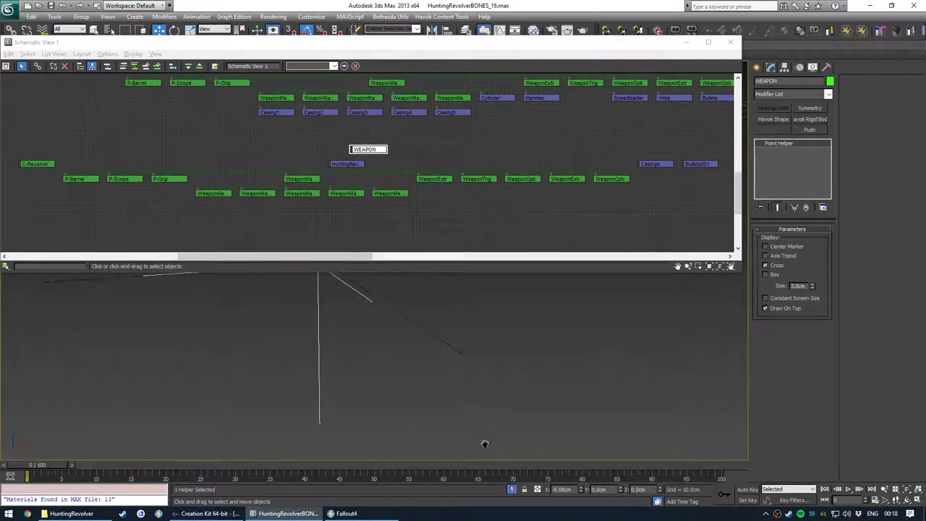
pyautogui.moveTo(415, 332); pyautogui.dragTo(470, 432, button='middle')
pyautogui.keyDown('alt'); pyautogui.moveTo(470, 432); pyautogui.dragTo(456, 423, button='middle'); pyautogui.keyUp('alt')
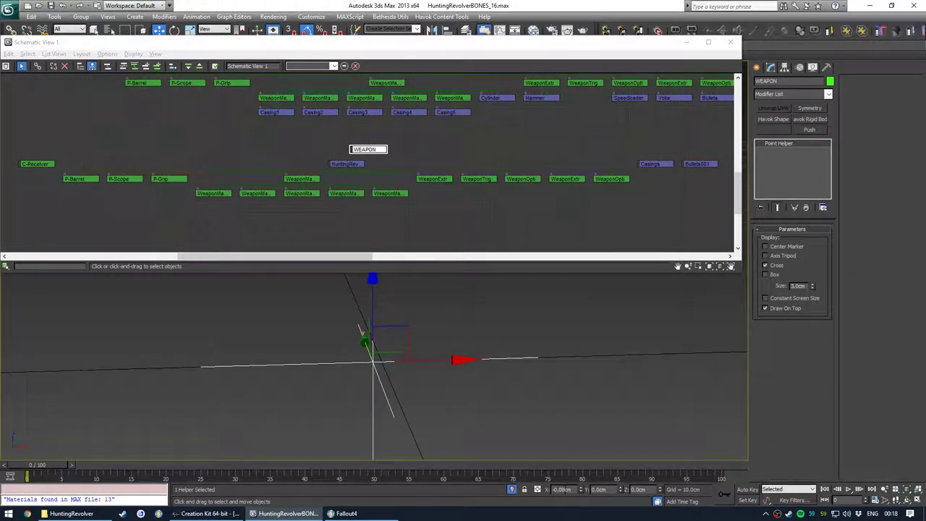
pyautogui.moveTo(580, 491); pyautogui.dragTo(581, 492)
pyautogui.click(315, 223)
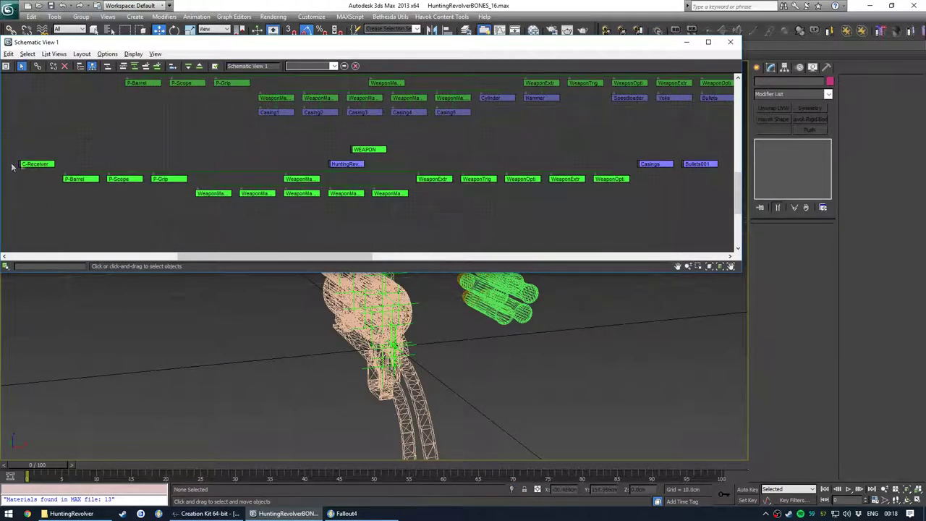
# Link the C-Receiver, HuntingRev, Casings and Bullets001 nodes to the WEAPON helper as their parent
pyautogui.moveTo(15, 163); pyautogui.dragTo(692, 171)
pyautogui.moveTo(692, 171); pyautogui.dragTo(700, 172, button='middle')
pyautogui.press('c')
pyautogui.moveTo(365, 166); pyautogui.dragTo(375, 152)
pyautogui.press('s')
pyautogui.click(394, 186)
pyautogui.moveTo(386, 192); pyautogui.dragTo(385, 189, button='middle')
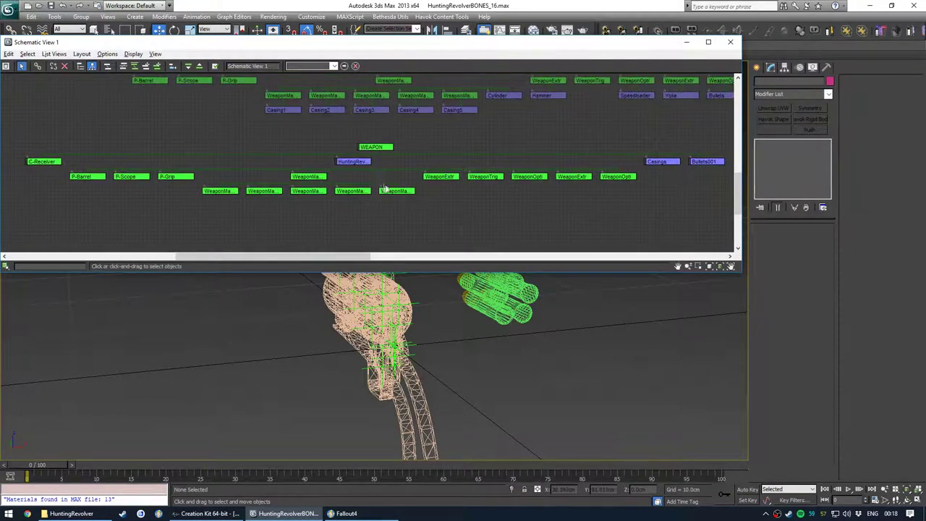
# Move the WEAPON helper with its linked revolver parts along X and snap it to 0 at the world origin
pyautogui.click(385, 149)
pyautogui.keyDown('alt'); pyautogui.moveTo(467, 364); pyautogui.dragTo(343, 391, button='middle'); pyautogui.keyUp('alt')
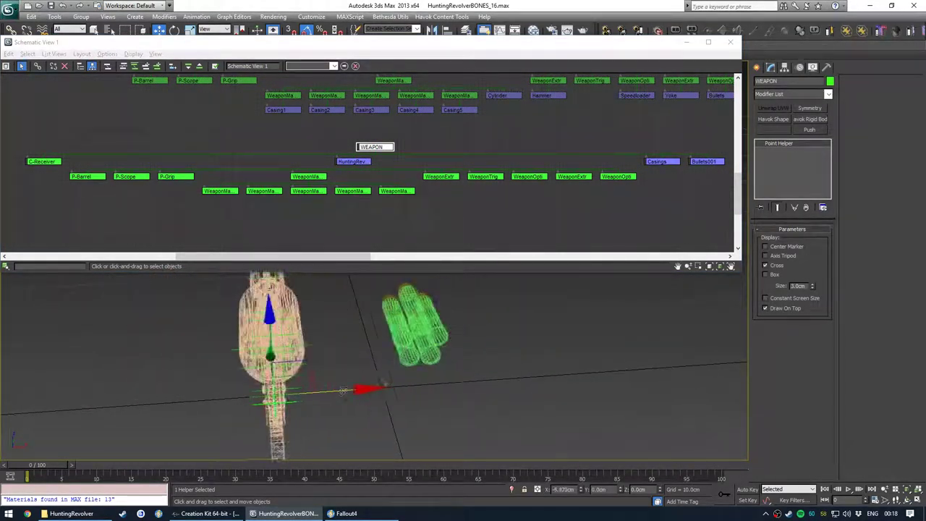
pyautogui.moveTo(344, 391); pyautogui.dragTo(382, 388)
pyautogui.press('s')
pyautogui.keyDown('alt'); pyautogui.moveTo(473, 410); pyautogui.dragTo(465, 389, button='middle'); pyautogui.keyUp('alt')
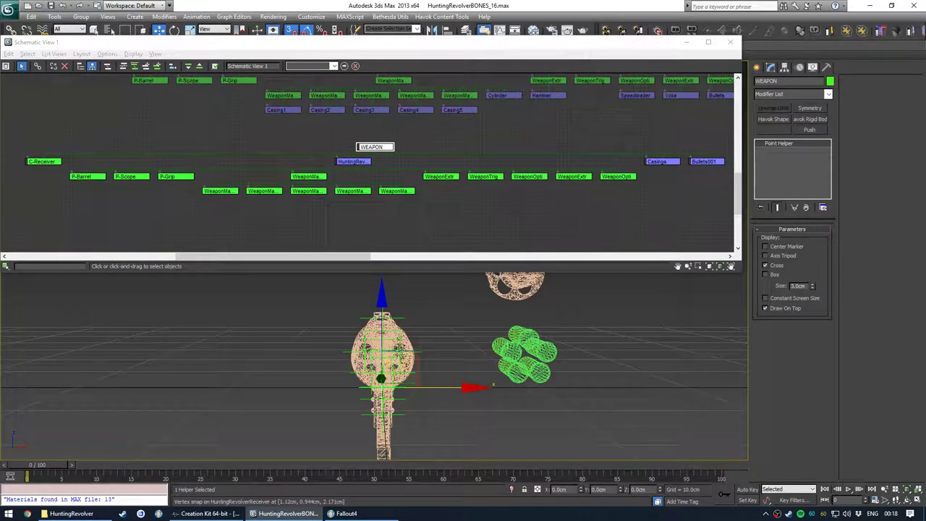
pyautogui.moveTo(392, 357); pyautogui.dragTo(406, 371, button='middle')
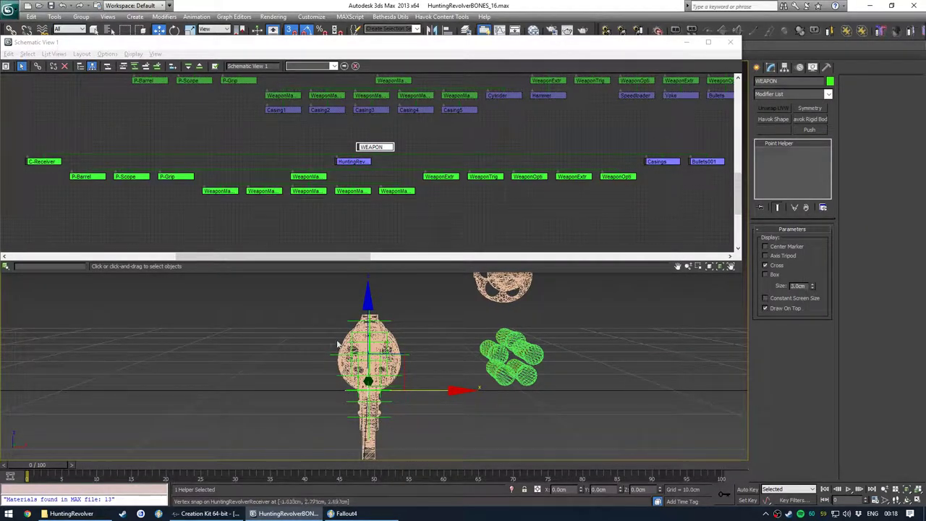
pyautogui.moveTo(431, 371)
pyautogui.keyDown('alt'); pyautogui.mouseDown(button='middle')
pyautogui.moveTo(411, 364)
pyautogui.moveTo(442, 382)
pyautogui.mouseUp(button='middle'); pyautogui.keyUp('alt')
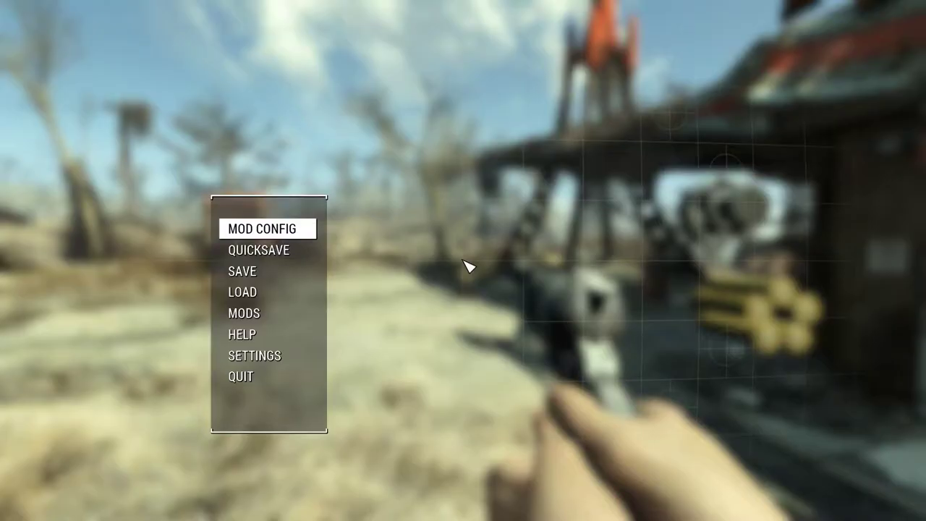
# Resume the game, aim the revolver over its iron sights and fire two rounds near the red filling-station sign
pyautogui.press('Escape')
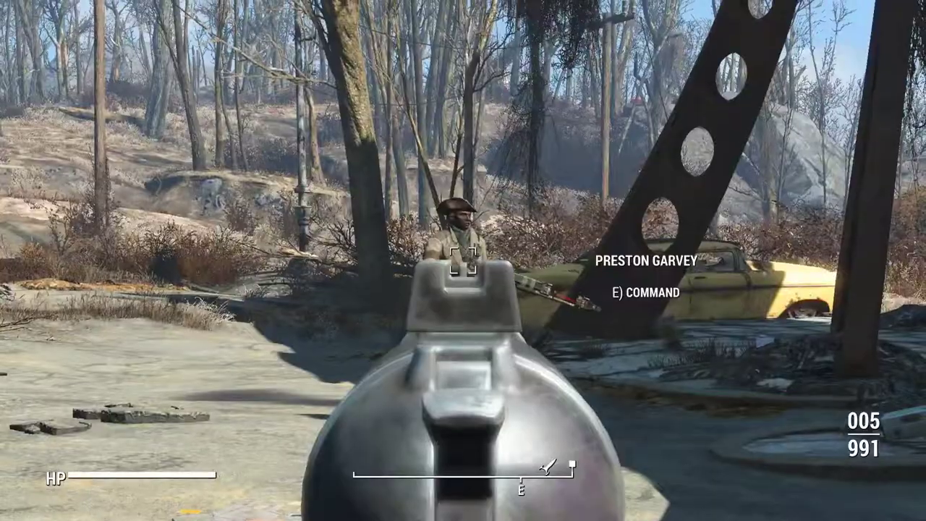
pyautogui.rightClick(463, 260)
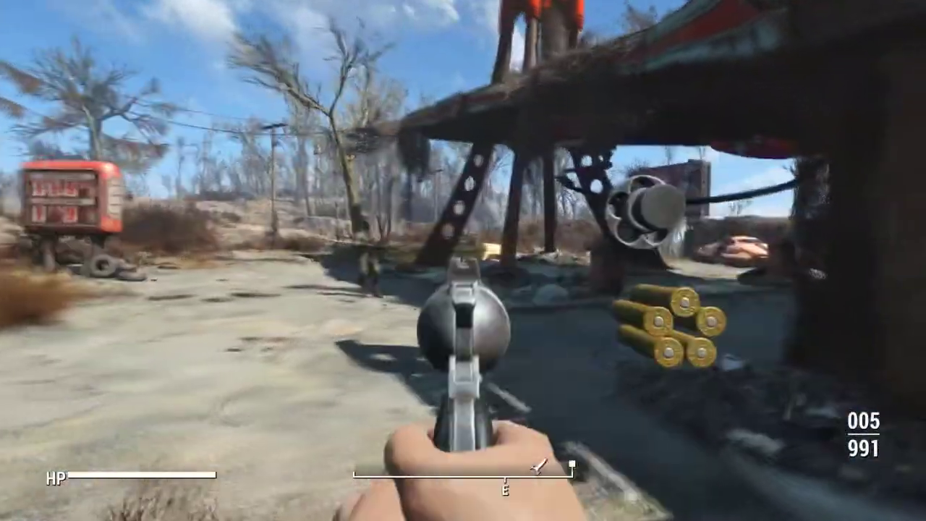
pyautogui.click(463, 260)
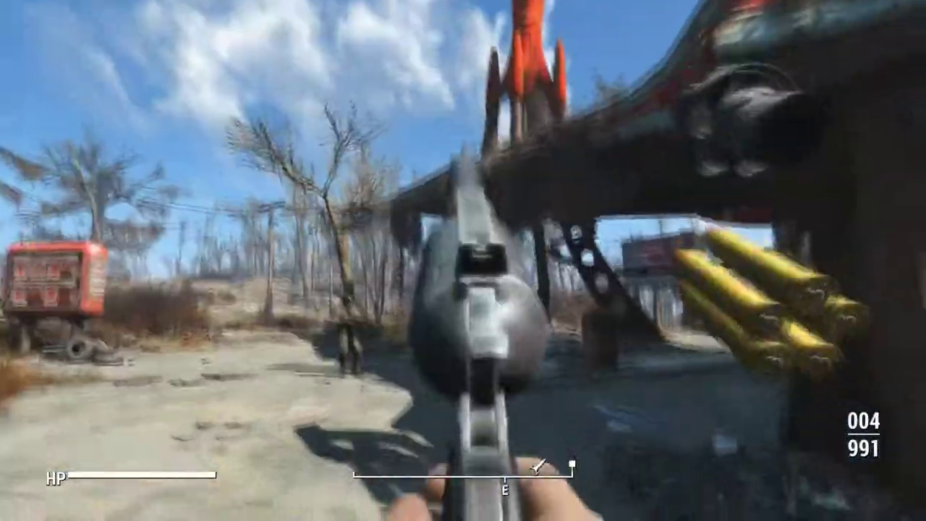
pyautogui.click(463, 261)
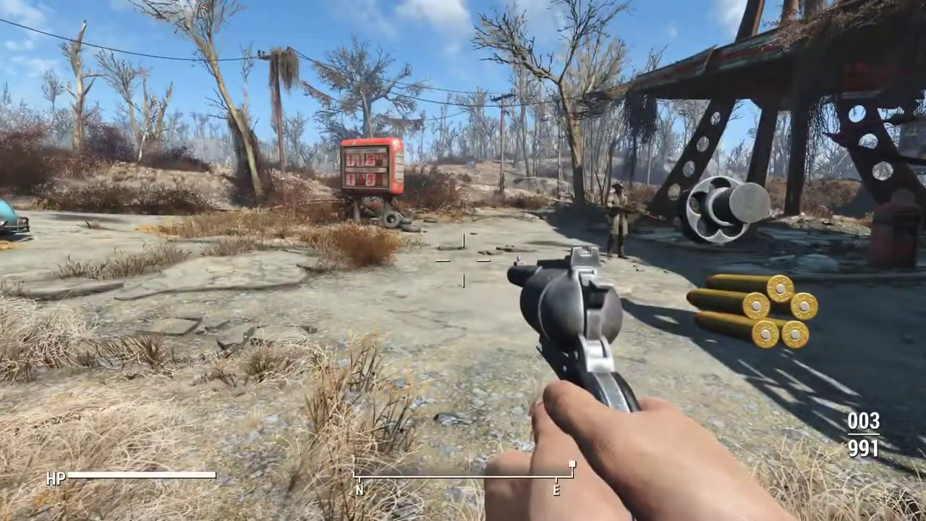
# Teleport to the debug shooting range with the coc console command and walk along the concrete barriers facing the targets
pyautogui.press('`')
pyautogui.write('coc debugran')
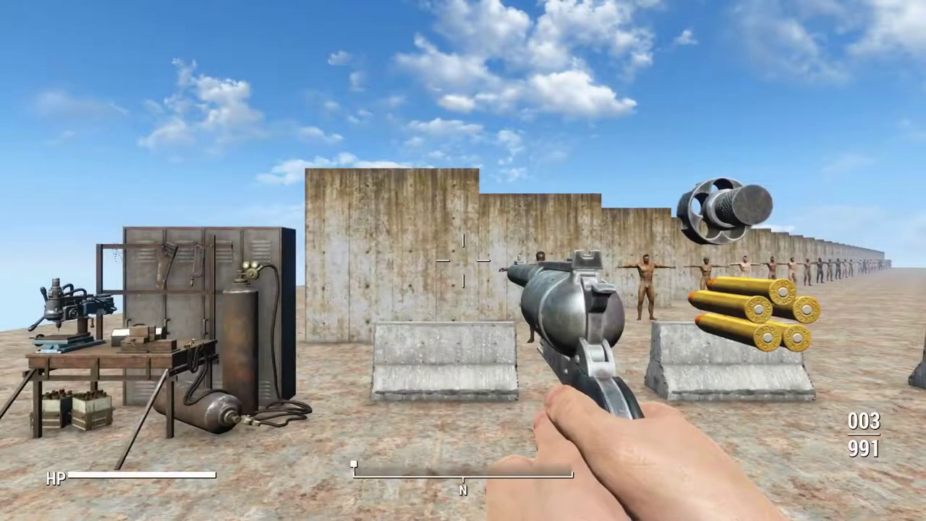
pyautogui.press('w')
pyautogui.press('d')
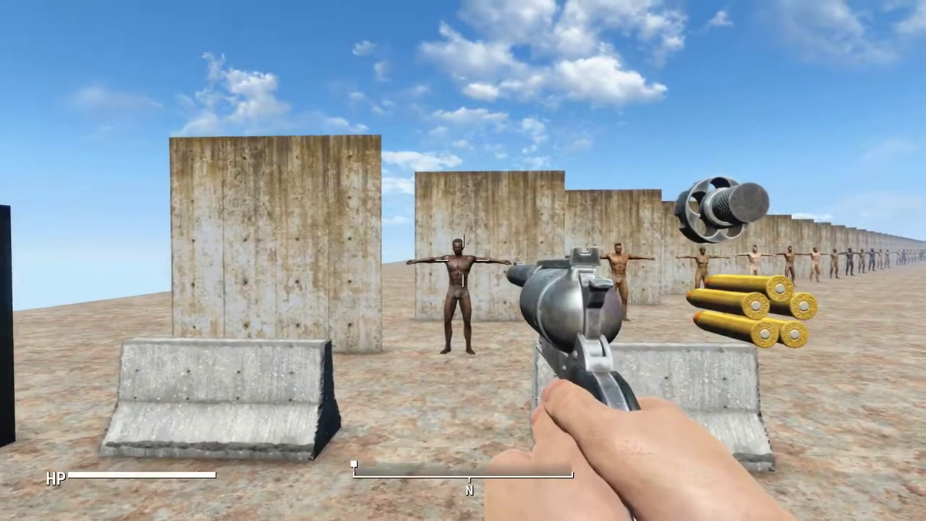
pyautogui.press('w')
pyautogui.press('w')
pyautogui.press('d')
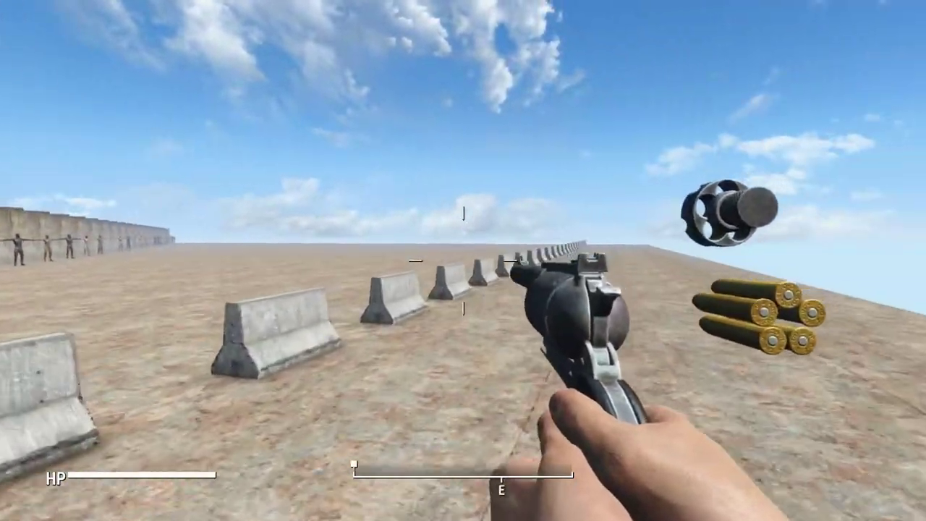
pyautogui.press('w')
pyautogui.press('d')
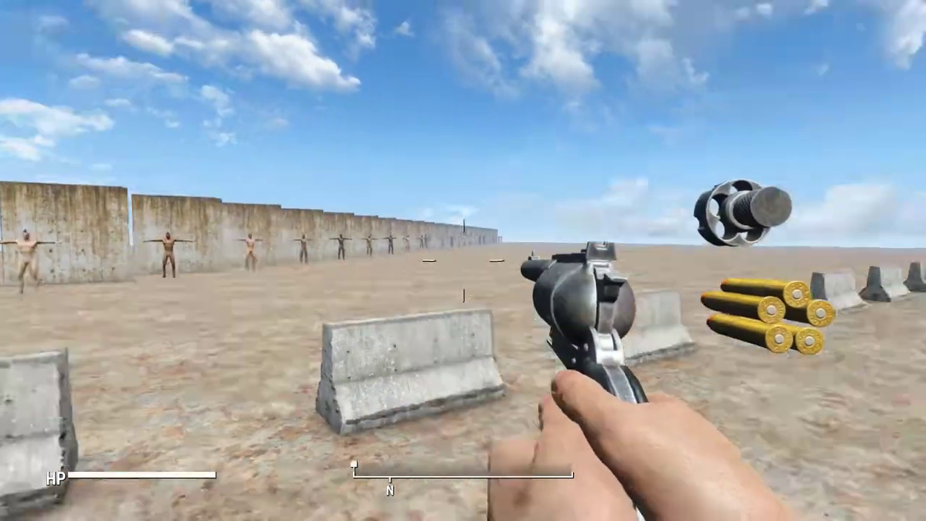
pyautogui.press('d')
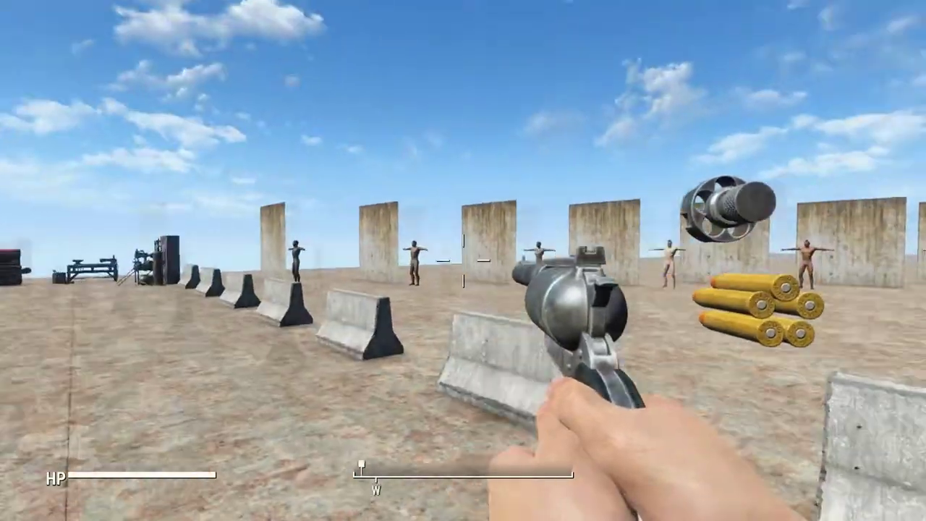
pyautogui.press('w')
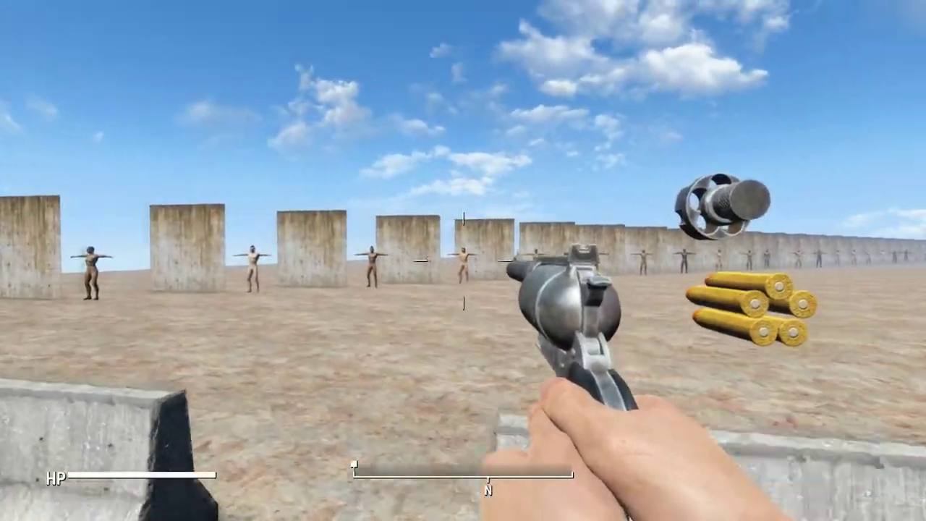
pyautogui.press('d')
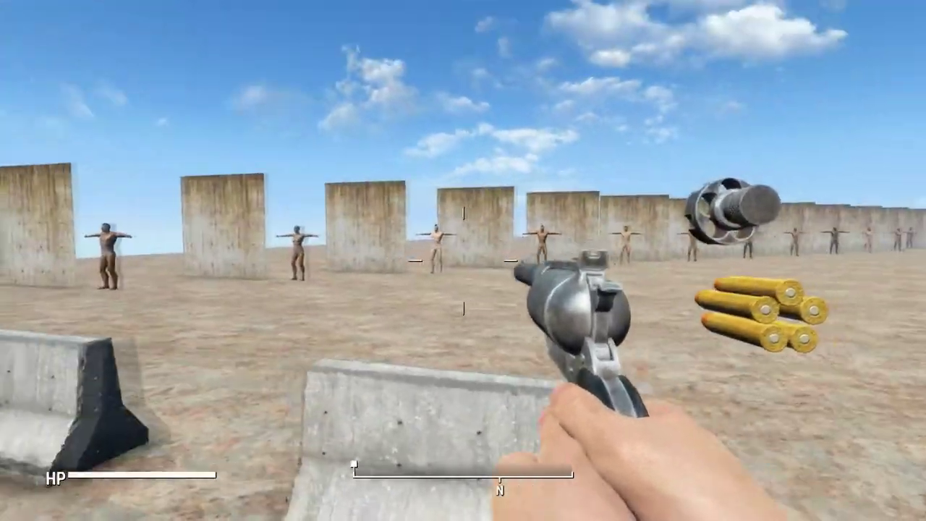
pyautogui.press('a')
pyautogui.press('w')
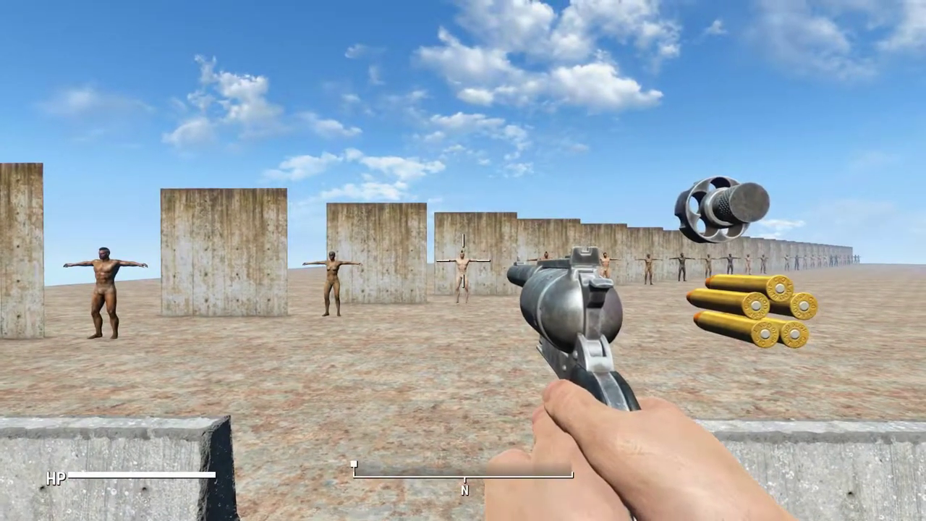
# Strafe and step back and forth behind the barriers to examine how the revolver is held while moving
pyautogui.press('a')
pyautogui.press('s')
pyautogui.press('w')
pyautogui.press('s')
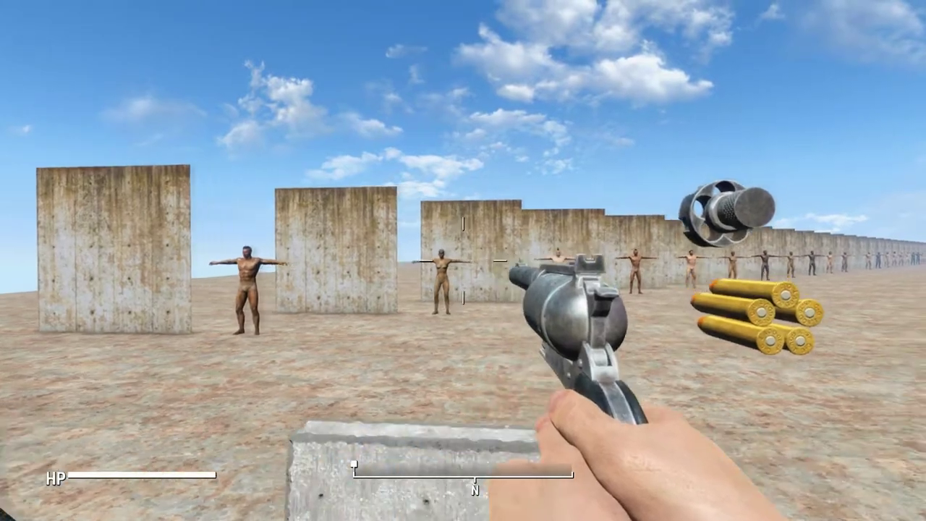
pyautogui.press('s')
pyautogui.press('a')
pyautogui.press('s')
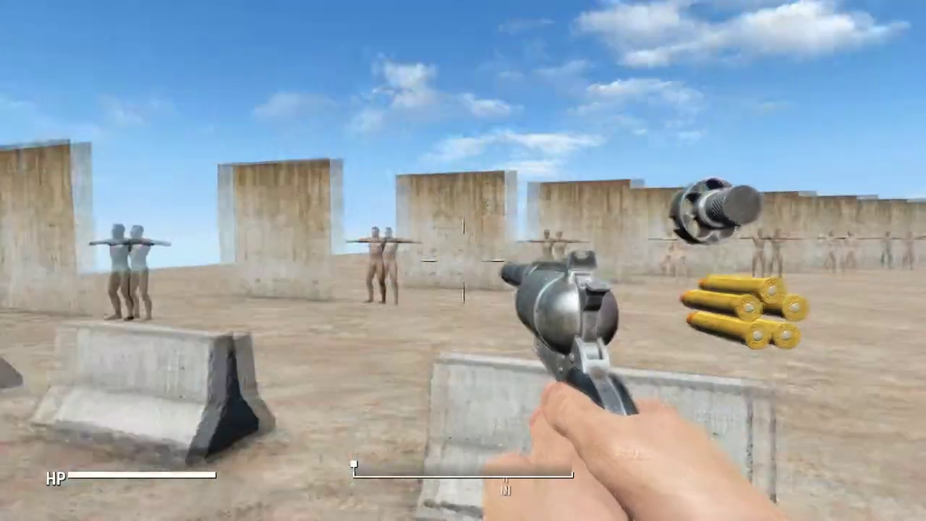
pyautogui.press('w')
pyautogui.press('a')
pyautogui.press('s')
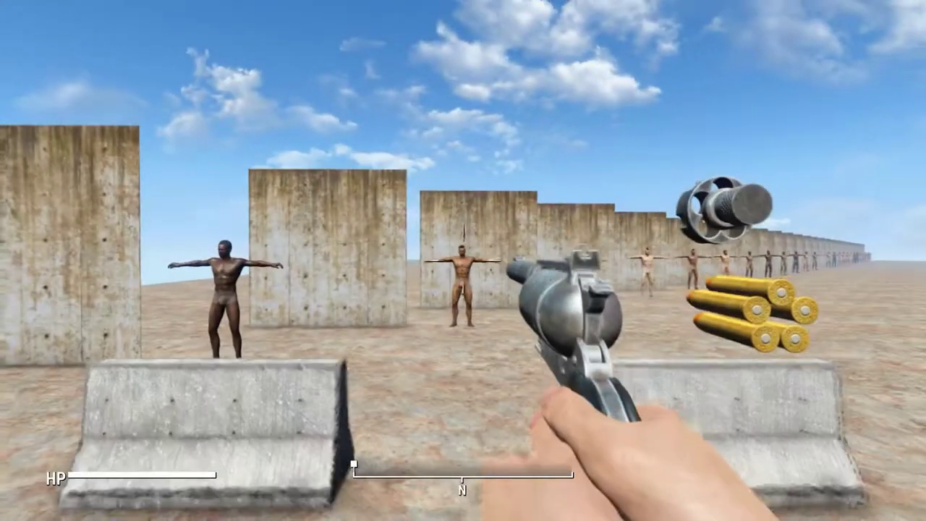
pyautogui.press('a')
pyautogui.press('d')
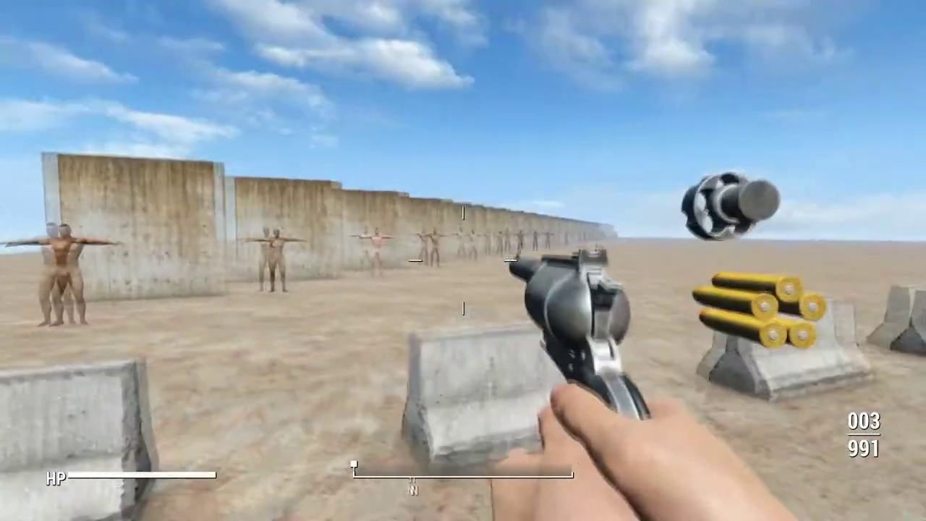
pyautogui.press('d')
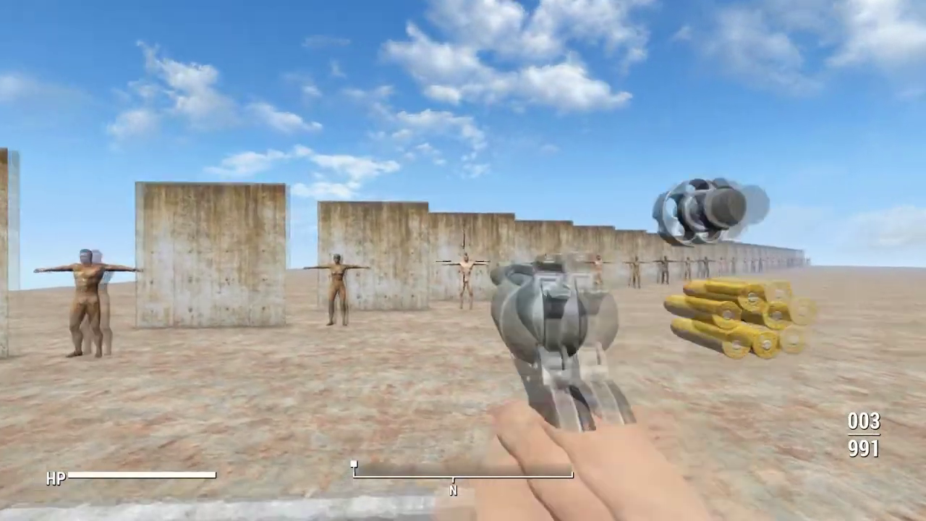
# Fire the three remaining revolver rounds at the range targets and reload the cylinder
pyautogui.press('w')
pyautogui.click(463, 261)
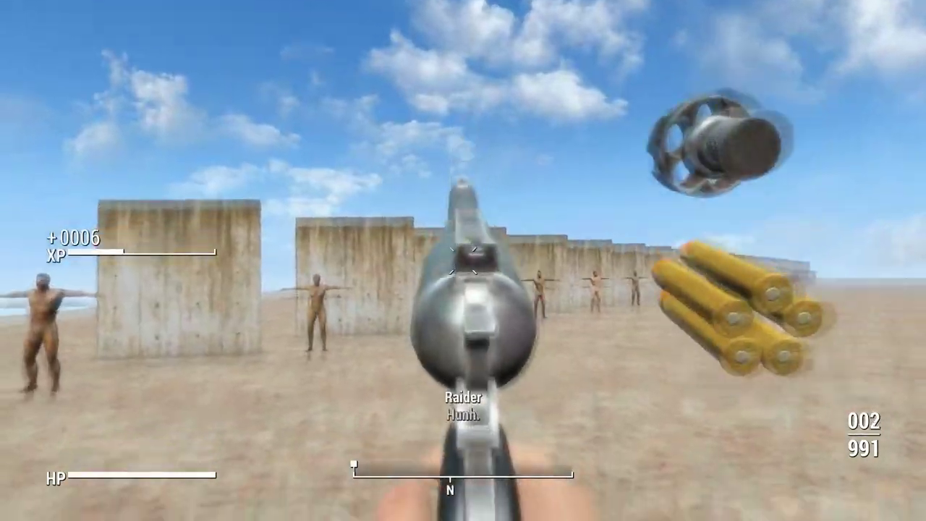
pyautogui.press('d')
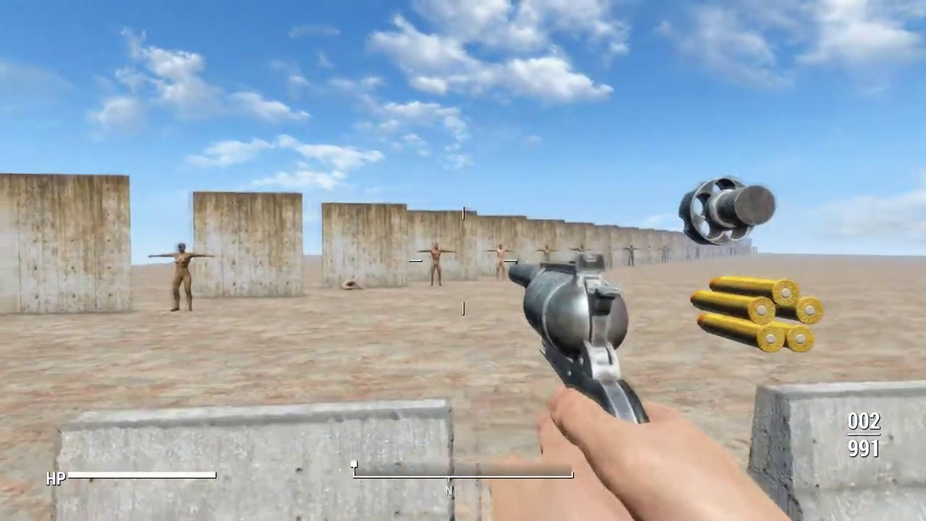
pyautogui.click(463, 260)
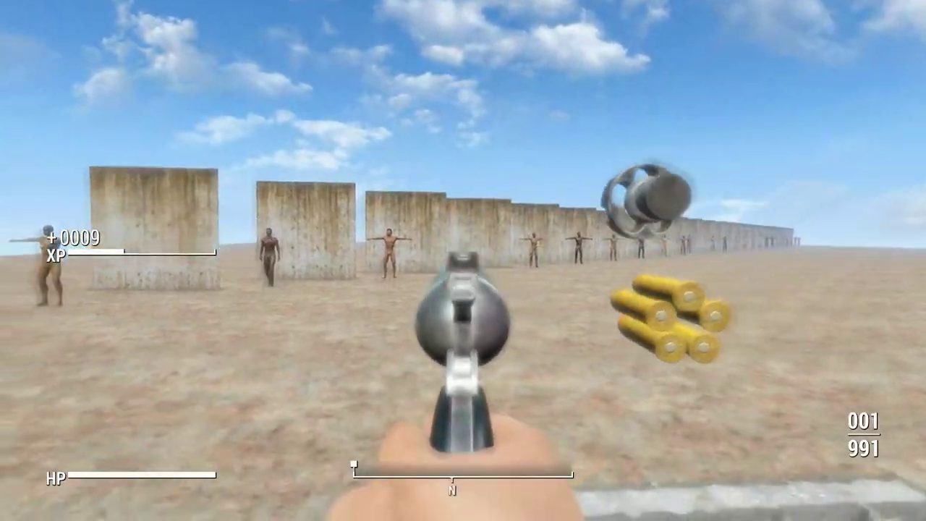
pyautogui.click(463, 261)
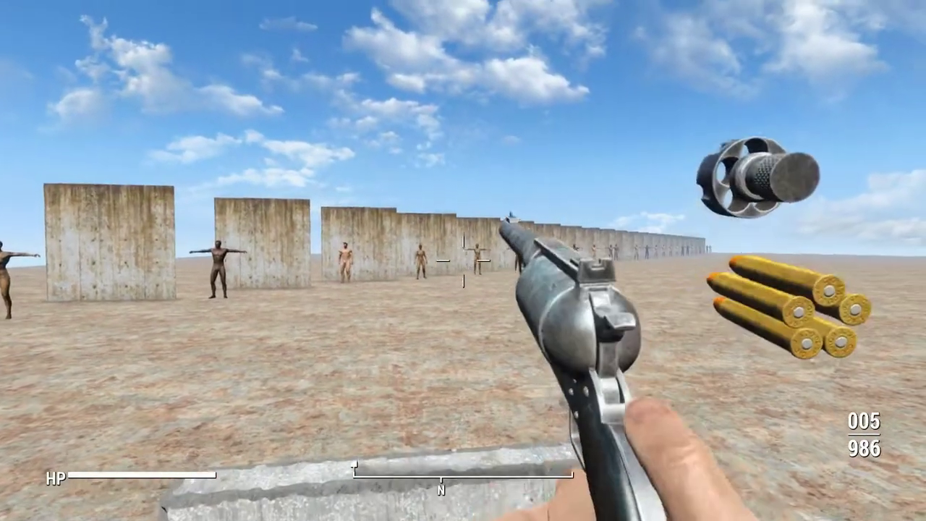
# Shoot a full five-round cylinder at the standing targets to check recoil and aim, ending with a reload
pyautogui.click(462, 260)
pyautogui.click(463, 261)
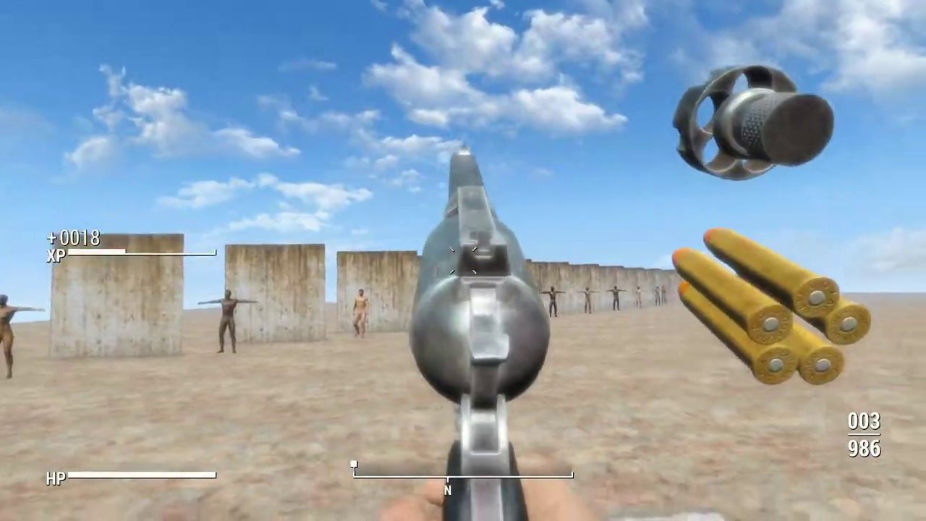
pyautogui.click(462, 260)
pyautogui.click(463, 260)
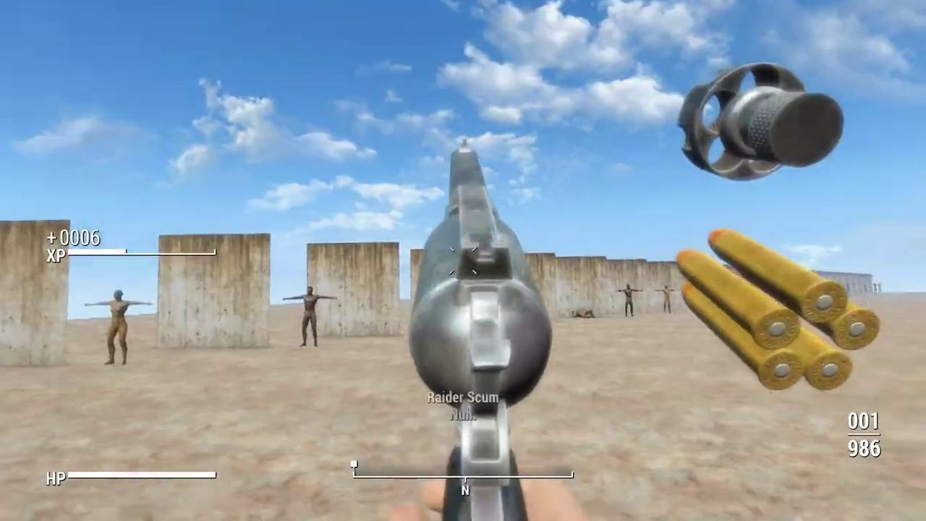
pyautogui.click(463, 261)
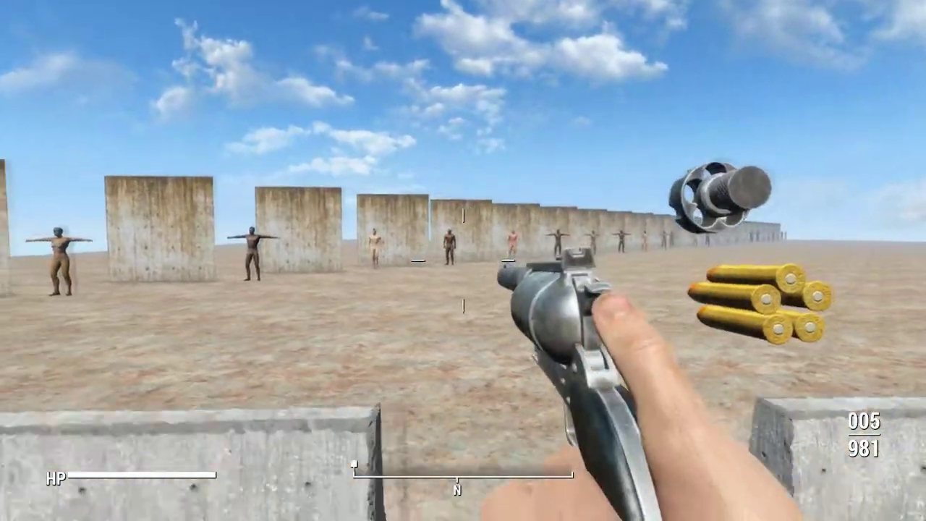
# Step forward, fire another five rounds from the hip at the targets and reload
pyautogui.press('w')
pyautogui.click(463, 261)
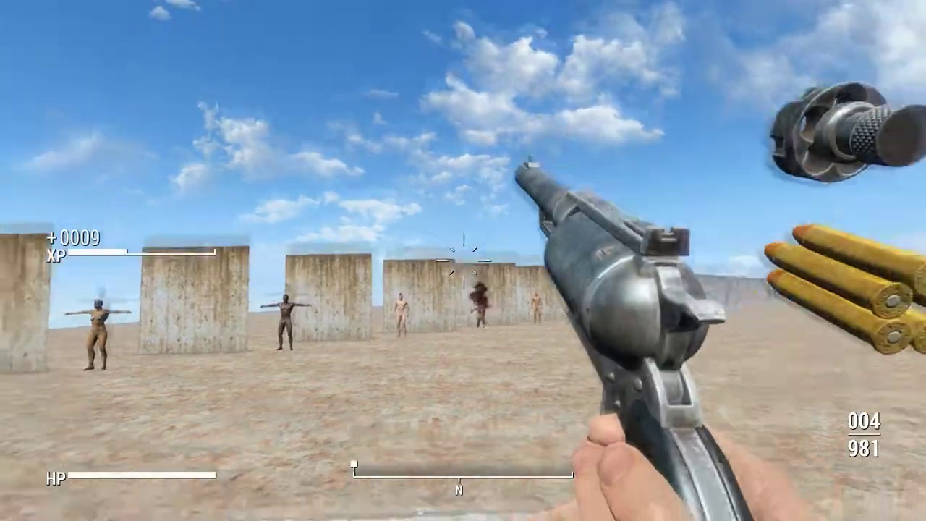
pyautogui.click(463, 260)
pyautogui.click(463, 260)
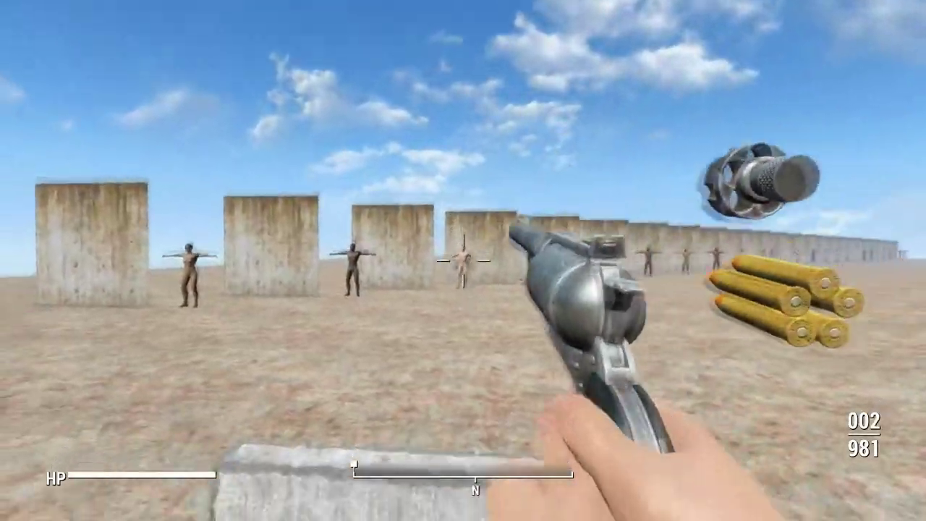
pyautogui.click(463, 260)
pyautogui.click(463, 260)
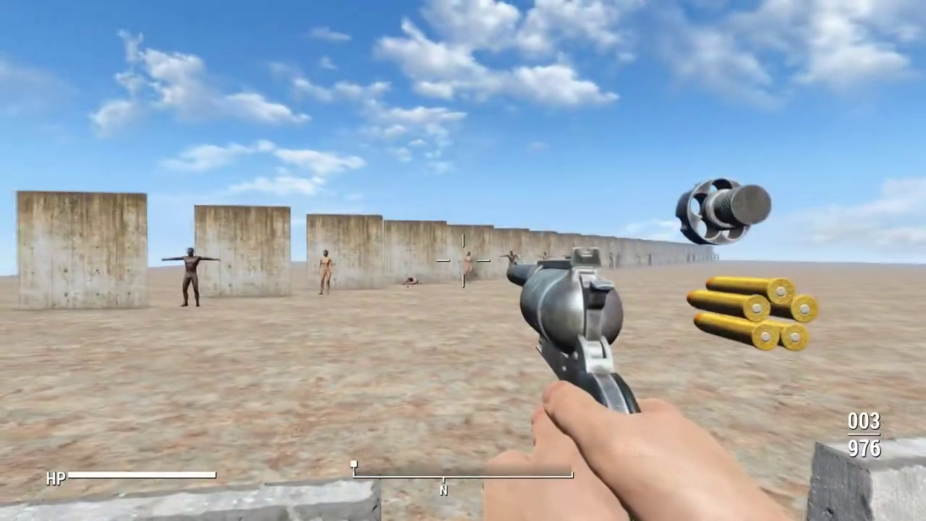
# Continue firing the custom revolver at the targets, and fire one shot from the six-round revolver to compare
pyautogui.click(463, 260)
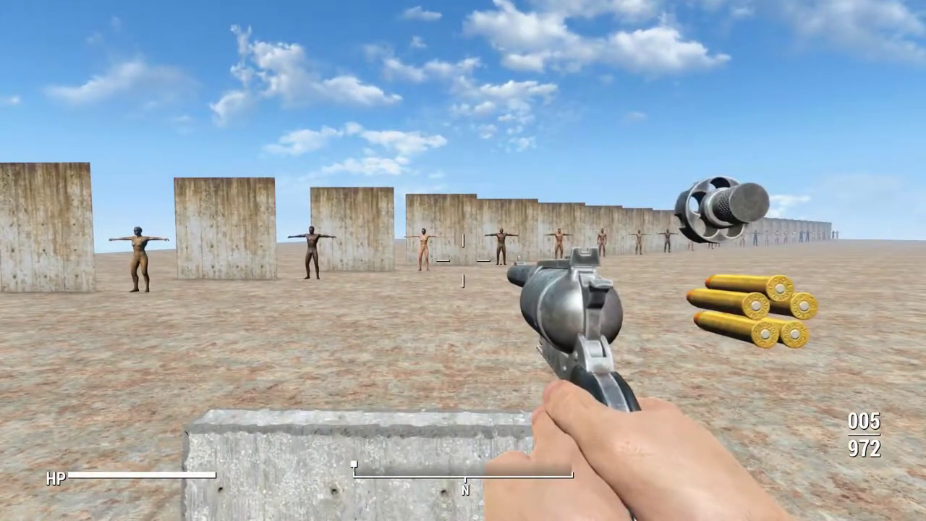
pyautogui.click(463, 260)
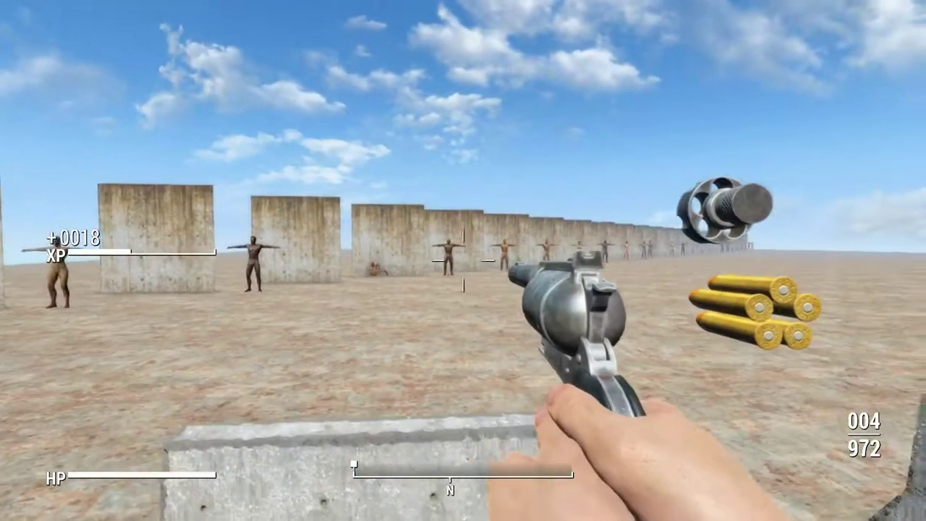
pyautogui.click(463, 261)
pyautogui.click(463, 260)
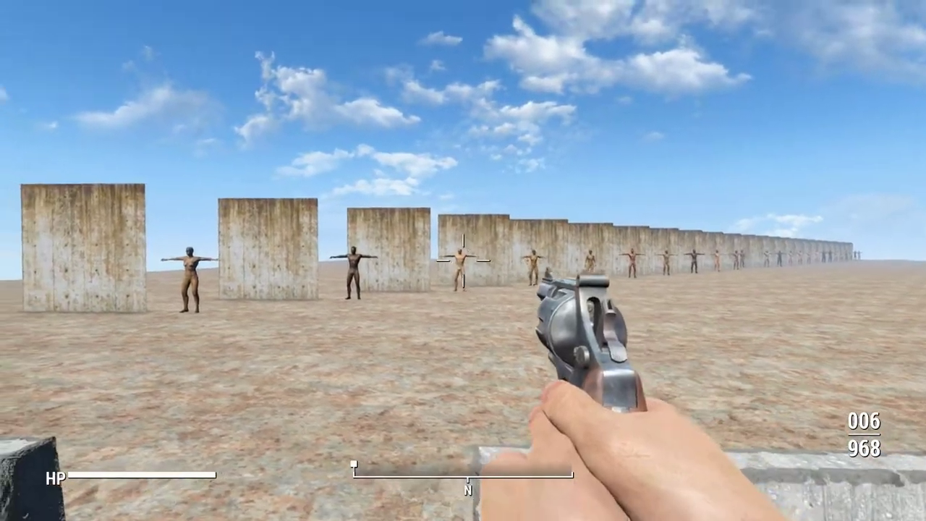
pyautogui.click(463, 260)
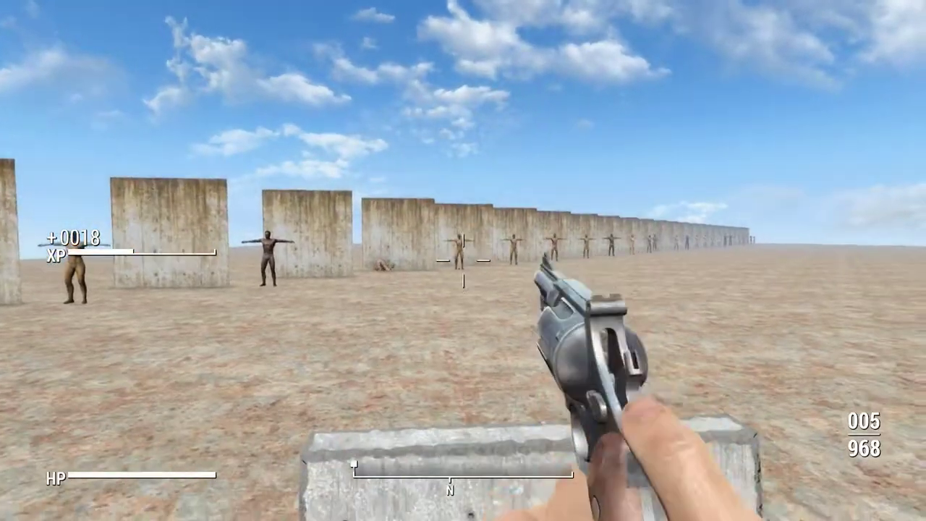
# Fire the remaining rounds of the six-round revolver from the hip at the range targets and reload it
pyautogui.click(463, 260)
pyautogui.click(463, 261)
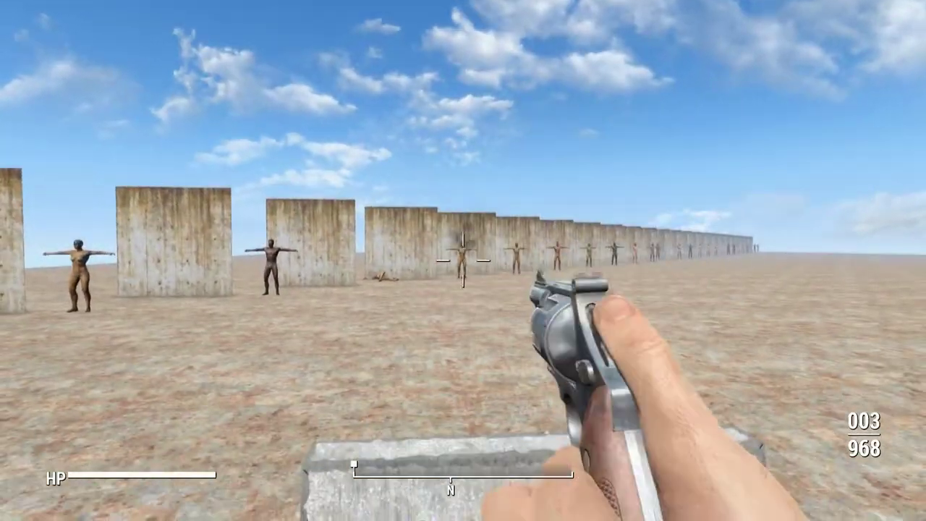
pyautogui.click(462, 261)
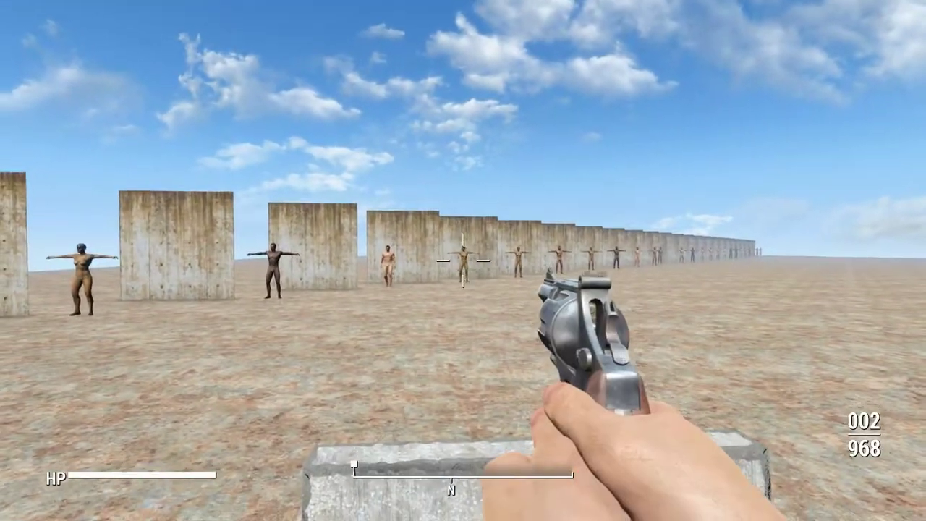
pyautogui.click(463, 260)
pyautogui.click(463, 261)
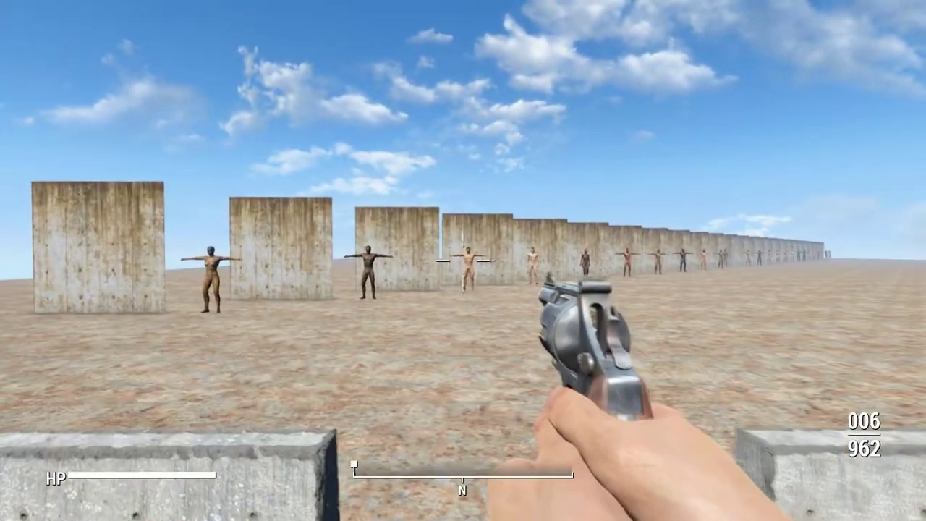
# Switch back to the custom revolver, fire one round at the targets through its sights, and lower it
pyautogui.rightClick(463, 261)
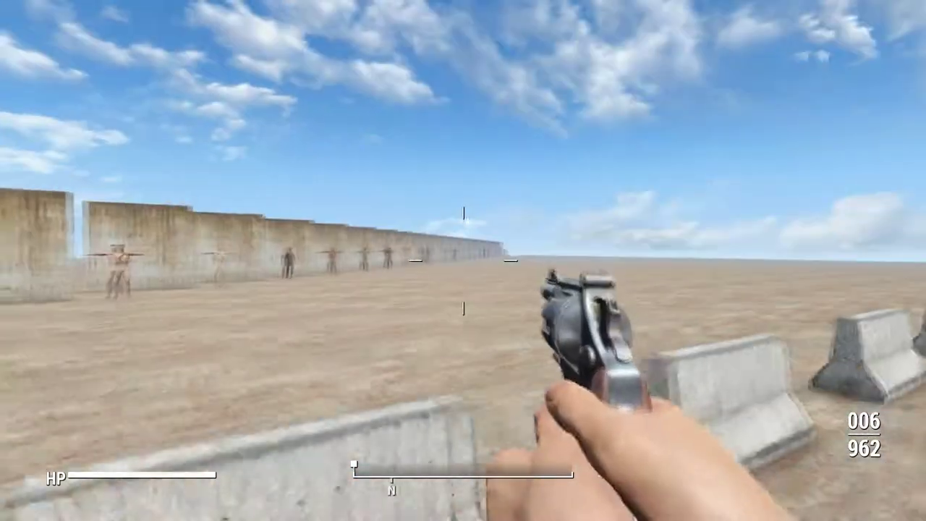
pyautogui.press('r')
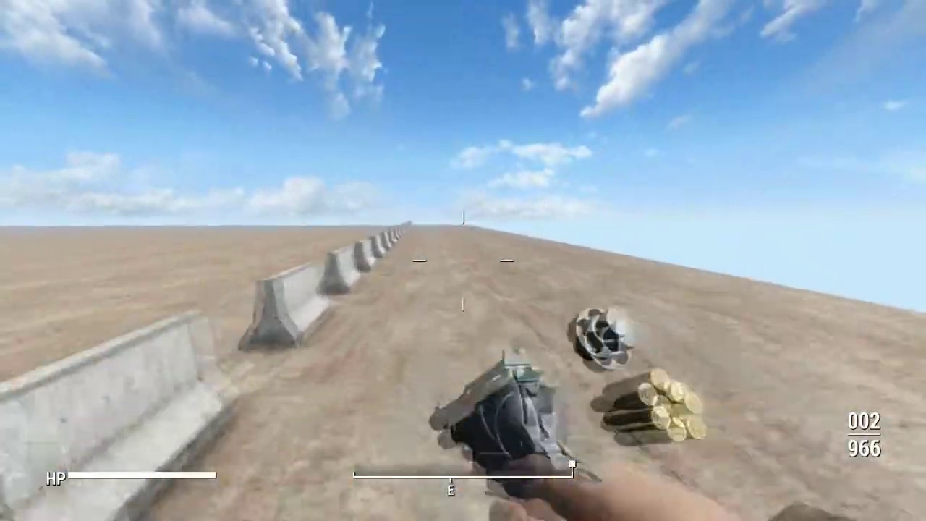
pyautogui.press('w')
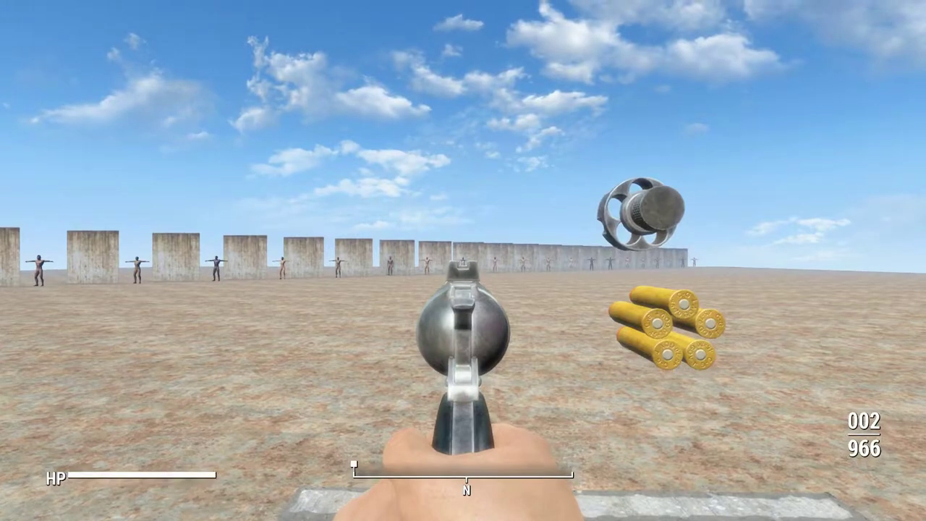
pyautogui.click(463, 260)
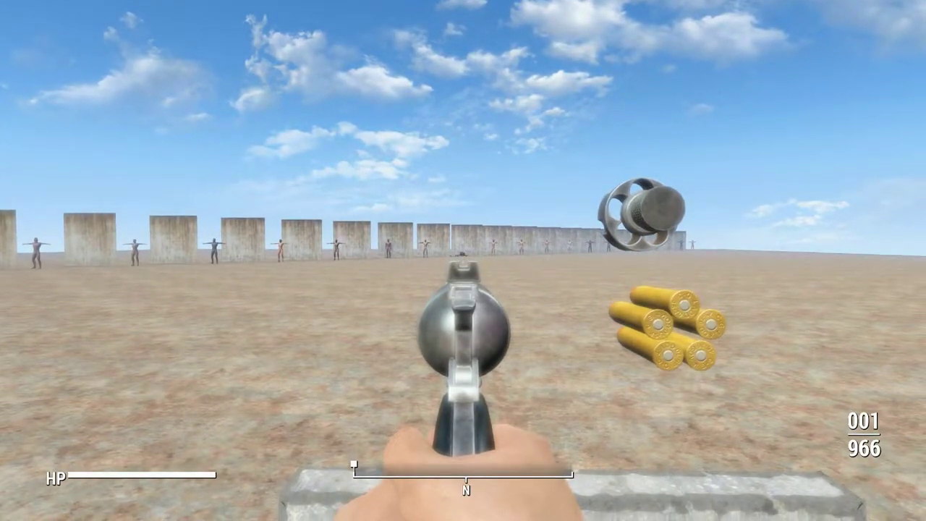
pyautogui.rightClick(463, 260)
pyautogui.press('a')
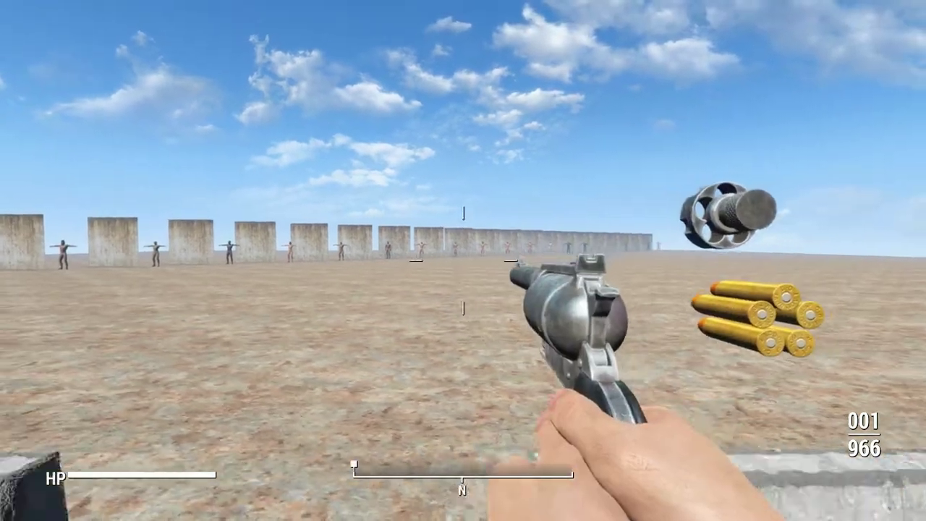
# Walk along the row of concrete barriers with the custom revolver and reload its cylinder
pyautogui.press('a')
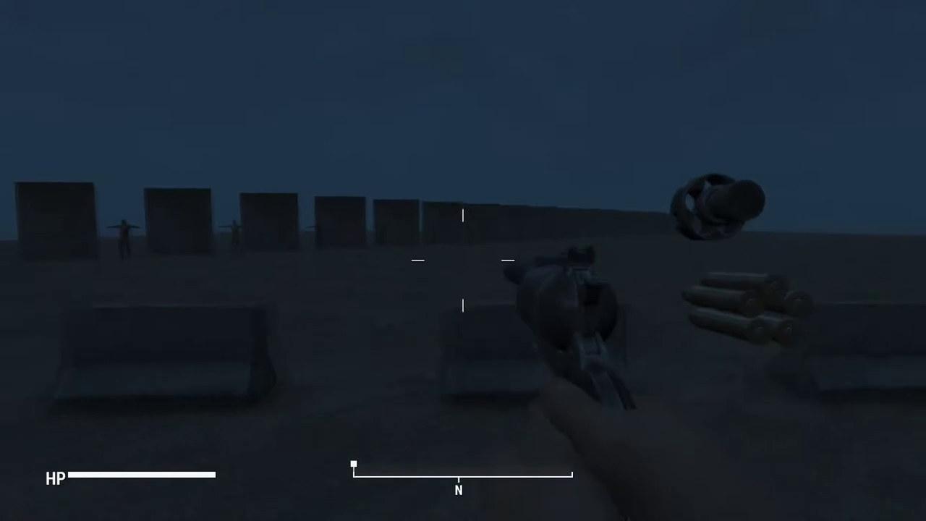
pyautogui.press('a')
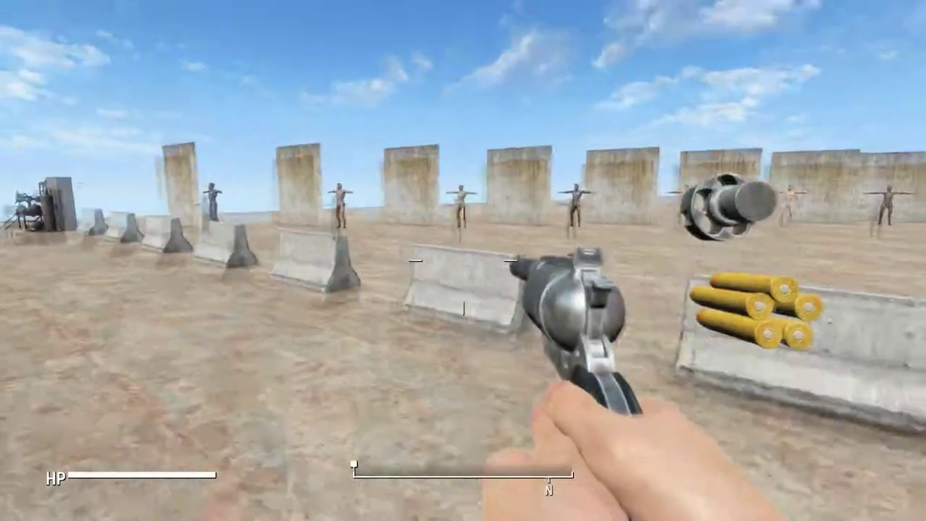
pyautogui.press('w')
pyautogui.press('a')
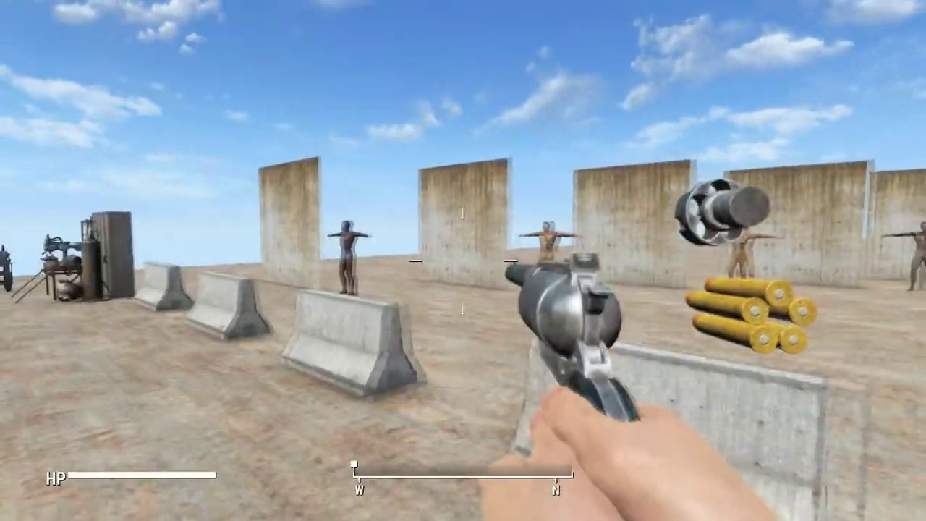
pyautogui.press('r')
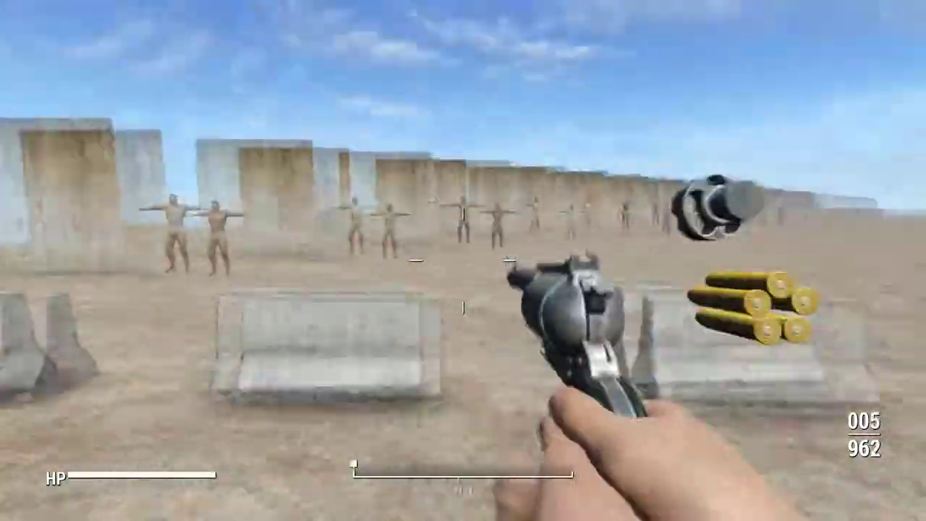
pyautogui.press('w')
pyautogui.press('d')
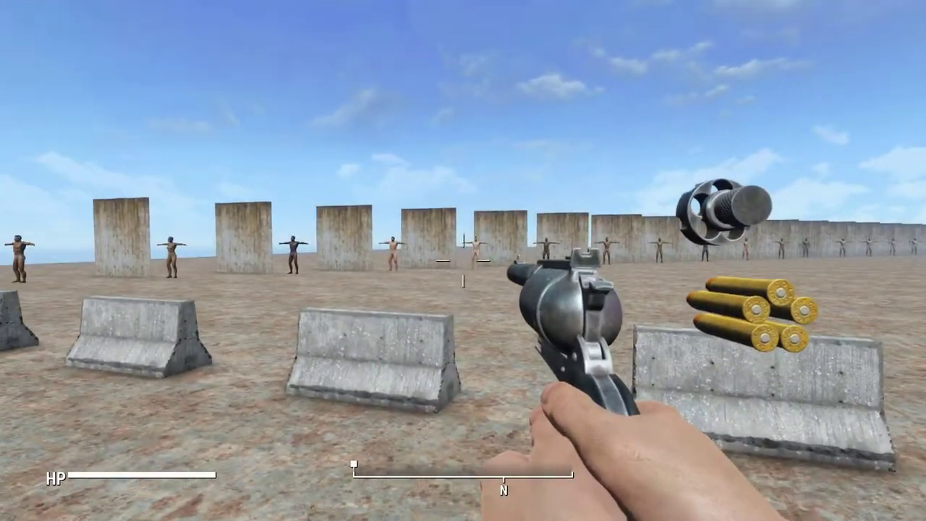
# Align the custom revolver's iron sights on a standing target's head, fire one round, and stop aiming
pyautogui.rightClick(463, 260)
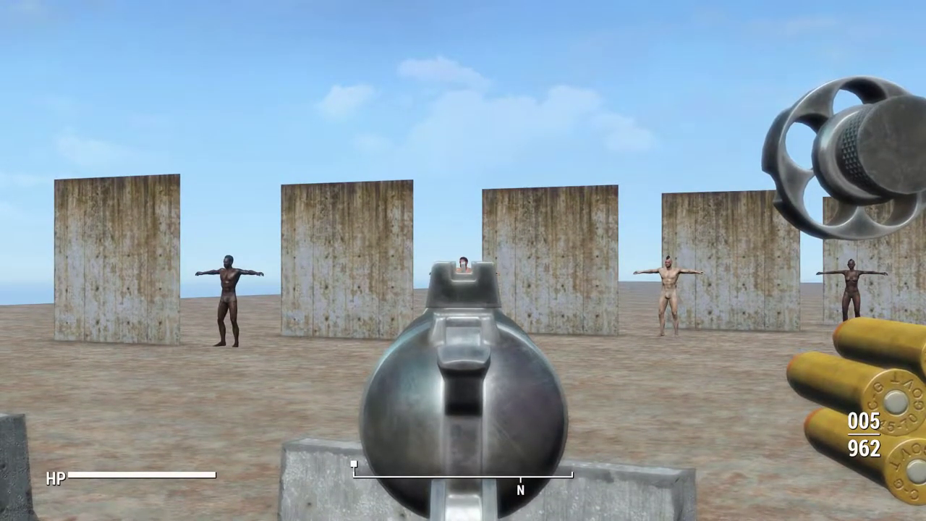
pyautogui.click(463, 261)
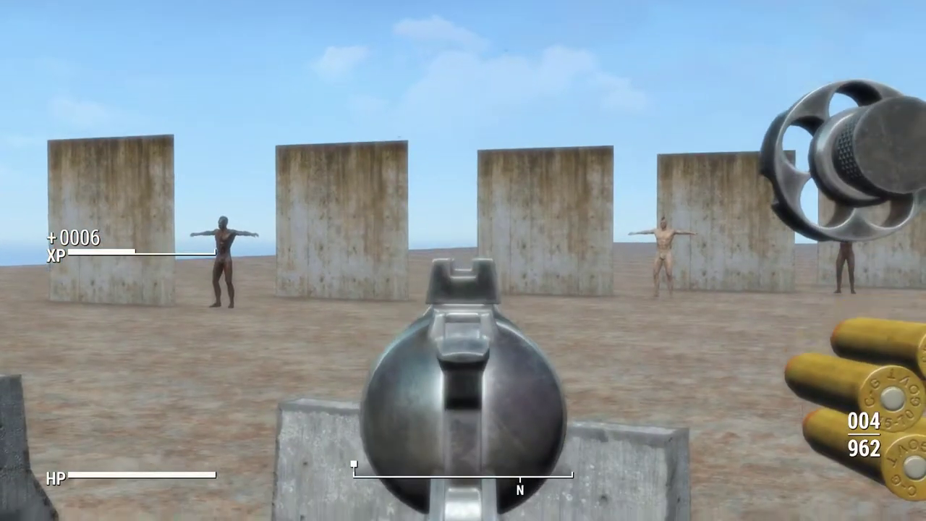
pyautogui.rightClick(462, 260)
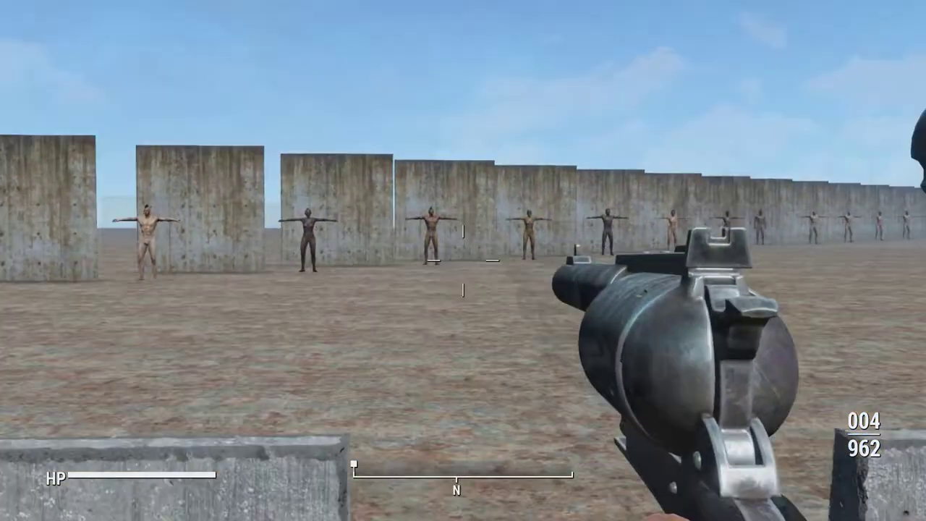